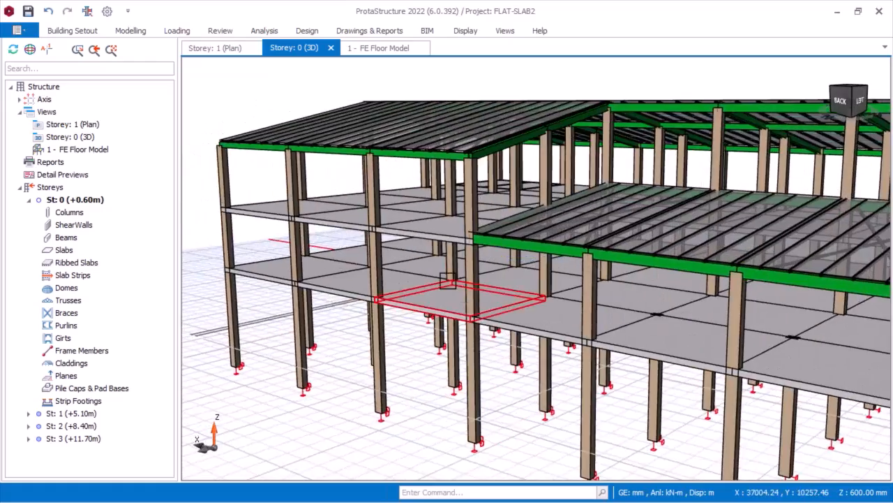
# Inspect the 3D model of the flat slab building, including its columns, slabs and roofs, from several sides.
pyautogui.moveTo(697, 282)
pyautogui.mouseDown(button='middle')
pyautogui.moveTo(624, 255)
pyautogui.moveTo(612, 207)
pyautogui.mouseUp(button='middle')
pyautogui.scroll(3, 559, 272)
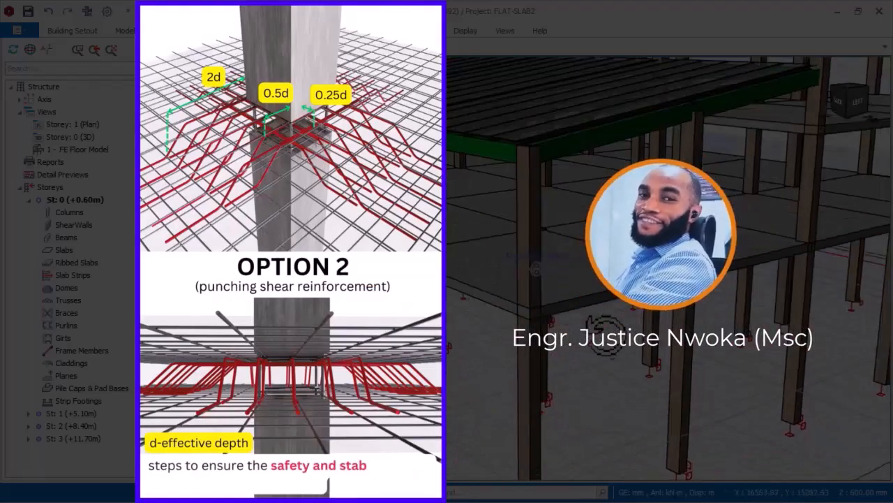
pyautogui.moveTo(582, 245); pyautogui.dragTo(497, 283, button='middle')
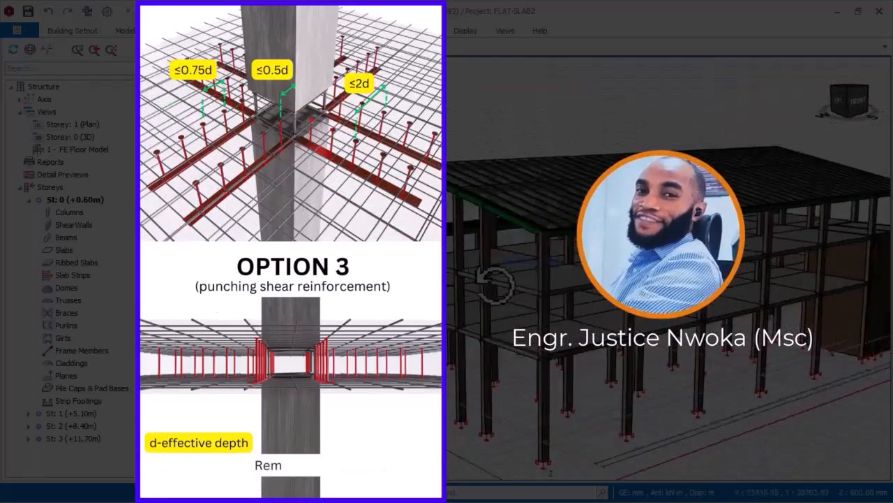
pyautogui.scroll(-3, 444, 279)
pyautogui.scroll(5, 505, 289)
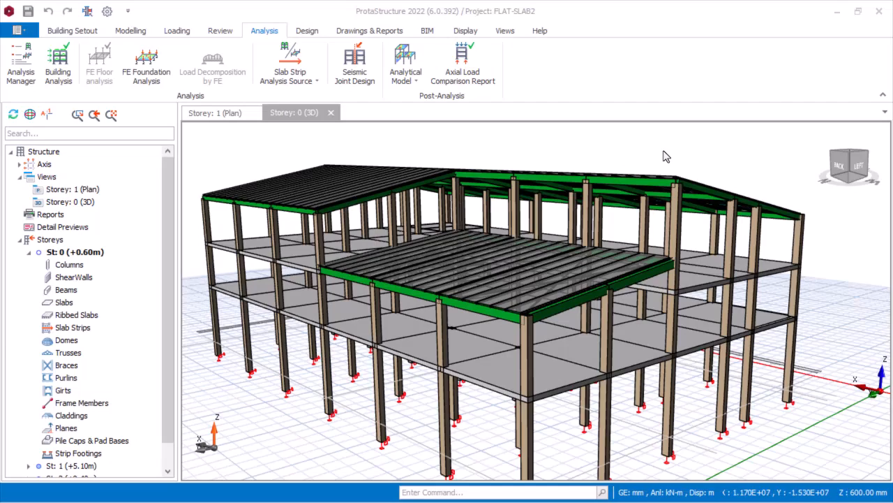
pyautogui.moveTo(648, 160)
pyautogui.mouseDown(button='middle')
pyautogui.moveTo(608, 169)
pyautogui.moveTo(614, 150)
pyautogui.moveTo(638, 165)
pyautogui.mouseUp(button='middle')
pyautogui.scroll(-5, 567, 167)
pyautogui.moveTo(567, 202); pyautogui.dragTo(542, 230, button='middle')
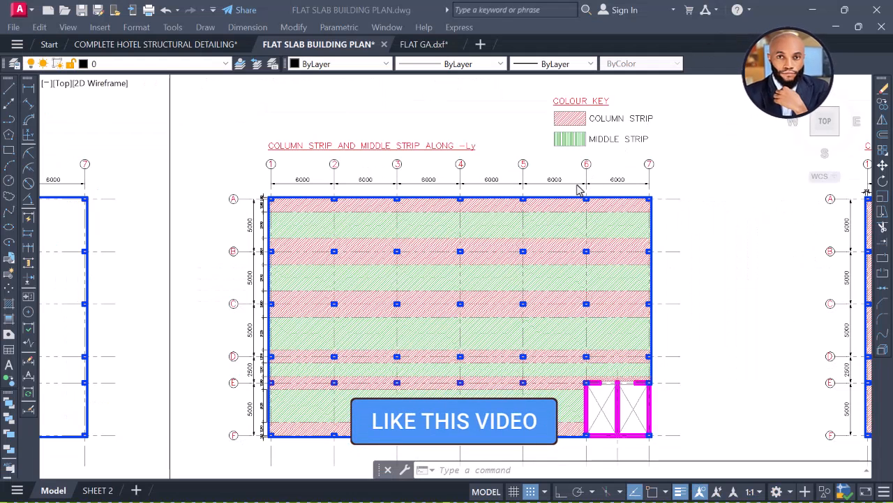
# Examine the full floor's column strip and middle strip layout along Ly in the flat slab building plan drawing.
pyautogui.scroll(-2, 494, 189)
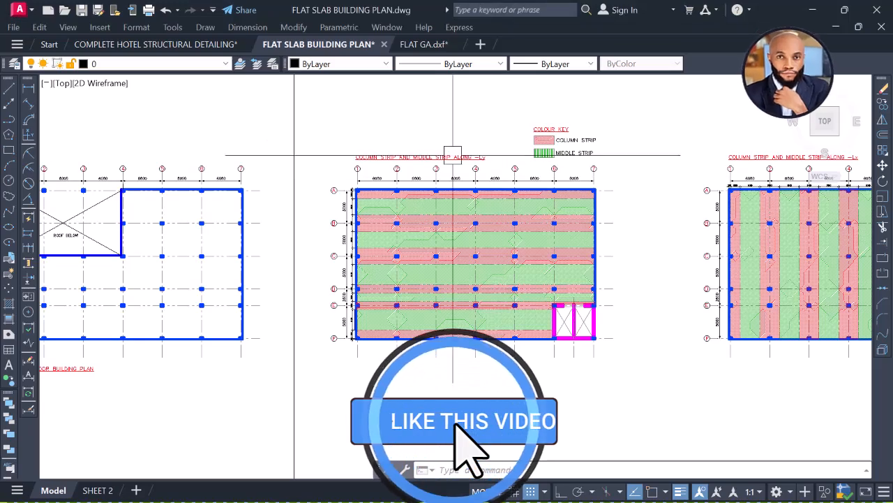
pyautogui.scroll(2, 473, 172)
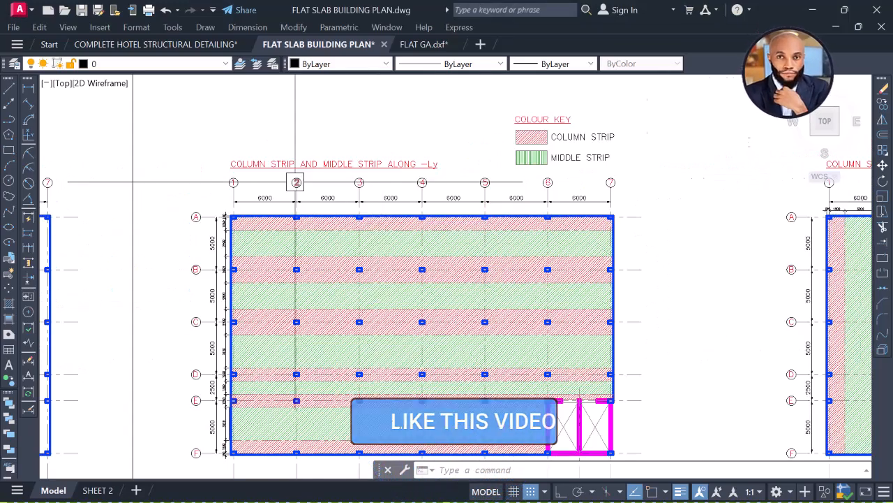
pyautogui.scroll(2, 295, 180)
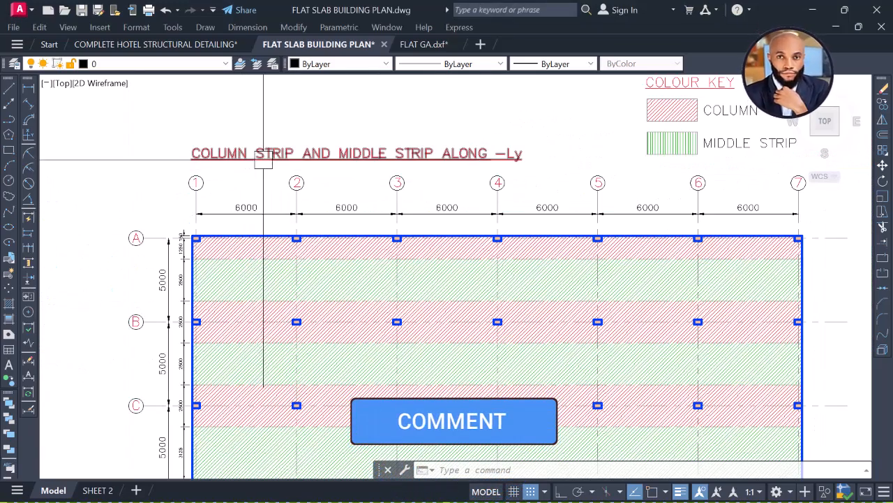
pyautogui.scroll(-2, 412, 146)
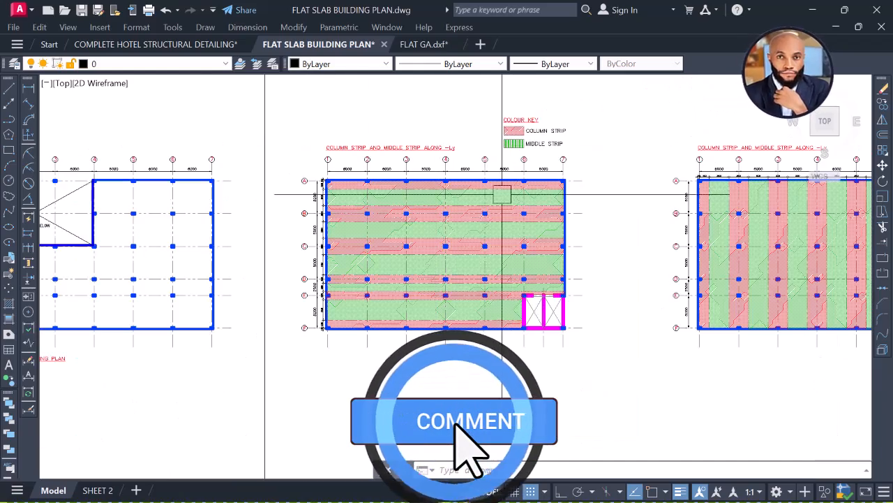
pyautogui.scroll(2, 503, 193)
pyautogui.scroll(1, 378, 197)
pyautogui.scroll(-4, 437, 171)
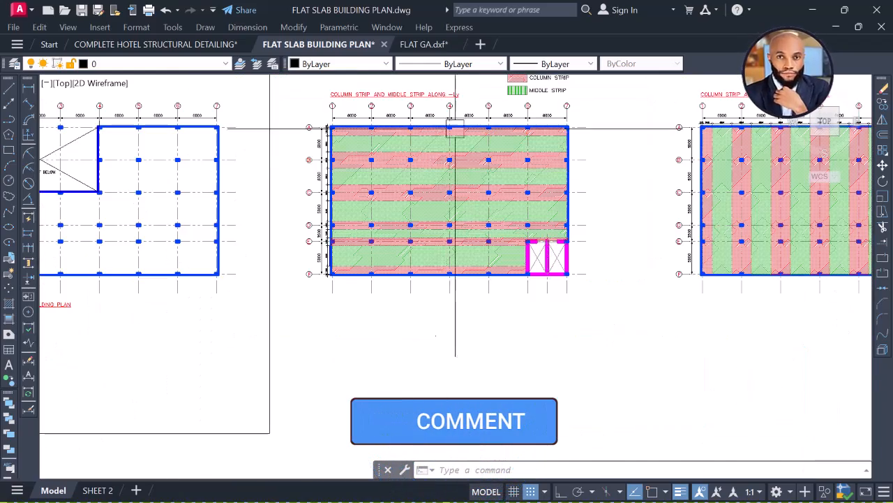
pyautogui.scroll(4, 455, 127)
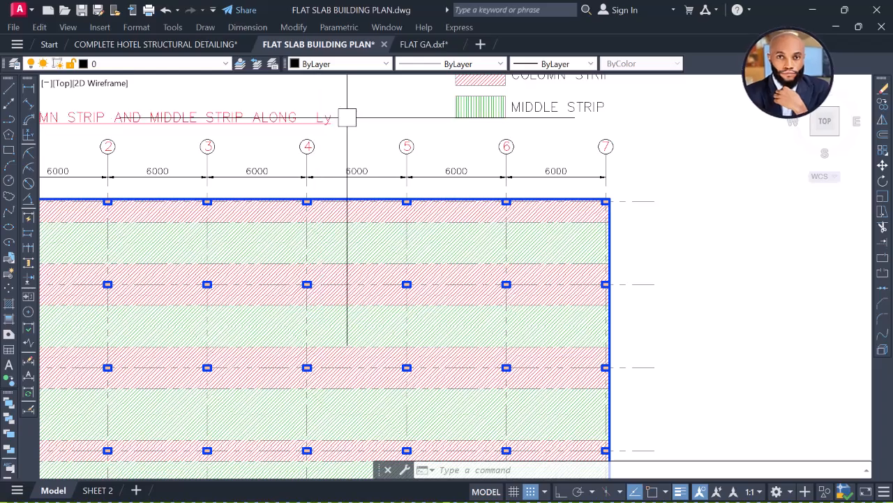
# Examine the full floor's strip layout along Lx and the stepped floor's strip layout along Ly.
pyautogui.scroll(-4, 319, 124)
pyautogui.moveTo(621, 148); pyautogui.dragTo(437, 145, button='middle')
pyautogui.scroll(4, 492, 129)
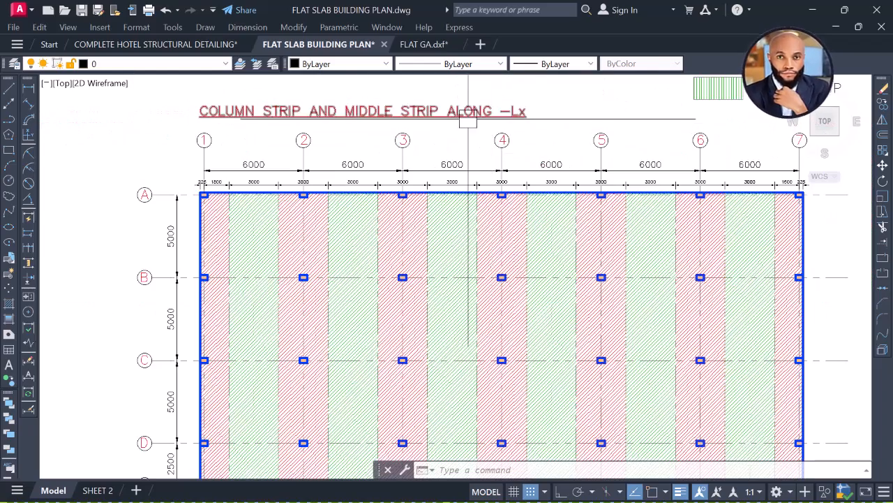
pyautogui.scroll(-4, 468, 118)
pyautogui.moveTo(593, 140); pyautogui.dragTo(413, 140, button='middle')
pyautogui.scroll(3, 445, 133)
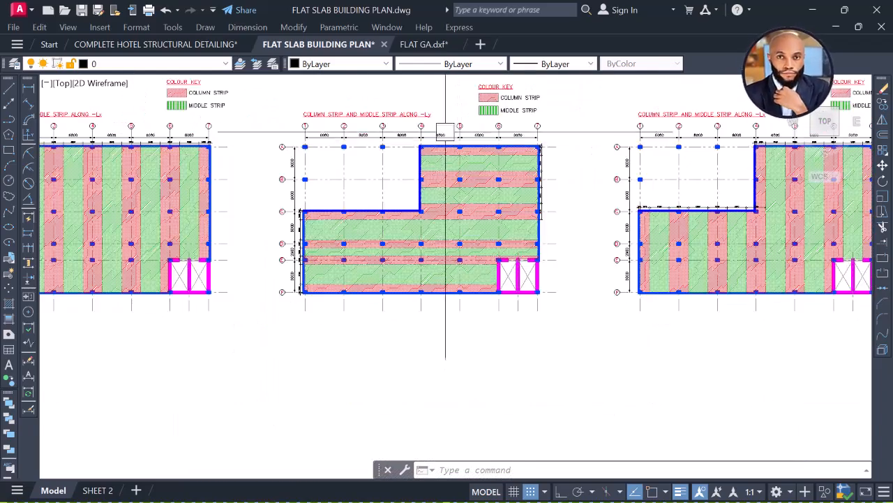
pyautogui.scroll(2, 446, 131)
pyautogui.scroll(-5, 428, 130)
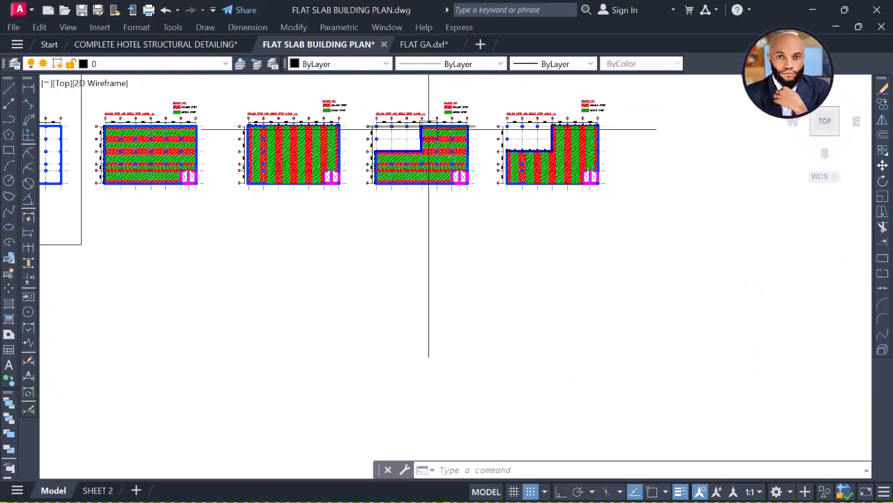
# Compare the full floor's Ly and Lx strip layouts with those of the stepped floor.
pyautogui.moveTo(429, 130); pyautogui.dragTo(568, 125, button='middle')
pyautogui.moveTo(169, 151); pyautogui.dragTo(315, 152, button='middle')
pyautogui.scroll(4, 244, 149)
pyautogui.scroll(-3, 244, 149)
pyautogui.moveTo(354, 179); pyautogui.dragTo(250, 195, button='middle')
pyautogui.scroll(4, 262, 191)
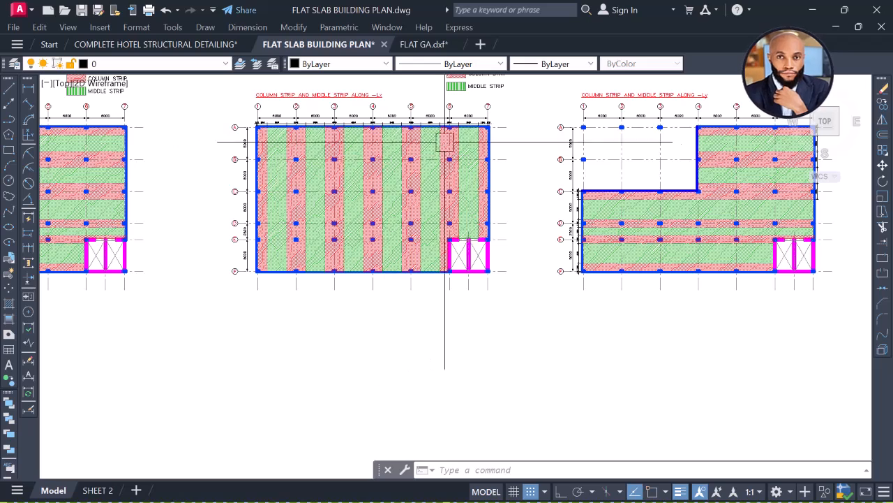
pyautogui.moveTo(532, 143); pyautogui.dragTo(432, 134, button='middle')
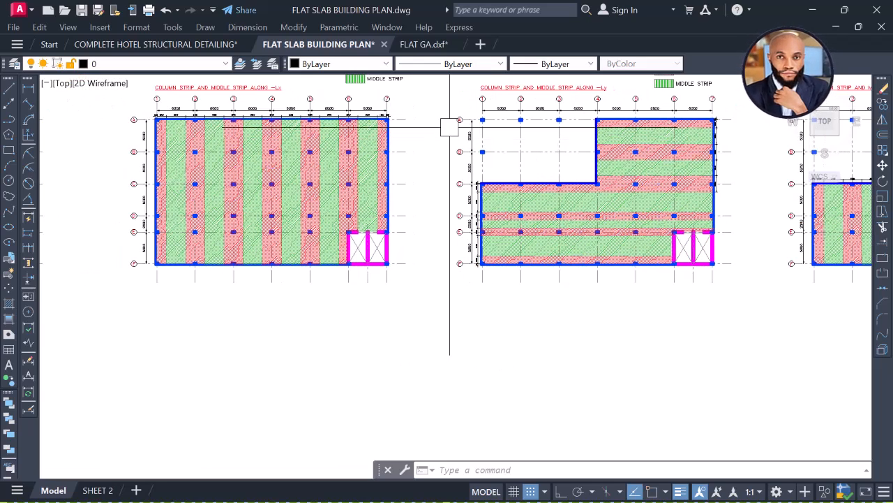
pyautogui.scroll(-4, 437, 136)
pyautogui.moveTo(467, 135); pyautogui.dragTo(419, 160, button='middle')
pyautogui.scroll(4, 443, 155)
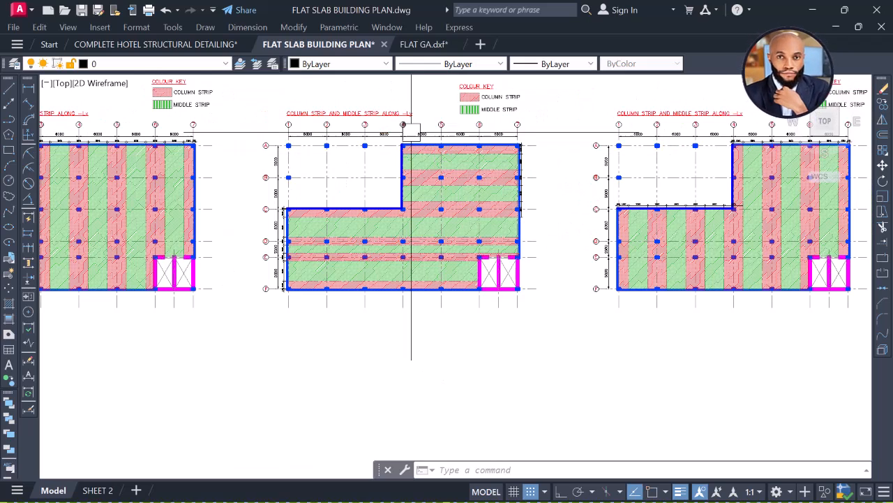
# Examine the stepped floor's column and middle strips along Ly and Lx, including their colour keys.
pyautogui.moveTo(402, 116); pyautogui.dragTo(428, 127, button='middle')
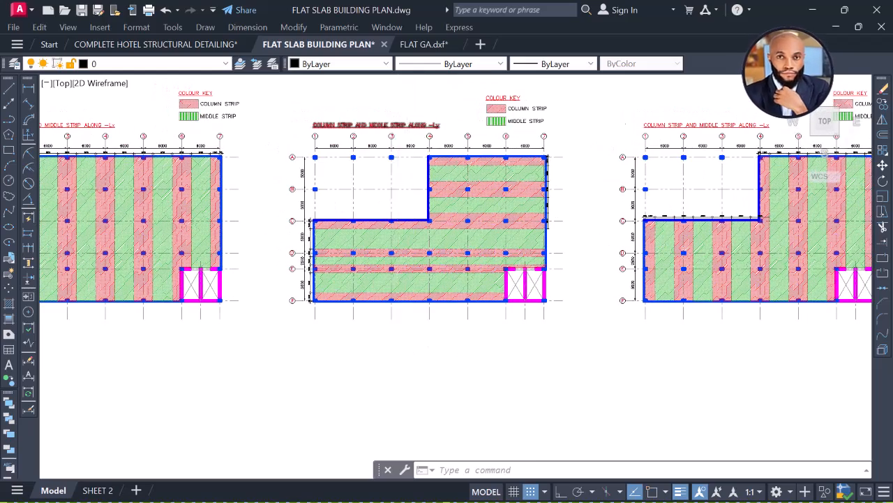
pyautogui.scroll(-4, 398, 124)
pyautogui.scroll(4, 435, 114)
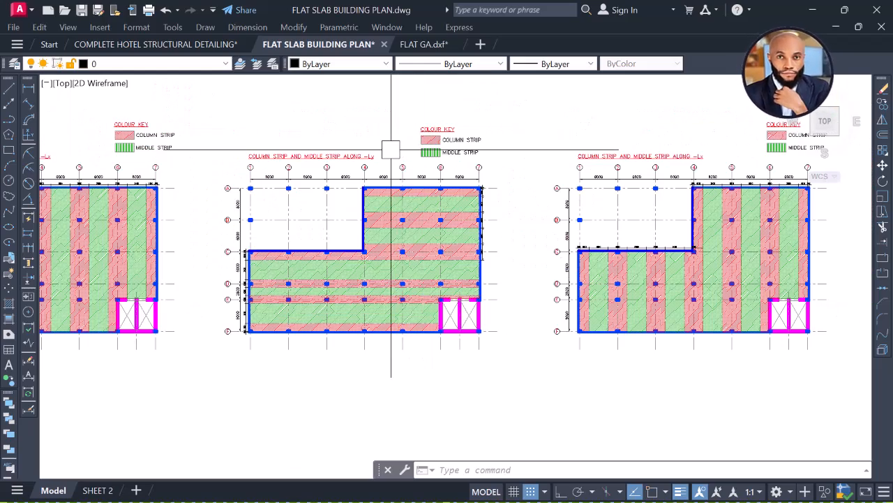
pyautogui.moveTo(395, 137)
pyautogui.mouseDown(button='middle')
pyautogui.moveTo(404, 122)
pyautogui.moveTo(381, 145)
pyautogui.mouseUp(button='middle')
pyautogui.scroll(-2, 384, 137)
pyautogui.scroll(4, 342, 145)
pyautogui.scroll(-2, 384, 139)
pyautogui.moveTo(541, 137); pyautogui.dragTo(427, 138, button='middle')
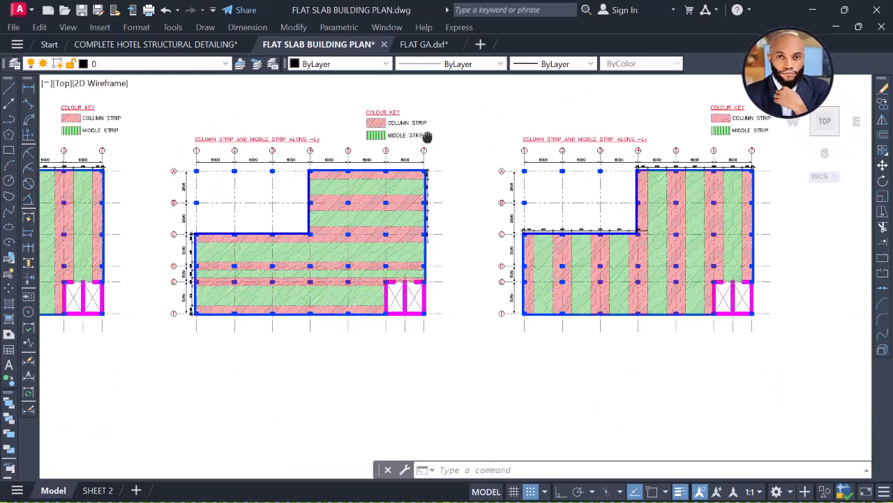
pyautogui.moveTo(489, 135); pyautogui.dragTo(511, 137, button='middle')
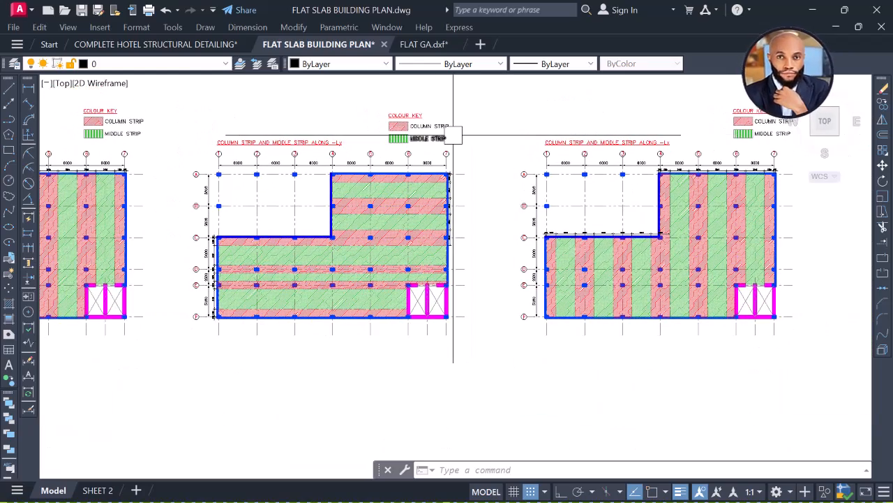
# Review the second, first and ground floor building plans that precede the strip layouts.
pyautogui.moveTo(338, 136)
pyautogui.mouseDown(button='middle')
pyautogui.moveTo(384, 123)
pyautogui.moveTo(476, 142)
pyautogui.mouseUp(button='middle')
pyautogui.moveTo(409, 135)
pyautogui.mouseDown(button='middle')
pyautogui.moveTo(478, 135)
pyautogui.moveTo(465, 149)
pyautogui.moveTo(532, 153)
pyautogui.mouseUp(button='middle')
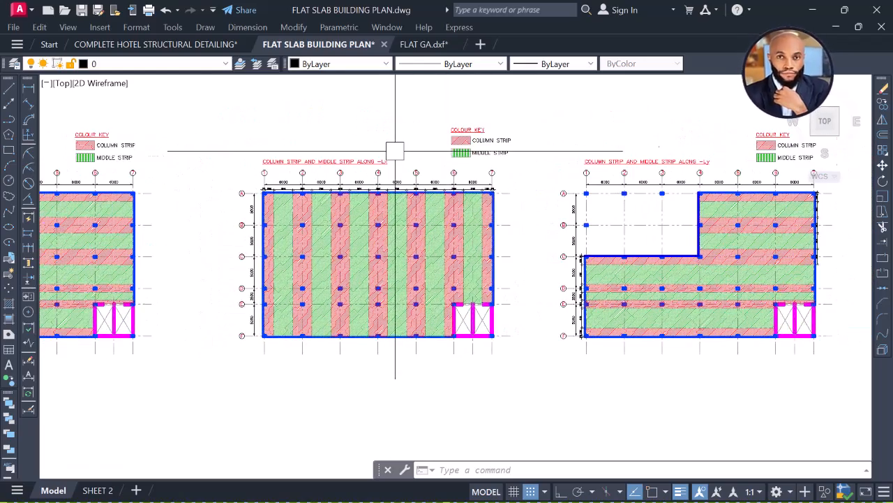
pyautogui.scroll(-2, 797, 141)
pyautogui.moveTo(395, 147); pyautogui.dragTo(556, 151, button='middle')
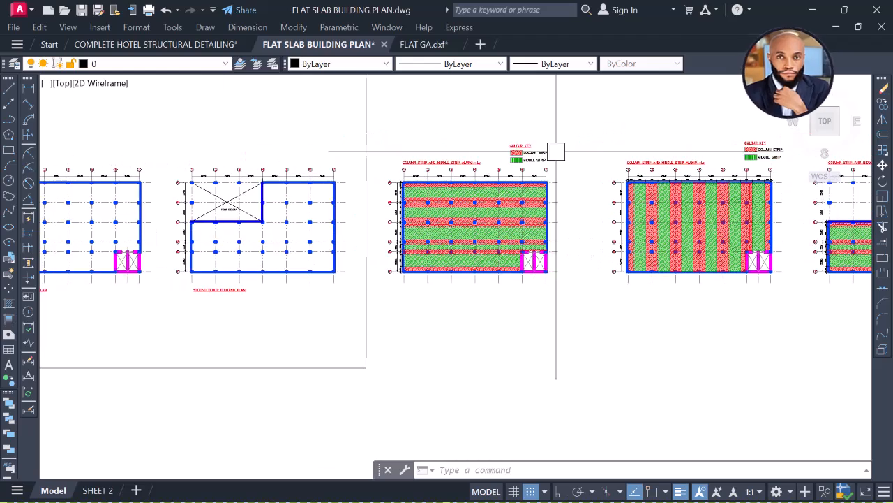
pyautogui.scroll(5, 265, 159)
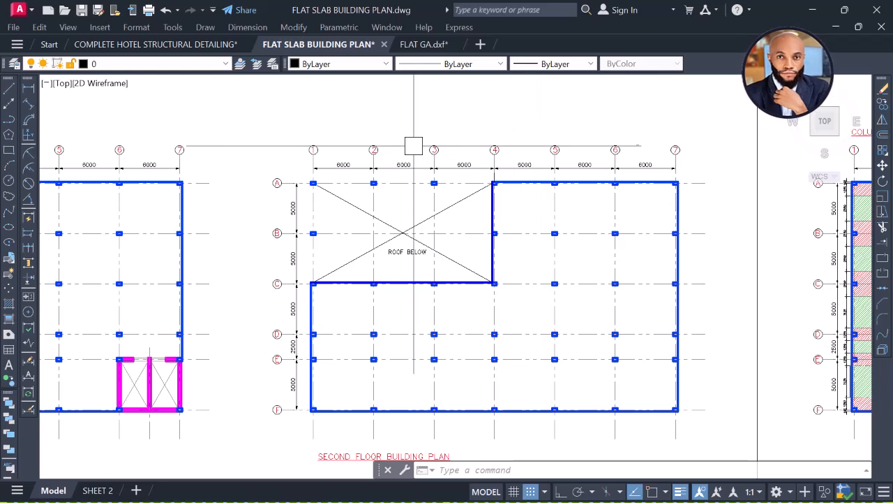
pyautogui.moveTo(381, 150); pyautogui.dragTo(470, 133, button='middle')
pyautogui.moveTo(369, 145); pyautogui.dragTo(430, 132, button='middle')
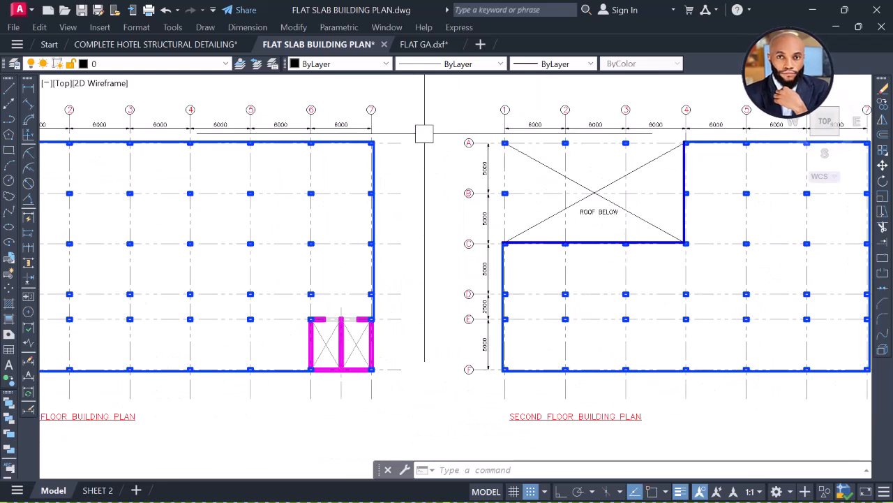
pyautogui.moveTo(352, 150); pyautogui.dragTo(600, 139, button='middle')
pyautogui.moveTo(349, 151); pyautogui.dragTo(586, 155, button='middle')
pyautogui.scroll(-2, 591, 156)
pyautogui.moveTo(276, 156); pyautogui.dragTo(427, 164, button='middle')
# Inspect the ground floor building plan's gridlines, bay dimensions and column positions.
pyautogui.click(303, 120)
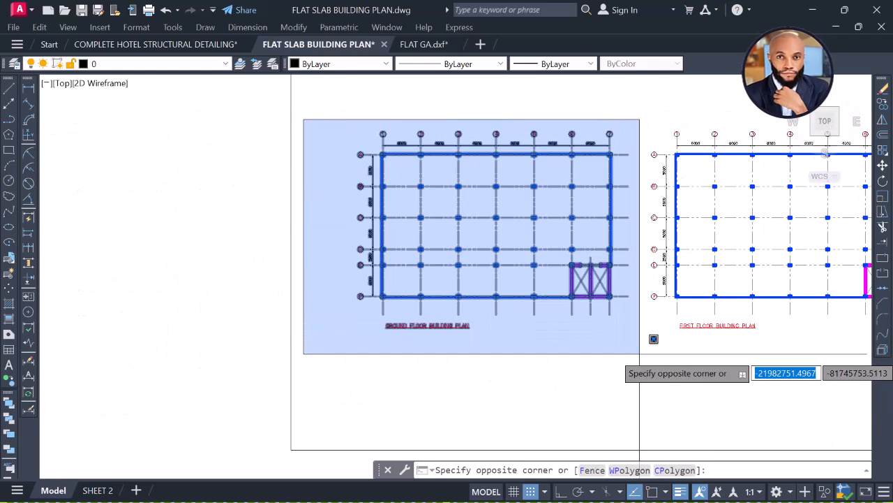
pyautogui.click(380, 138)
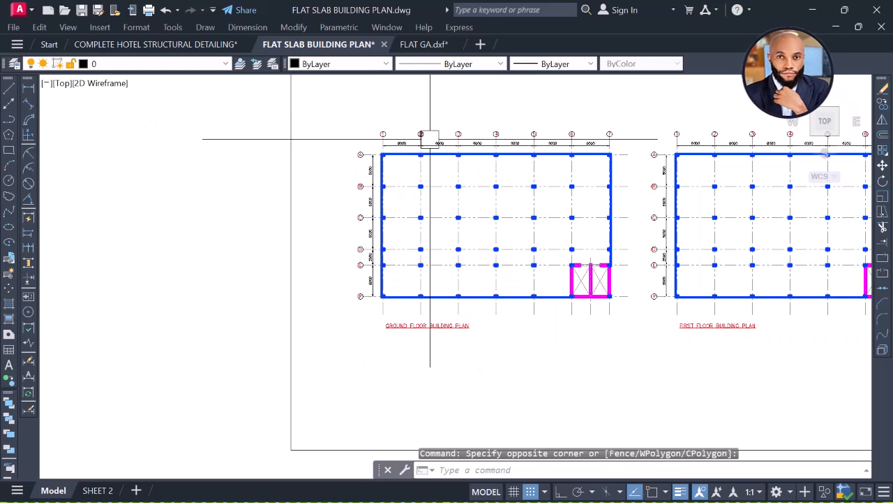
pyautogui.scroll(5, 552, 143)
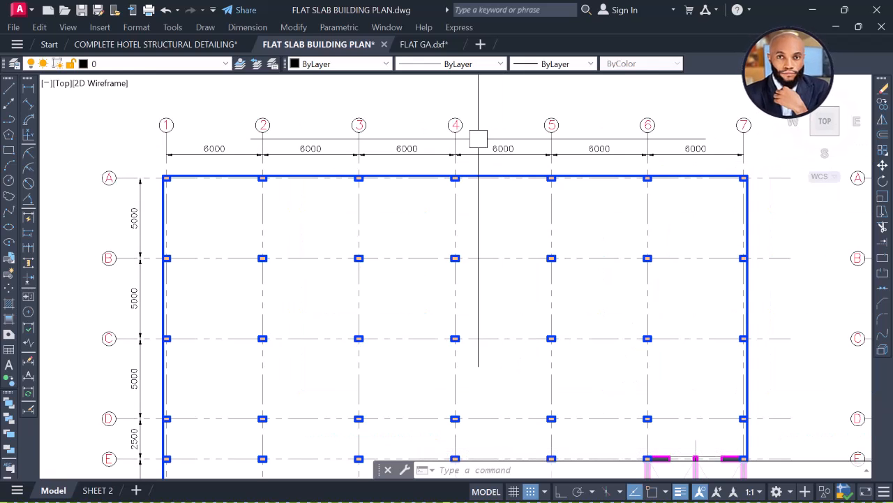
pyautogui.moveTo(277, 143); pyautogui.dragTo(406, 134, button='middle')
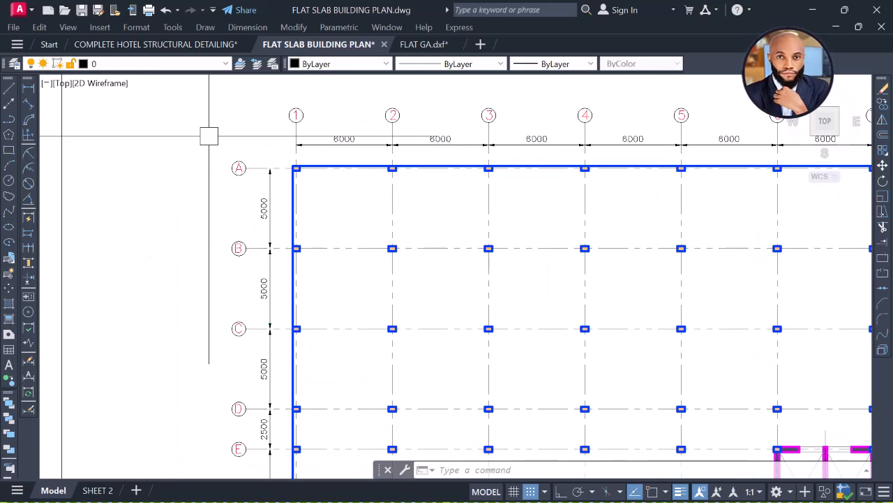
# Create a new layer named COLUMN based on the properties of the COL layer.
pyautogui.click(13, 64)
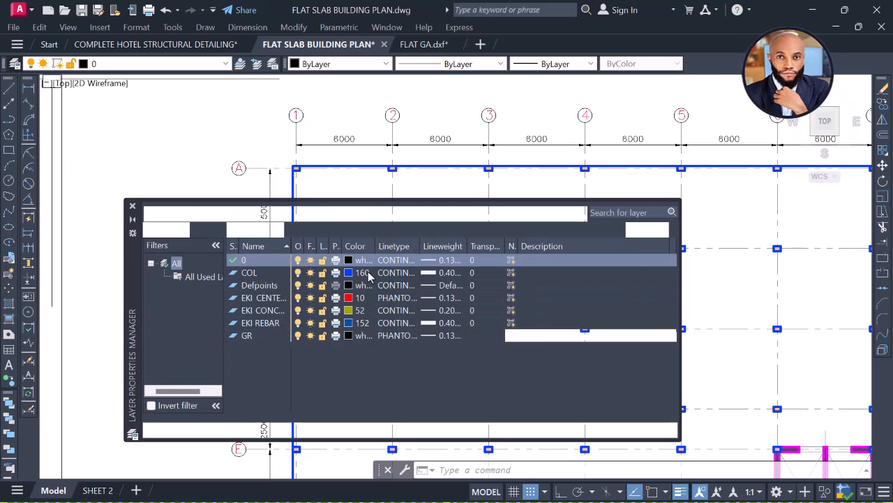
pyautogui.click(259, 273)
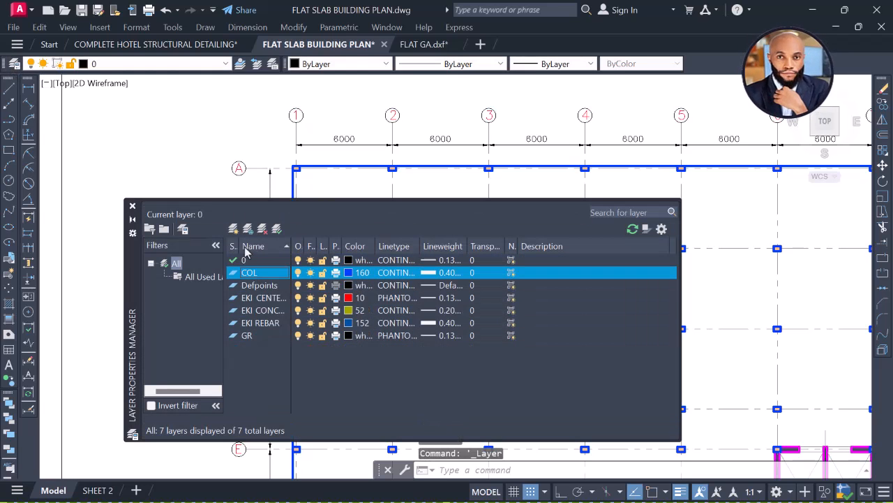
pyautogui.hotkey('alt', 'n')
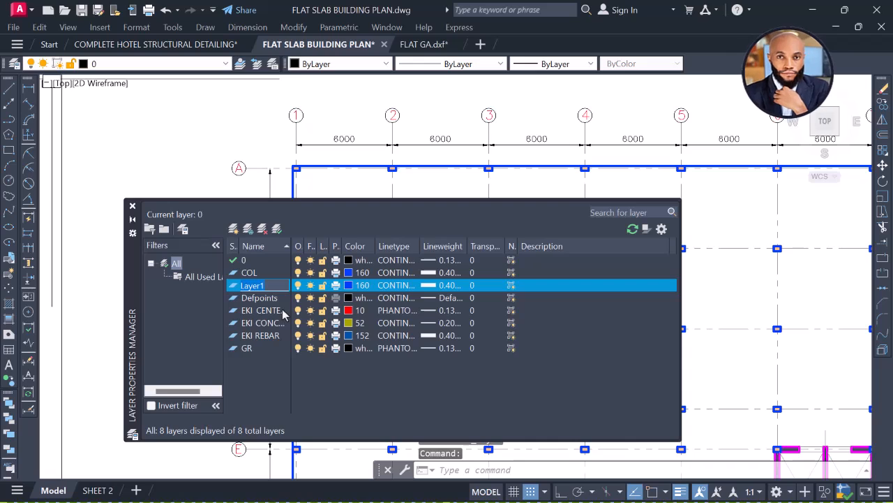
pyautogui.write('COLUMN')
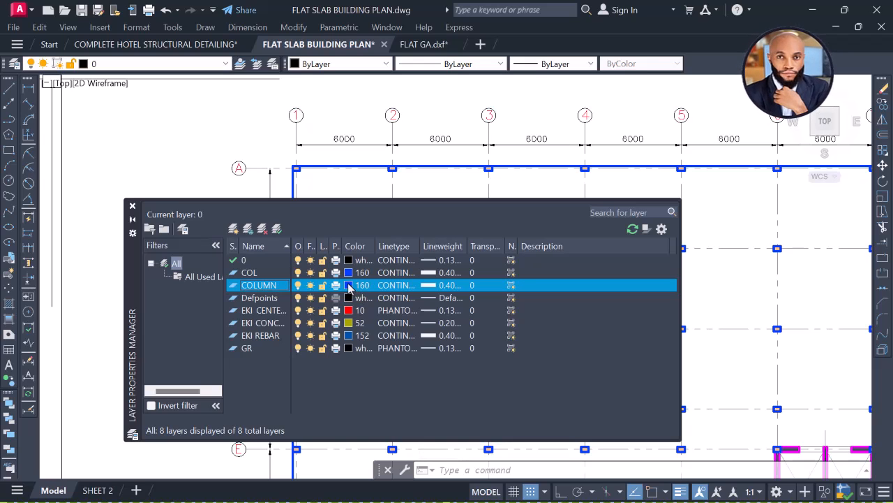
# Set the COLUMN layer's colour to index 160 and its lineweight to 0.40 mm.
pyautogui.click(349, 285)
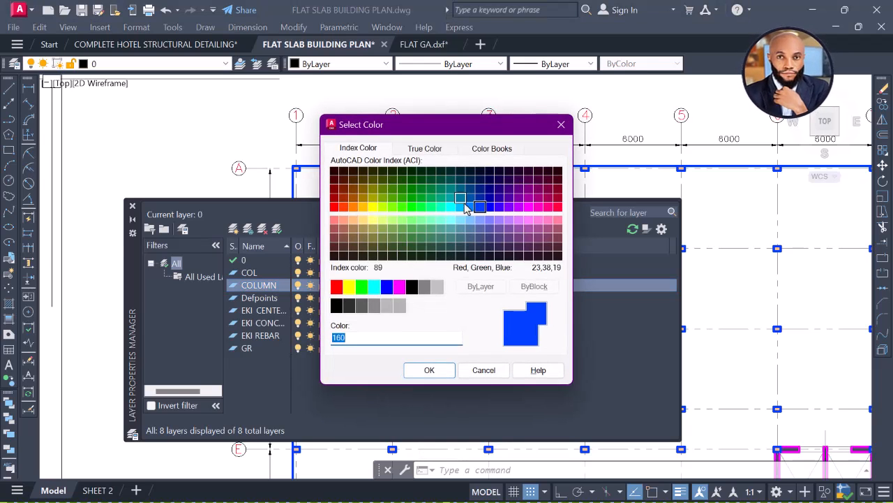
pyautogui.click(444, 375)
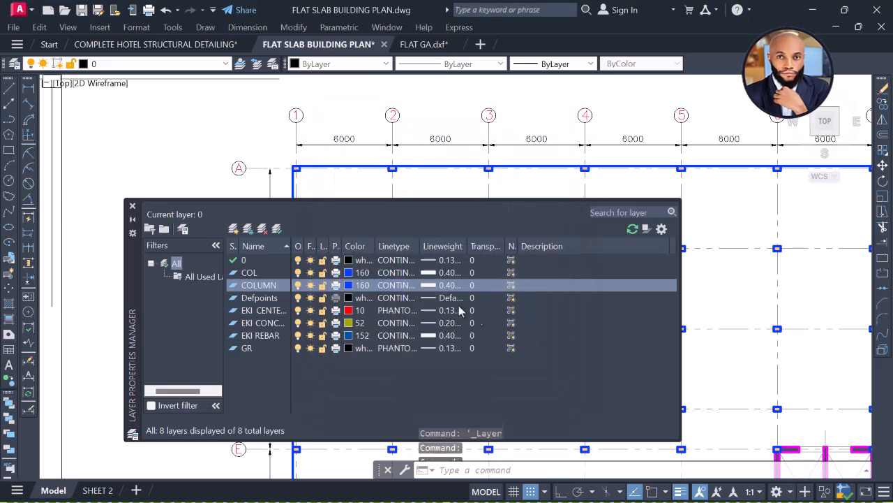
pyautogui.click(447, 285)
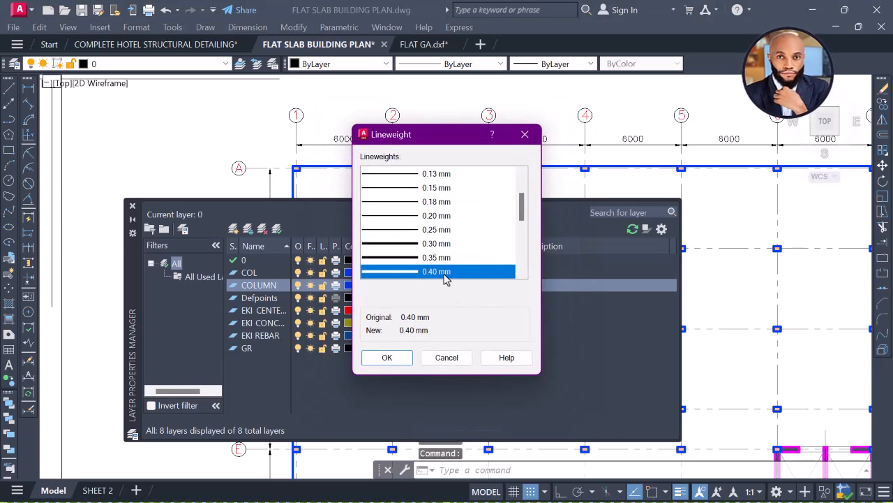
pyautogui.click(388, 357)
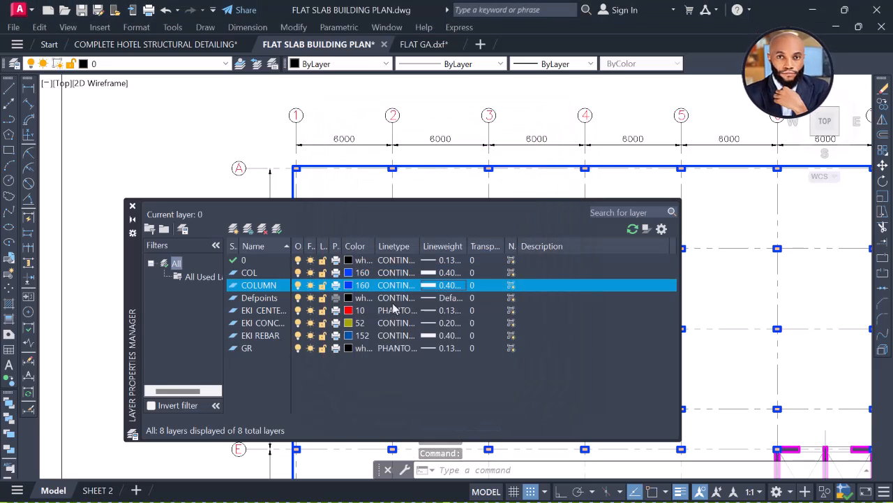
# Create a new layer named GRID based on the GR layer's properties and close the layer manager.
pyautogui.click(253, 349)
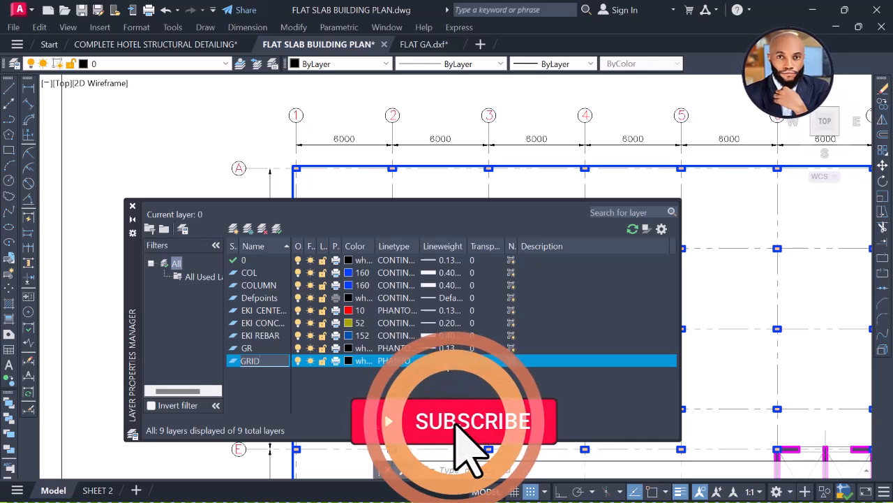
pyautogui.press('Return')
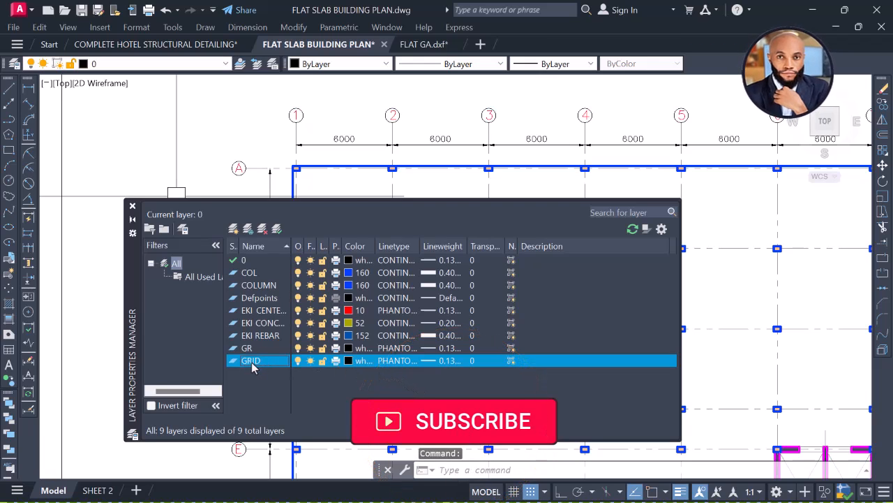
pyautogui.click(269, 288)
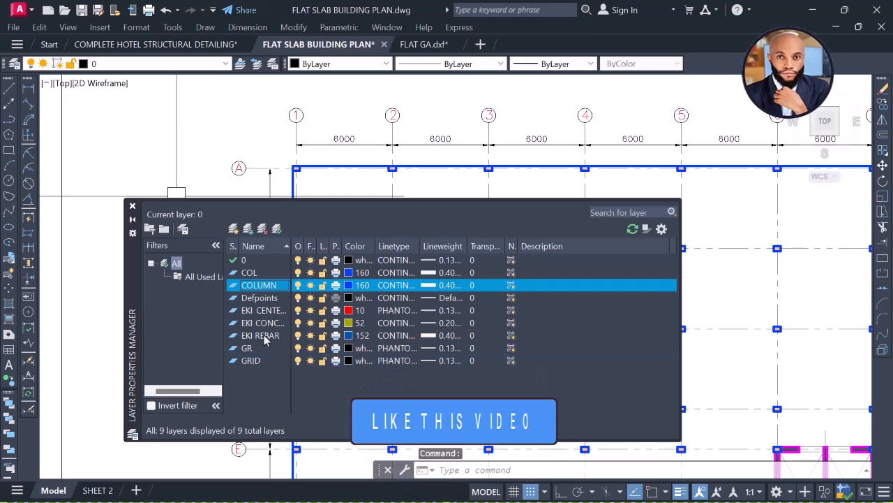
pyautogui.click(133, 207)
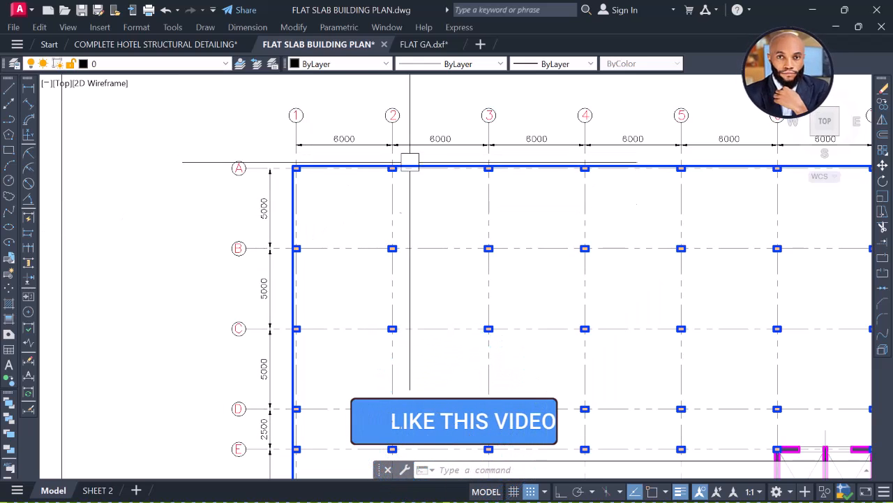
# Check which layer the ground floor plan's vertical gridlines 2 to 6 are assigned to.
pyautogui.scroll(-3, 537, 209)
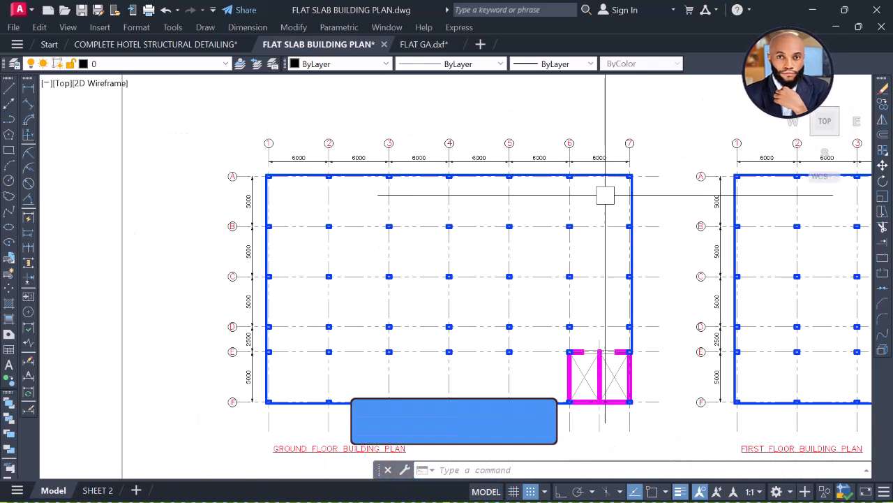
pyautogui.scroll(2, 578, 202)
pyautogui.click(564, 193)
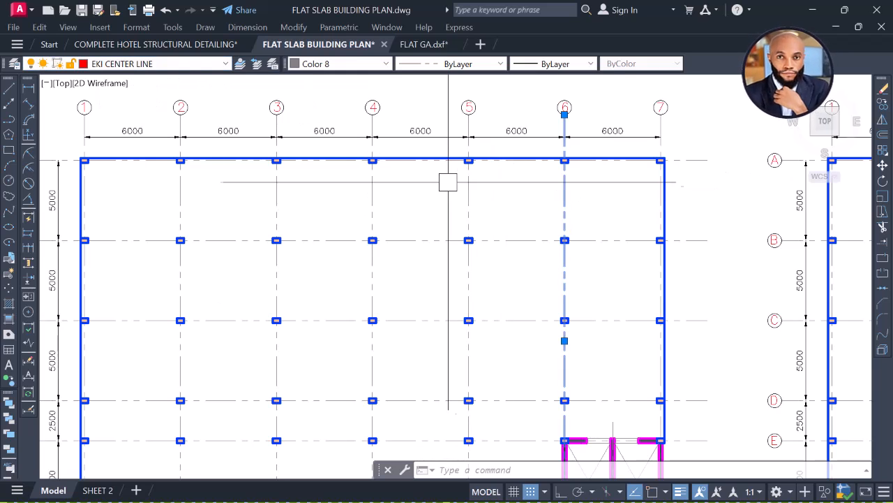
pyautogui.press('Escape')
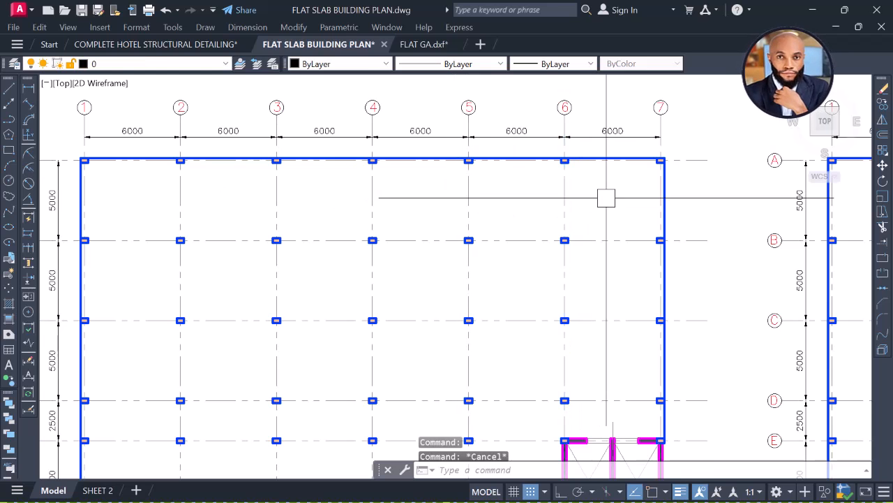
pyautogui.click(615, 195)
pyautogui.click(150, 195)
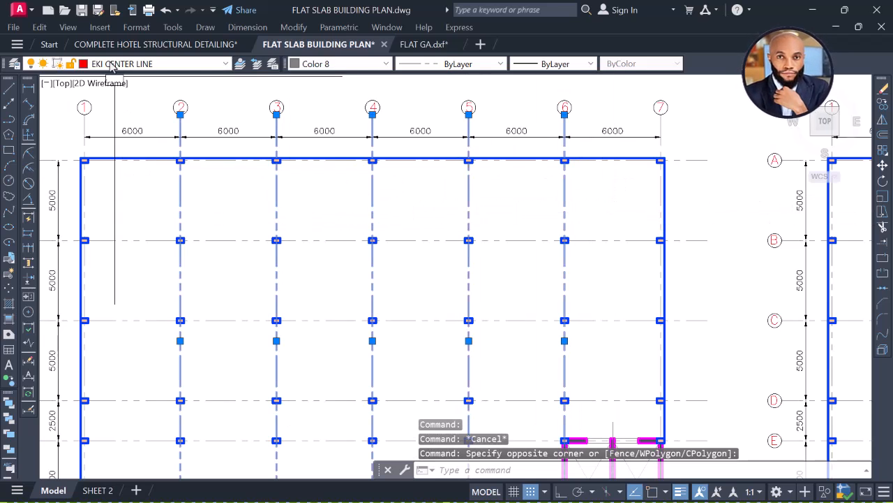
pyautogui.press('Escape')
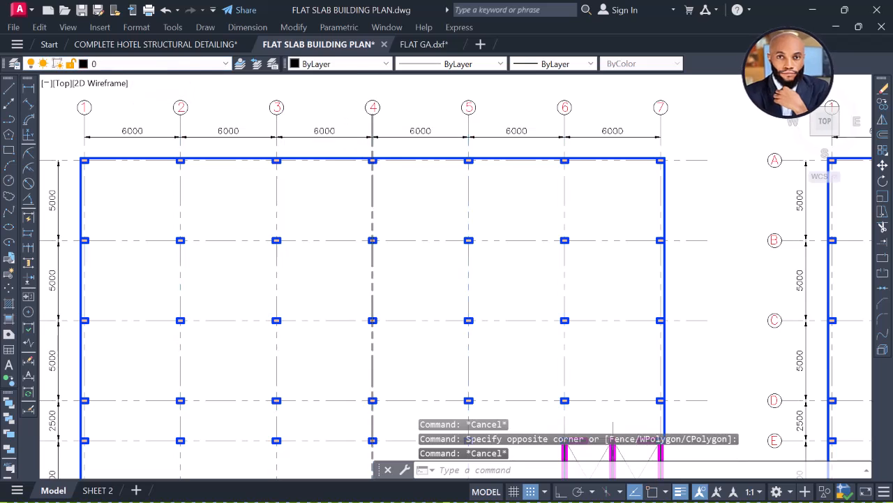
# Check the layer, colour and lineweight assigned to an interior column outline on the ground floor plan.
pyautogui.scroll(6, 371, 167)
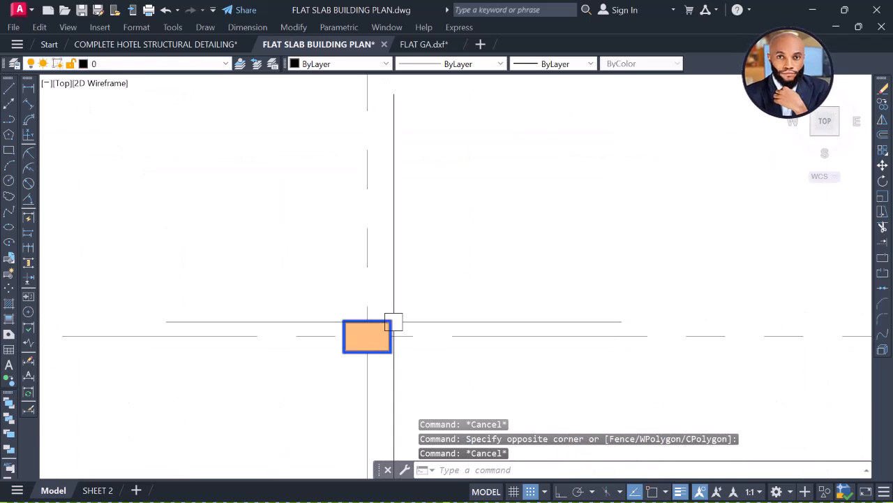
pyautogui.click(393, 322)
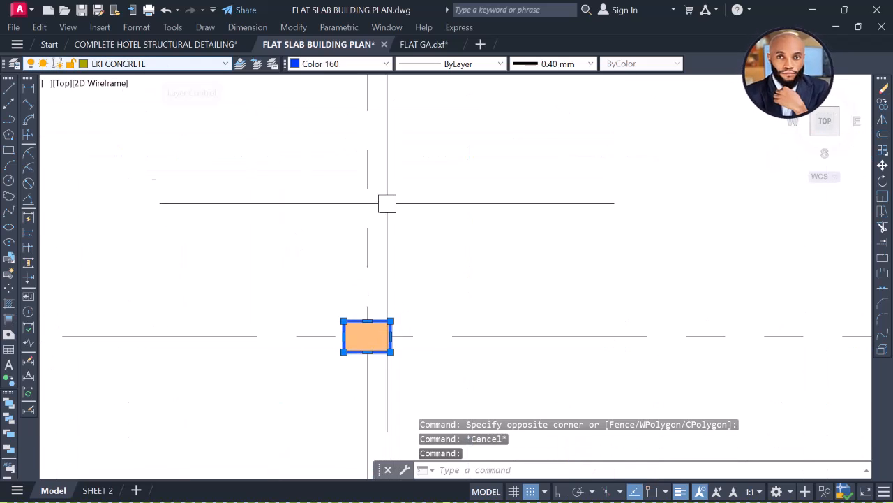
pyautogui.press('Escape')
pyautogui.scroll(-7, 492, 220)
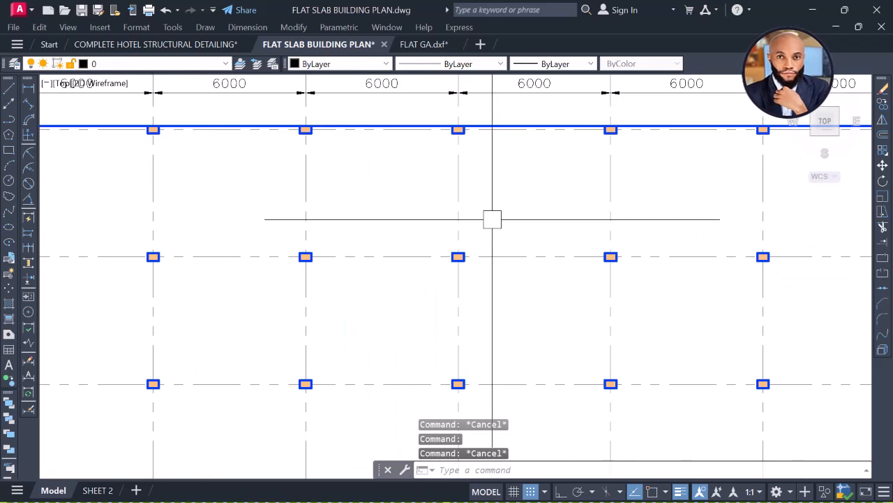
# Move all horizontal and vertical gridlines of the ground floor building plan to the GRID layer.
pyautogui.moveTo(597, 234); pyautogui.dragTo(537, 198, button='middle')
pyautogui.click(616, 103)
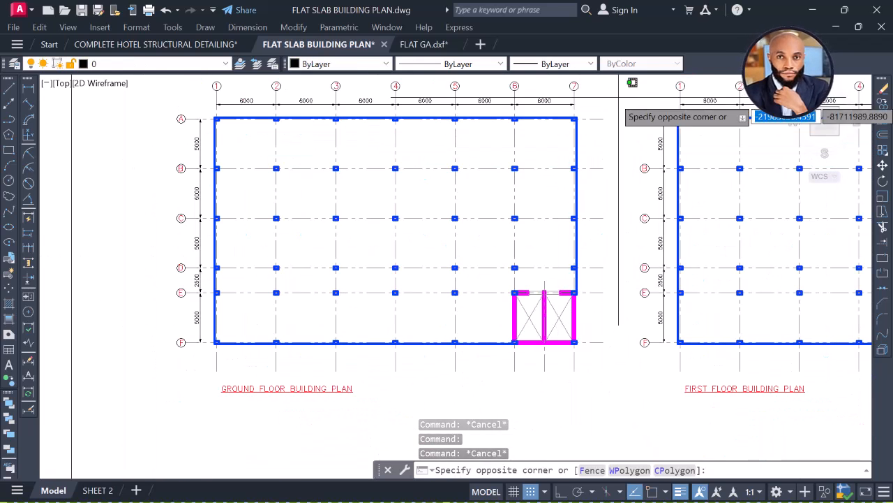
pyautogui.click(591, 370)
pyautogui.moveTo(601, 365); pyautogui.dragTo(682, 338, button='middle')
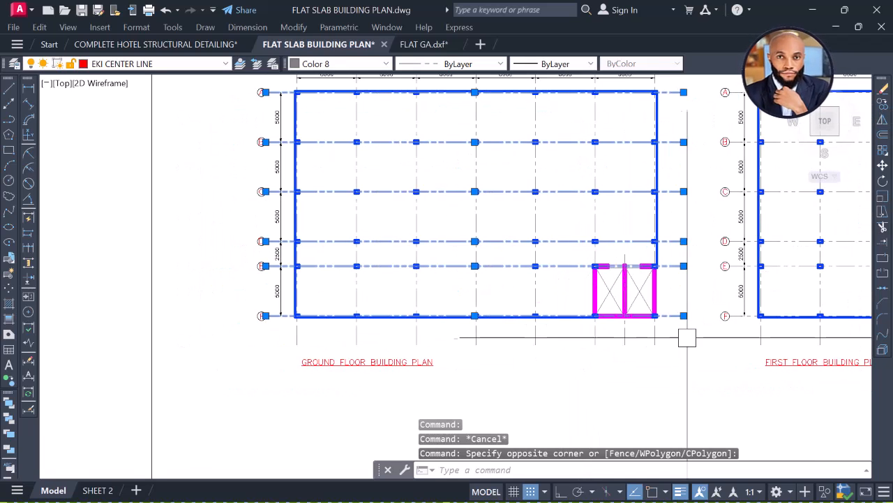
pyautogui.click(272, 334)
pyautogui.moveTo(354, 185)
pyautogui.mouseDown(button='middle')
pyautogui.moveTo(374, 225)
pyautogui.moveTo(379, 210)
pyautogui.mouseUp(button='middle')
pyautogui.scroll(4, 398, 175)
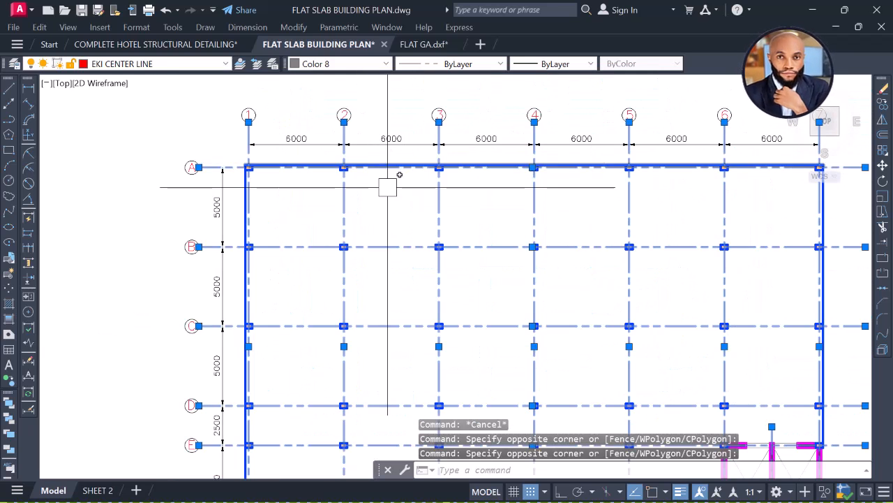
pyautogui.scroll(-4, 403, 136)
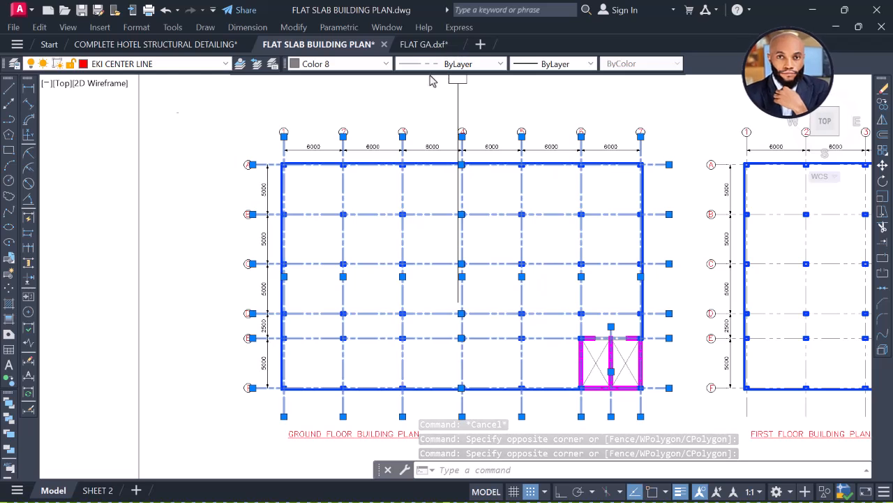
pyautogui.click(185, 64)
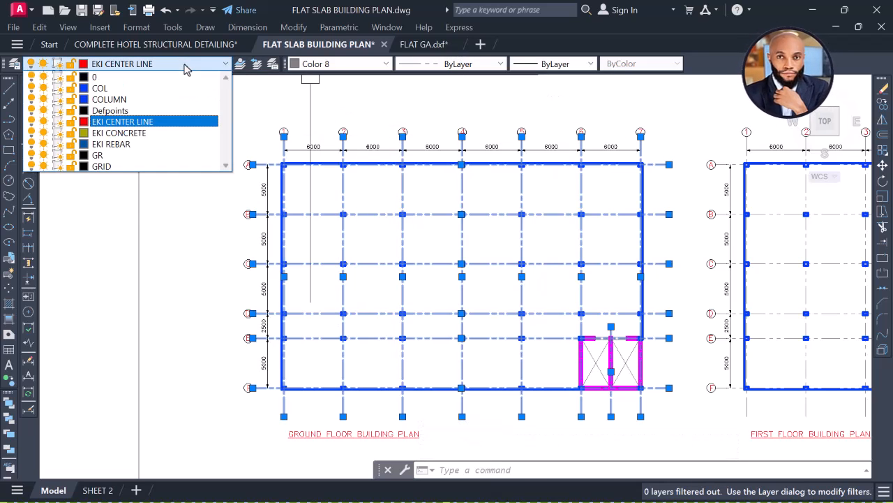
pyautogui.click(120, 167)
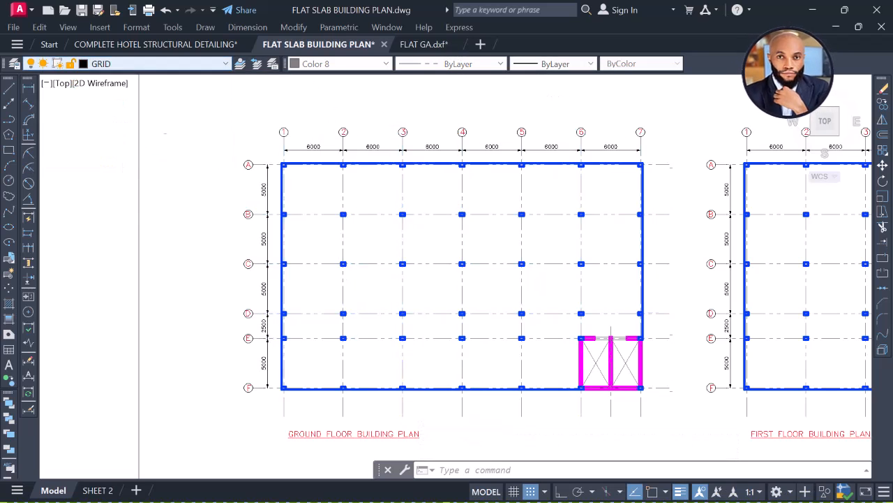
# Try colouring the selected ground floor gridlines red, and undo that colour change.
pyautogui.scroll(3, 343, 86)
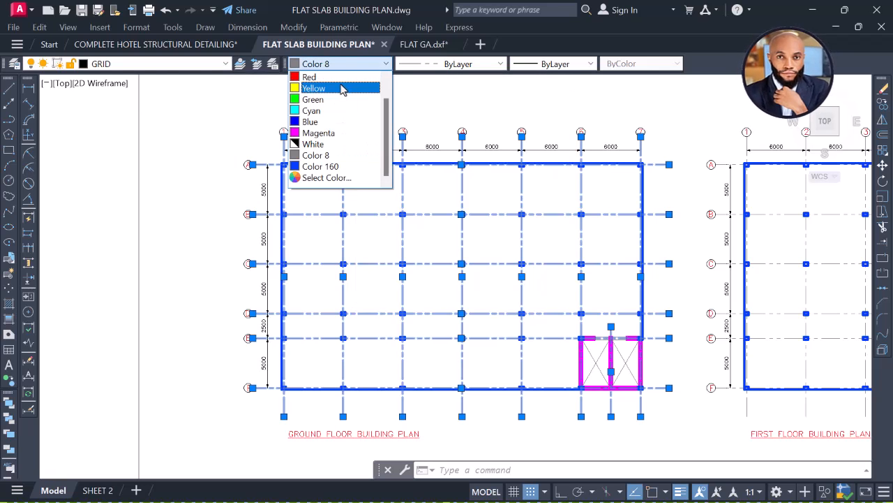
pyautogui.click(341, 75)
pyautogui.click(443, 187)
pyautogui.press('Escape')
pyautogui.scroll(2, 397, 160)
pyautogui.scroll(-8, 435, 148)
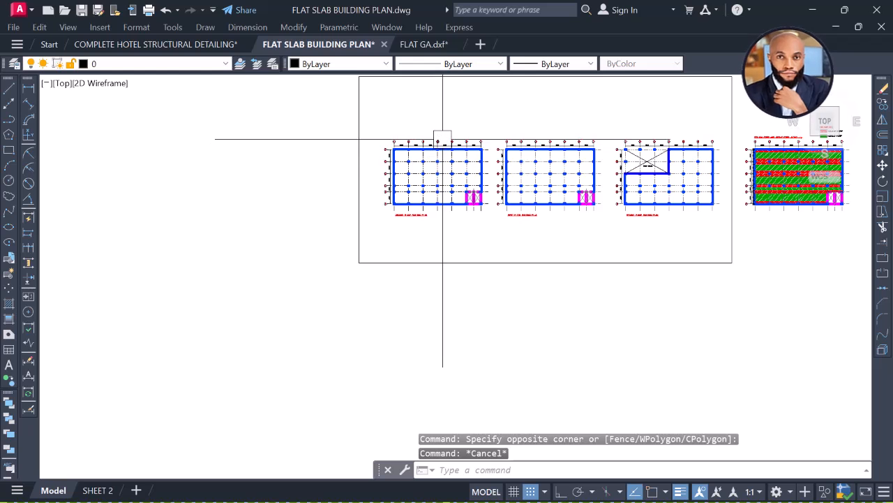
pyautogui.hotkey('ctrl', 'z')
pyautogui.hotkey('ctrl', 'z')
# Copy the whole ground floor building plan, including its grid and title, to the empty space below the original plans.
pyautogui.scroll(-4, 387, 140)
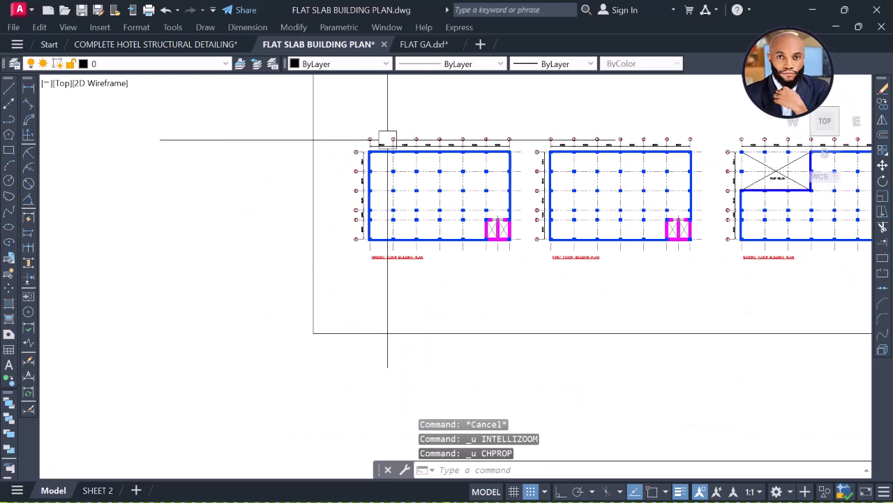
pyautogui.click(335, 114)
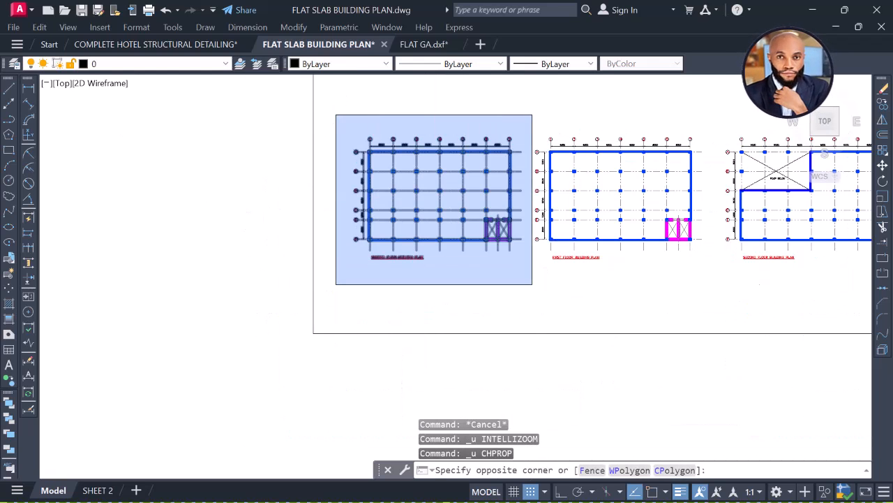
pyautogui.click(530, 265)
pyautogui.write('CO')
pyautogui.press('Return')
pyautogui.click(470, 187)
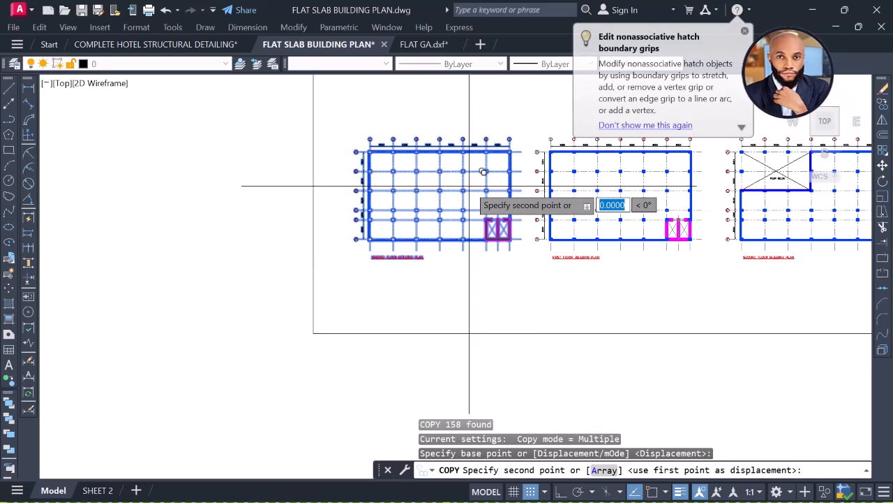
pyautogui.scroll(-6, 450, 110)
pyautogui.click(460, 245)
pyautogui.press('Escape')
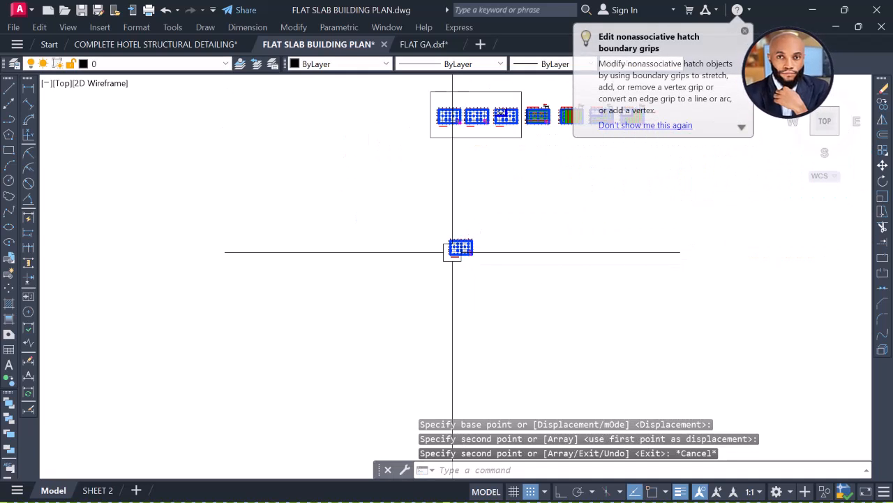
# Assign all horizontal and vertical gridlines of the copied ground floor plan to the GRID layer.
pyautogui.scroll(8, 482, 250)
pyautogui.moveTo(524, 206); pyautogui.dragTo(343, 227, button='middle')
pyautogui.click(460, 120)
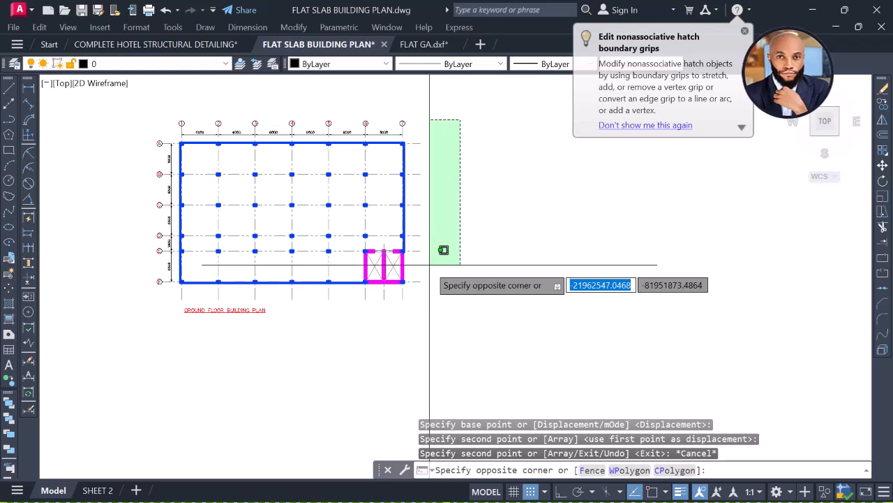
pyautogui.click(413, 304)
pyautogui.click(420, 298)
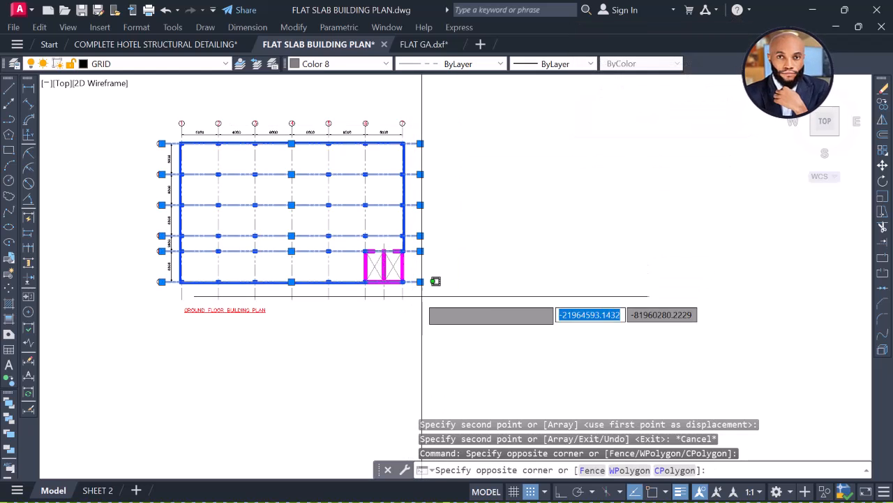
pyautogui.click(160, 301)
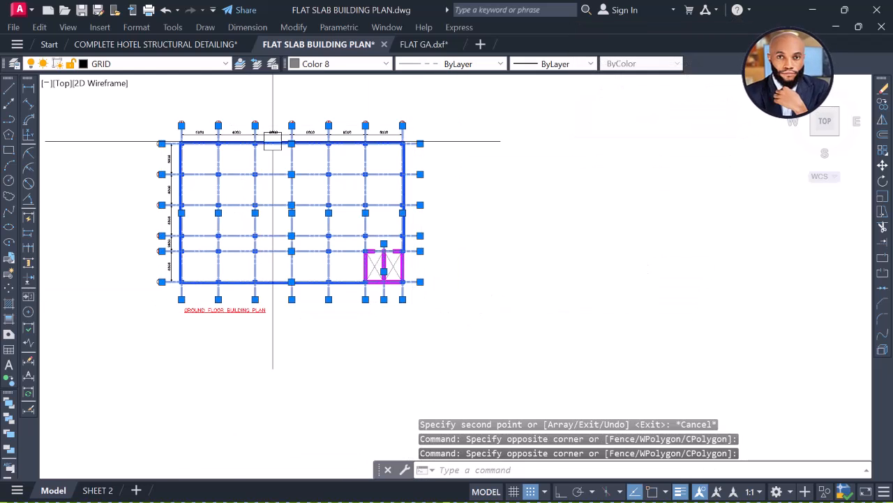
pyautogui.scroll(2, 278, 117)
pyautogui.click(194, 65)
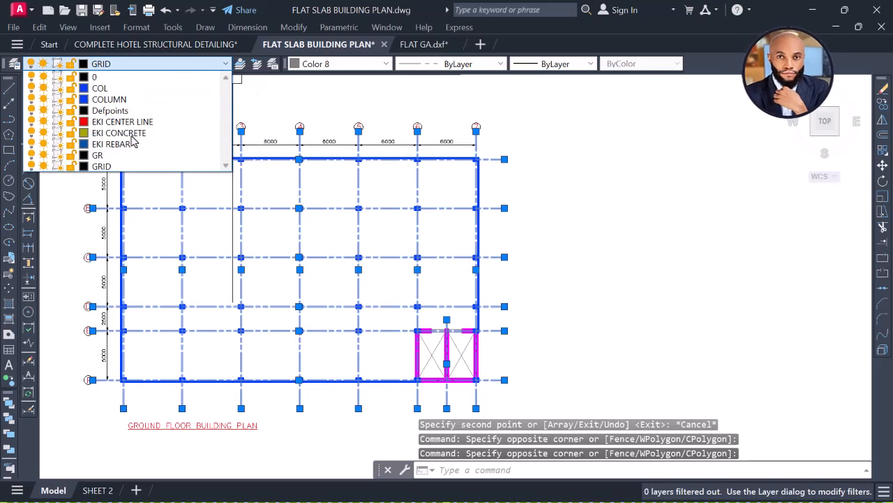
pyautogui.click(101, 166)
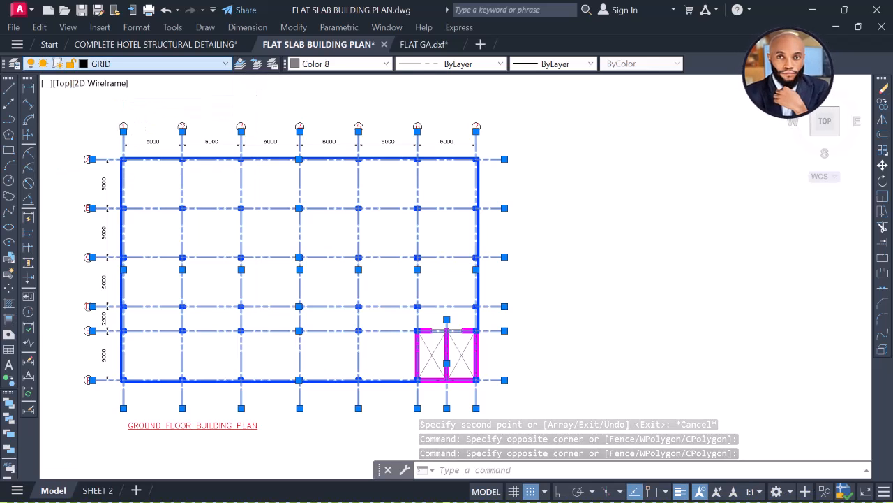
pyautogui.moveTo(309, 149); pyautogui.dragTo(455, 126, button='middle')
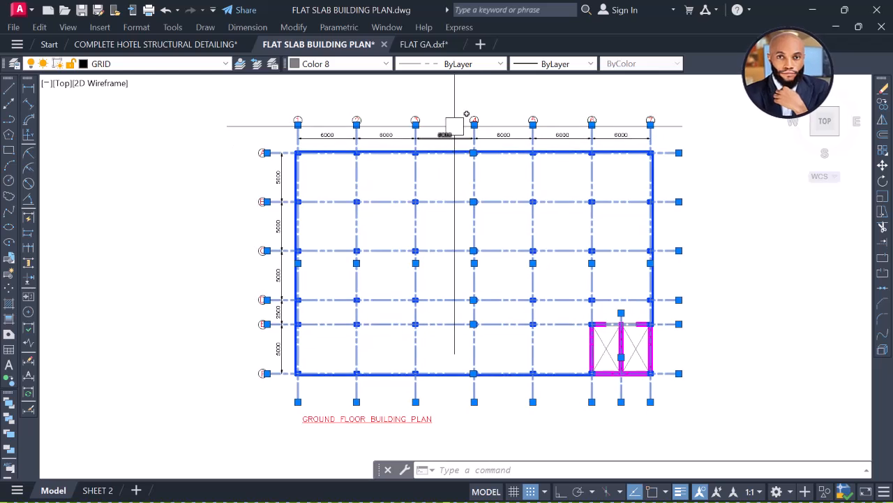
pyautogui.click(347, 151)
pyautogui.press('Escape')
pyautogui.scroll(4, 277, 153)
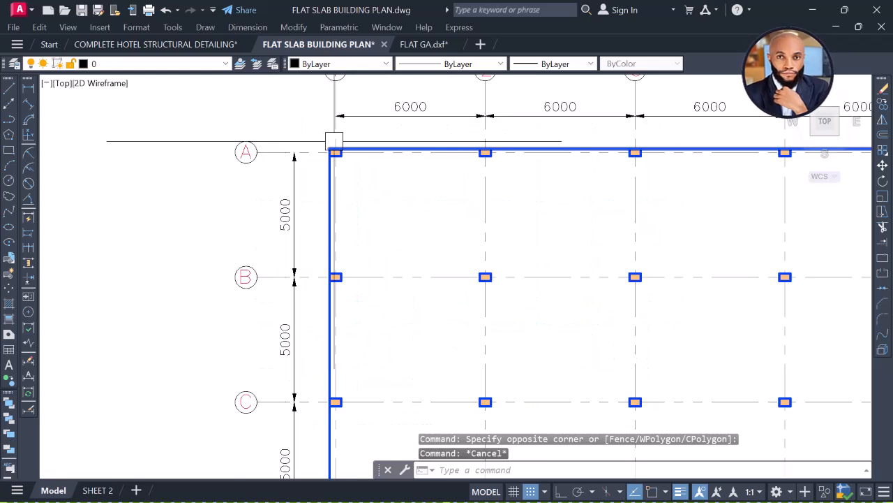
# Select all columns, outlines and hatches, on gridlines 1 to 5 of the copied ground floor plan.
pyautogui.scroll(4, 335, 144)
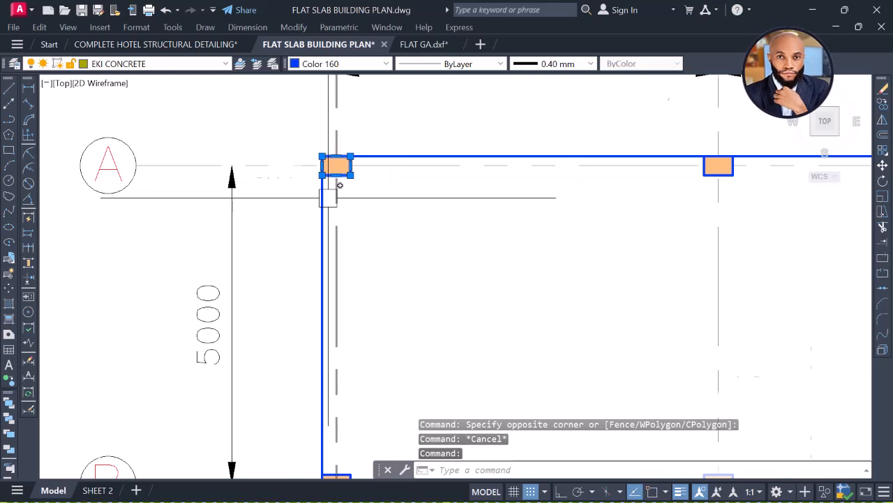
pyautogui.scroll(-6, 328, 198)
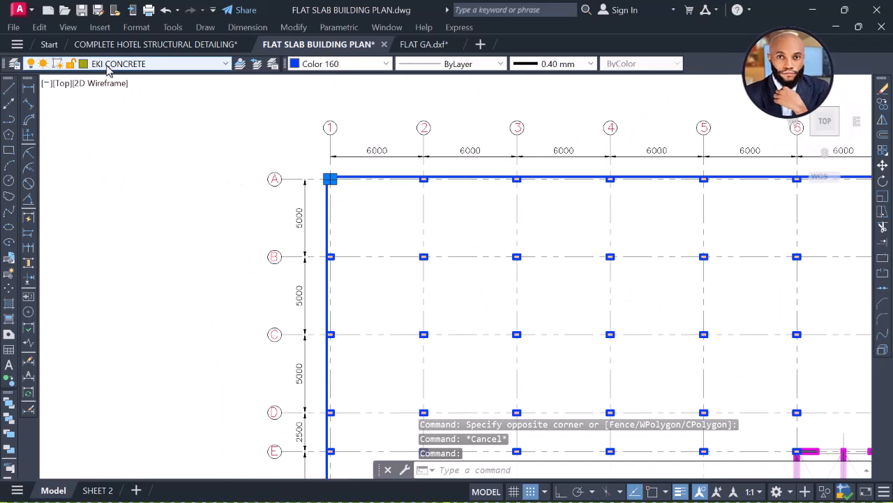
pyautogui.scroll(-3, 299, 146)
pyautogui.scroll(5, 289, 145)
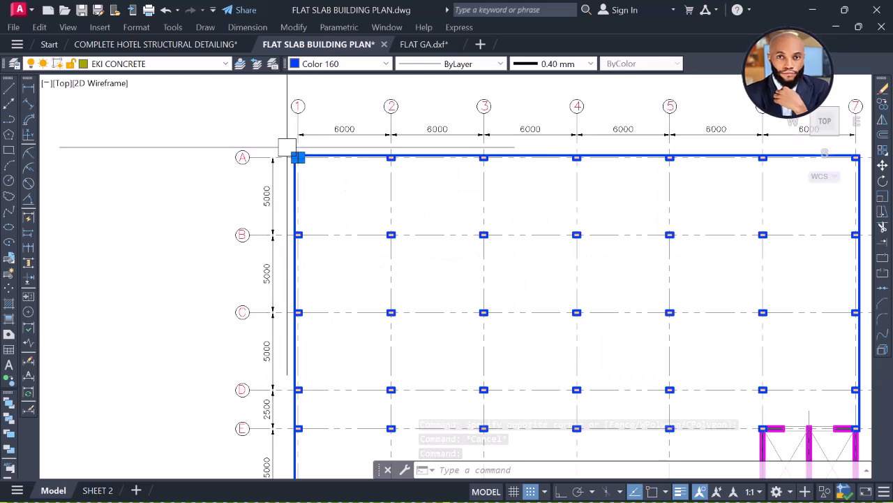
pyautogui.click(281, 143)
pyautogui.scroll(-4, 287, 148)
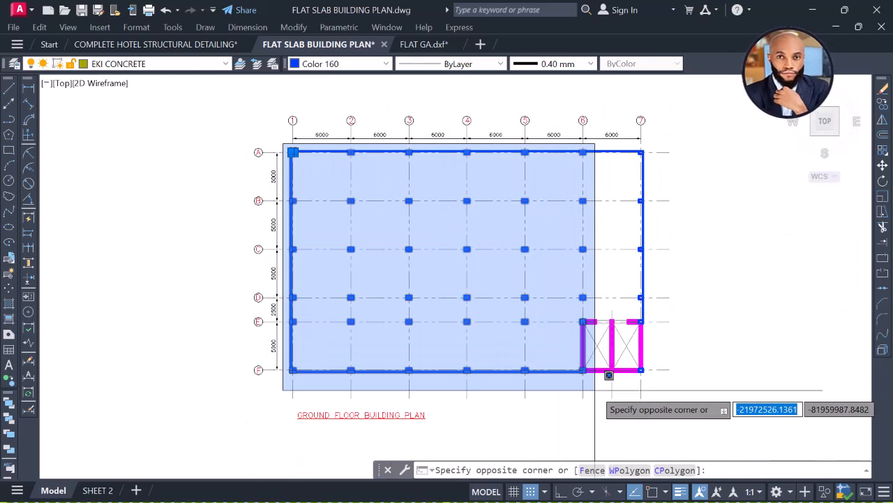
pyautogui.click(569, 379)
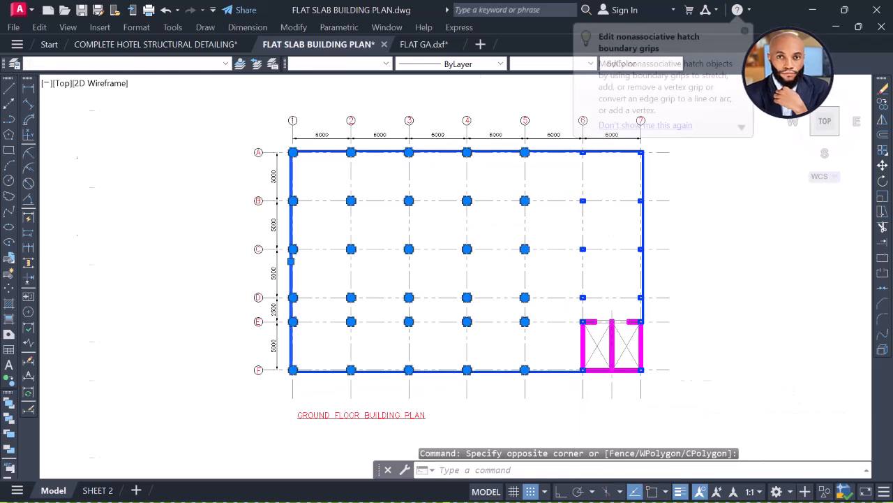
# Add the columns on gridlines 6 and 7 from row A to row D to the selection.
pyautogui.scroll(2, 551, 175)
pyautogui.click(544, 160)
pyautogui.moveTo(551, 278); pyautogui.dragTo(392, 362, button='middle')
pyautogui.scroll(3, 423, 193)
pyautogui.click(367, 164)
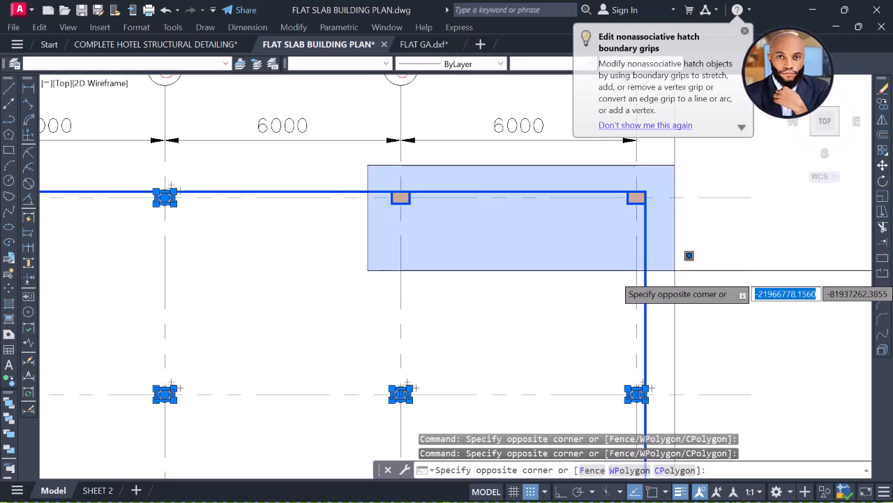
pyautogui.click(730, 278)
pyautogui.scroll(-4, 550, 238)
pyautogui.scroll(5, 247, 386)
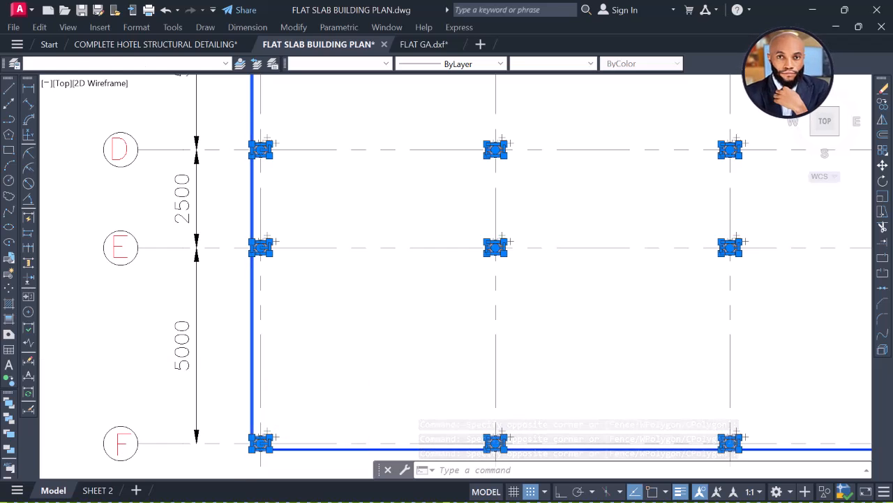
pyautogui.scroll(-6, 296, 365)
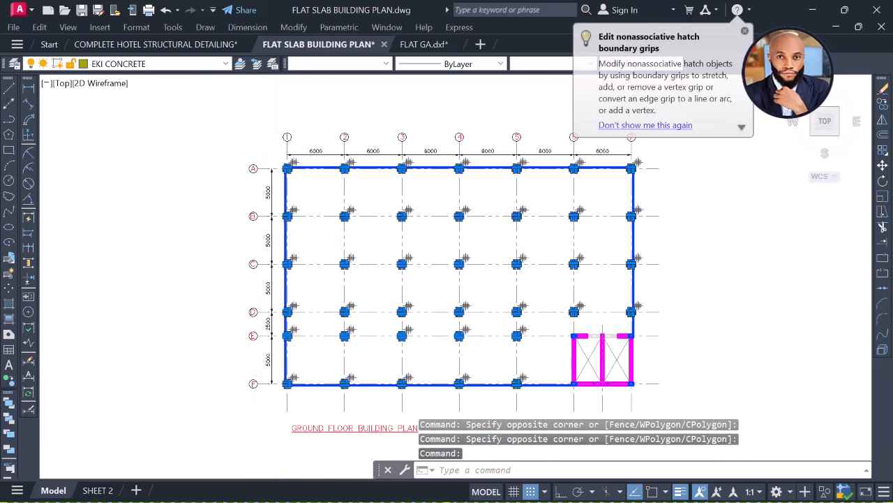
# Add the two columns at the lift core's corners on gridline F to the selection.
pyautogui.scroll(8, 507, 305)
pyautogui.click(388, 258)
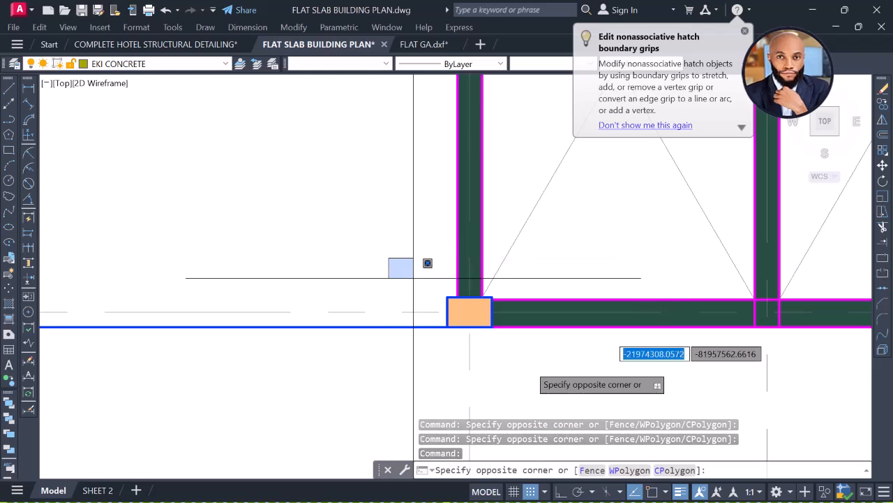
pyautogui.click(538, 371)
pyautogui.scroll(-6, 398, 271)
pyautogui.scroll(4, 482, 265)
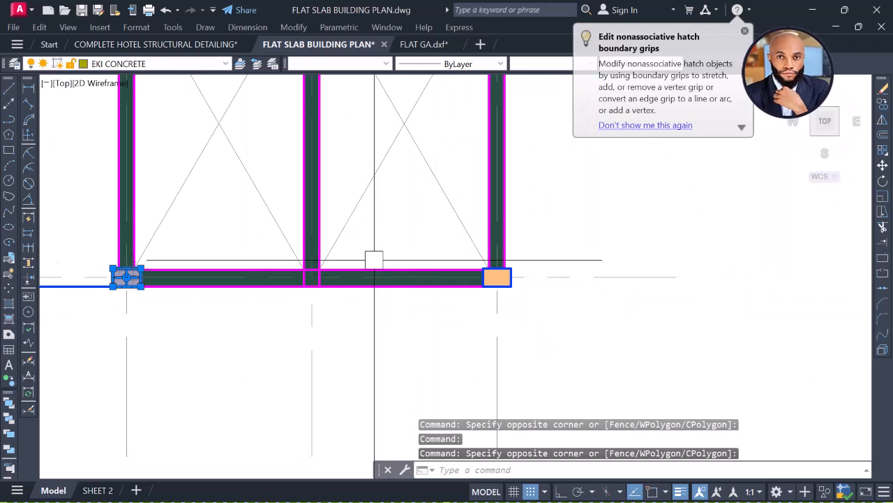
pyautogui.click(450, 249)
pyautogui.click(535, 313)
pyautogui.scroll(-2, 551, 328)
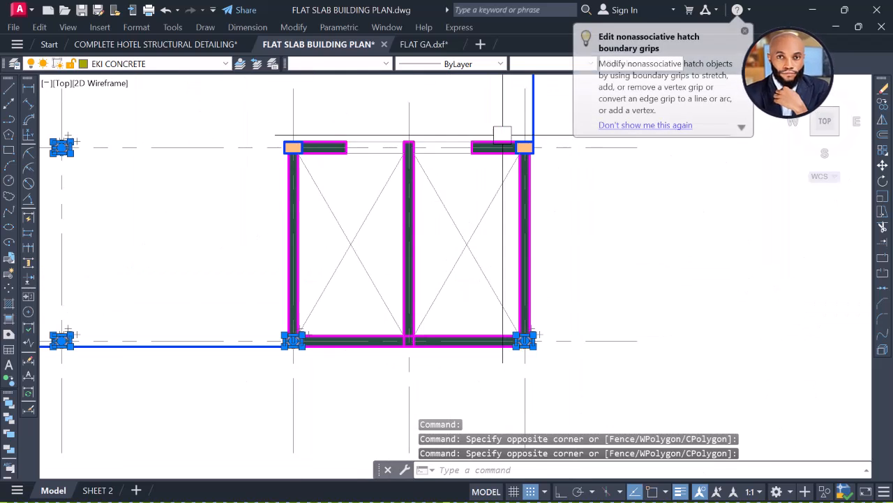
# Add the two columns at the lift core's corners on gridline E to the selection.
pyautogui.click(498, 116)
pyautogui.click(559, 176)
pyautogui.click(250, 119)
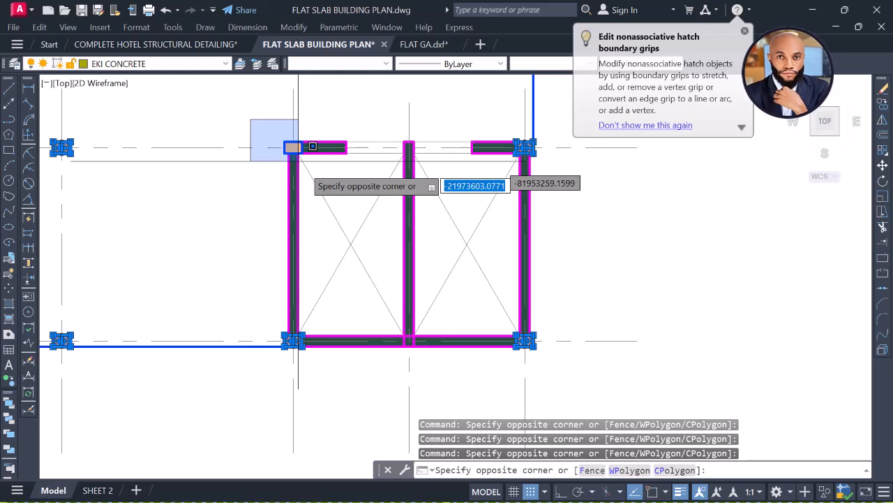
pyautogui.click(296, 171)
pyautogui.scroll(-5, 523, 220)
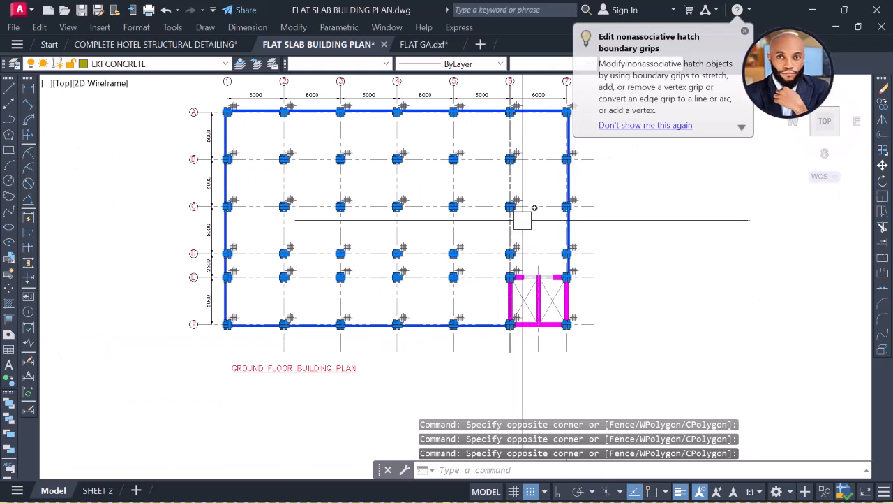
# Use Quick Select on the current selection to keep only objects whose layer equals EKI CONCRETE.
pyautogui.rightClick(625, 215)
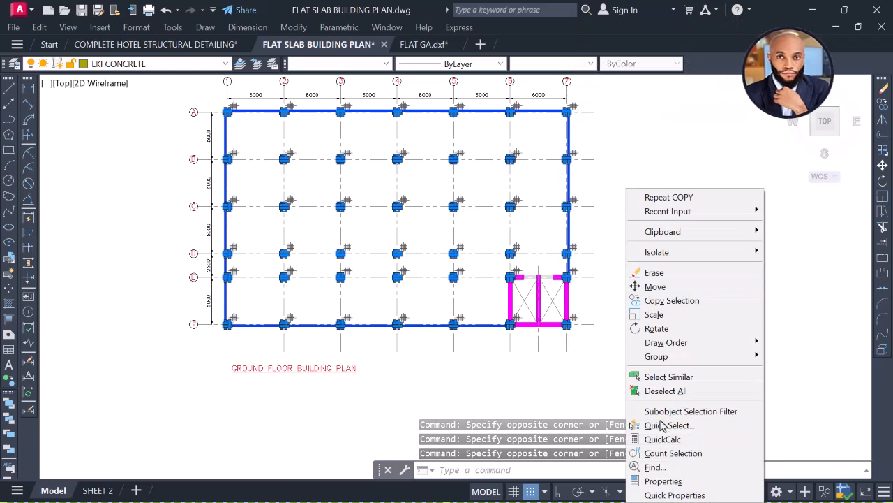
pyautogui.click(660, 427)
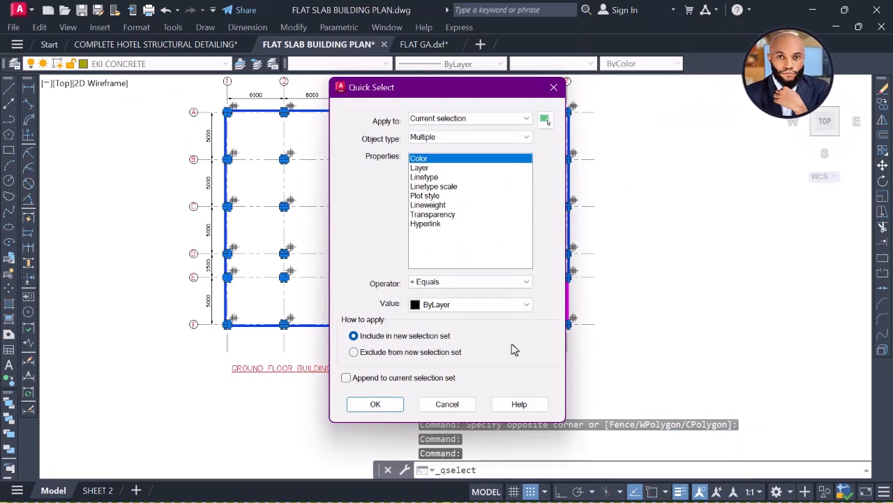
pyautogui.click(453, 305)
pyautogui.press('e')
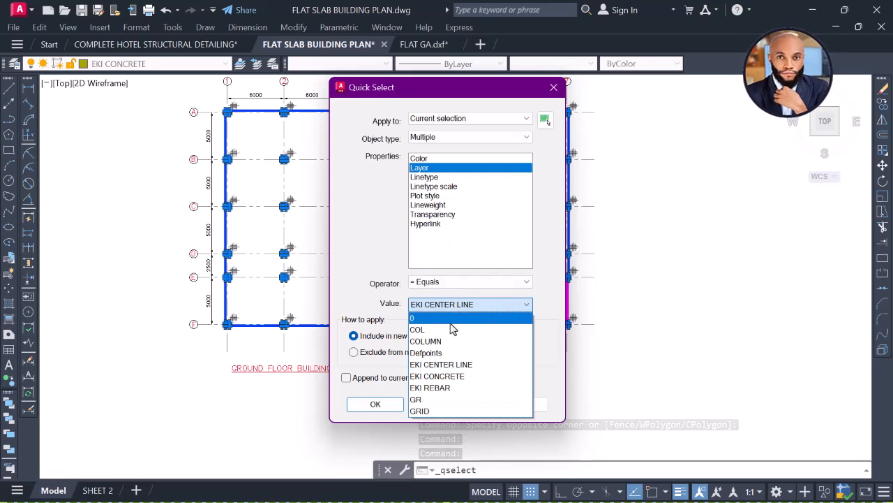
pyautogui.click(440, 377)
pyautogui.click(377, 405)
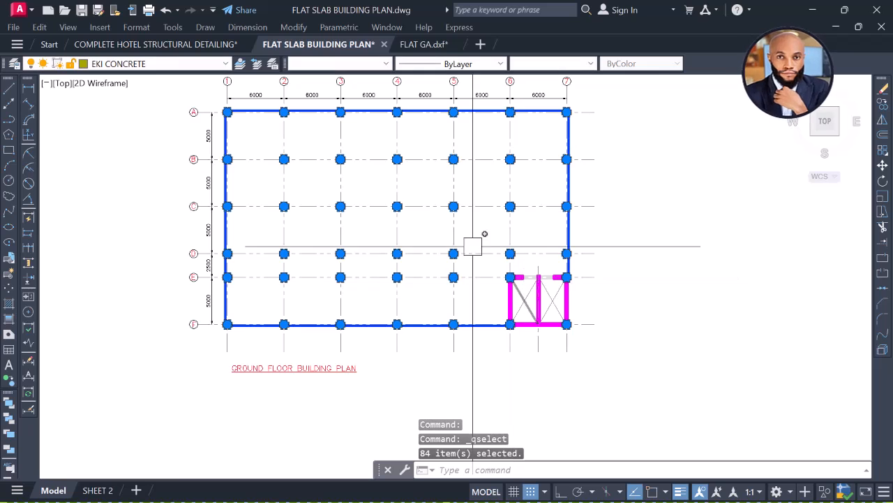
# Assign the selected columns of the copied plan to the COLUMN layer and clear the selection.
pyautogui.scroll(6, 294, 148)
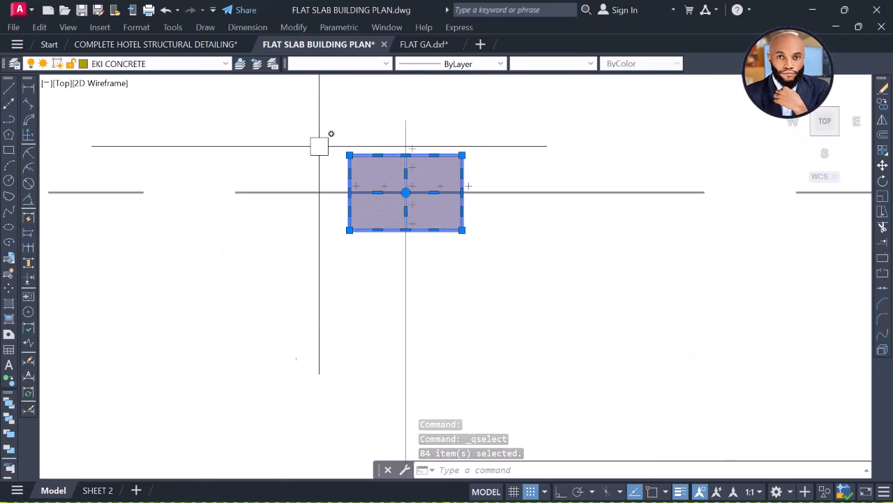
pyautogui.scroll(5, 427, 190)
pyautogui.scroll(-8, 464, 378)
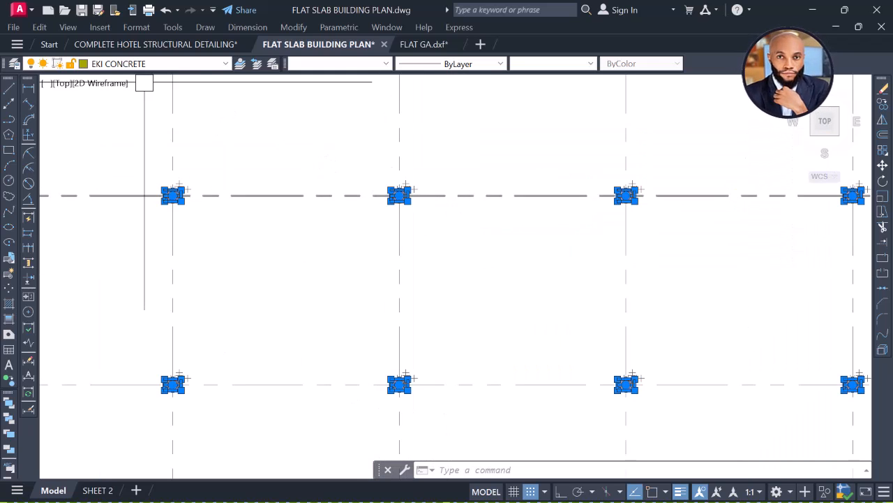
pyautogui.click(166, 65)
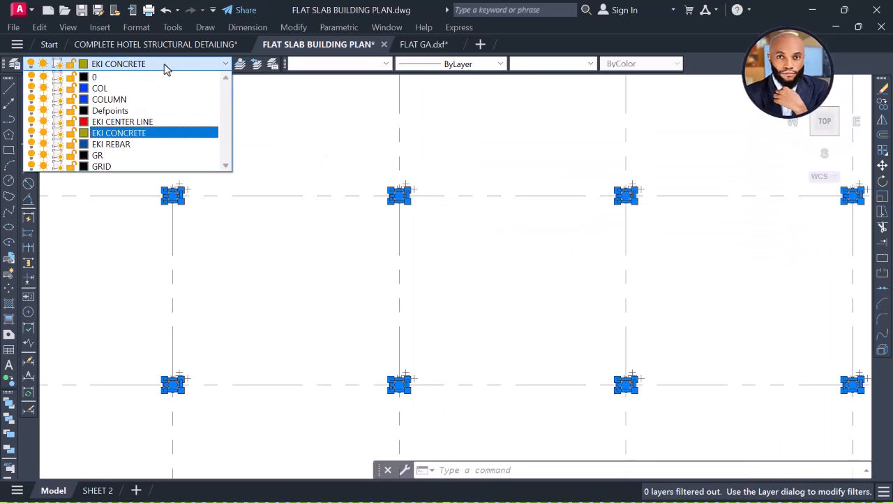
pyautogui.click(144, 100)
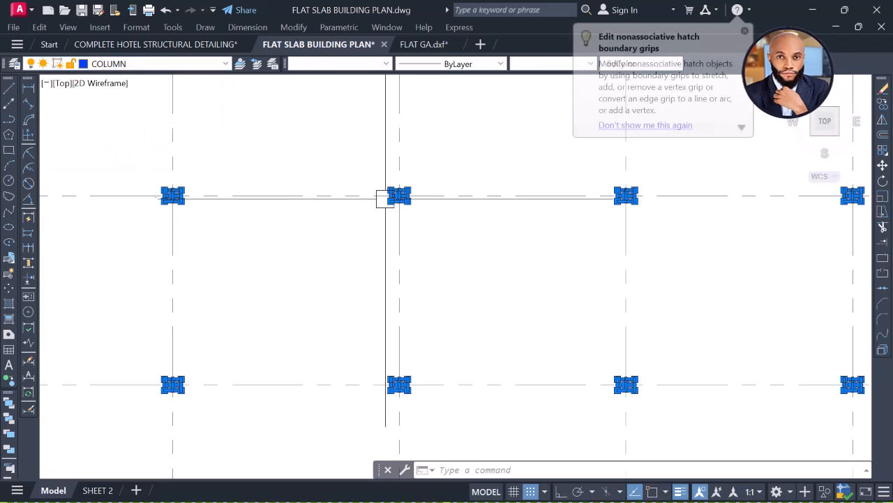
pyautogui.scroll(5, 442, 192)
pyautogui.press('Escape')
# Select one column outline and extend the selection to all similar outlines on the COLUMN layer.
pyautogui.scroll(-6, 426, 214)
pyautogui.scroll(6, 433, 209)
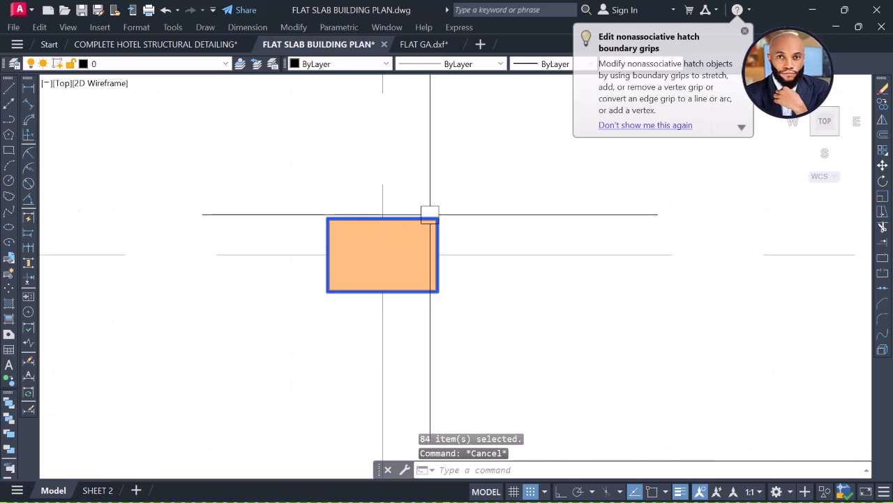
pyautogui.click(430, 215)
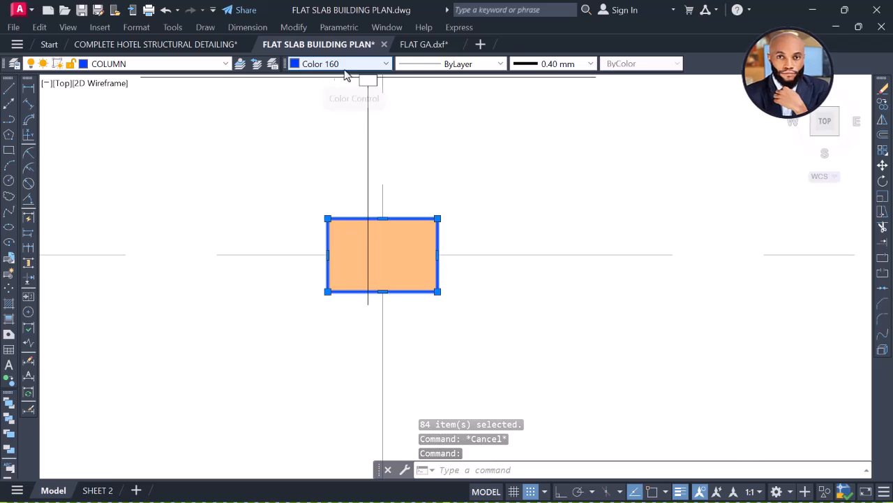
pyautogui.scroll(-5, 435, 219)
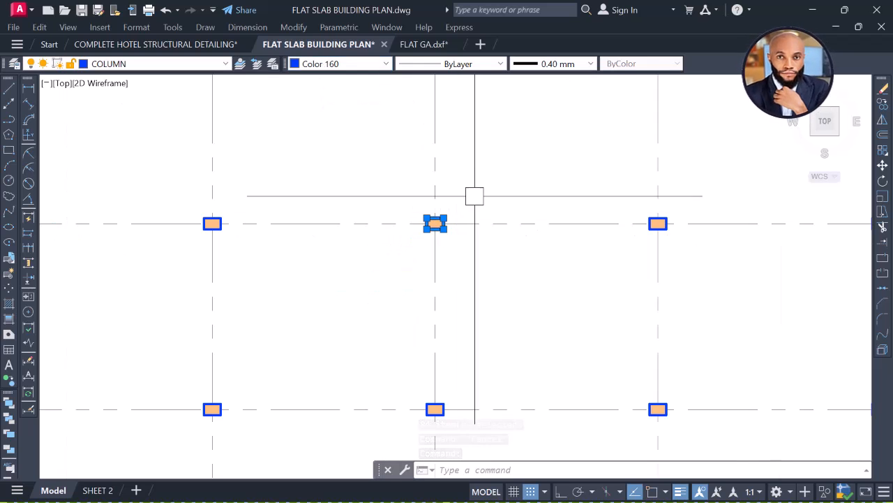
pyautogui.rightClick(485, 160)
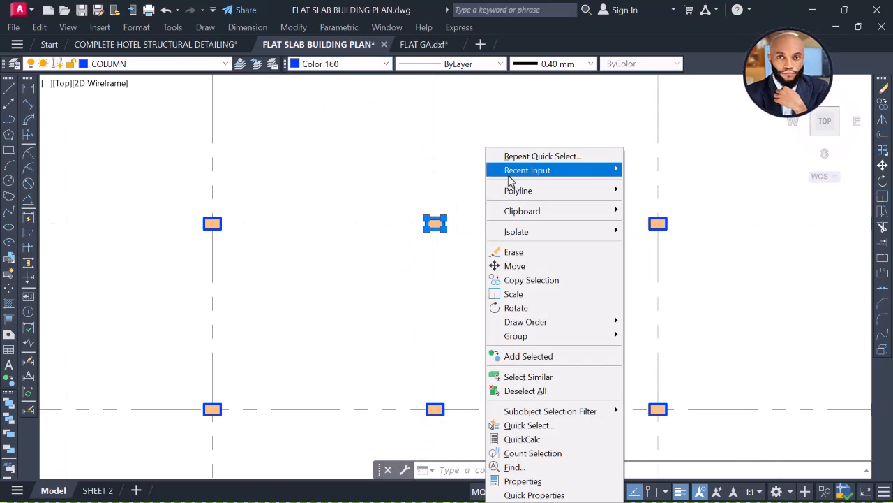
pyautogui.click(541, 377)
pyautogui.scroll(-6, 447, 205)
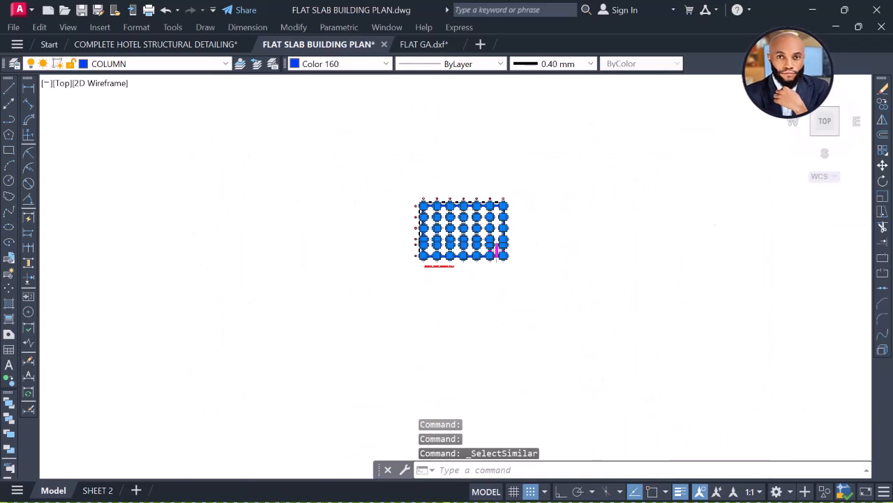
pyautogui.scroll(-2, 622, 184)
pyautogui.moveTo(619, 184); pyautogui.dragTo(487, 296, button='middle')
pyautogui.scroll(6, 458, 202)
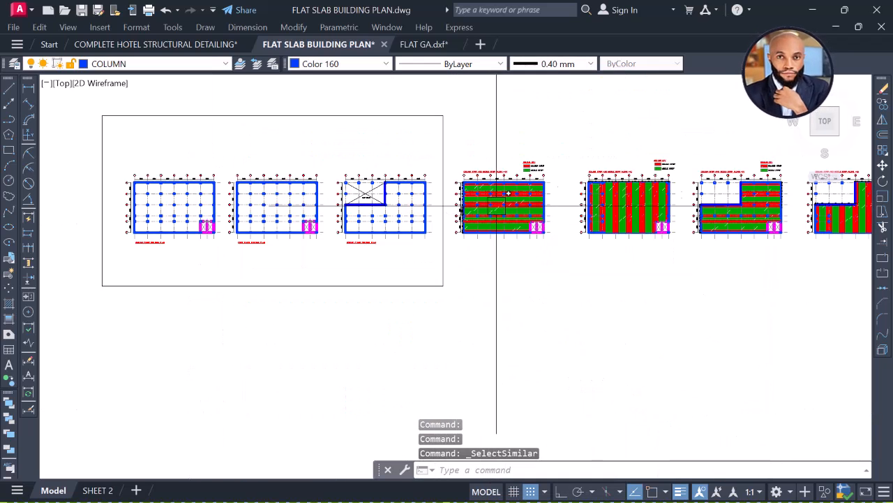
# Set the selected column outlines' colour to ByLayer, change their lineweight and clear the selection.
pyautogui.scroll(-4, 522, 207)
pyautogui.scroll(1, 340, 87)
pyautogui.click(339, 79)
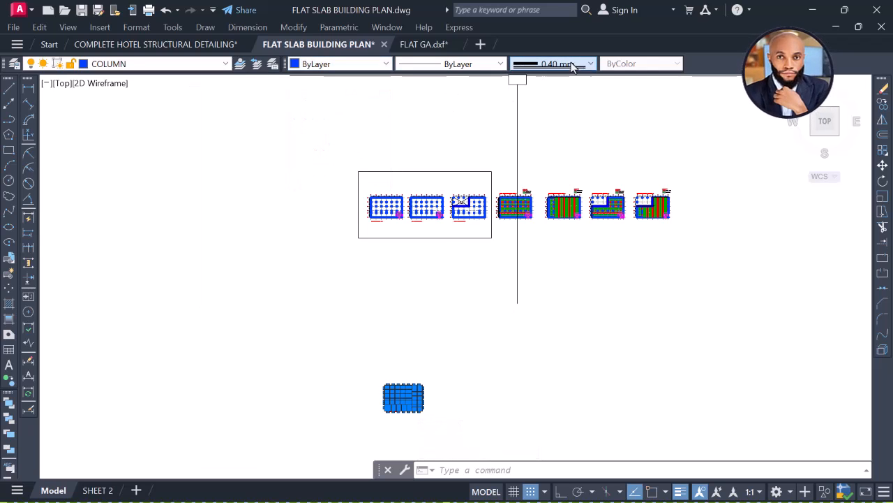
pyautogui.click(572, 64)
pyautogui.click(558, 88)
pyautogui.scroll(9, 394, 422)
pyautogui.press('Escape')
pyautogui.moveTo(393, 214); pyautogui.dragTo(393, 223, button='middle')
pyautogui.scroll(4, 395, 234)
pyautogui.scroll(-4, 398, 249)
pyautogui.moveTo(435, 253); pyautogui.dragTo(393, 264, button='middle')
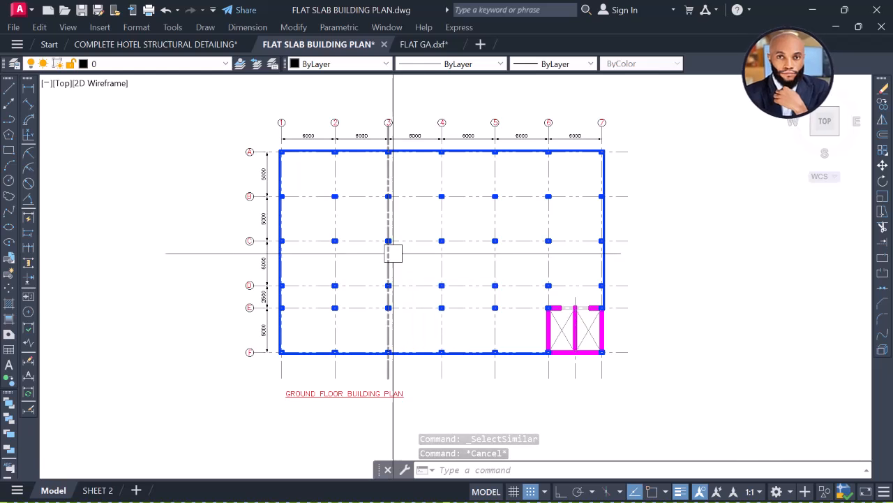
# Select the entire copied ground floor plan and start the Write Block command on it.
pyautogui.scroll(-6, 449, 292)
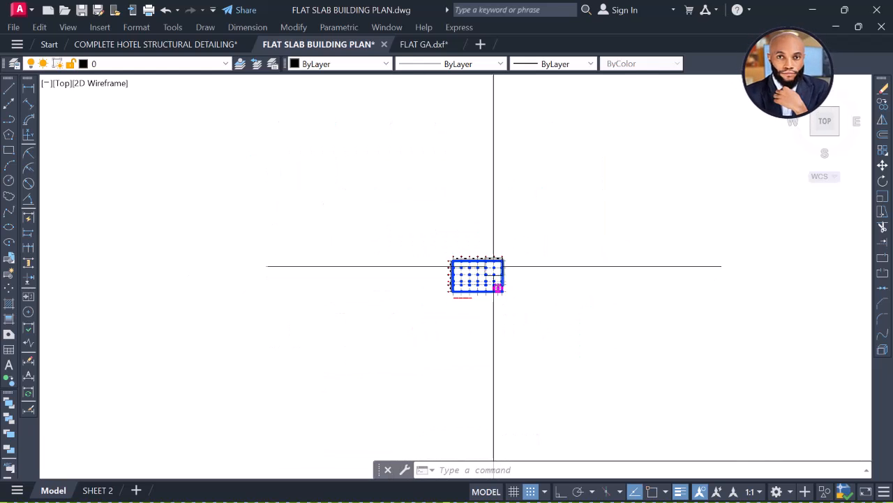
pyautogui.scroll(-2, 503, 264)
pyautogui.click(538, 242)
pyautogui.click(429, 319)
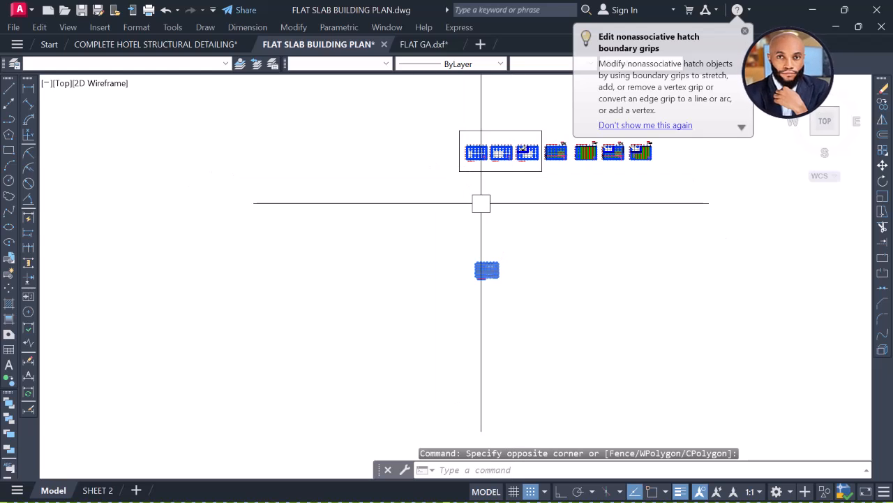
pyautogui.scroll(4, 492, 268)
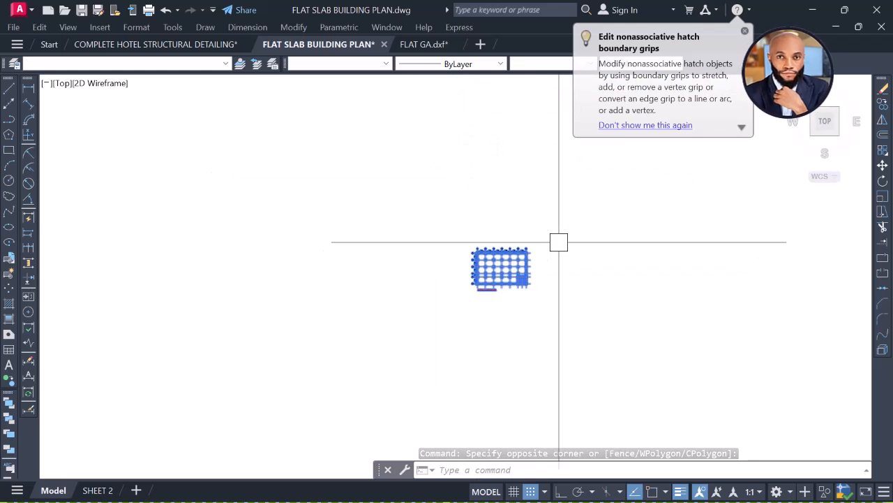
pyautogui.click(544, 221)
pyautogui.click(385, 332)
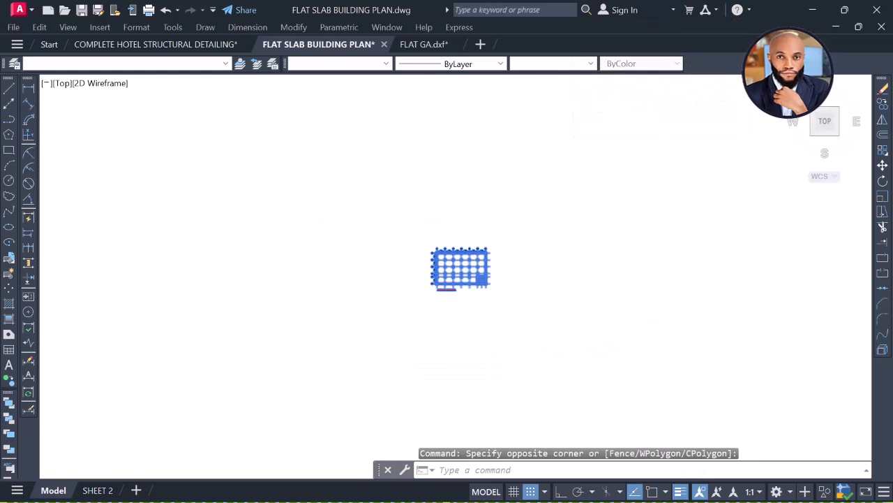
pyautogui.write('w')
pyautogui.press('Return')
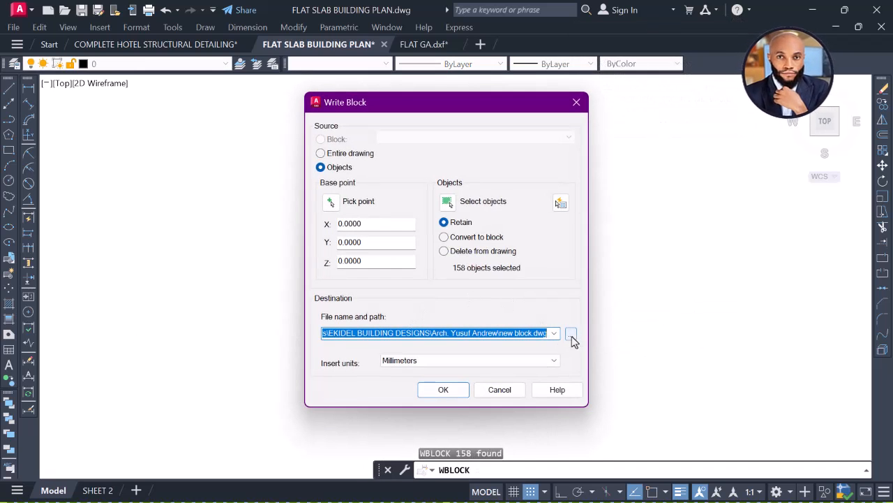
# Set the export destination to the Complete Course - Flat Slab Design folder inside Documents, EKIDEL COURSE VIDEOS.
pyautogui.click(571, 336)
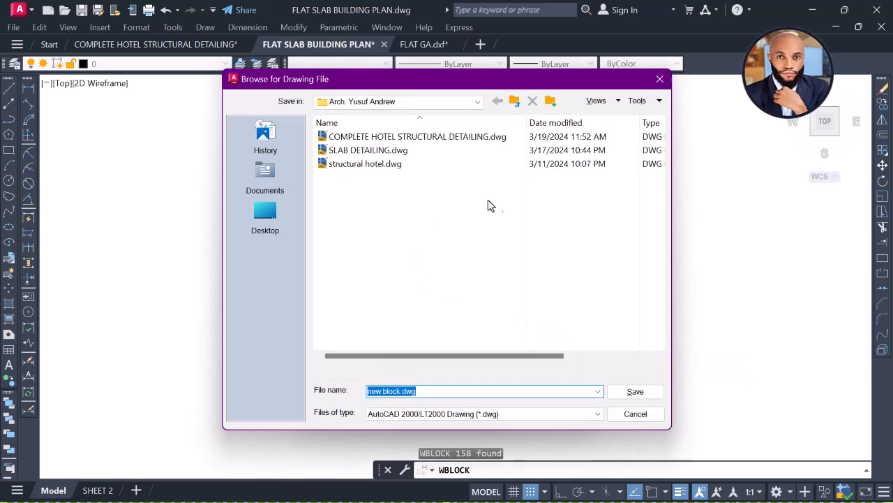
pyautogui.click(514, 101)
pyautogui.click(515, 99)
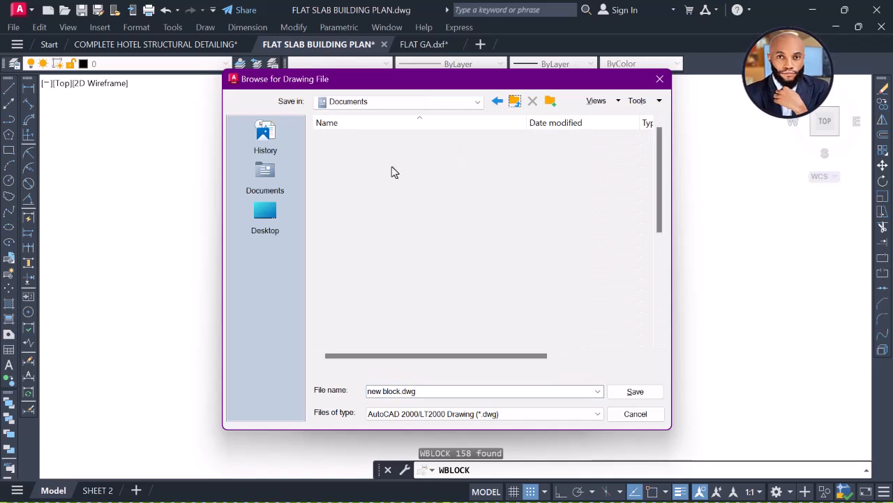
pyautogui.click(267, 217)
pyautogui.click(266, 175)
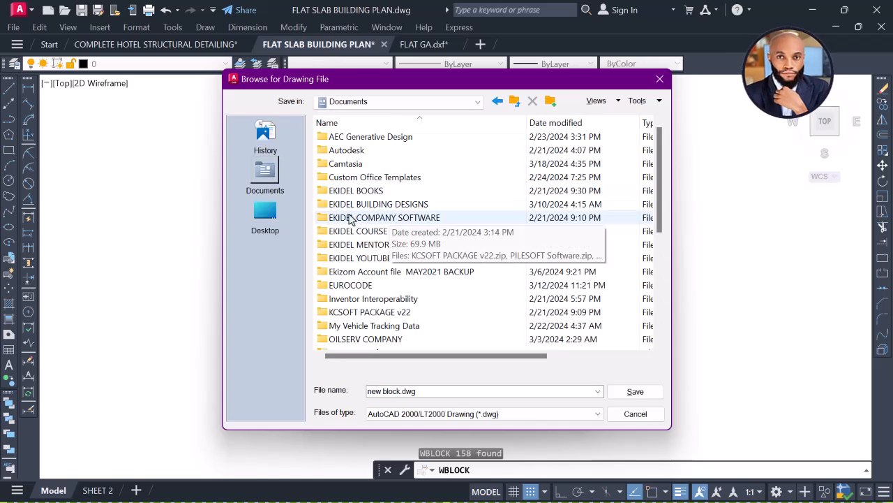
pyautogui.doubleClick(382, 258)
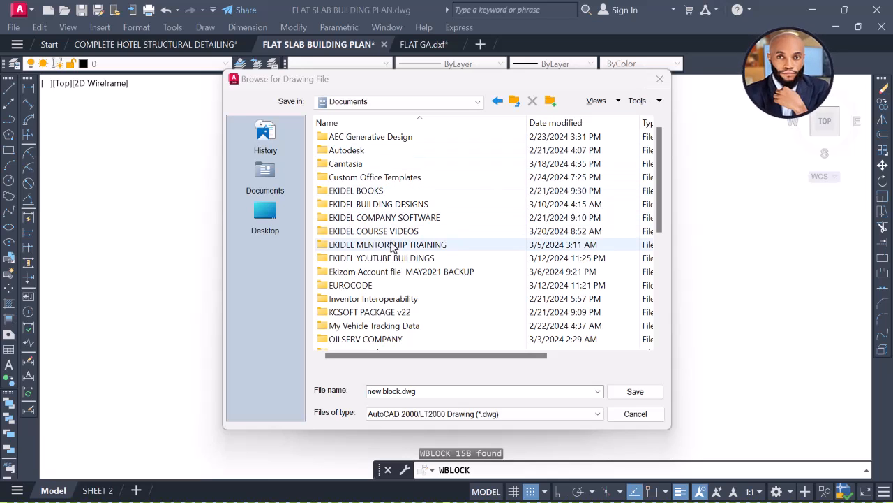
pyautogui.click(384, 233)
pyautogui.doubleClick(383, 233)
pyautogui.doubleClick(443, 150)
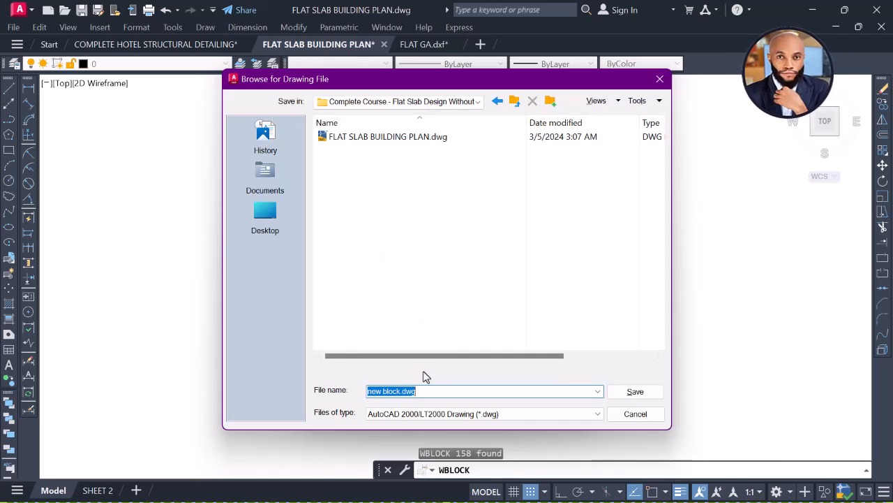
# Write the selected plan to an AutoCAD 2018 DXF file named FLAT SLAB WITHOUT COLUMN DROP_DESIGN.
pyautogui.click(447, 419)
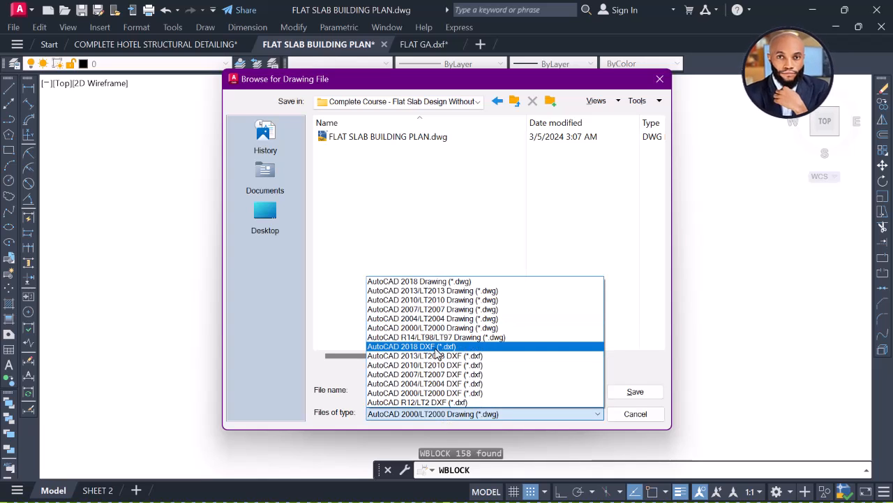
pyautogui.click(437, 349)
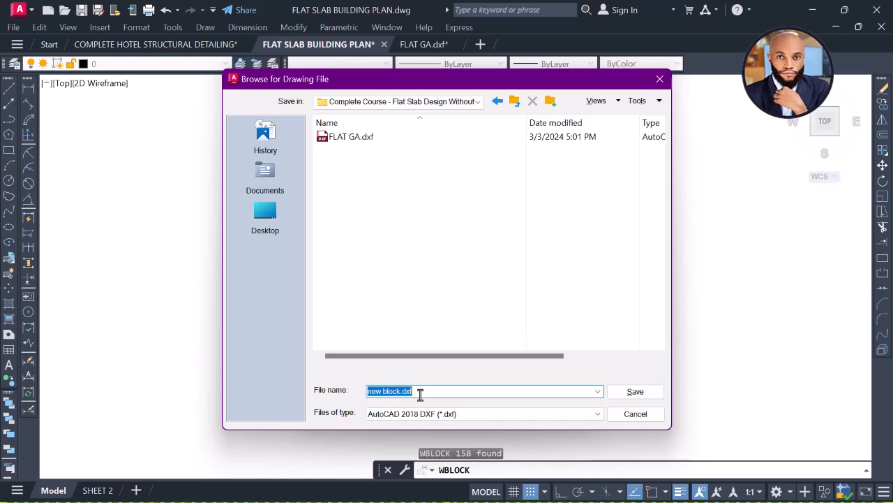
pyautogui.write('F')
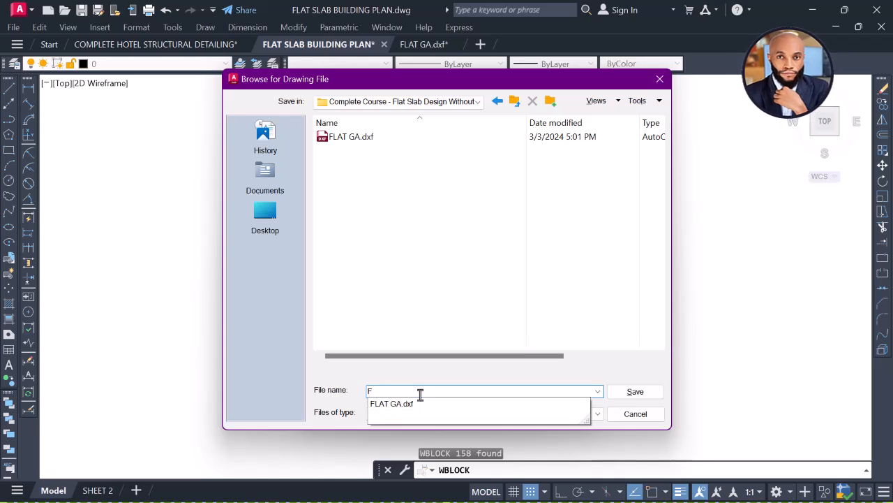
pyautogui.write('LAT SLAB WITHOUT COLUMN DROP_DESIGN')
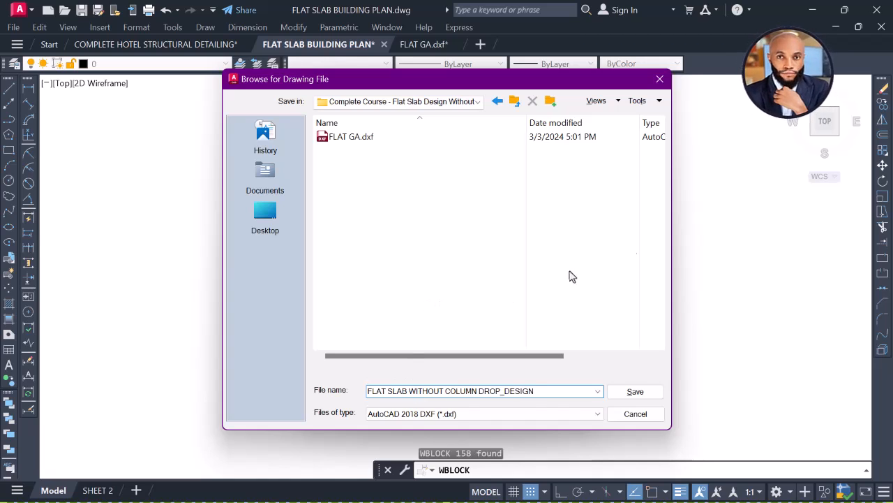
pyautogui.click(635, 392)
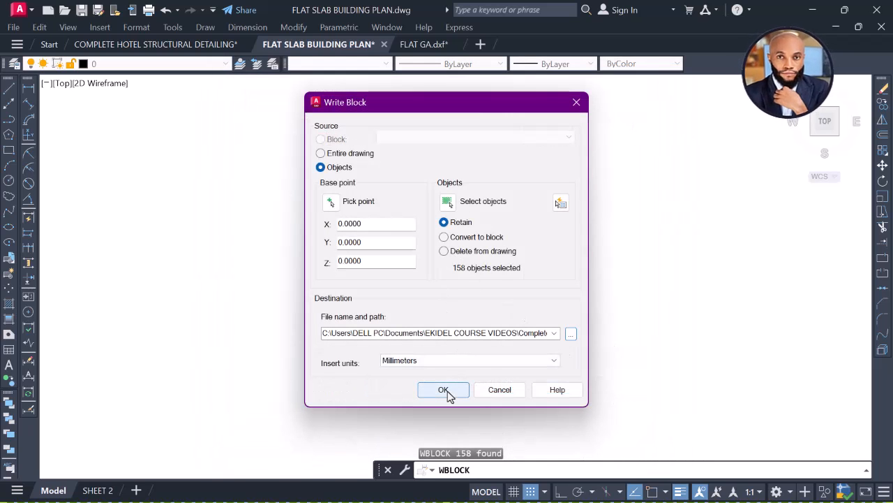
pyautogui.click(444, 390)
# Start opening an existing drawing and restrict the file list to DXF files.
pyautogui.scroll(4, 472, 278)
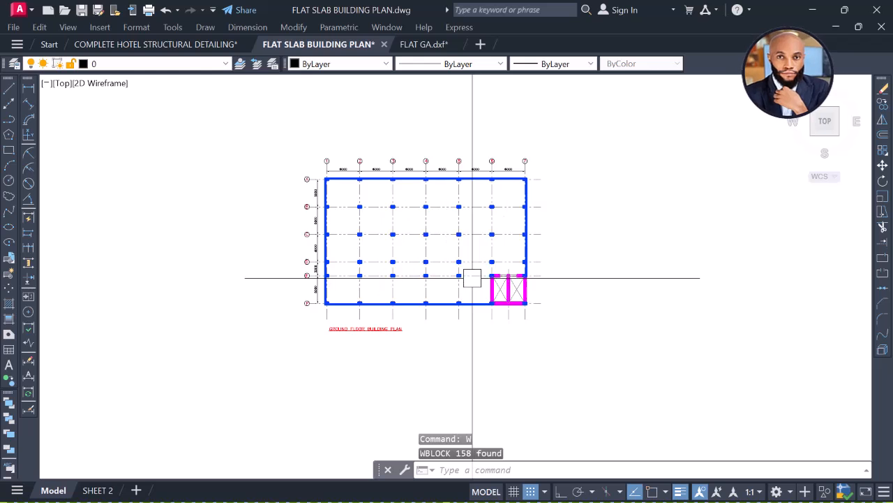
pyautogui.scroll(2, 466, 265)
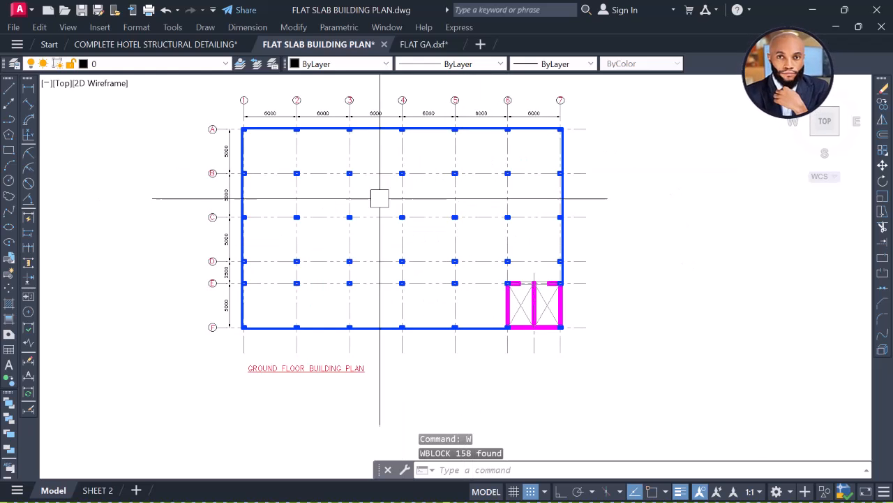
pyautogui.scroll(-2, 402, 178)
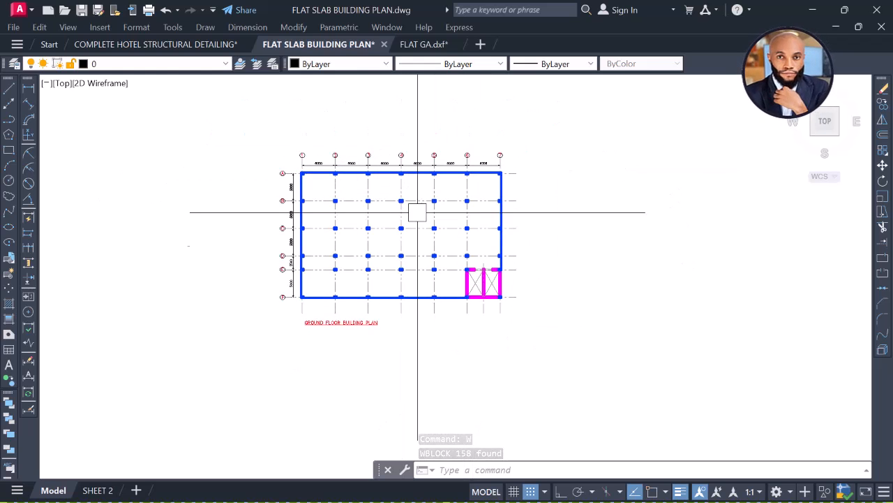
pyautogui.click(32, 13)
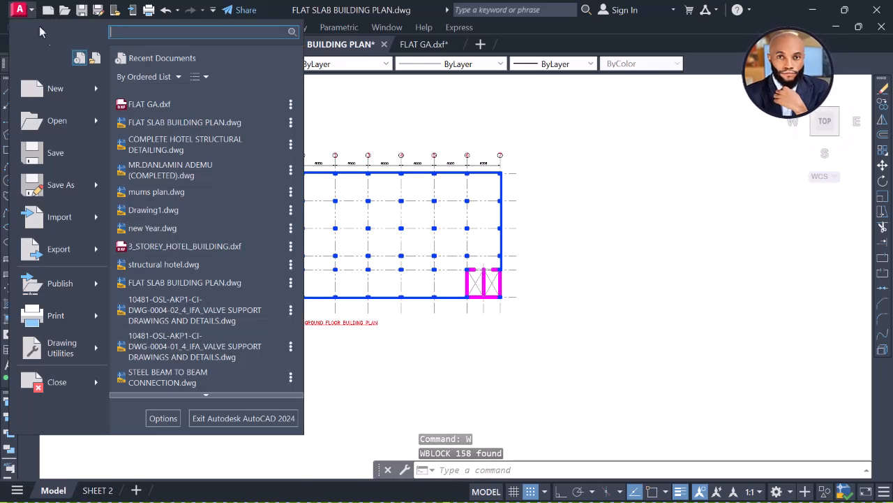
pyautogui.moveTo(89, 122)
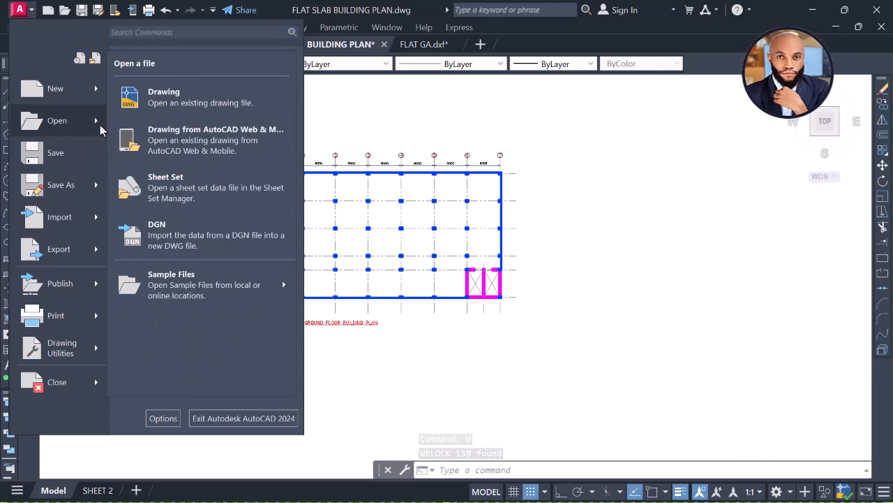
pyautogui.click(187, 105)
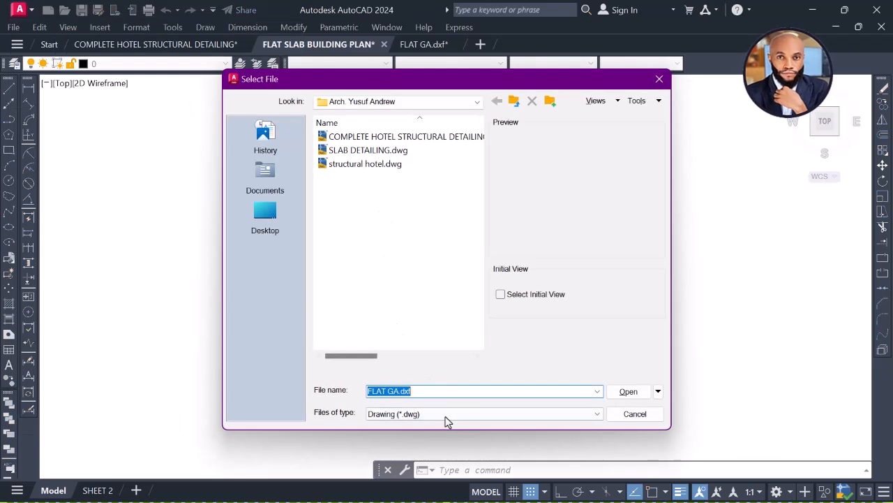
pyautogui.click(444, 415)
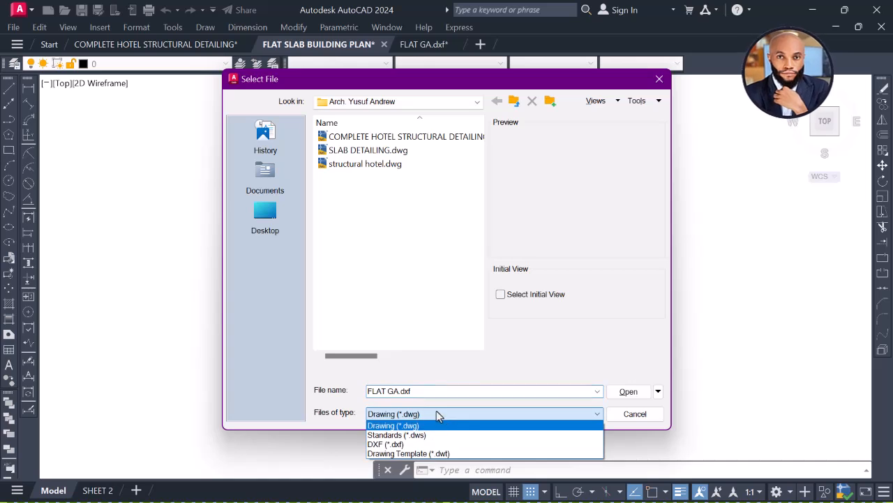
pyautogui.click(413, 444)
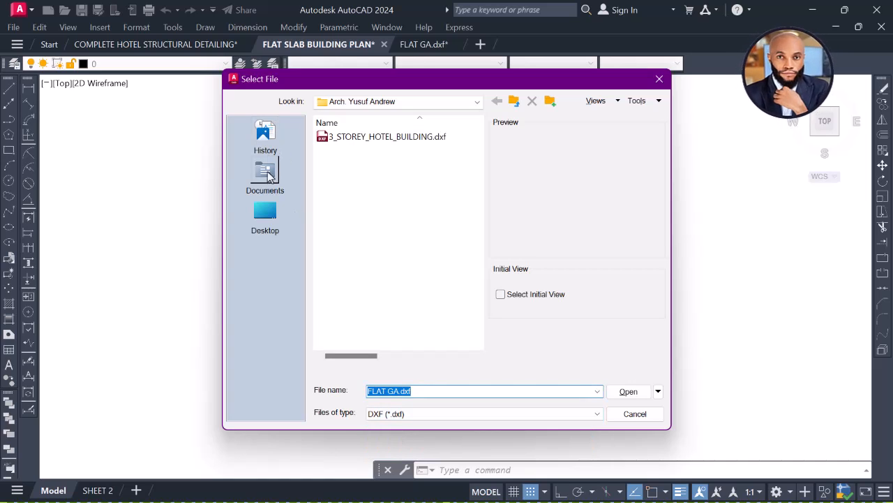
# Open FLAT SLAB WITHOUT COLUMN DROP_DESIGN.dxf from the Flat Slab Design course folder in EKIDEL COURSE VIDEOS.
pyautogui.click(267, 172)
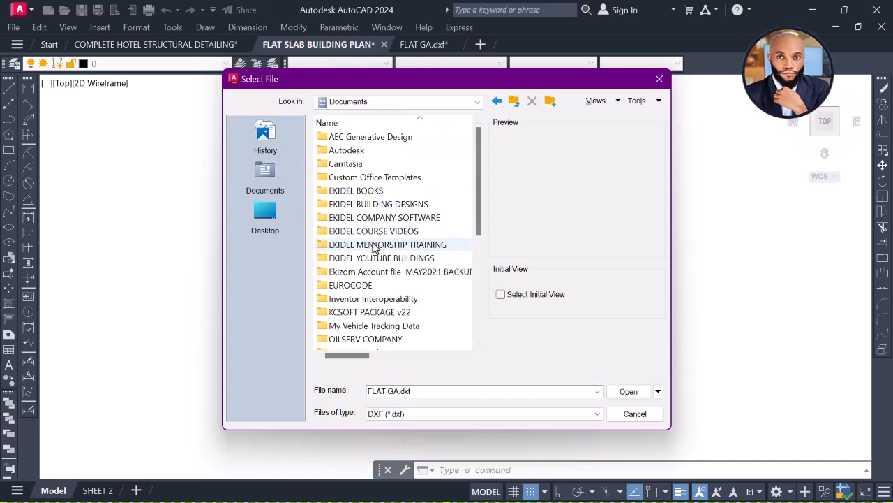
pyautogui.doubleClick(388, 238)
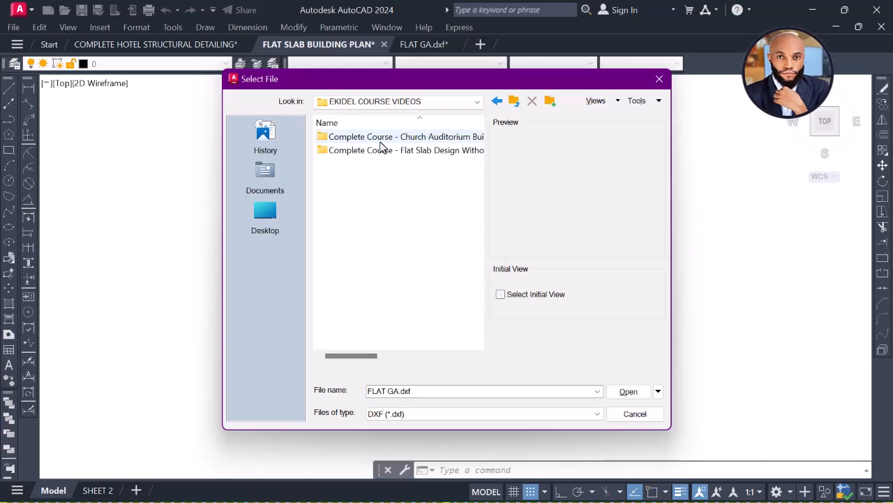
pyautogui.doubleClick(419, 152)
pyautogui.click(380, 154)
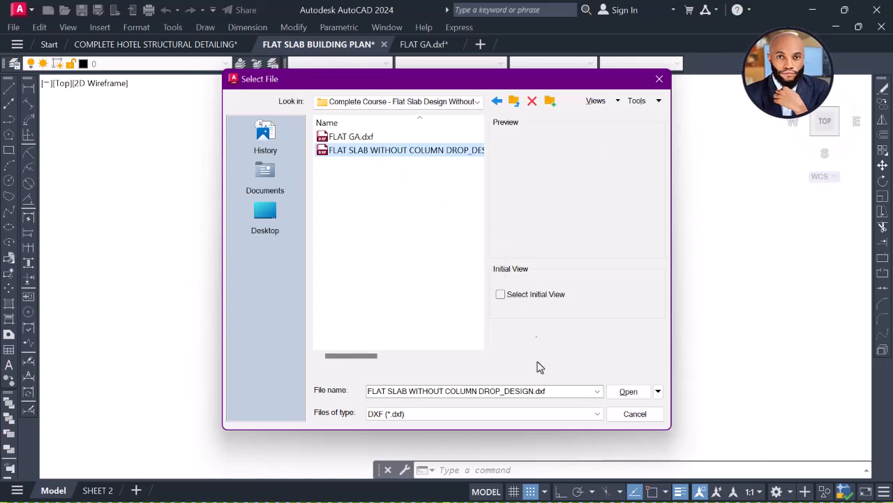
pyautogui.click(628, 392)
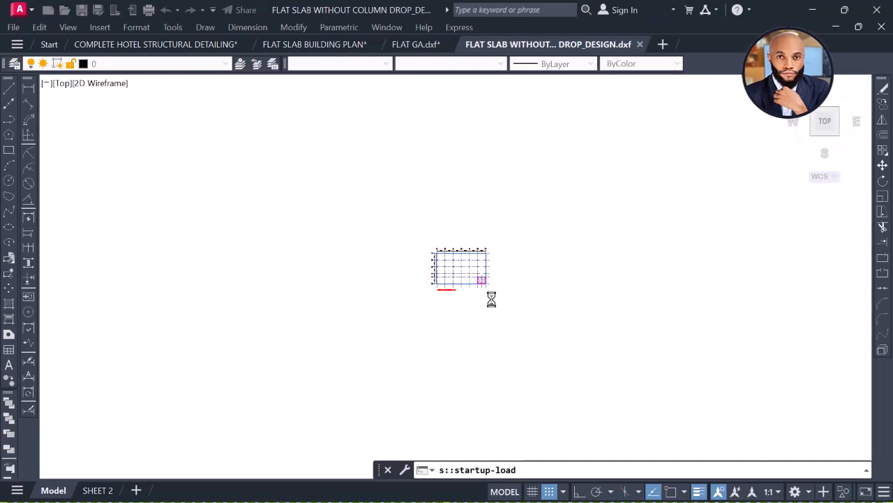
# Turn on lineweight display in the exported DXF drawing and check the plan's columns and gridlines.
pyautogui.scroll(4, 551, 330)
pyautogui.moveTo(402, 206); pyautogui.dragTo(517, 243, button='middle')
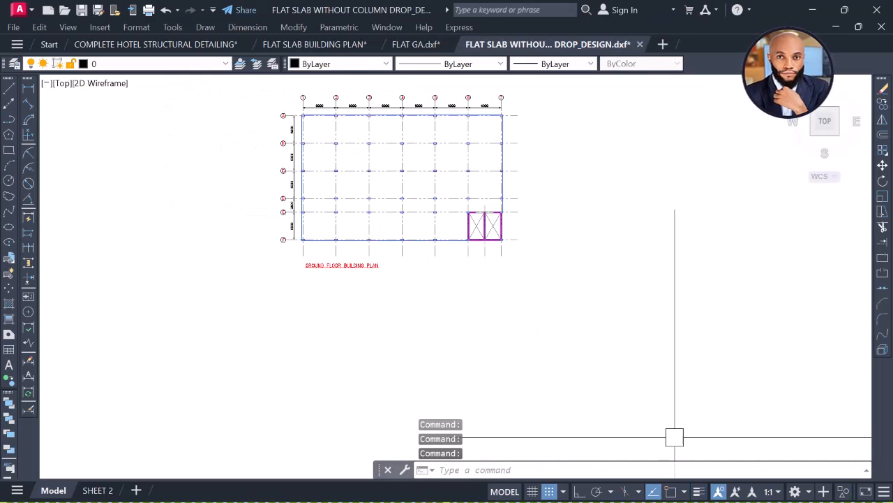
pyautogui.click(698, 490)
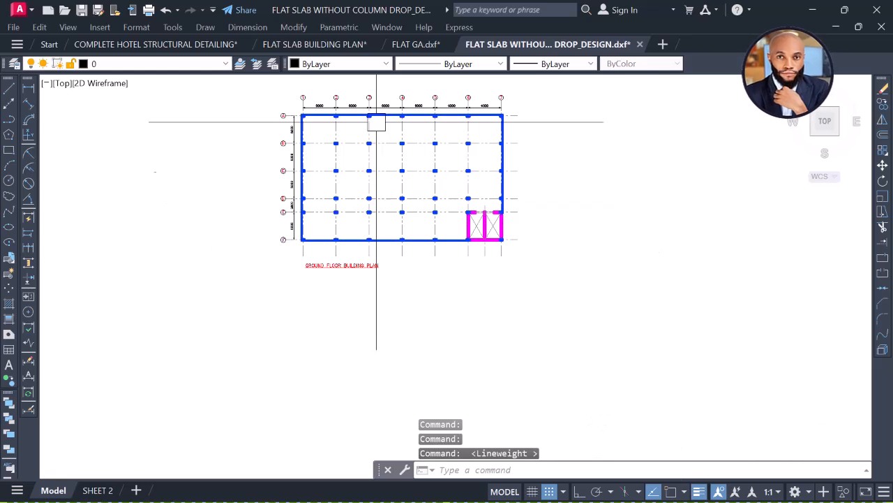
pyautogui.scroll(1, 385, 125)
pyautogui.scroll(-1, 411, 136)
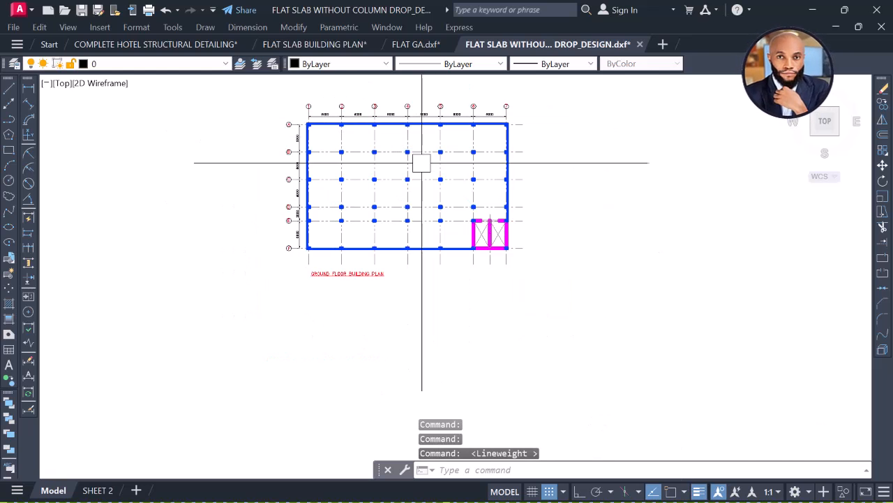
pyautogui.scroll(2, 346, 167)
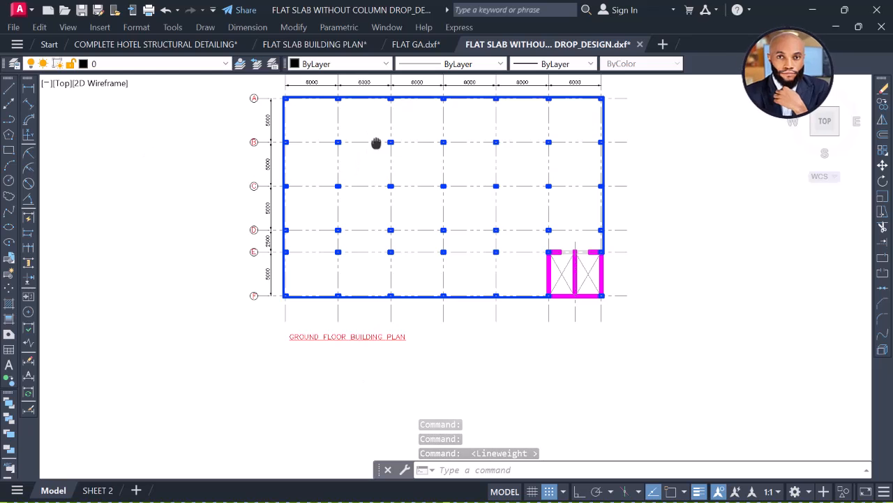
# Draw a reference line from the origin (0,0) to a free point just outside the plan's upper-right corner, about 84,815,054 units long.
pyautogui.scroll(-4, 419, 171)
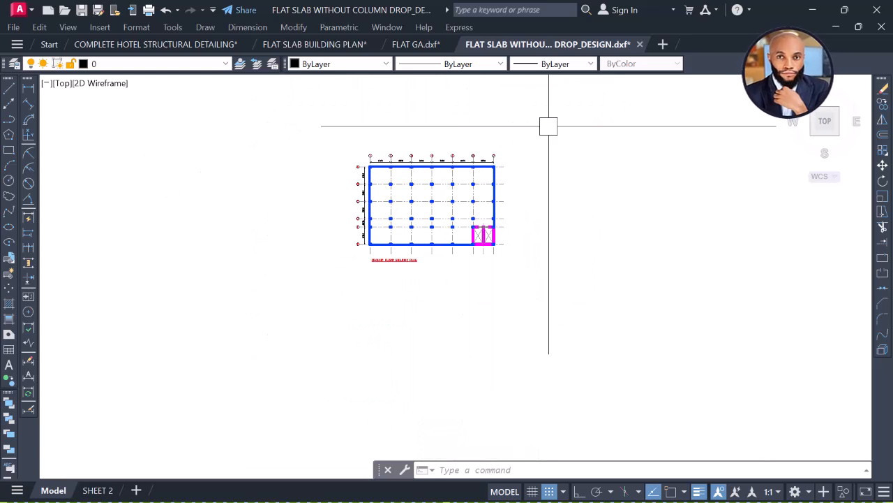
pyautogui.press('Return')
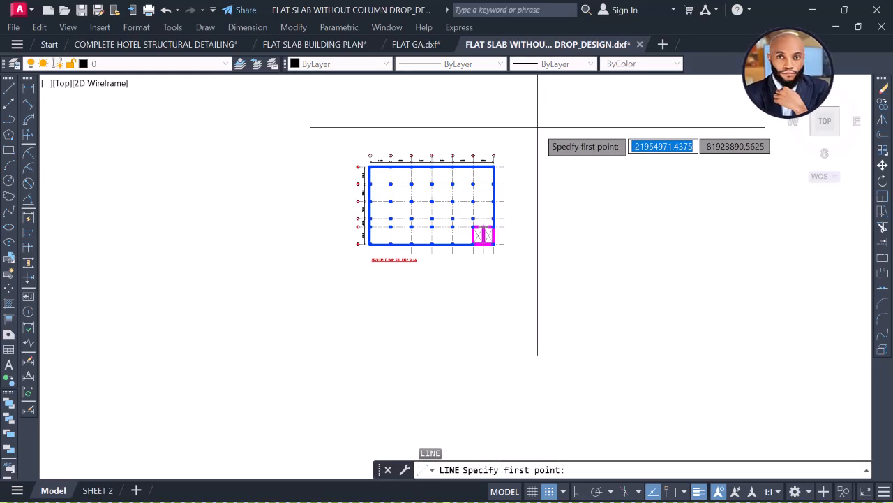
pyautogui.write('0')
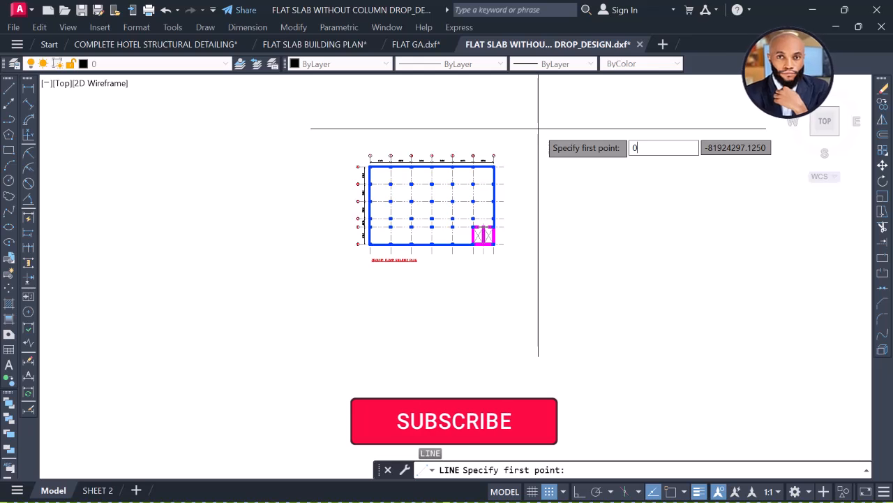
pyautogui.press('Tab')
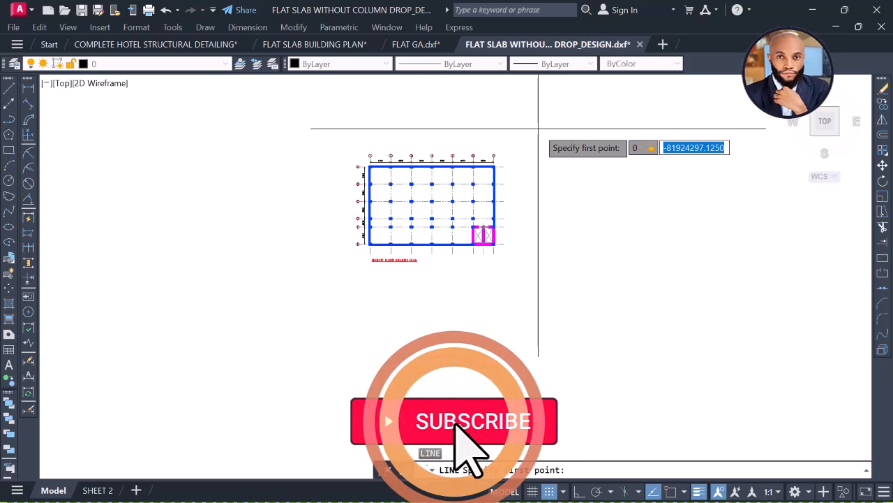
pyautogui.write('0')
pyautogui.press('Return')
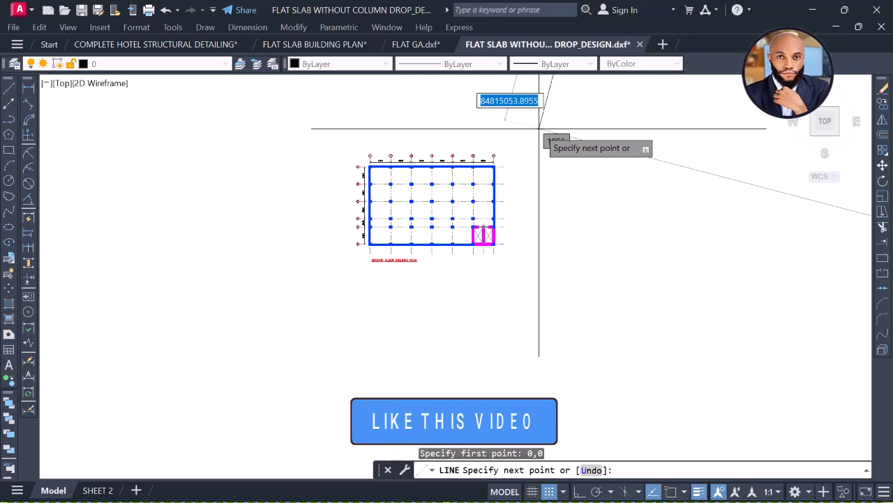
pyautogui.click(539, 128)
pyautogui.scroll(-6, 539, 140)
pyautogui.moveTo(576, 131); pyautogui.dragTo(494, 265, button='middle')
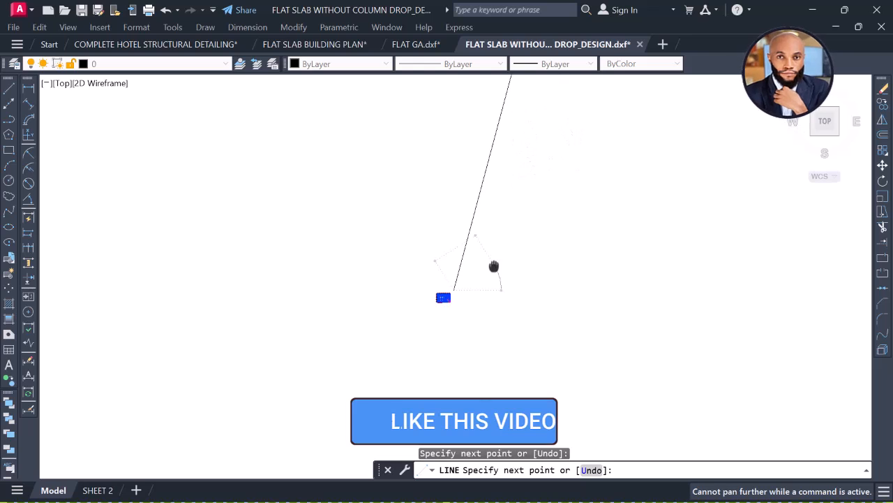
pyautogui.moveTo(516, 194); pyautogui.dragTo(488, 265, button='middle')
pyautogui.scroll(-2, 458, 265)
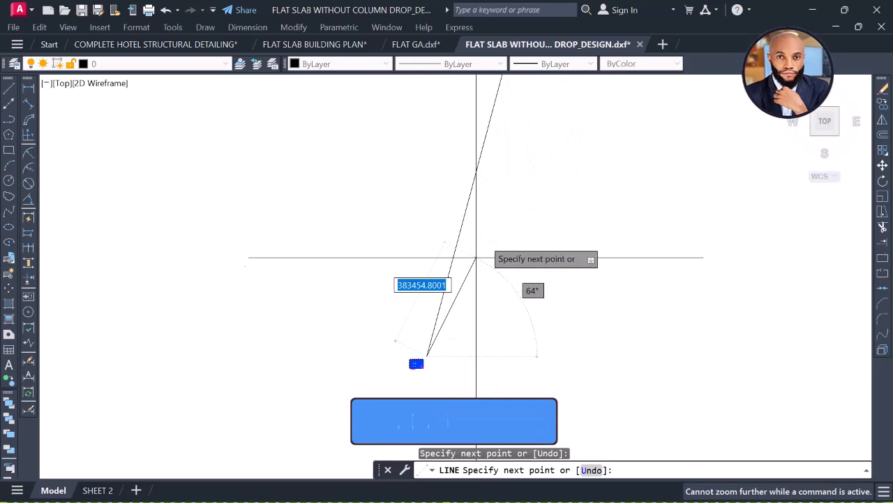
pyautogui.moveTo(496, 185); pyautogui.dragTo(481, 212, button='middle')
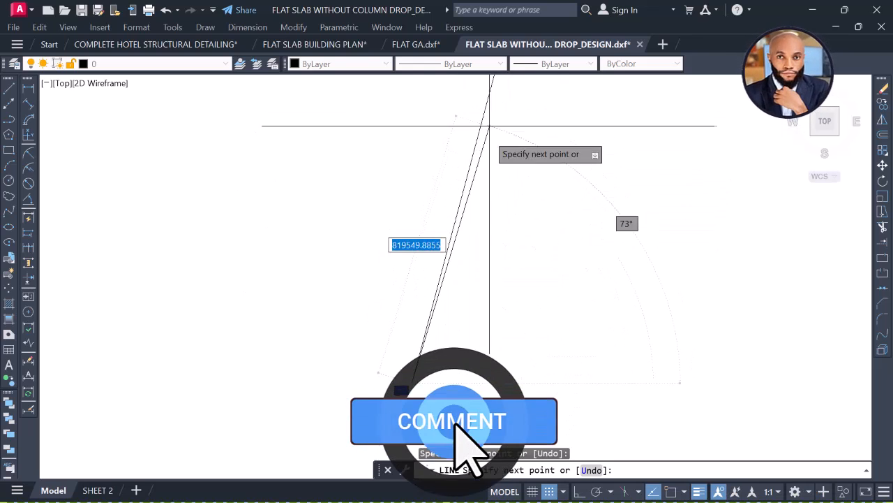
pyautogui.press('Escape')
# Examine the reference line along its full length, from the plan to its end at the origin.
pyautogui.scroll(-4, 486, 264)
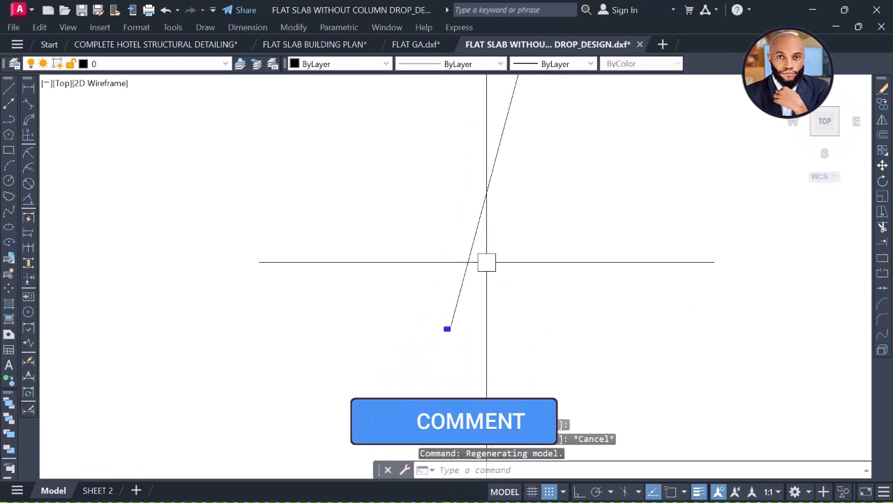
pyautogui.moveTo(514, 178); pyautogui.dragTo(443, 301, button='middle')
pyautogui.scroll(-3, 455, 249)
pyautogui.moveTo(478, 186); pyautogui.dragTo(404, 305)
pyautogui.scroll(-7, 425, 263)
pyautogui.moveTo(464, 183); pyautogui.dragTo(417, 305, button='middle')
pyautogui.scroll(-2, 417, 305)
pyautogui.scroll(4, 447, 188)
pyautogui.scroll(-4, 427, 190)
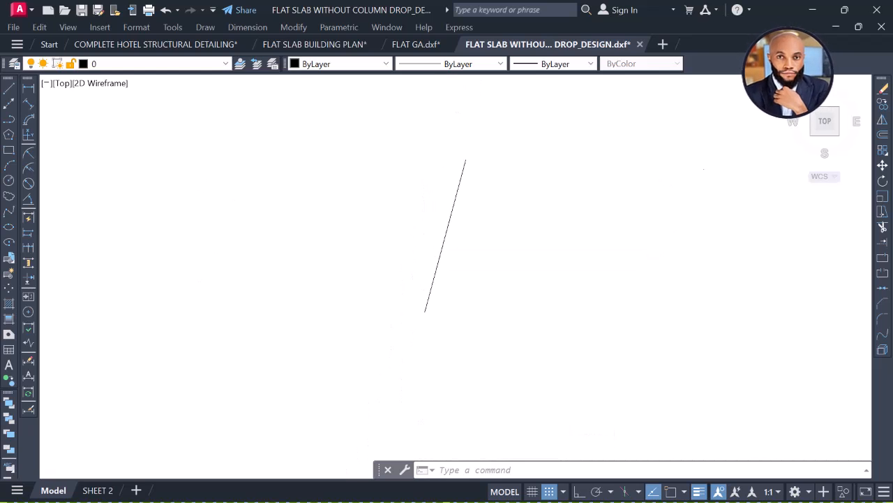
# Move the whole ground floor plan, with object snap on, from the intersection of gridlines 1 and F to the reference line's end at 0,0.
pyautogui.moveTo(339, 314); pyautogui.dragTo(386, 294, button='middle')
pyautogui.click(343, 243)
pyautogui.click(516, 313)
pyautogui.write('m')
pyautogui.press('Return')
pyautogui.scroll(10, 423, 301)
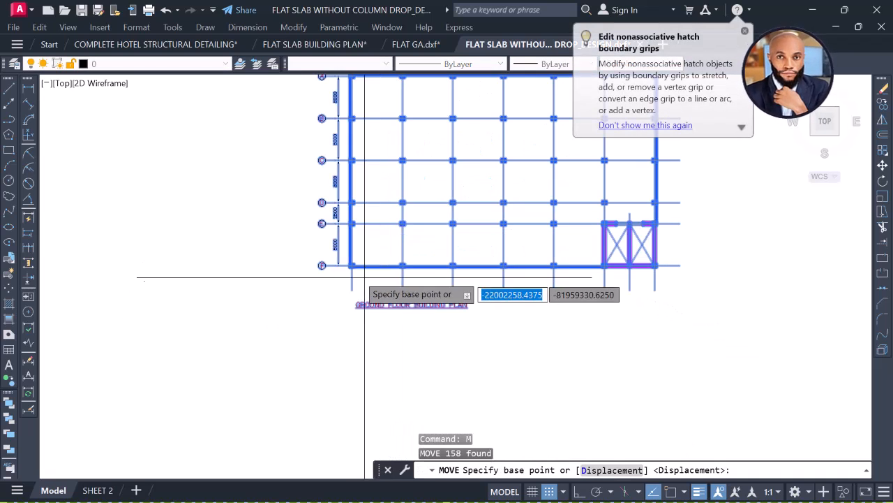
pyautogui.scroll(3, 336, 248)
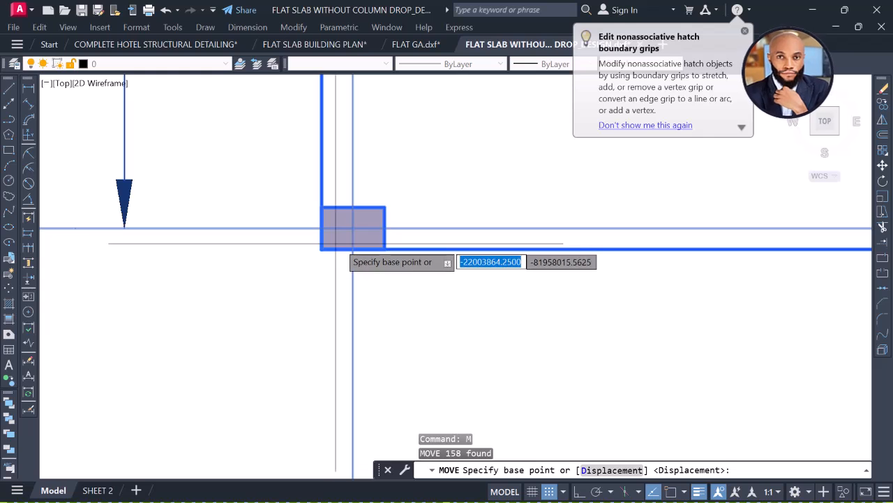
pyautogui.press('F3')
pyautogui.click(352, 228)
pyautogui.scroll(-10, 361, 289)
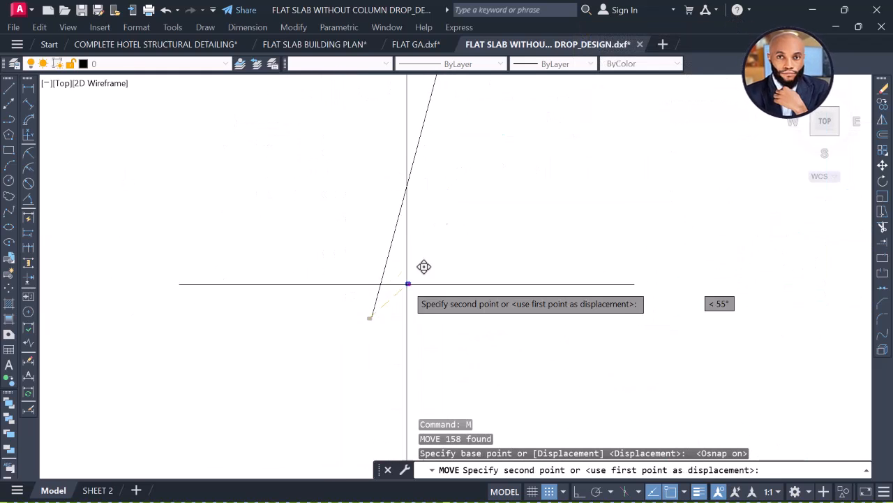
pyautogui.moveTo(457, 208); pyautogui.dragTo(407, 394, button='middle')
pyautogui.moveTo(442, 224); pyautogui.dragTo(383, 440, button='middle')
pyautogui.moveTo(407, 310); pyautogui.dragTo(349, 440, button='middle')
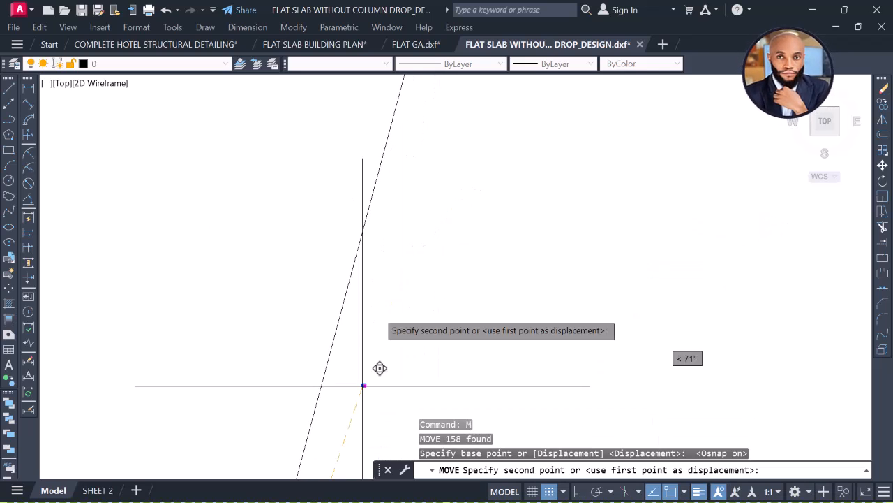
pyautogui.moveTo(442, 221); pyautogui.dragTo(384, 330, button='middle')
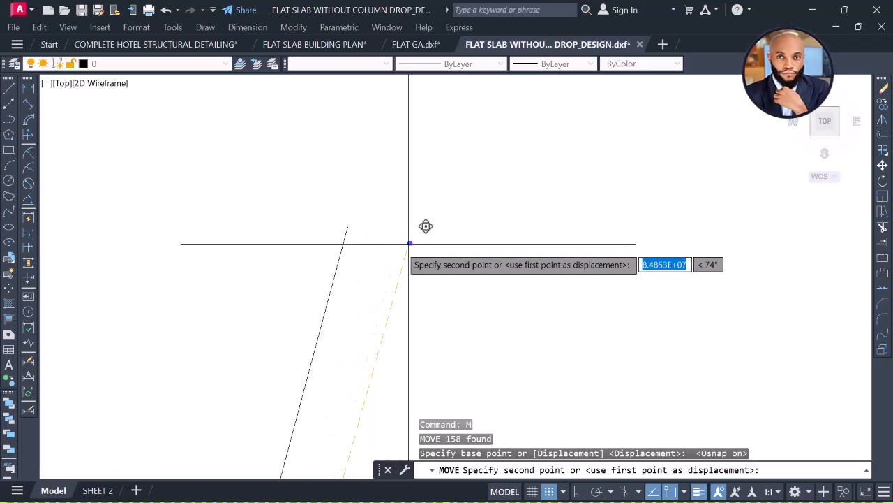
pyautogui.scroll(-5, 314, 195)
pyautogui.scroll(4, 342, 199)
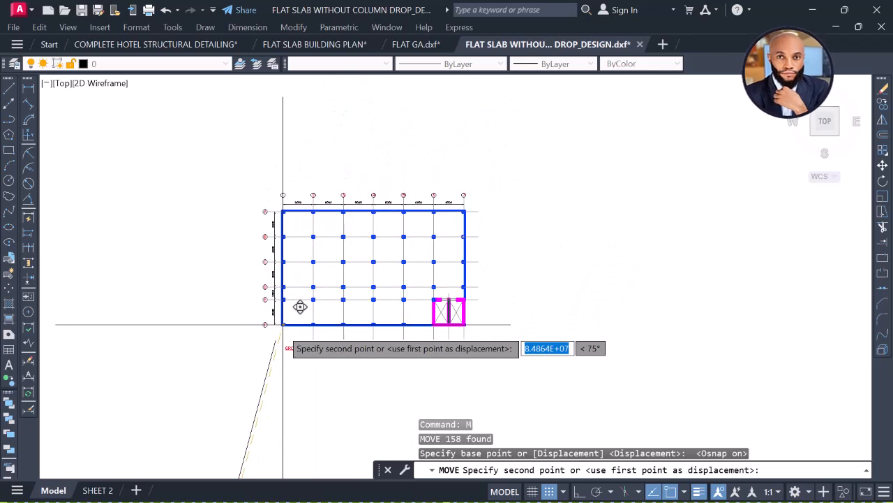
pyautogui.click(276, 340)
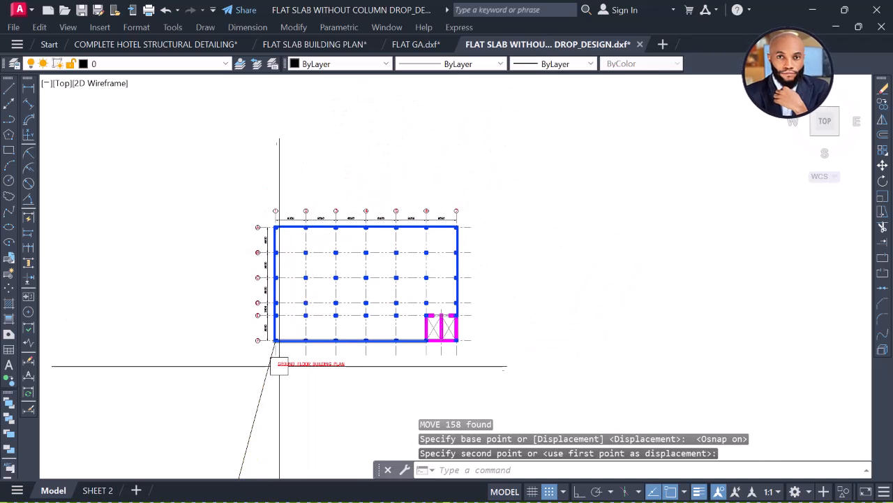
# Erase the reference line attached to the plan's lower-left column.
pyautogui.click(365, 347)
pyautogui.write('E')
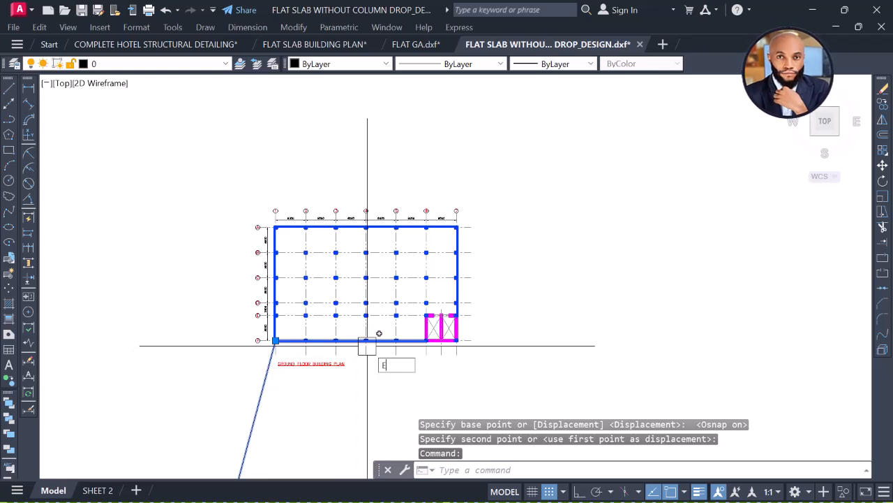
pyautogui.press('Return')
pyautogui.scroll(4, 364, 273)
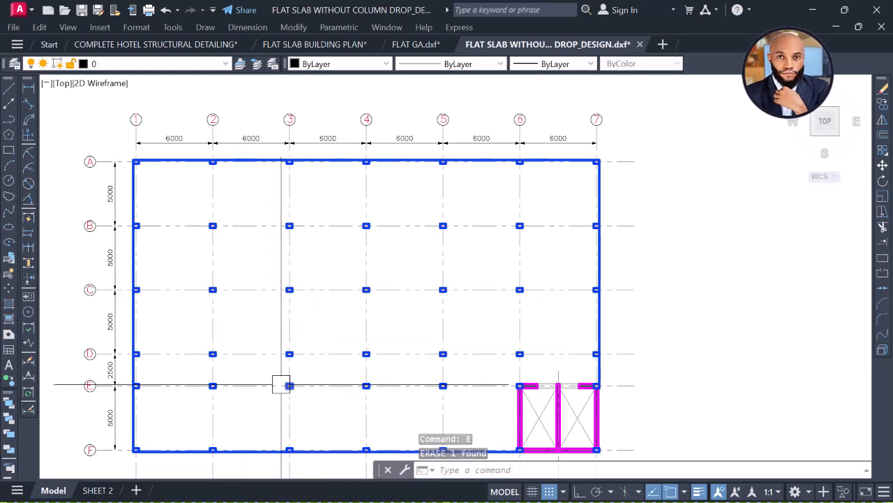
pyautogui.moveTo(307, 363); pyautogui.dragTo(321, 326, button='middle')
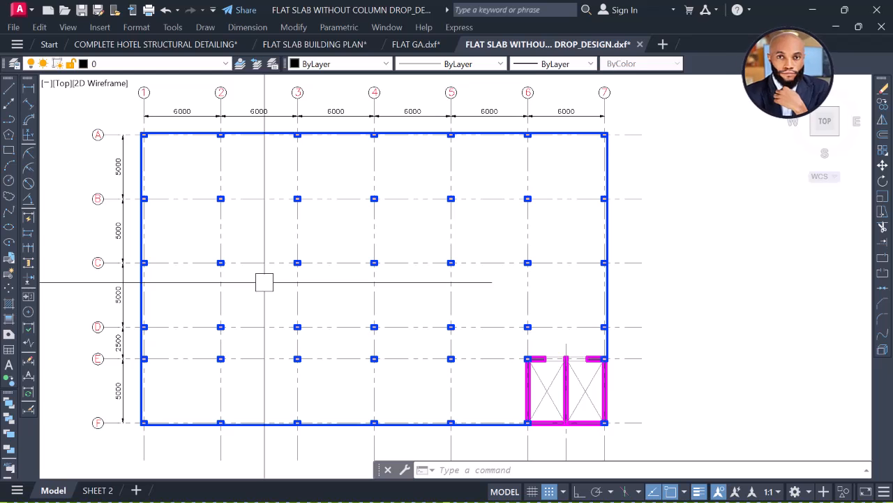
pyautogui.moveTo(286, 274); pyautogui.dragTo(304, 265, button='middle')
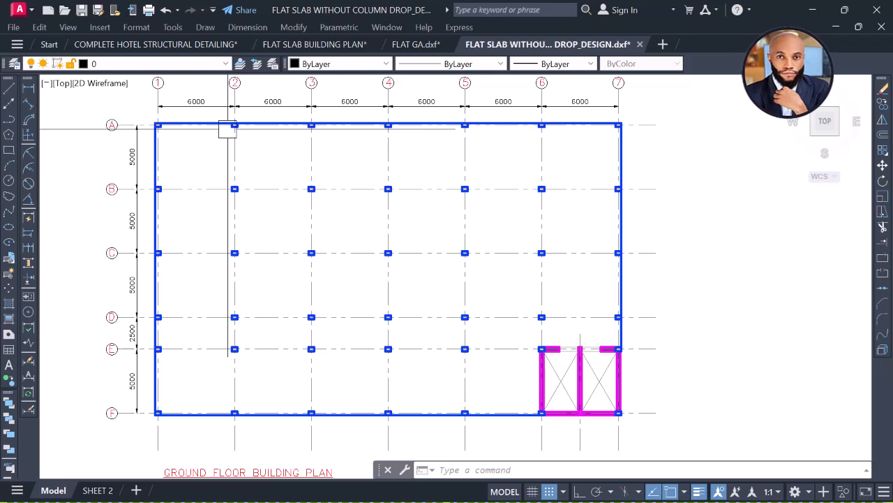
# Save the drawing in AutoCAD 2018 DXF format, replacing the existing FLAT SLAB WITHOUT COLUMN DROP_DESIGN.dxf.
pyautogui.hotkey('ctrl', 's')
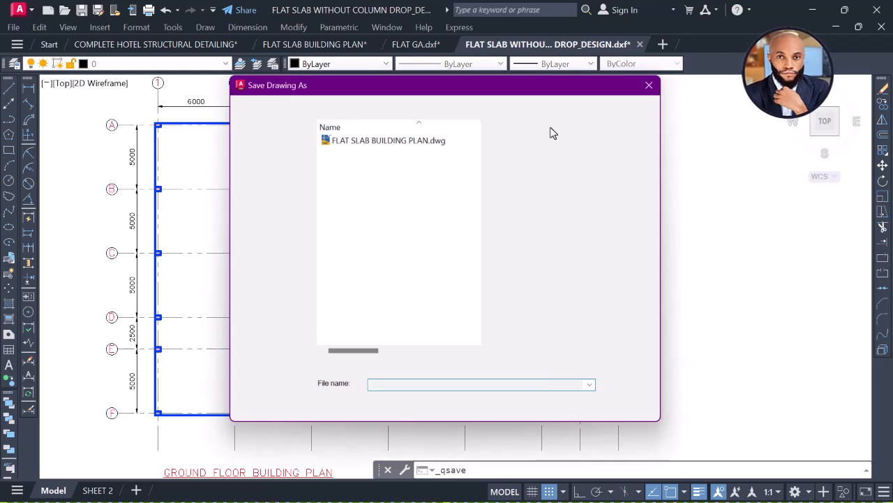
pyautogui.click(506, 413)
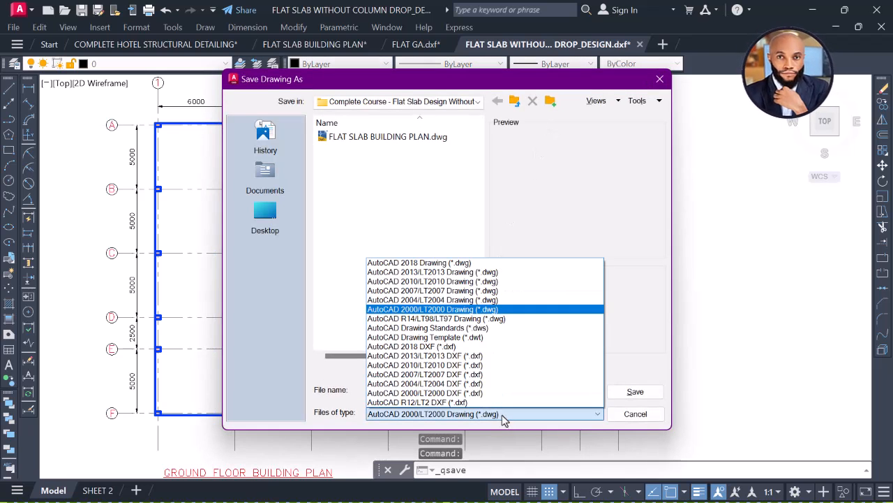
pyautogui.click(447, 347)
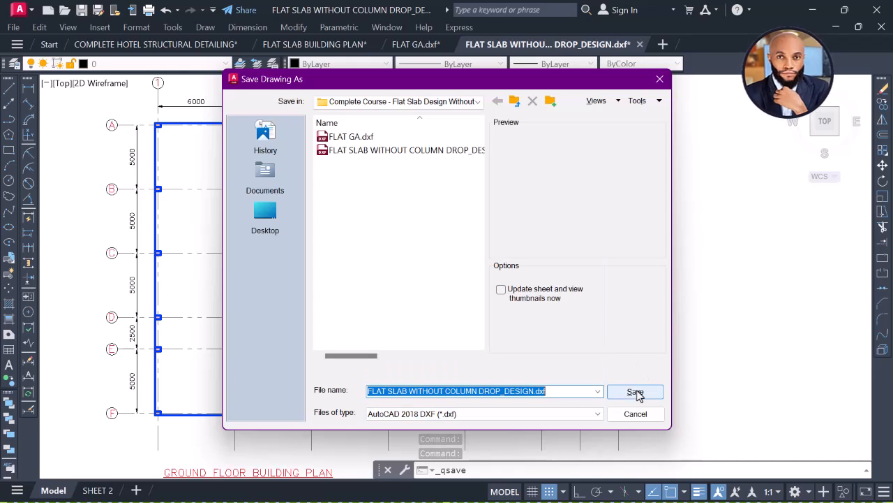
pyautogui.click(635, 392)
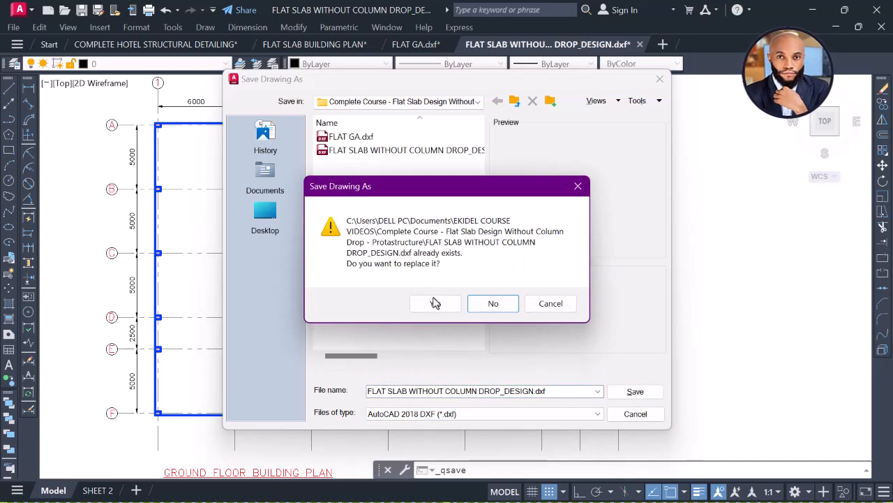
pyautogui.click(433, 302)
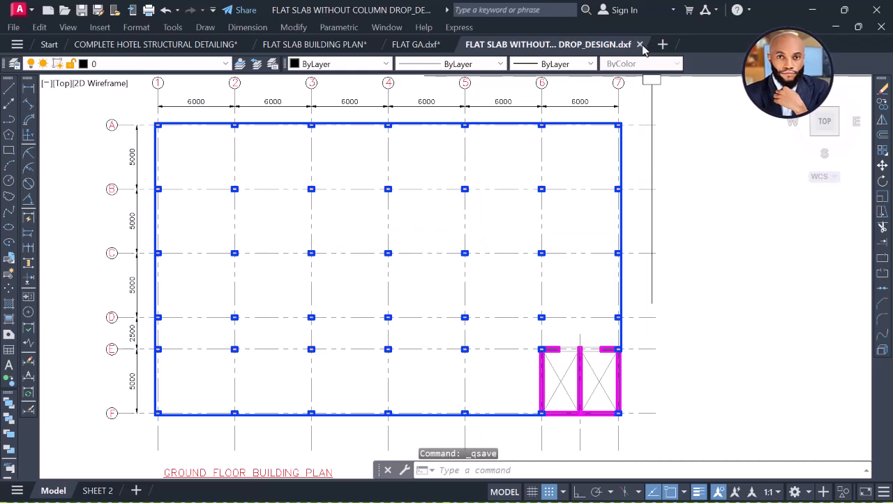
# Close FLAT SLAB WITHOUT COLUMN DROP_DESIGN.dxf and decline saving it in AutoCAD 2018 Drawing format.
pyautogui.click(640, 44)
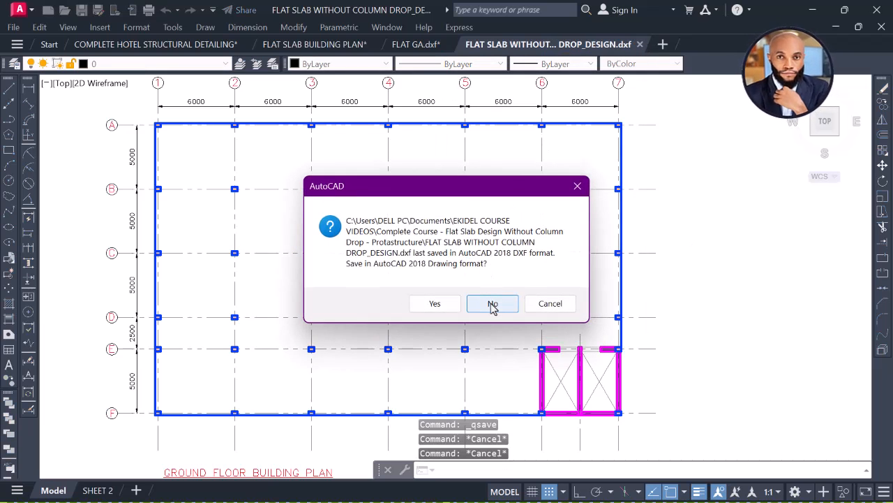
pyautogui.click(493, 304)
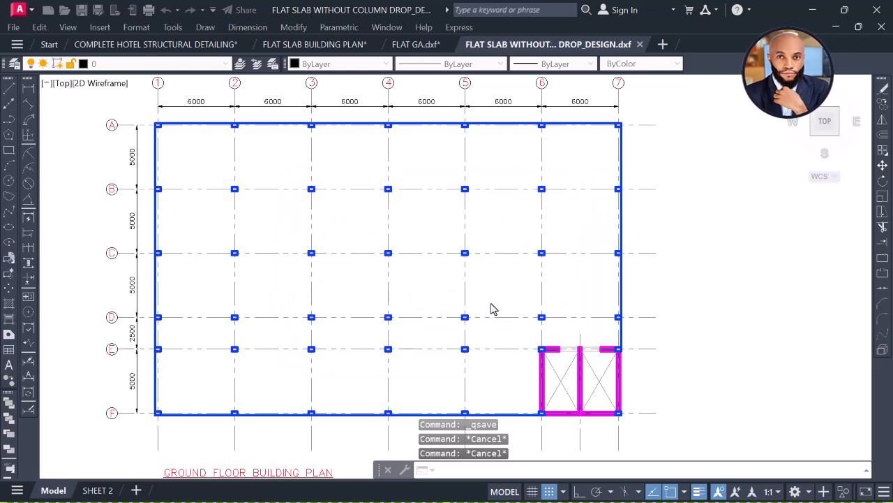
pyautogui.moveTo(508, 174); pyautogui.dragTo(539, 257, button='middle')
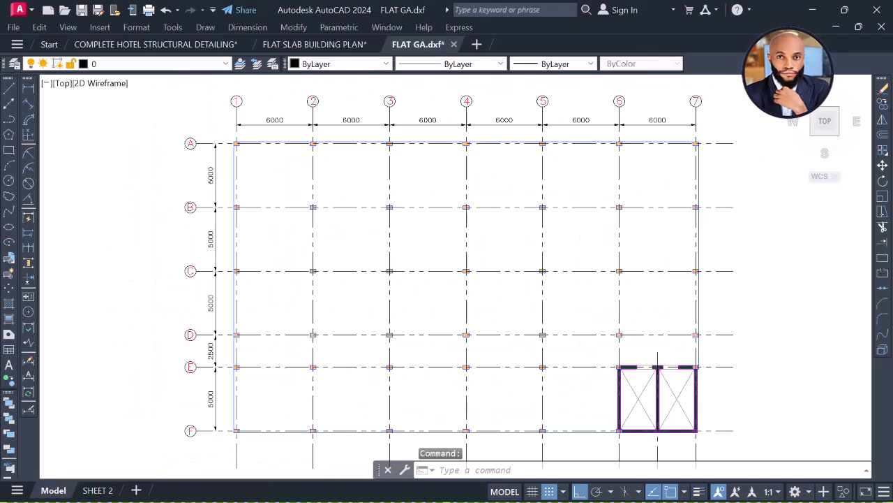
# Review the plan in the FLAT SLAB BUILDING PLAN drawing and switch to ProtaStructure to view the open project's 3D model.
pyautogui.click(312, 44)
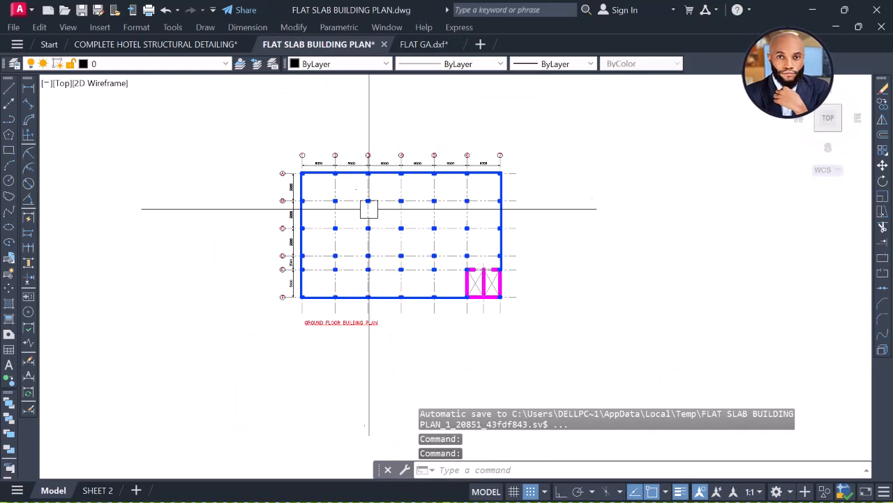
pyautogui.scroll(4, 357, 167)
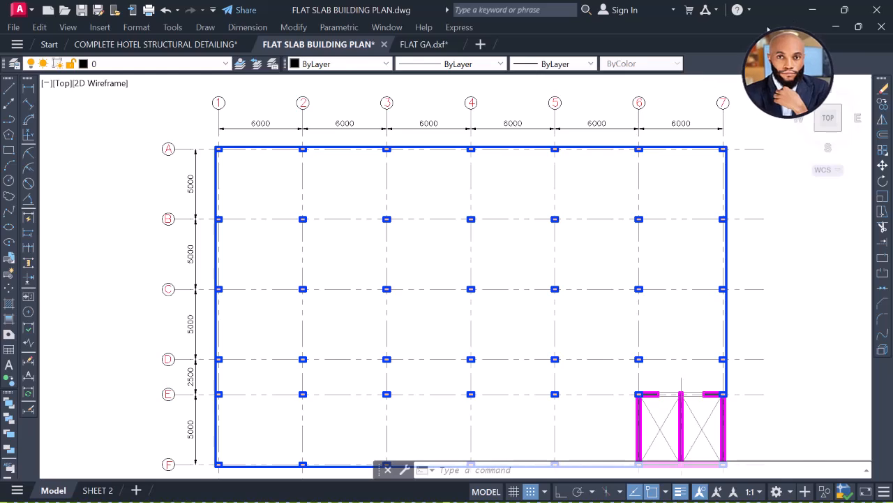
pyautogui.click(812, 10)
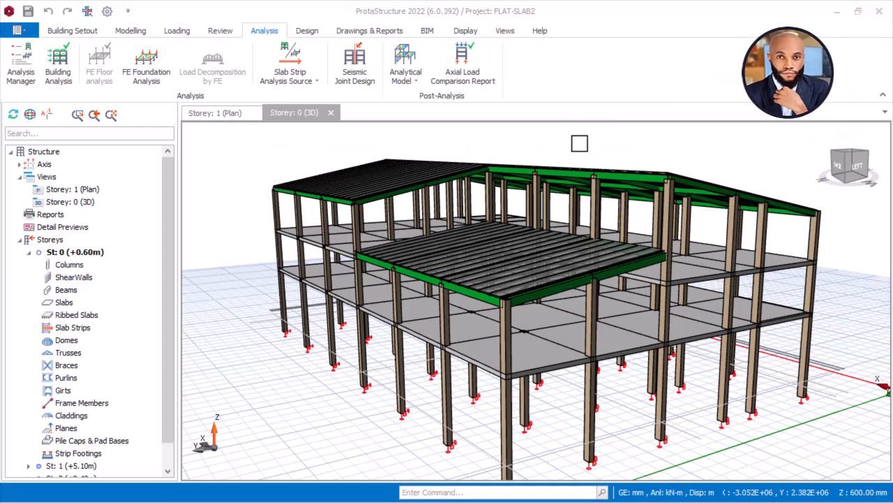
pyautogui.click(574, 143)
pyautogui.moveTo(574, 144); pyautogui.dragTo(543, 140, button='middle')
pyautogui.moveTo(500, 286); pyautogui.dragTo(520, 290, button='middle')
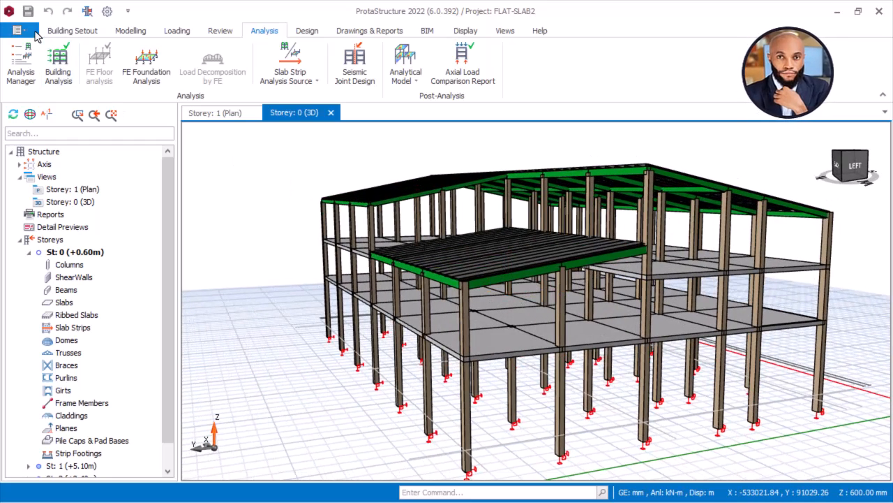
# Create a new project coded with the client's name plus FLAT_SLAB_DESIGN_WITHOUT_DROP, using the United Kingdom (Eurocode) template.
pyautogui.click(33, 32)
pyautogui.click(68, 51)
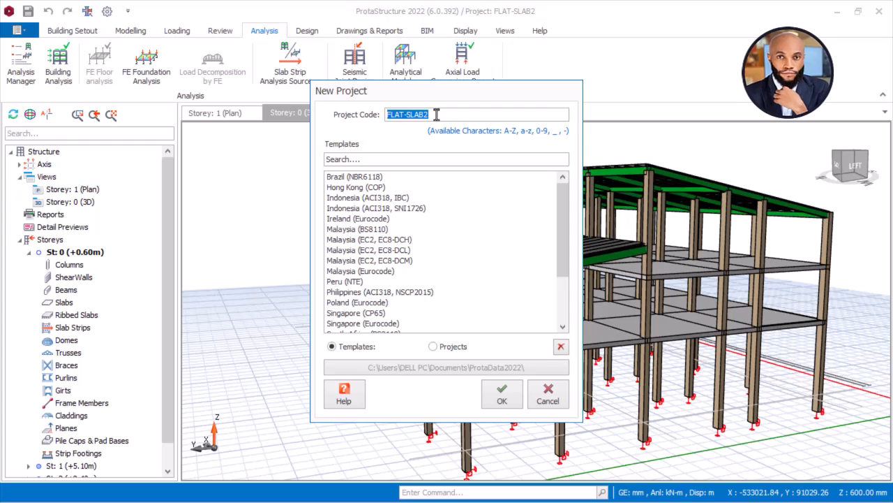
pyautogui.write('F')
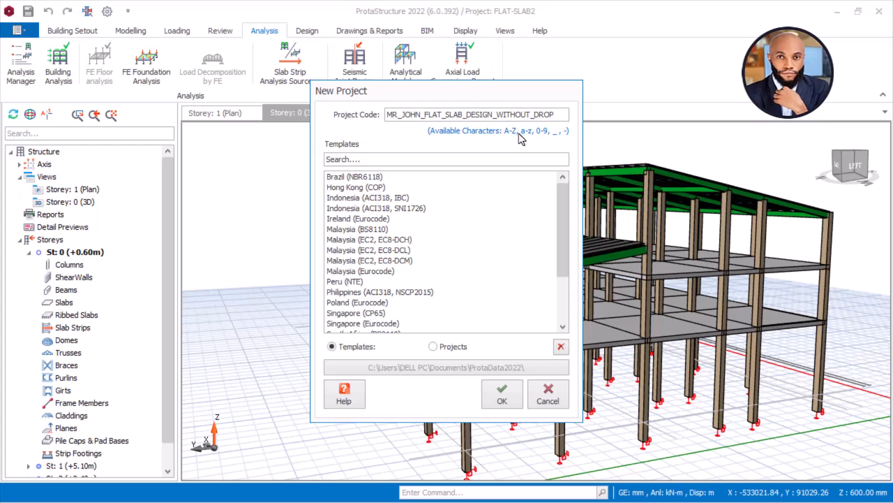
pyautogui.moveTo(564, 220); pyautogui.dragTo(564, 291)
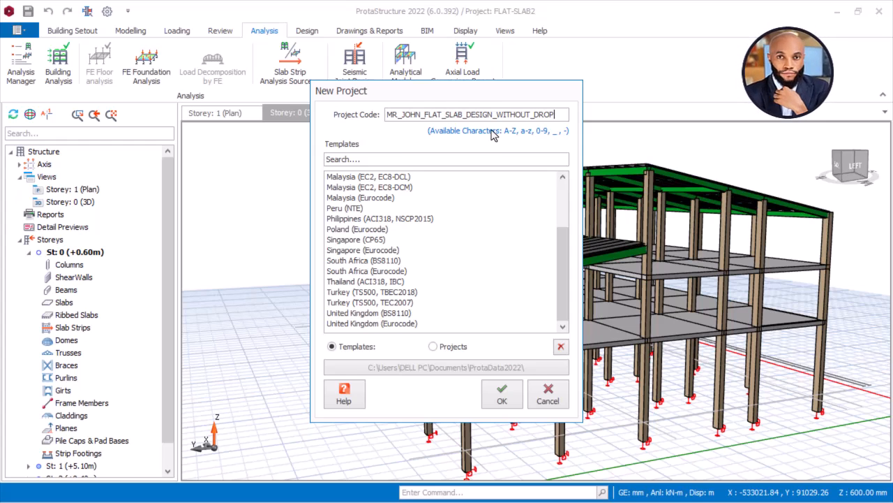
pyautogui.click(391, 327)
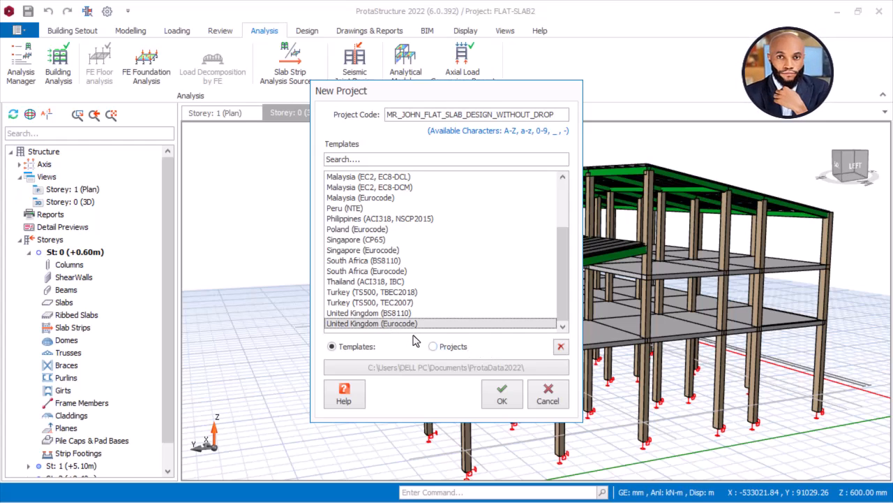
pyautogui.click(501, 402)
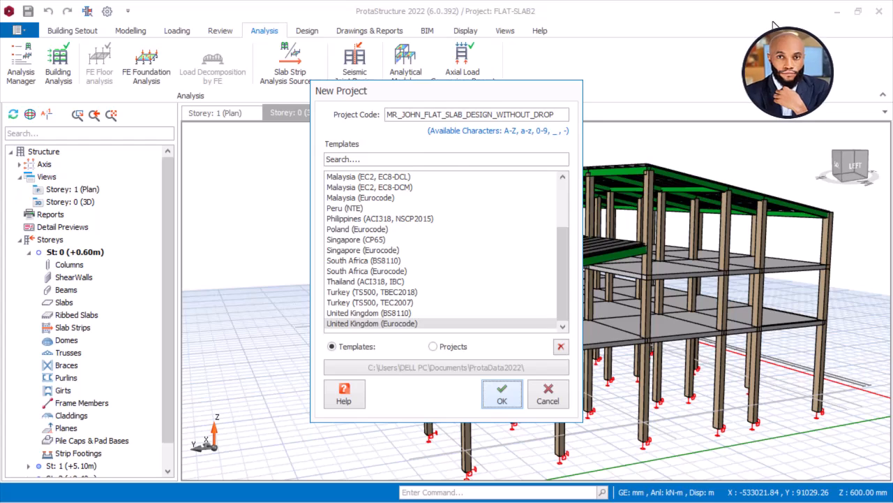
pyautogui.press('Return')
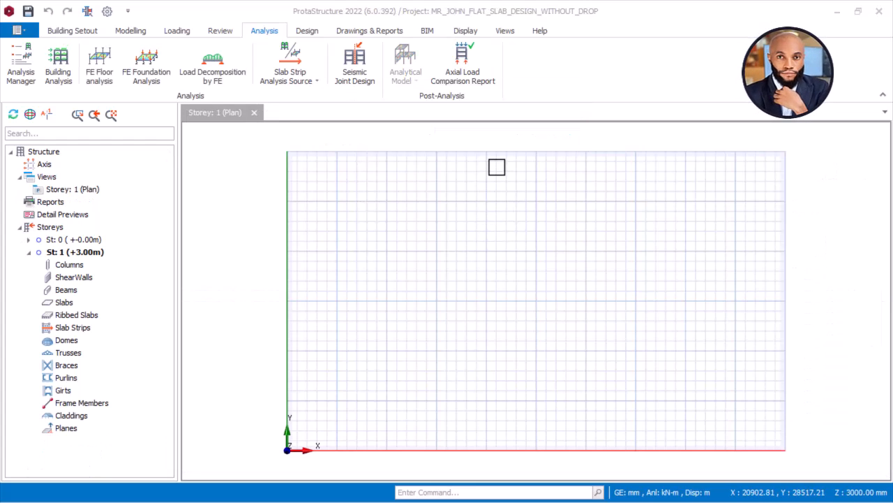
pyautogui.scroll(1, 482, 195)
pyautogui.scroll(-3, 419, 183)
pyautogui.scroll(2, 376, 182)
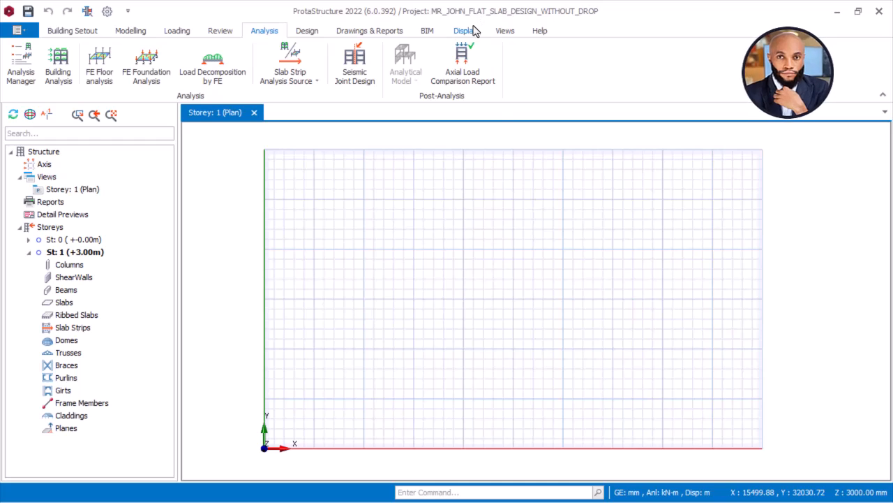
pyautogui.moveTo(417, 188); pyautogui.dragTo(416, 193, button='middle')
pyautogui.scroll(1, 417, 194)
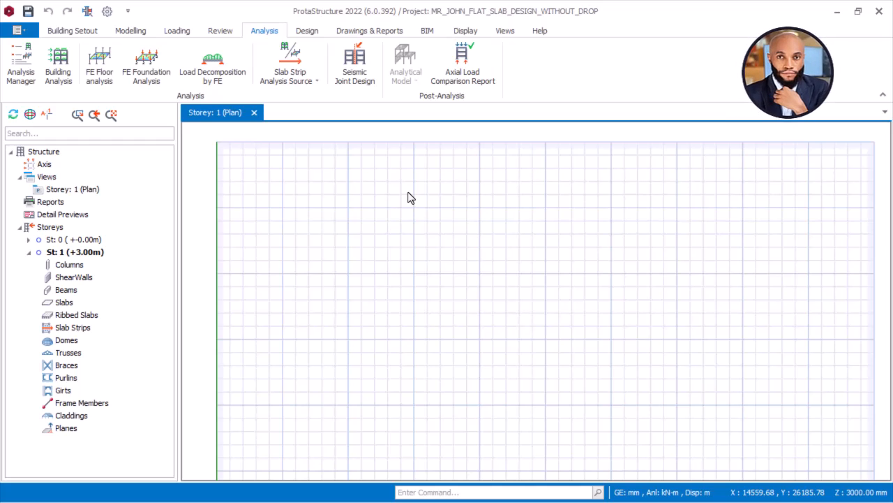
pyautogui.scroll(-1, 413, 196)
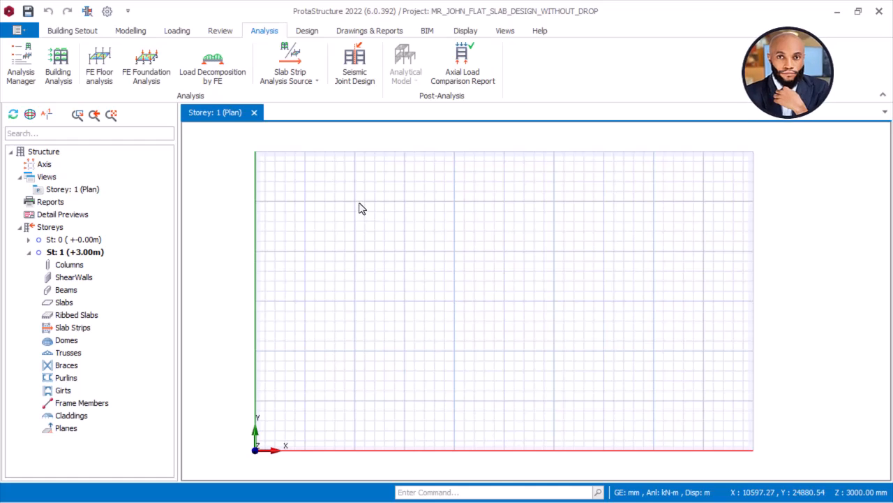
# Add FLAT SLAB WITHOUT COLUMN DROP_DESIGN.dxf from the EKIDEL COURSE VIDEOS course folder as the external reference drawing for storey 1.
pyautogui.click(88, 36)
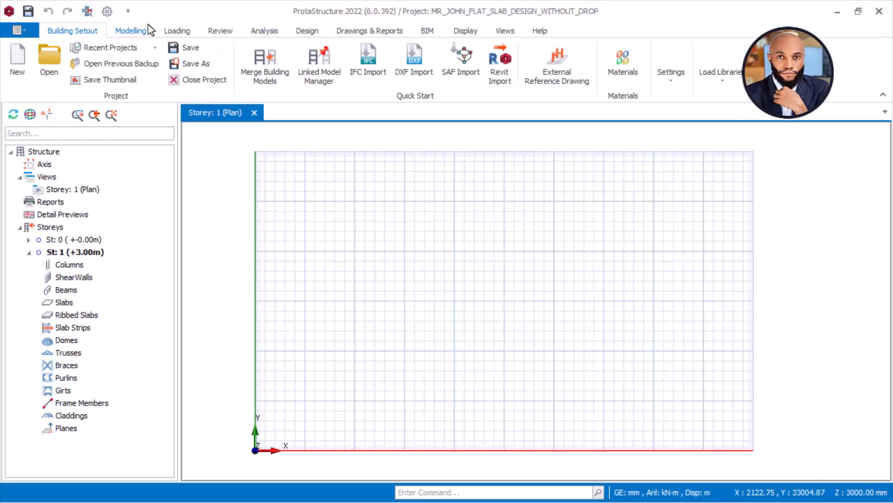
pyautogui.click(571, 71)
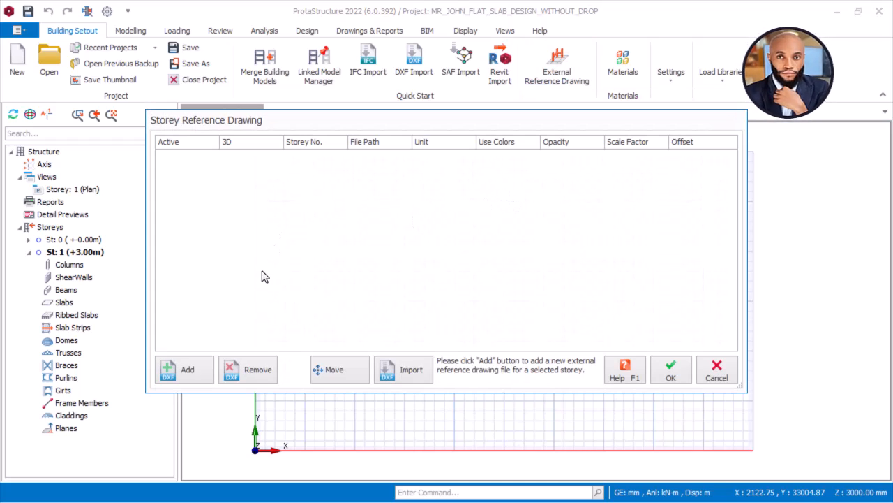
pyautogui.click(187, 373)
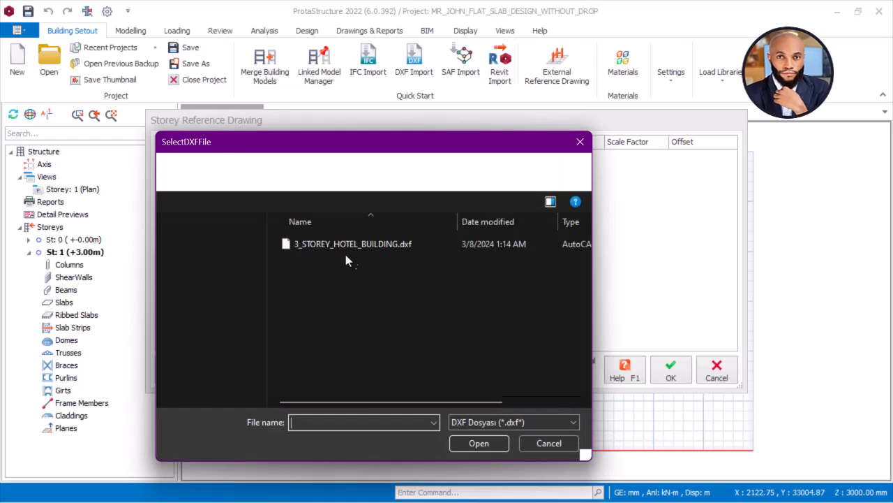
pyautogui.moveTo(422, 141); pyautogui.dragTo(444, 61)
pyautogui.click(234, 241)
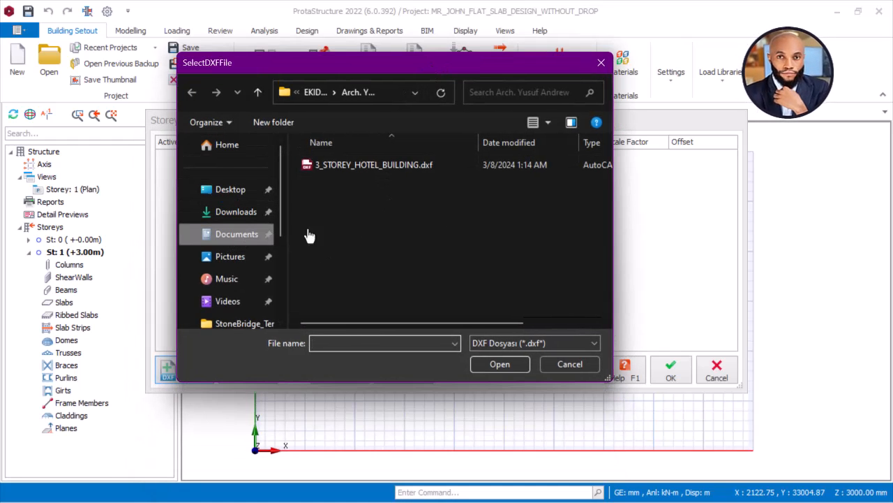
pyautogui.scroll(-2, 402, 272)
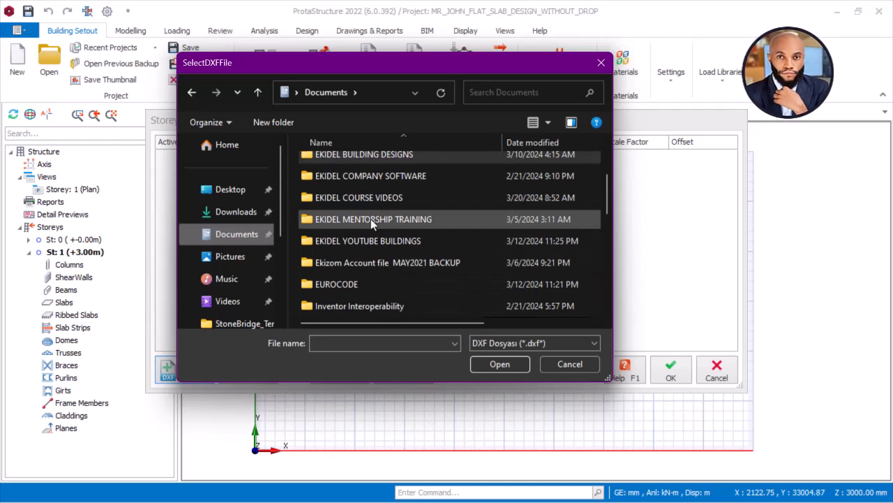
pyautogui.doubleClick(370, 198)
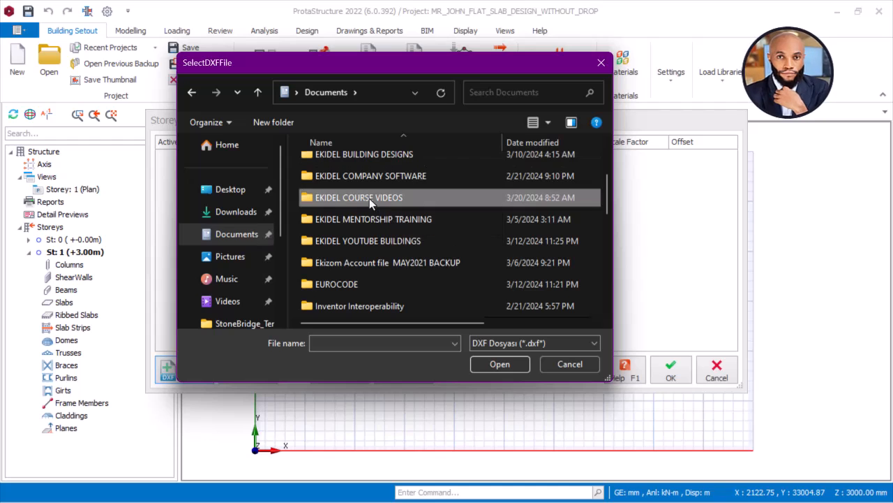
pyautogui.doubleClick(384, 187)
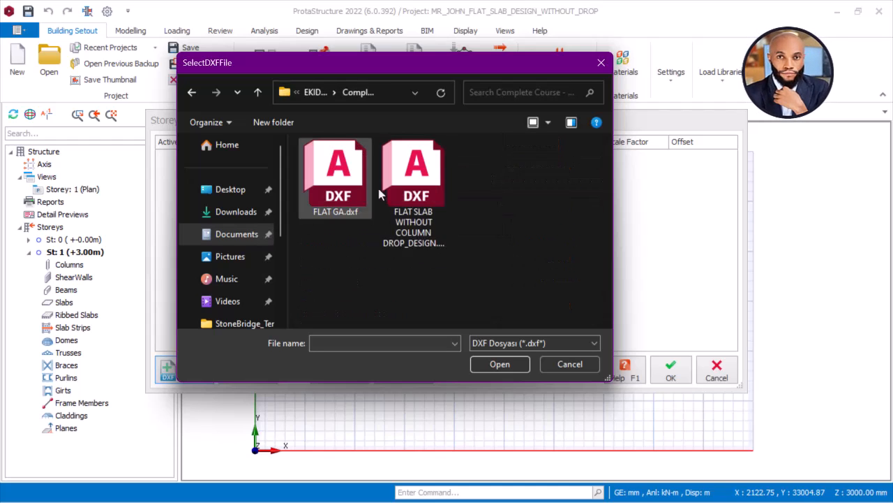
pyautogui.click(426, 198)
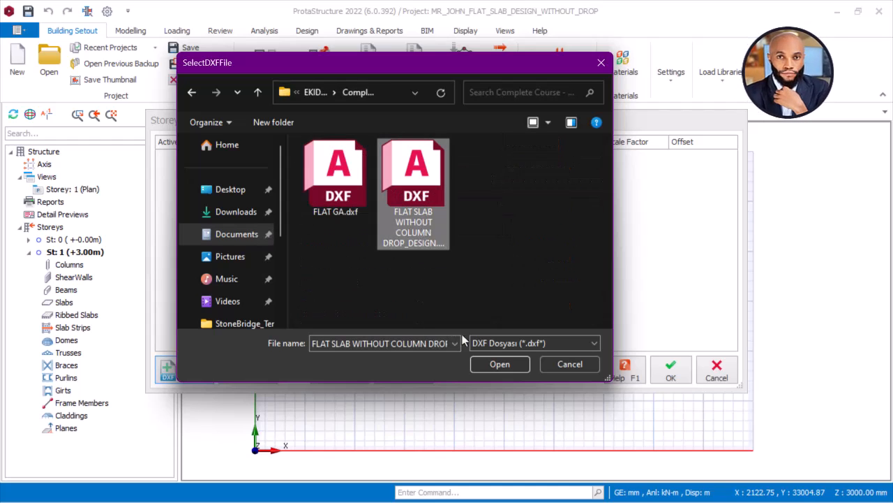
pyautogui.click(496, 363)
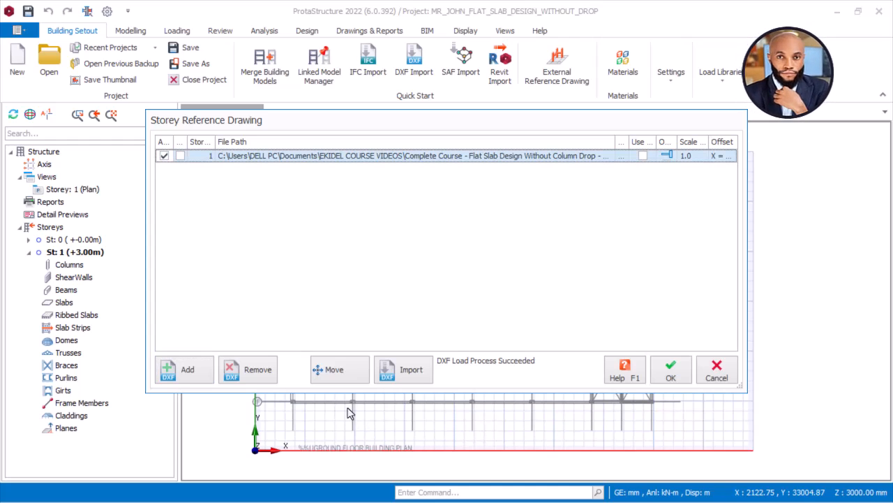
# Toggle the reference drawing's active state off and on, and enable its original colours and 3D display.
pyautogui.moveTo(379, 127); pyautogui.dragTo(381, 36)
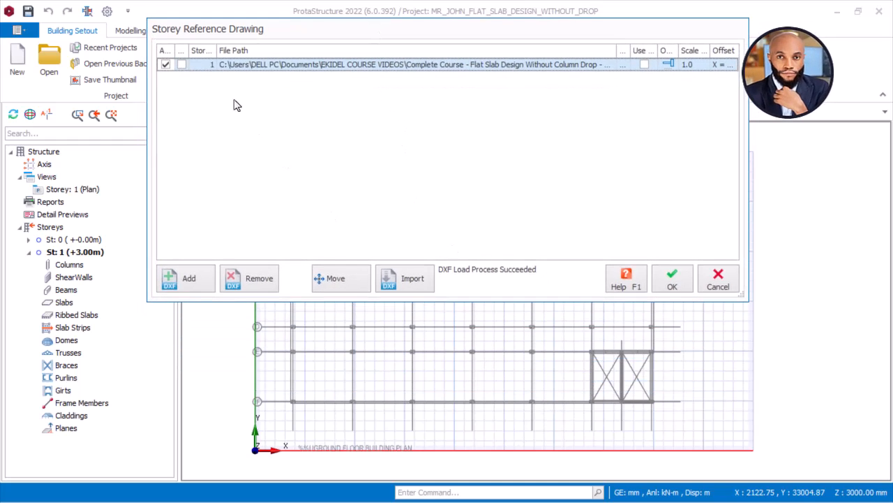
pyautogui.click(166, 64)
pyautogui.click(165, 64)
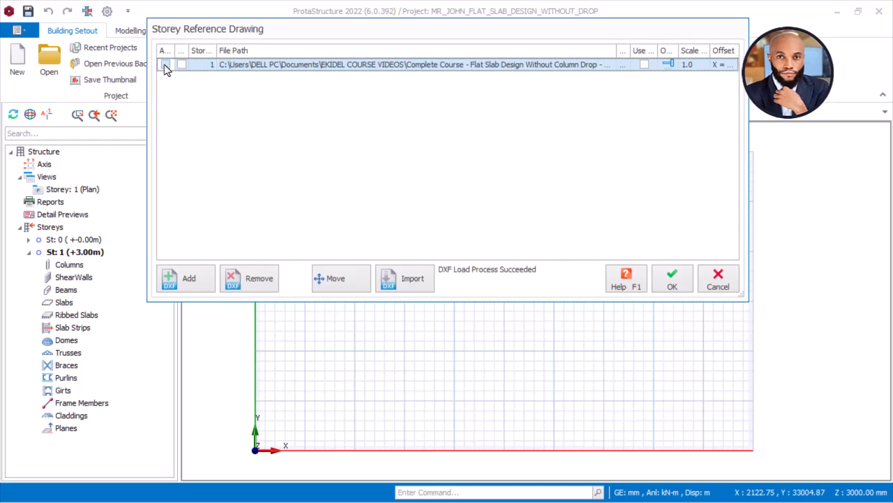
pyautogui.click(644, 65)
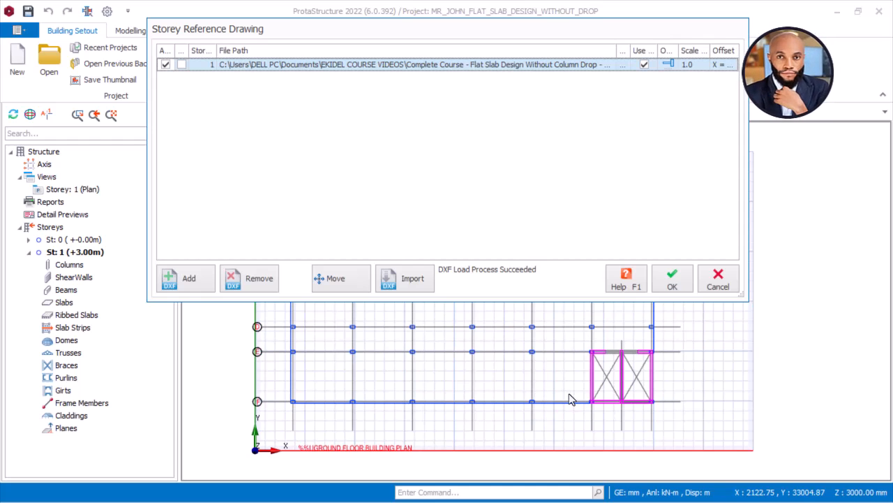
pyautogui.click(183, 65)
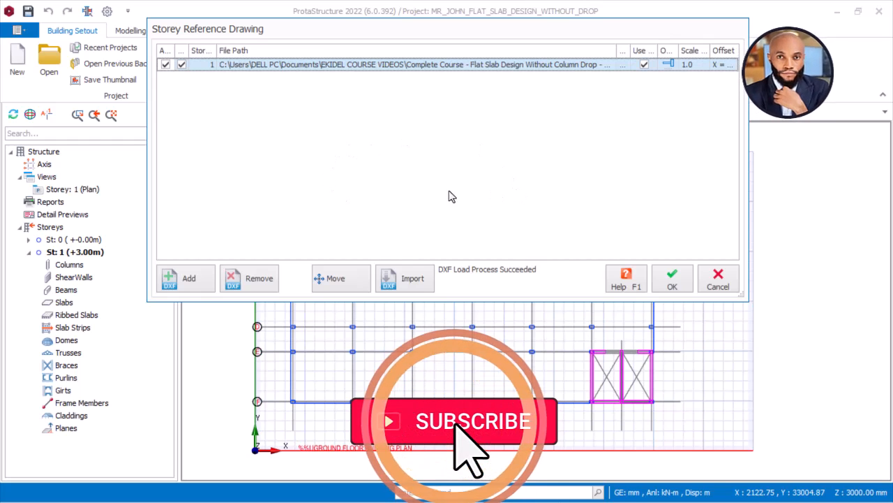
# Import grids from the DXF's GRID layer with GRID as text layer and columns from its COLUMN layers, and accept the reference drawing.
pyautogui.click(415, 280)
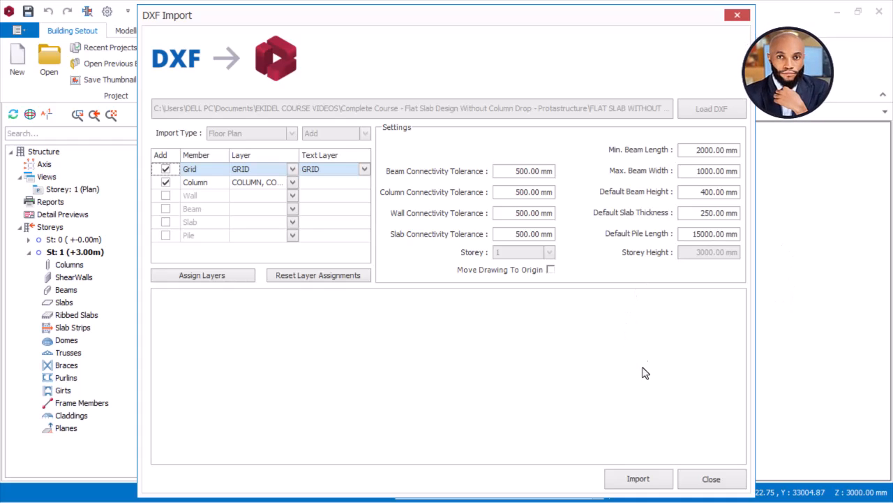
pyautogui.click(632, 479)
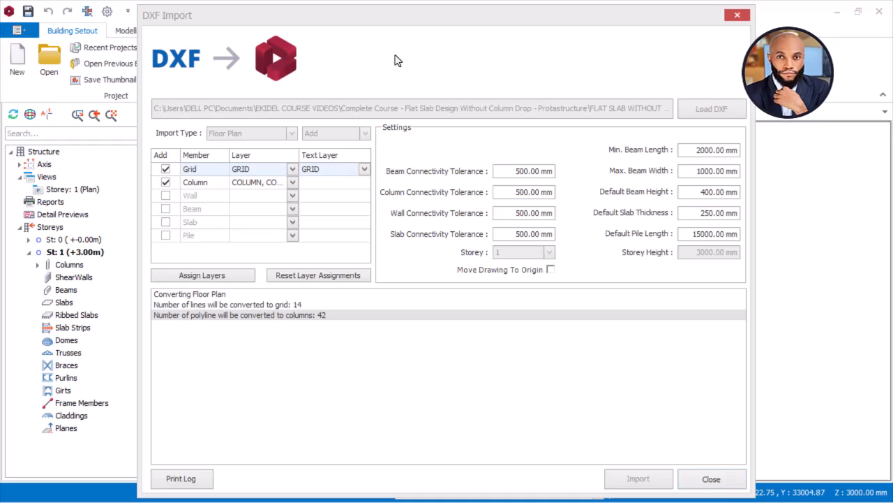
pyautogui.moveTo(421, 21)
pyautogui.mouseDown()
pyautogui.moveTo(426, 95)
pyautogui.moveTo(425, 28)
pyautogui.mouseUp()
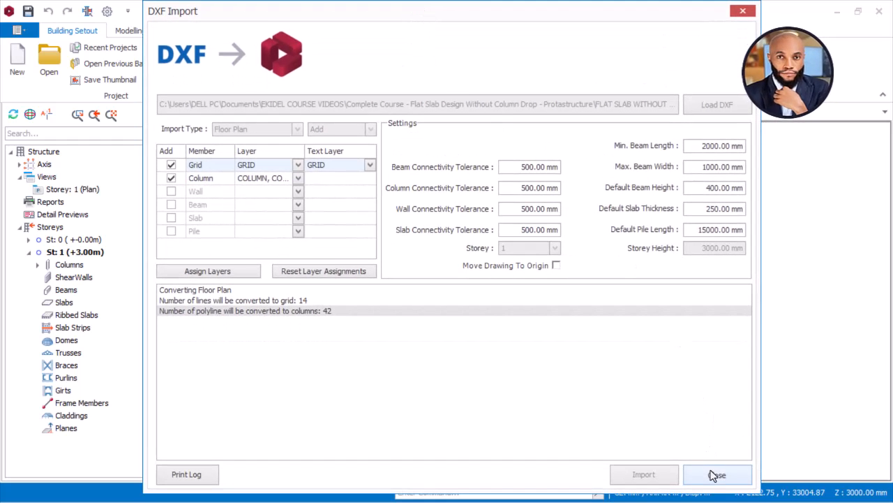
pyautogui.click(713, 475)
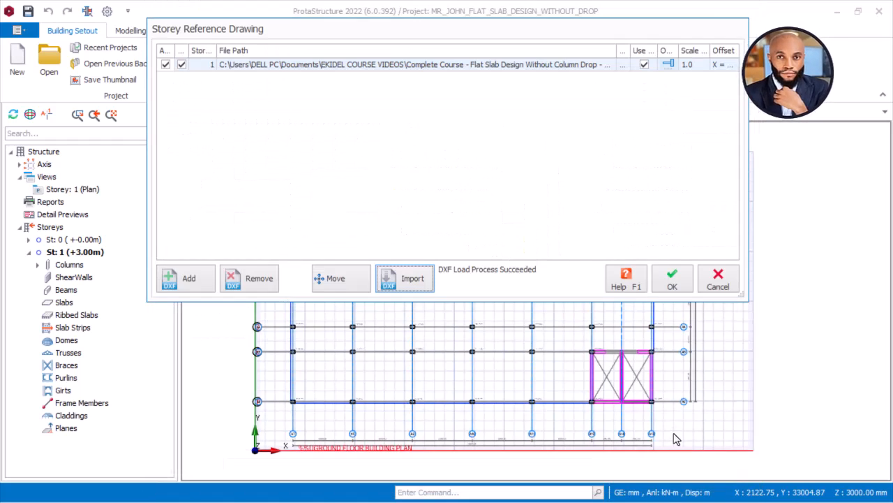
pyautogui.click(672, 278)
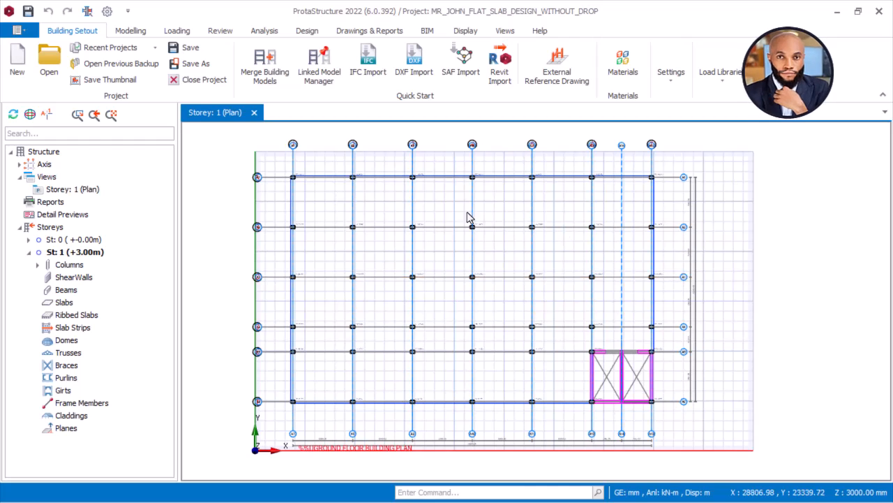
# Examine the imported column labels and sizes on the storey 1 plan, and compare the axis labels with the reference drawing's grid labels.
pyautogui.scroll(10, 347, 181)
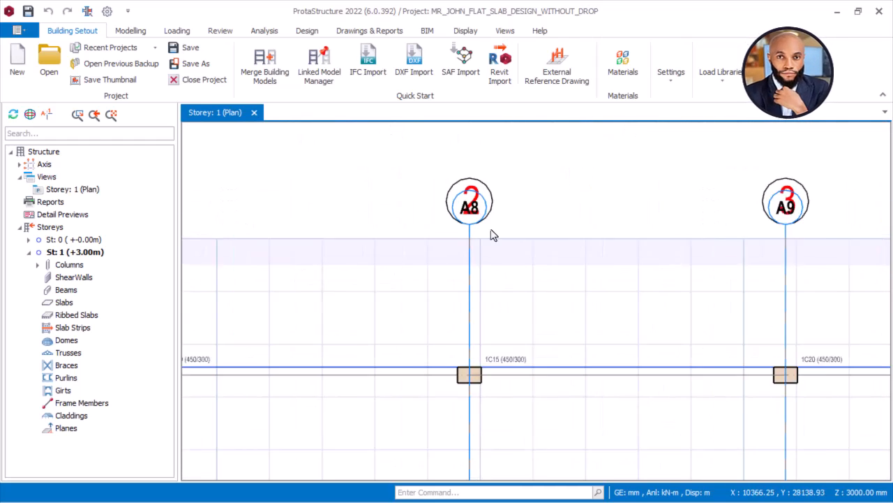
pyautogui.scroll(1, 454, 185)
pyautogui.scroll(-2, 433, 183)
pyautogui.scroll(-5, 461, 210)
pyautogui.scroll(9, 474, 258)
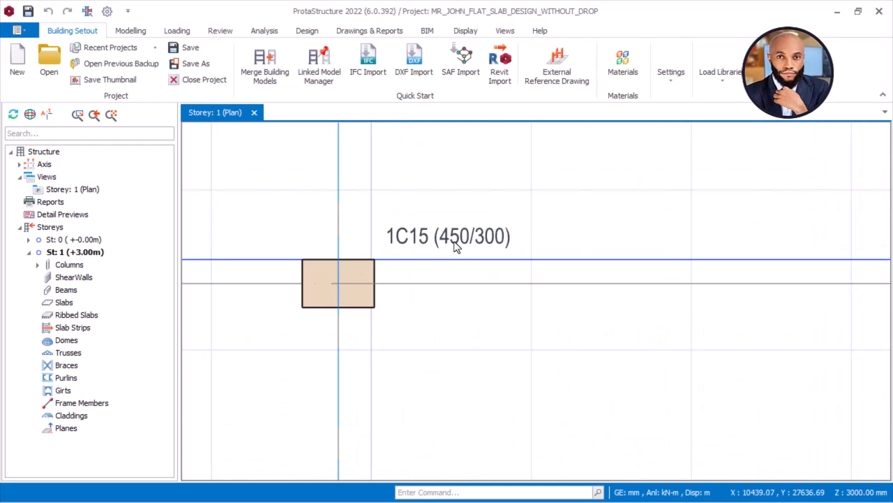
pyautogui.scroll(-8, 454, 241)
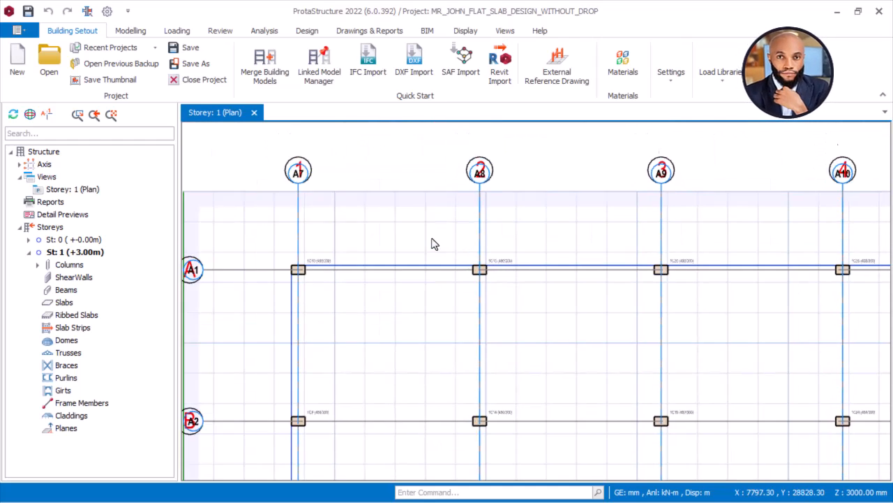
pyautogui.scroll(3, 349, 206)
pyautogui.scroll(2, 358, 185)
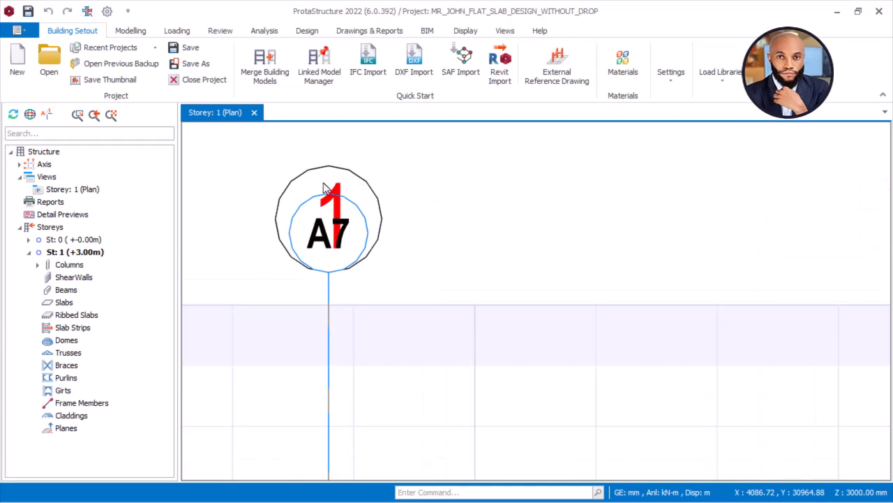
pyautogui.scroll(-3, 331, 222)
pyautogui.moveTo(748, 241); pyautogui.dragTo(300, 223, button='middle')
pyautogui.moveTo(725, 251); pyautogui.dragTo(407, 222, button='middle')
pyautogui.moveTo(809, 234); pyautogui.dragTo(383, 215, button='middle')
pyautogui.moveTo(797, 213); pyautogui.dragTo(293, 213, button='middle')
pyautogui.scroll(-3, 391, 214)
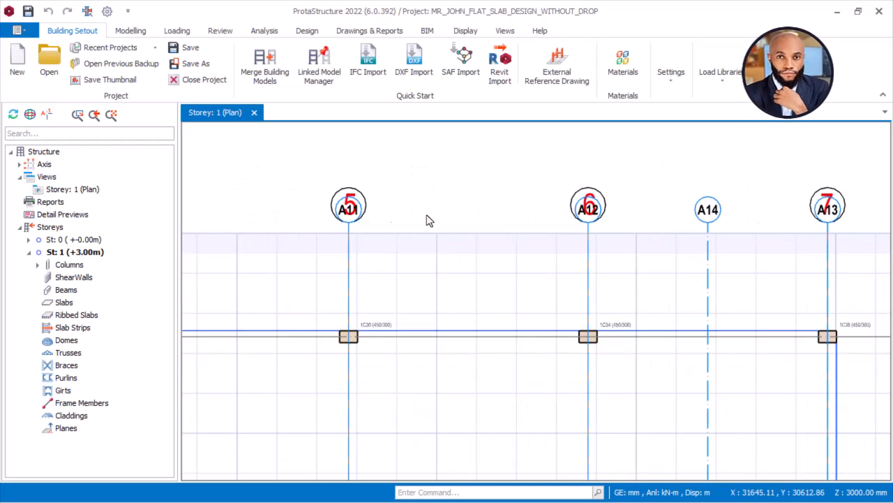
pyautogui.moveTo(376, 214); pyautogui.dragTo(794, 230, button='middle')
pyautogui.moveTo(401, 226); pyautogui.dragTo(685, 226, button='middle')
pyautogui.scroll(5, 321, 237)
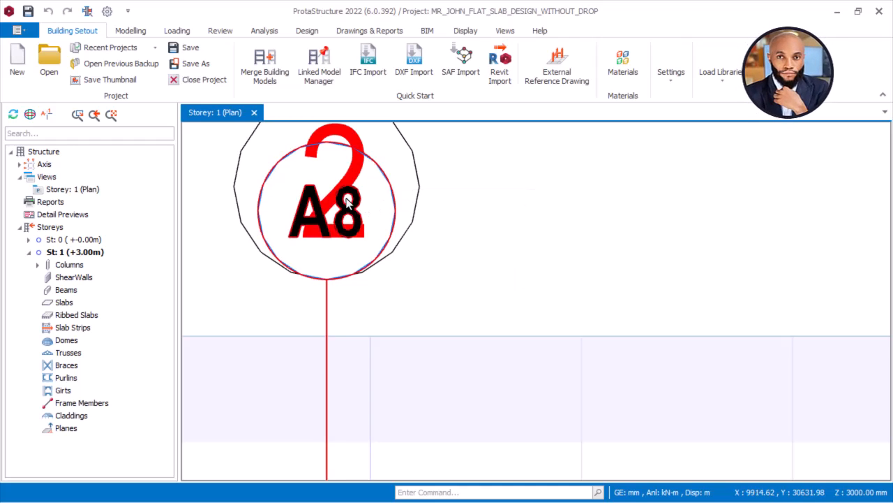
pyautogui.scroll(-3, 349, 213)
pyautogui.scroll(-5, 333, 215)
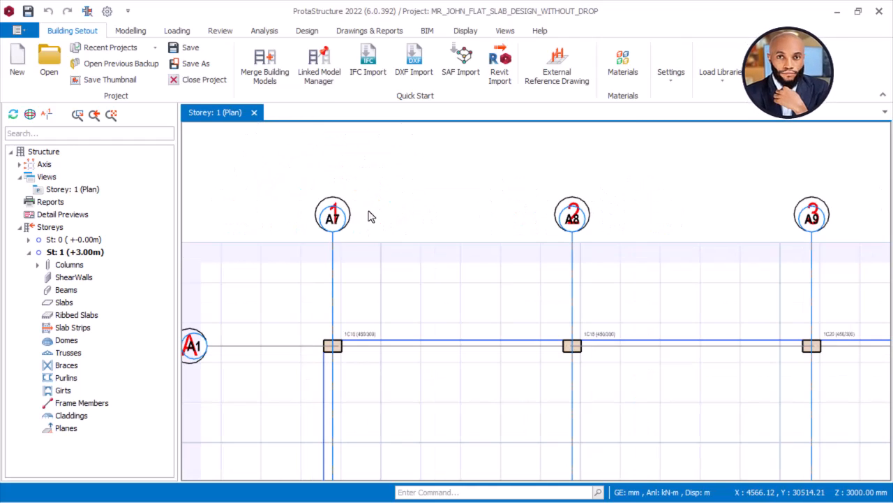
pyautogui.scroll(-2, 377, 175)
pyautogui.scroll(6, 342, 349)
pyautogui.scroll(-5, 391, 328)
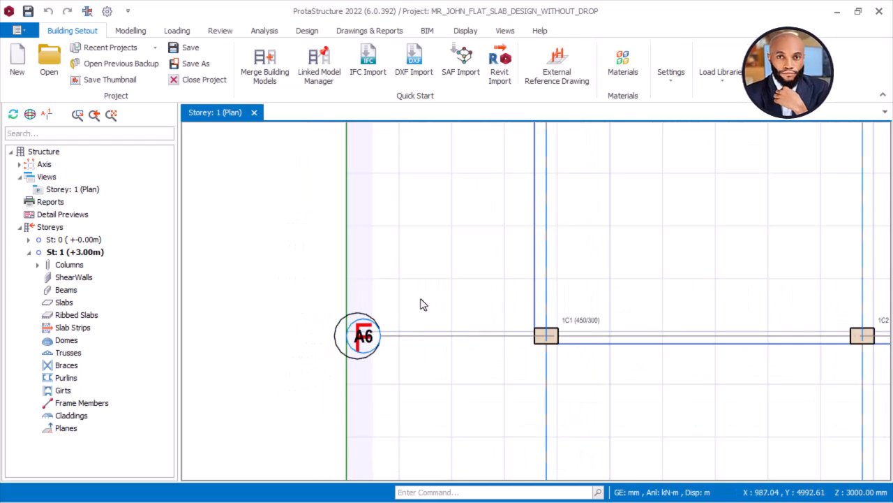
# Relabel axis A1 as A to match the topmost horizontal grid line of the reference drawing.
pyautogui.moveTo(435, 252); pyautogui.dragTo(421, 311, button='middle')
pyautogui.moveTo(411, 222); pyautogui.dragTo(423, 405, button='middle')
pyautogui.scroll(5, 421, 278)
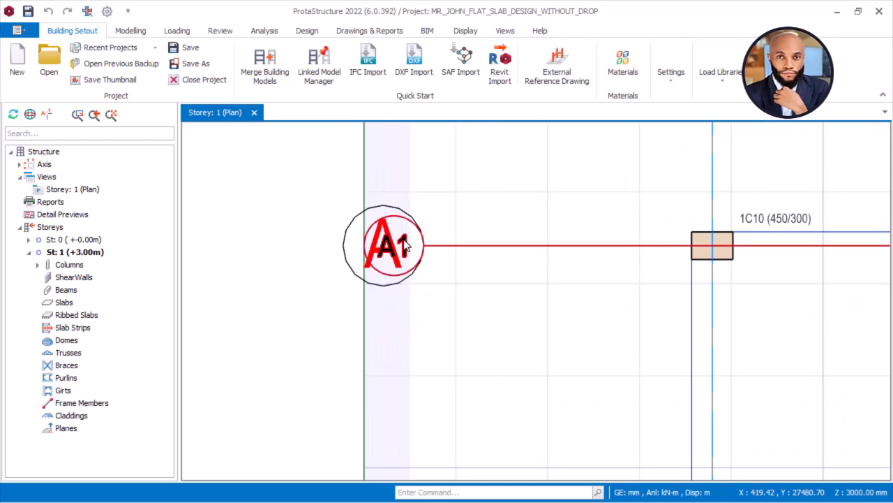
pyautogui.moveTo(405, 244)
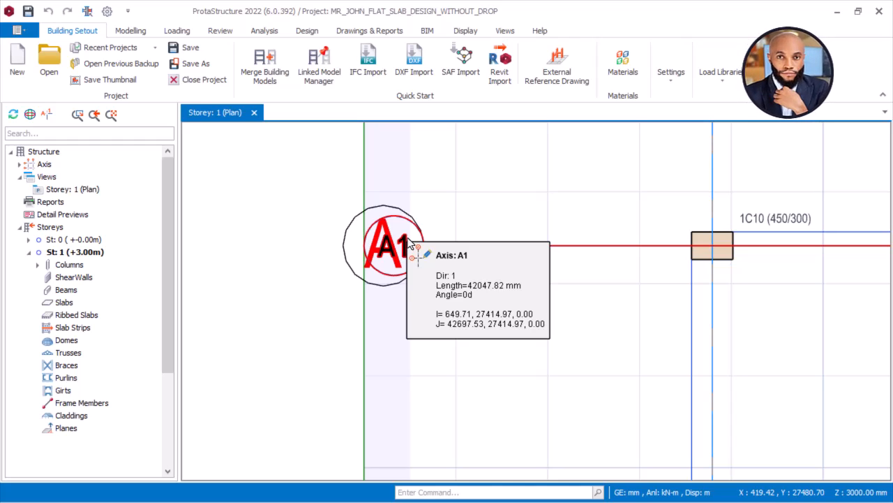
pyautogui.doubleClick(409, 243)
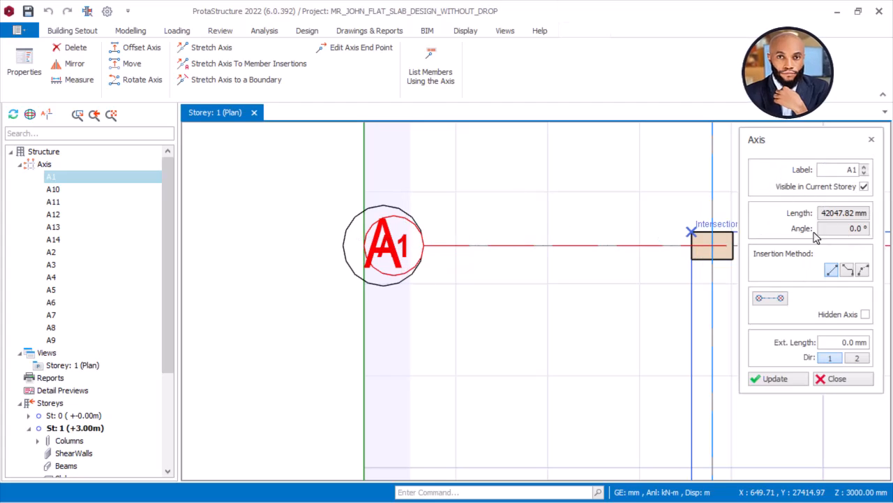
pyautogui.write('A')
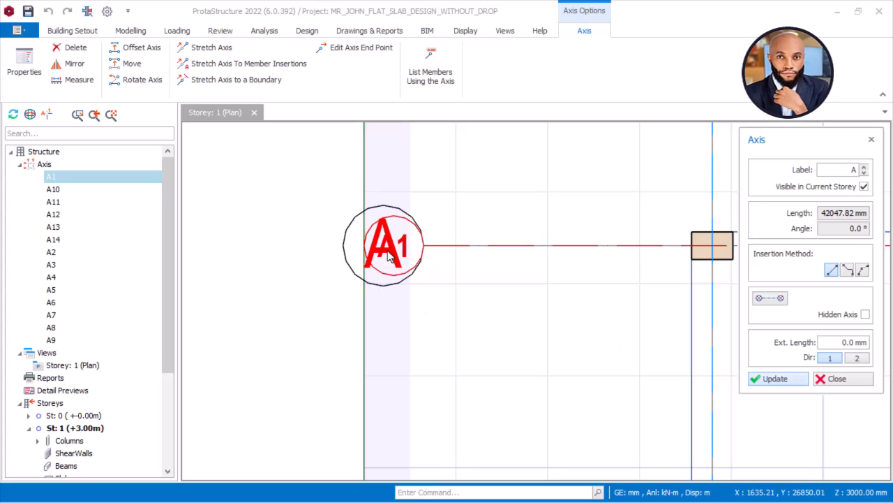
pyautogui.click(833, 386)
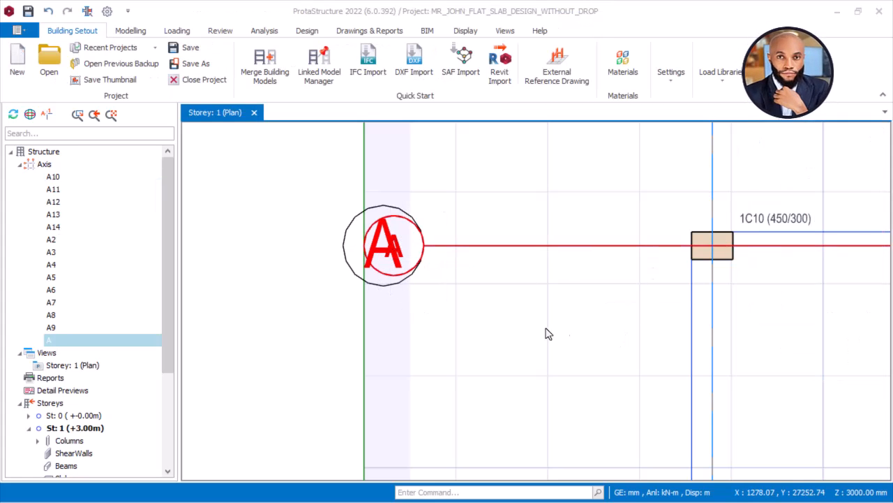
# Relabel horizontal axis A2 as B to match the reference drawing's grid label.
pyautogui.scroll(-5, 421, 270)
pyautogui.scroll(5, 411, 331)
pyautogui.click(409, 334)
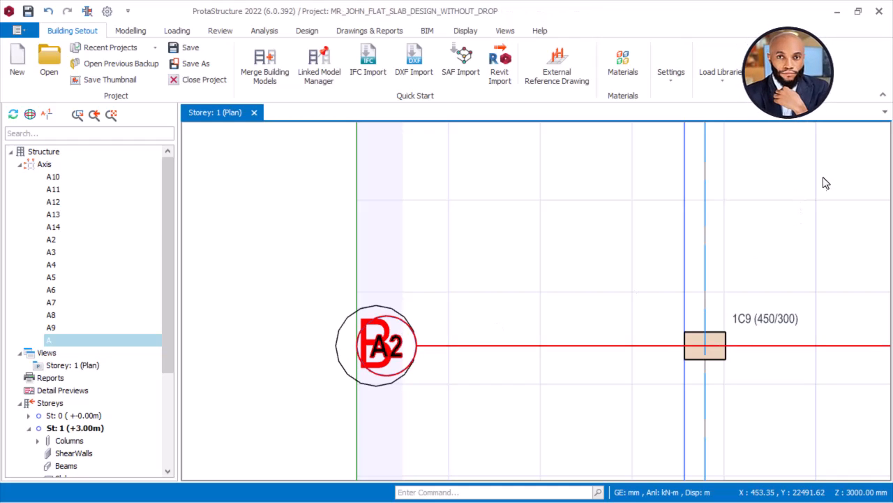
pyautogui.doubleClick(847, 170)
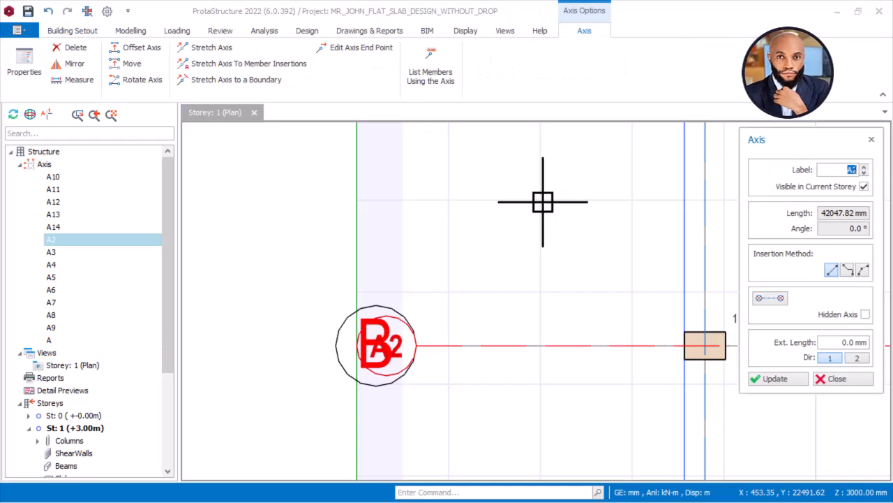
pyautogui.write('B')
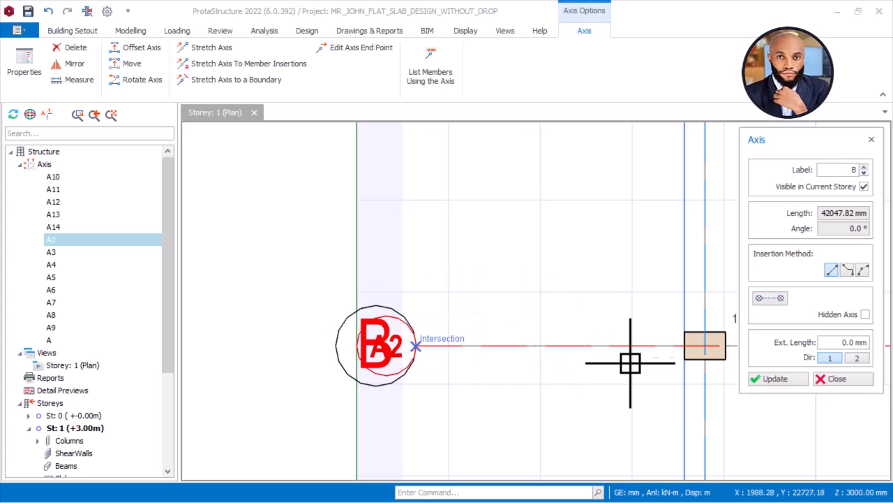
pyautogui.click(775, 378)
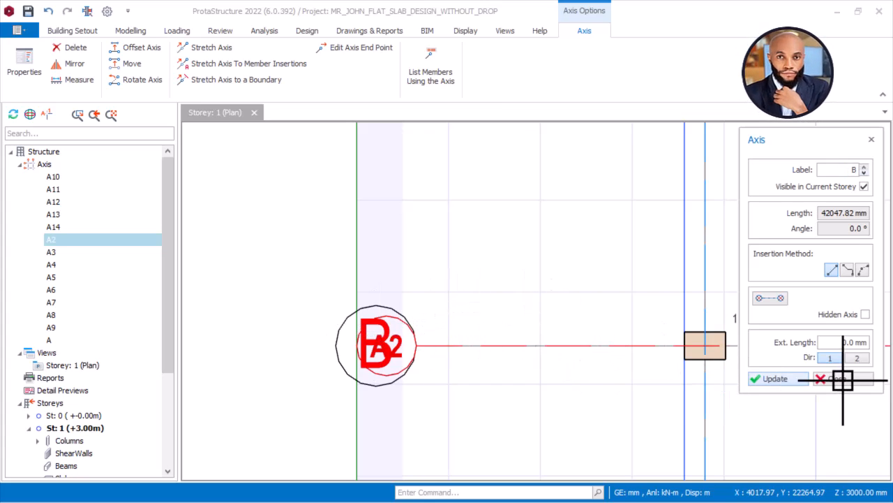
pyautogui.click(833, 378)
# Relabel horizontal axis A3 as C to match the reference drawing's grid label.
pyautogui.scroll(-5, 459, 380)
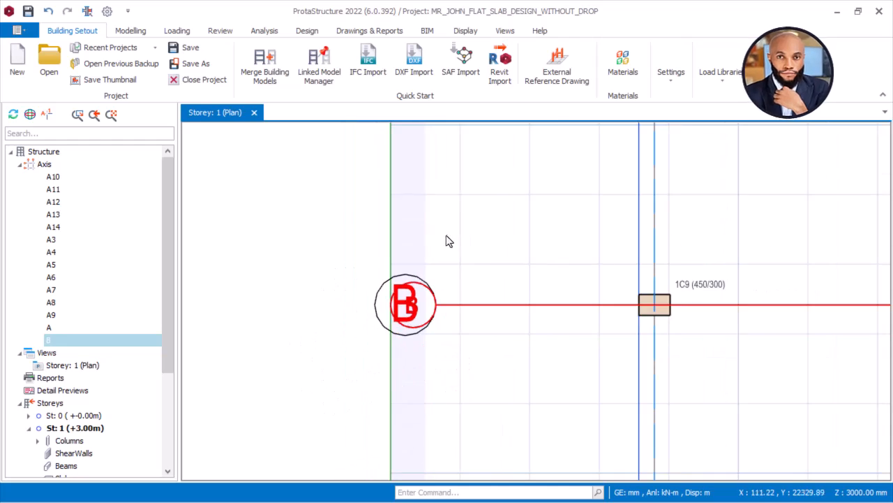
pyautogui.scroll(2, 451, 323)
pyautogui.scroll(3, 408, 312)
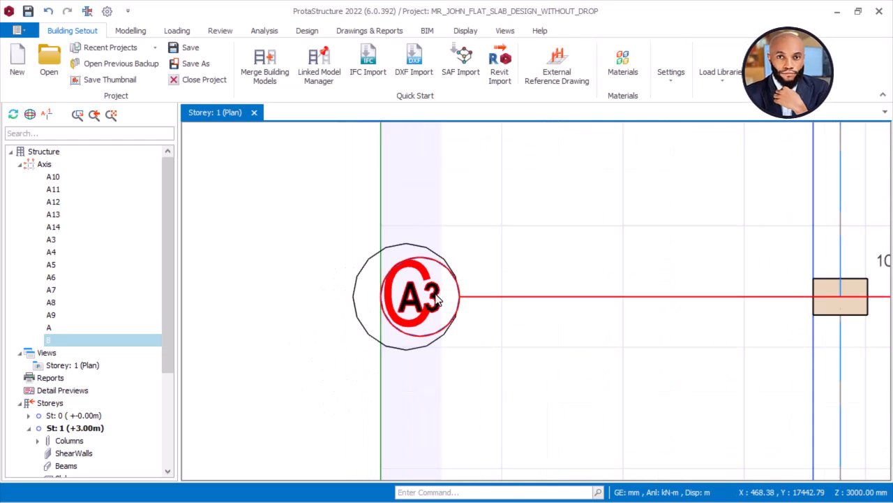
pyautogui.doubleClick(434, 299)
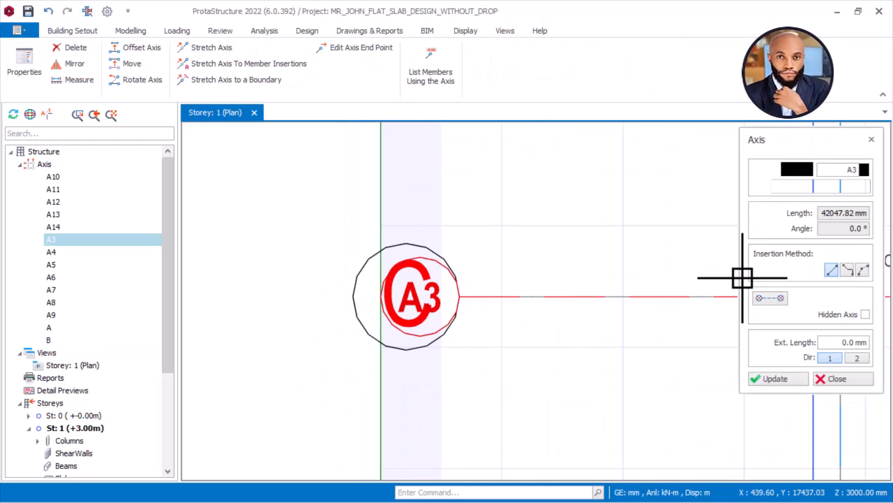
pyautogui.write('C')
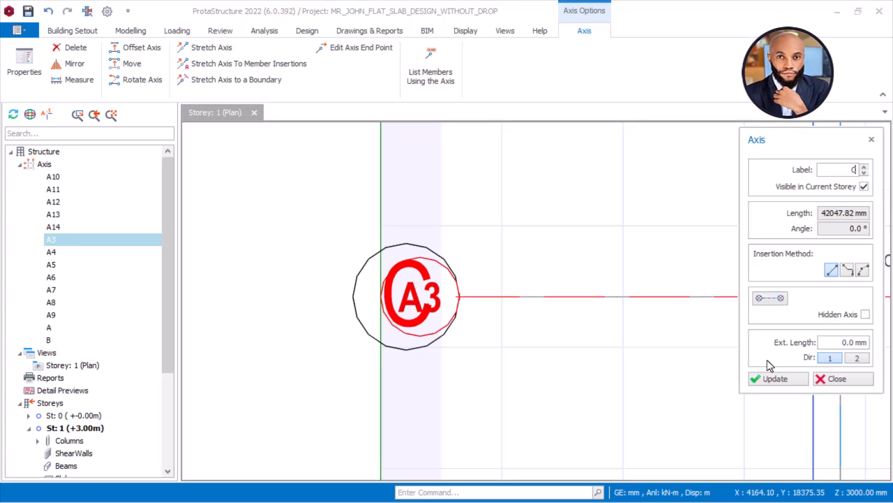
pyautogui.click(773, 378)
pyautogui.click(834, 377)
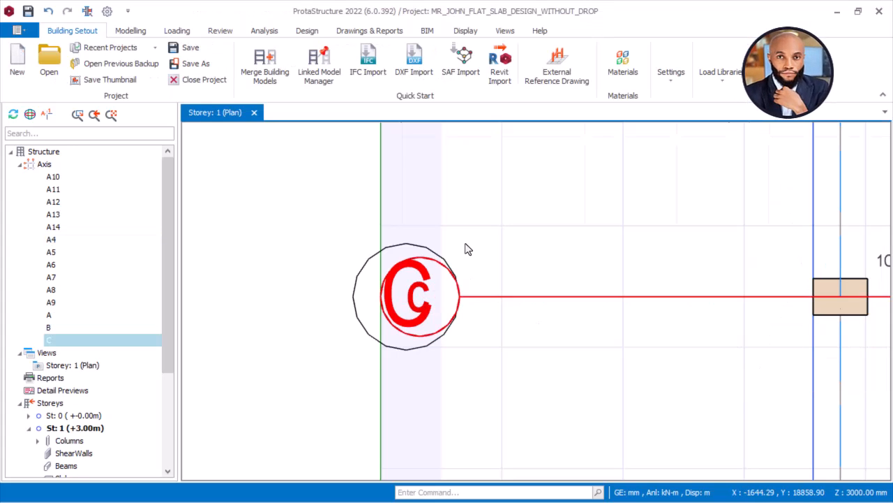
# Relabel horizontal axis A4 as D to match the reference drawing's grid label.
pyautogui.scroll(-3, 463, 318)
pyautogui.scroll(2, 474, 271)
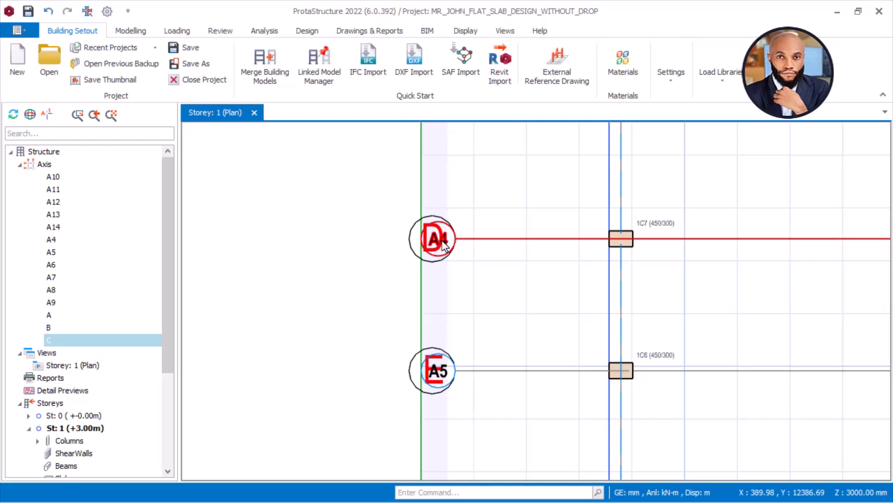
pyautogui.doubleClick(444, 246)
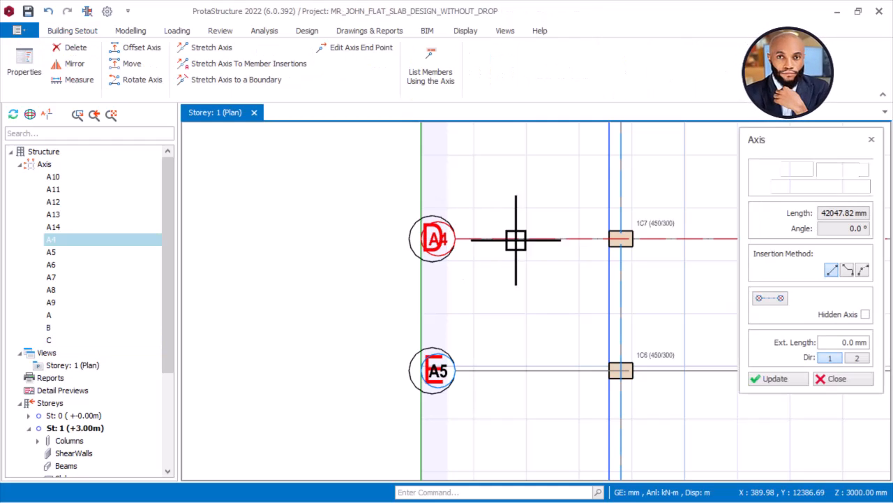
pyautogui.doubleClick(841, 170)
pyautogui.write('D')
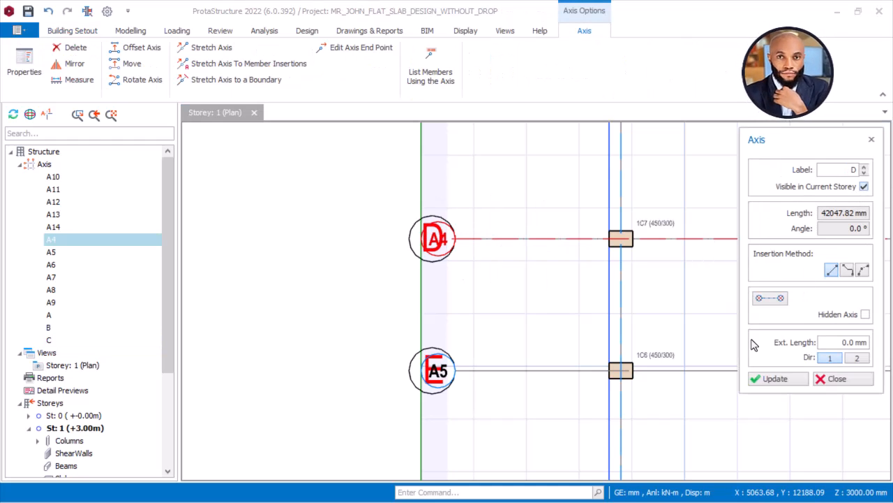
pyautogui.click(837, 379)
# Relabel horizontal axis A5 as E to match the reference drawing's grid label.
pyautogui.moveTo(482, 340); pyautogui.dragTo(448, 249, button='middle')
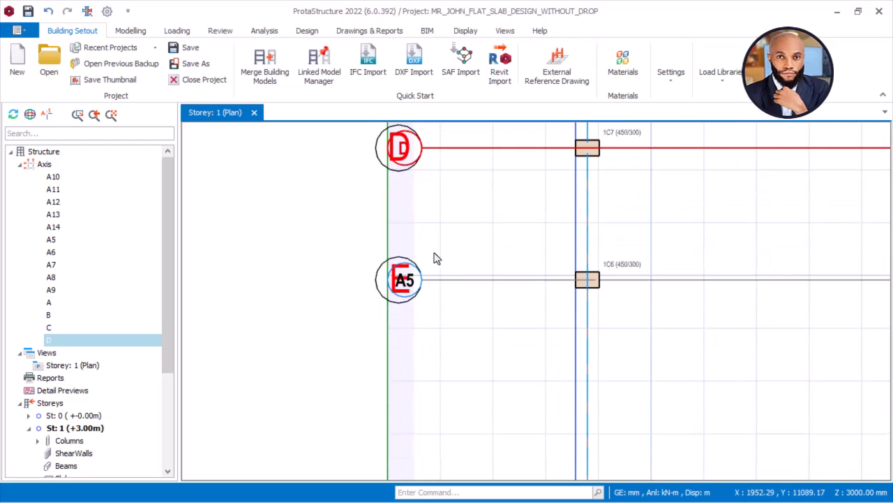
pyautogui.scroll(3, 415, 274)
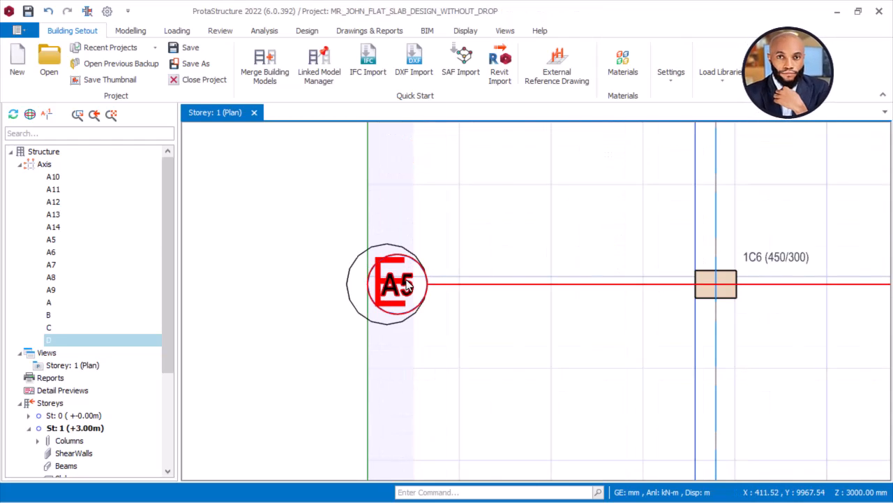
pyautogui.doubleClick(409, 285)
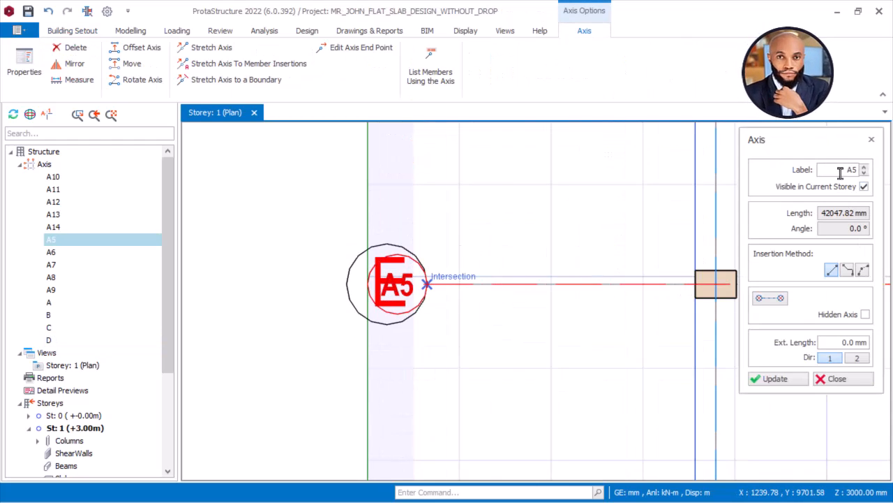
pyautogui.moveTo(840, 173); pyautogui.dragTo(869, 173)
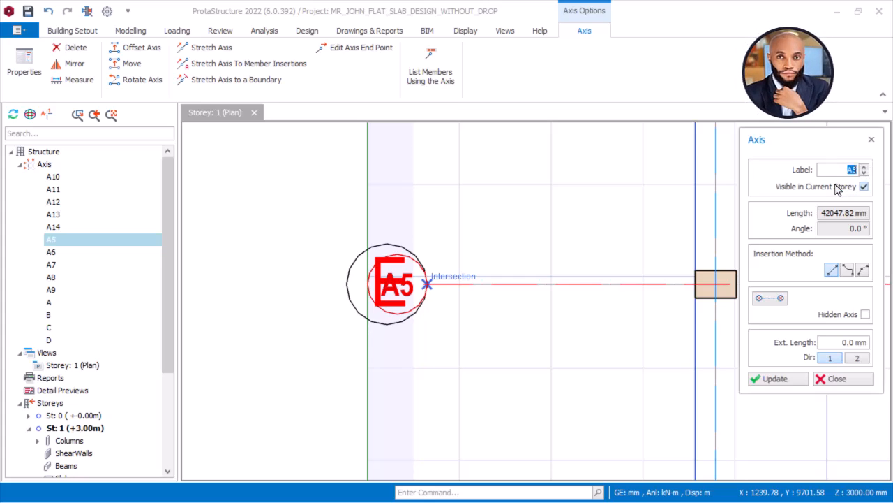
pyautogui.write('E')
pyautogui.click(789, 383)
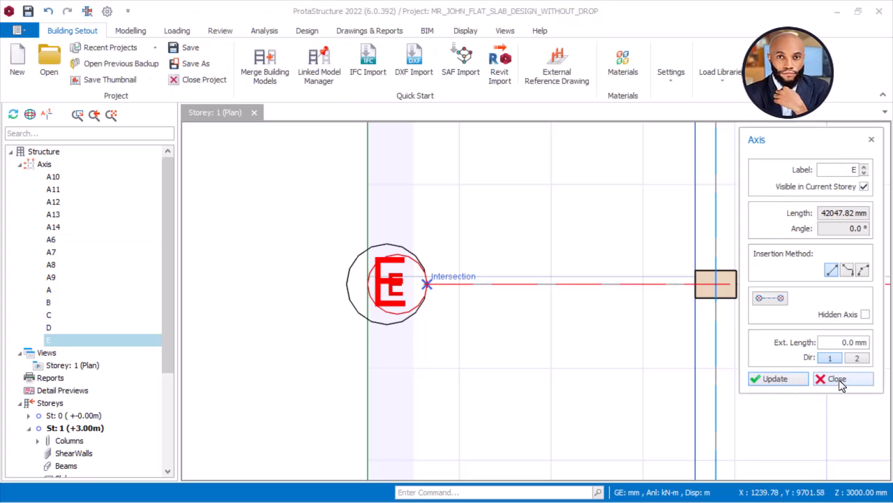
pyautogui.click(837, 379)
# Relabel axis A6, the lowest horizontal grid line, as F to match the reference drawing.
pyautogui.scroll(-3, 425, 277)
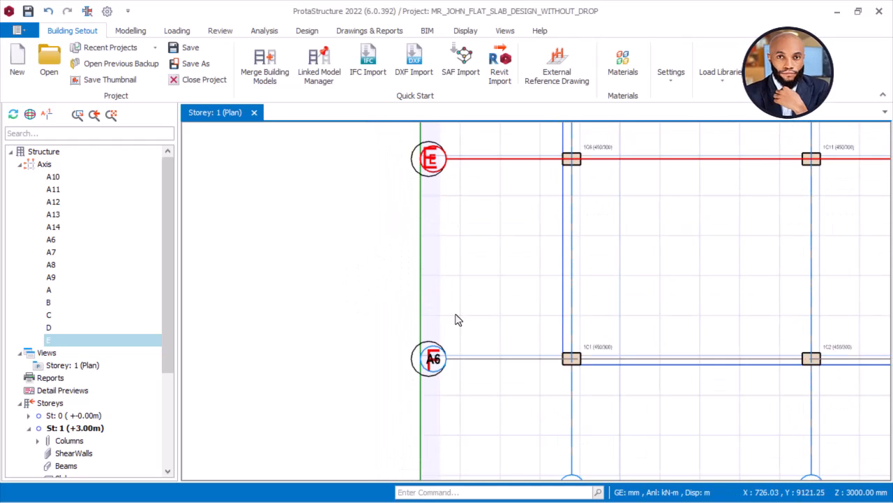
pyautogui.scroll(3, 455, 358)
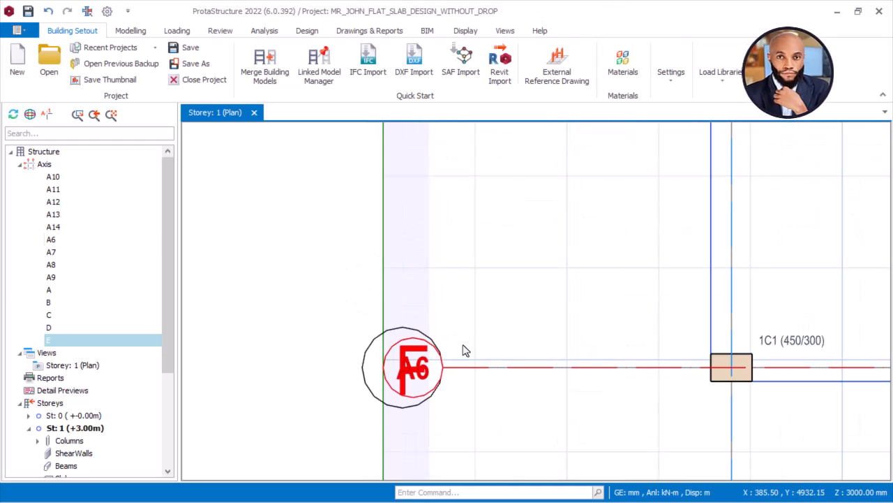
pyautogui.doubleClick(455, 357)
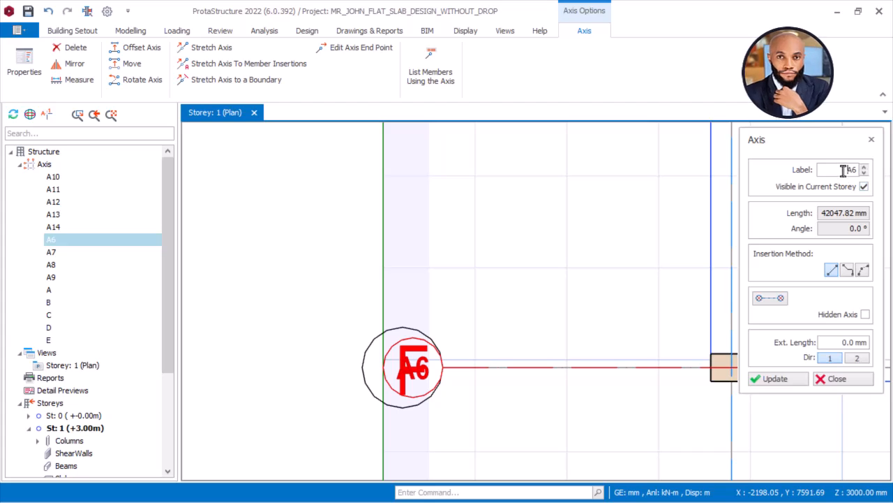
pyautogui.doubleClick(842, 171)
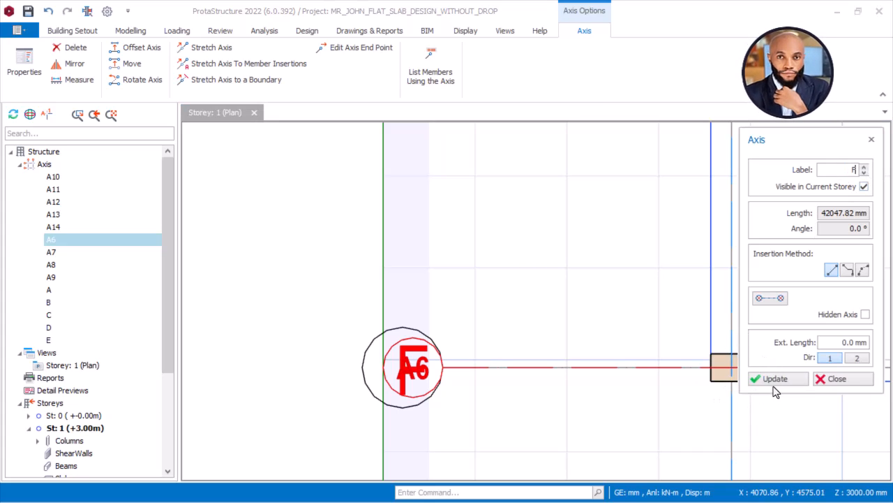
pyautogui.click(834, 377)
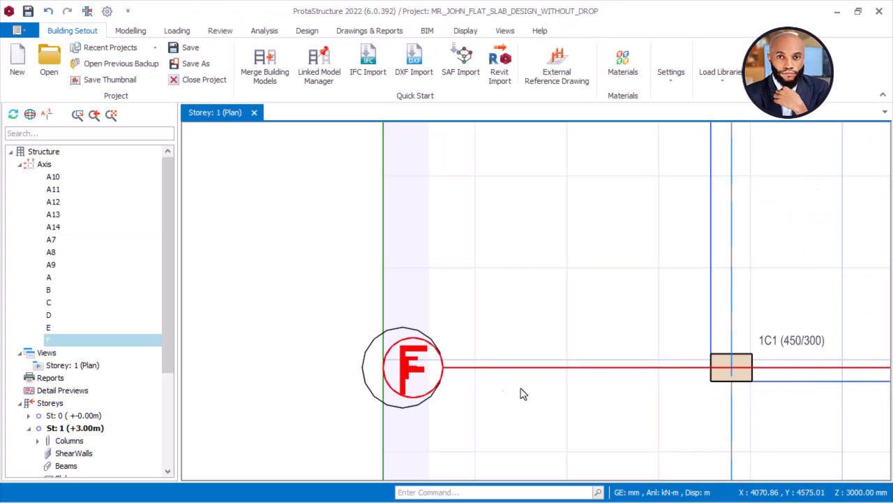
# Relabel axis A7, the first vertical grid line, as 1 to match the reference drawing.
pyautogui.scroll(-7, 491, 327)
pyautogui.moveTo(539, 257); pyautogui.dragTo(531, 482, button='middle')
pyautogui.scroll(8, 508, 221)
pyautogui.scroll(-3, 500, 224)
pyautogui.scroll(3, 496, 224)
pyautogui.click(503, 225)
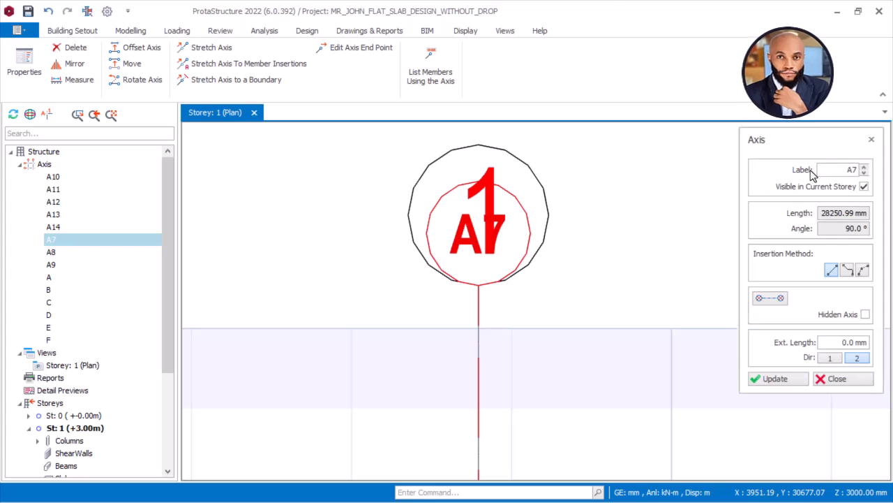
pyautogui.moveTo(833, 170); pyautogui.dragTo(891, 179)
pyautogui.write('1')
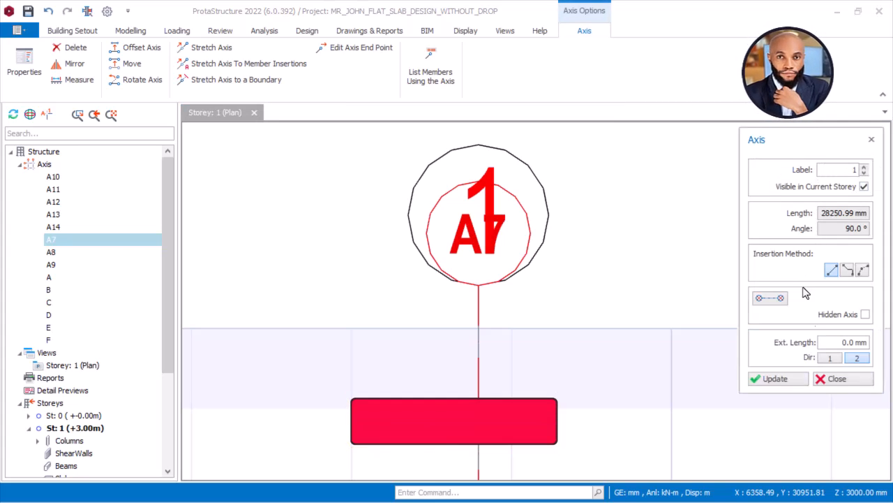
pyautogui.click(830, 377)
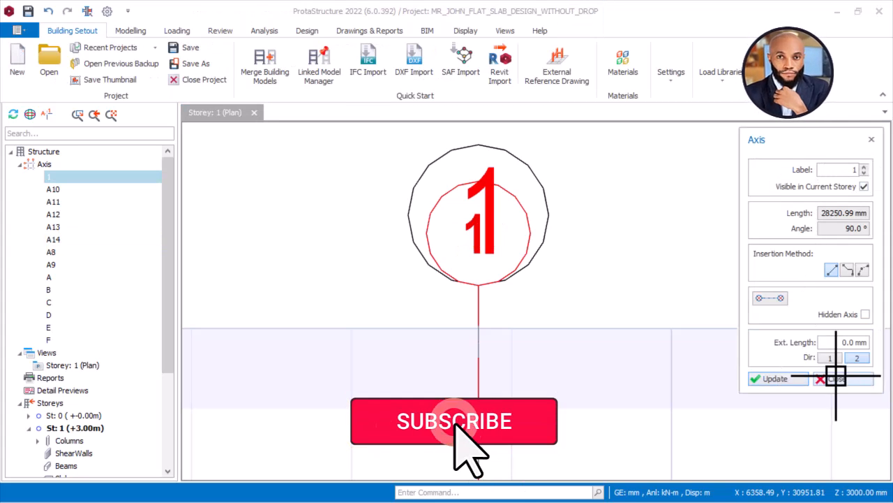
# Relabel vertical axis A8 as 2 to match the reference drawing's grid label.
pyautogui.scroll(3, 517, 234)
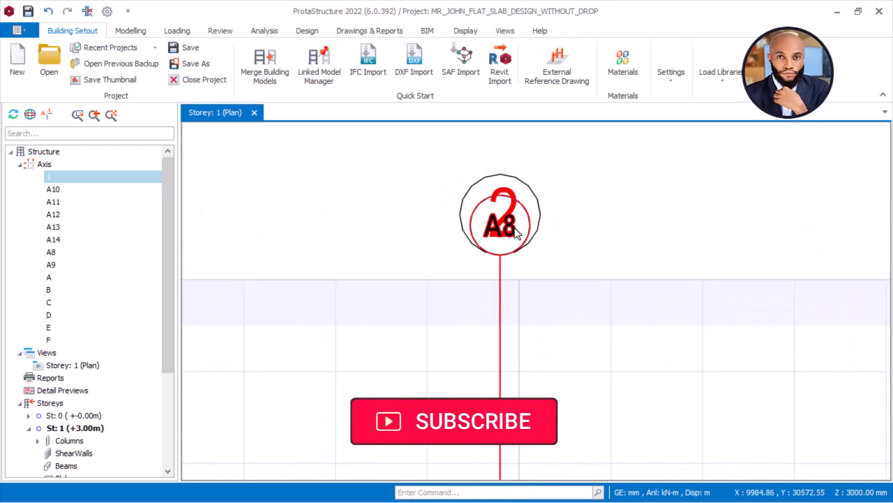
pyautogui.doubleClick(508, 230)
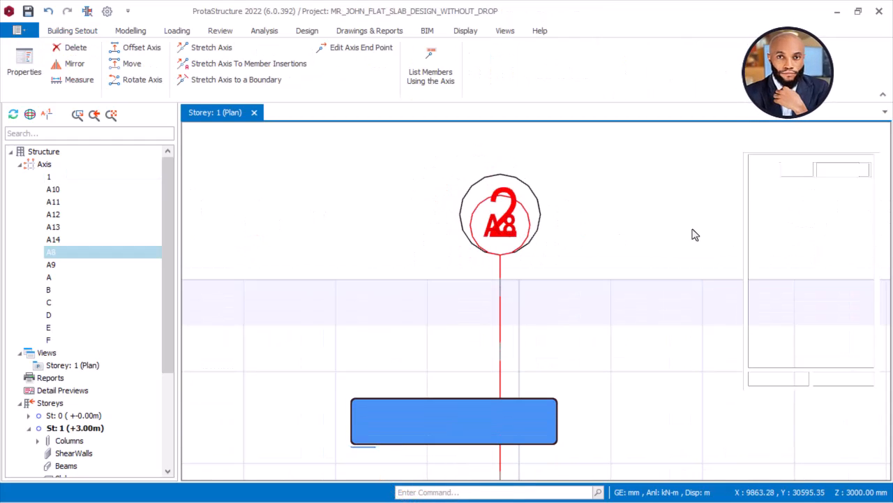
pyautogui.doubleClick(849, 170)
pyautogui.write('2')
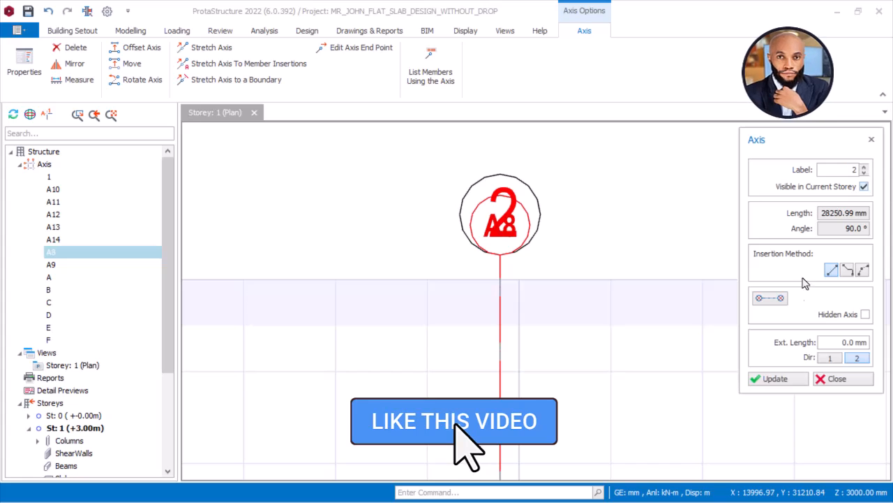
pyautogui.click(763, 379)
pyautogui.click(836, 378)
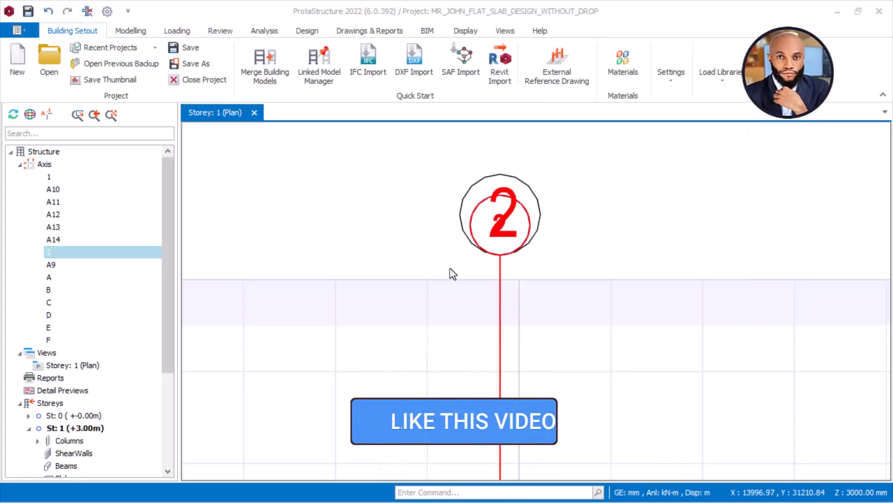
# Relabel vertical axis A9 as 3 to match the reference drawing's grid label.
pyautogui.scroll(-2, 472, 225)
pyautogui.moveTo(641, 237); pyautogui.dragTo(476, 206, button='middle')
pyautogui.scroll(3, 477, 206)
pyautogui.doubleClick(478, 195)
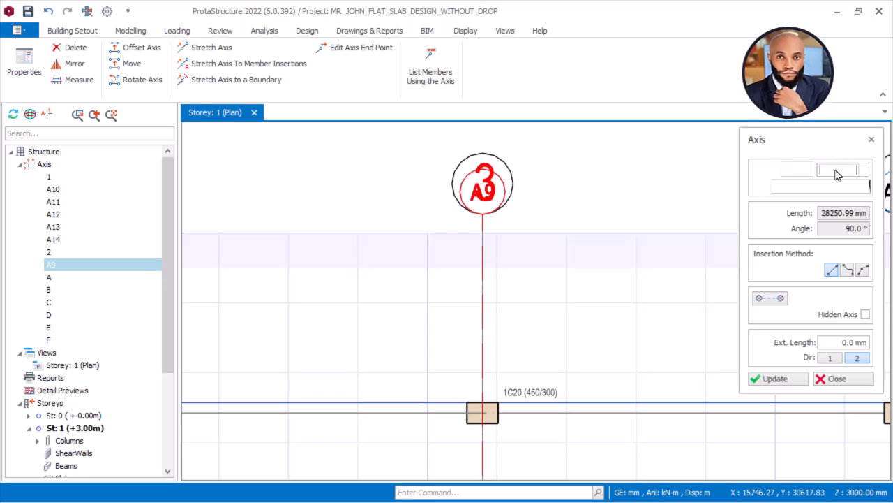
pyautogui.moveTo(841, 172); pyautogui.dragTo(860, 171)
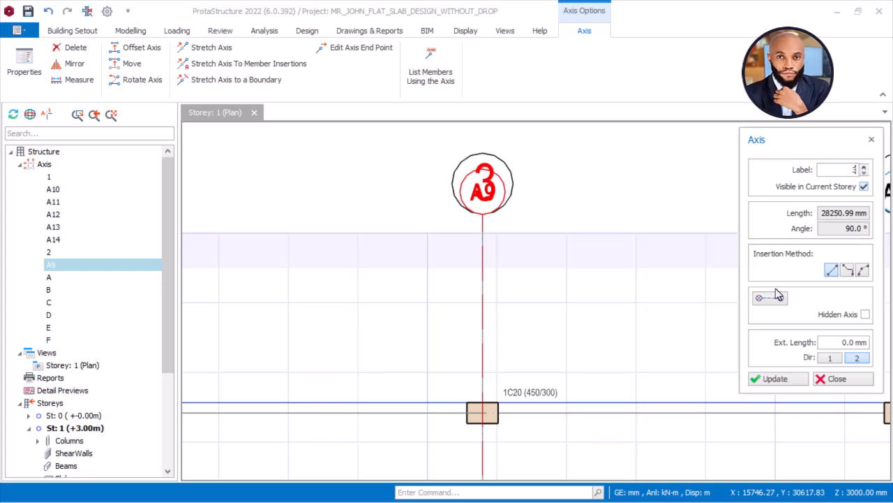
pyautogui.click(820, 381)
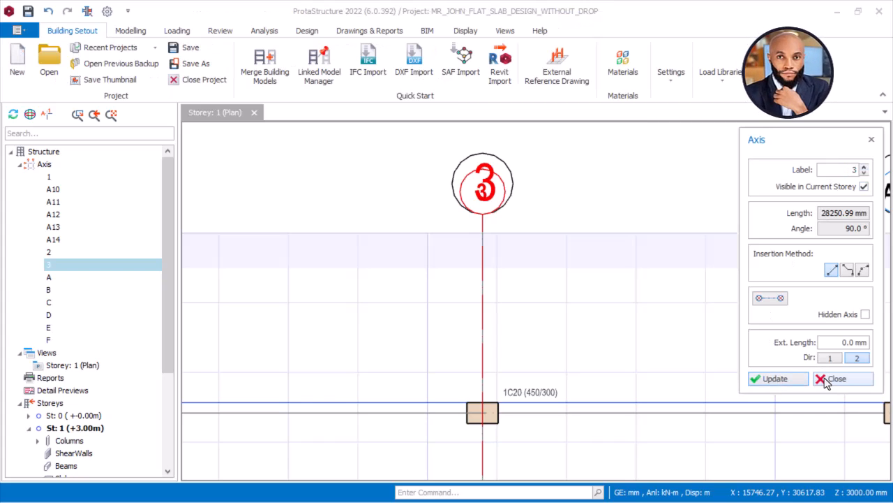
pyautogui.click(831, 379)
# Relabel vertical axis A10 as 4 to match the reference drawing's grid label.
pyautogui.scroll(-3, 411, 203)
pyautogui.moveTo(579, 205); pyautogui.dragTo(542, 223, button='middle')
pyautogui.scroll(3, 537, 209)
pyautogui.click(539, 199)
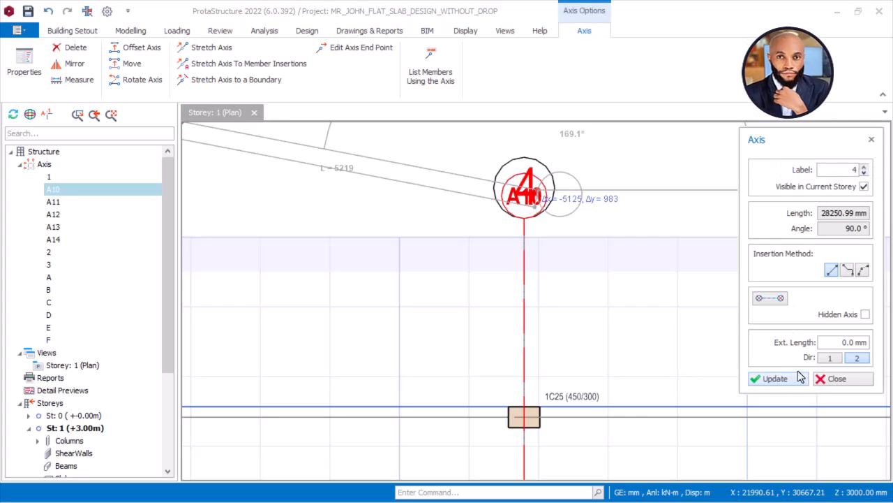
pyautogui.click(836, 379)
# Relabel vertical axis A11 as 5 to match the reference drawing's grid label.
pyautogui.scroll(-5, 618, 297)
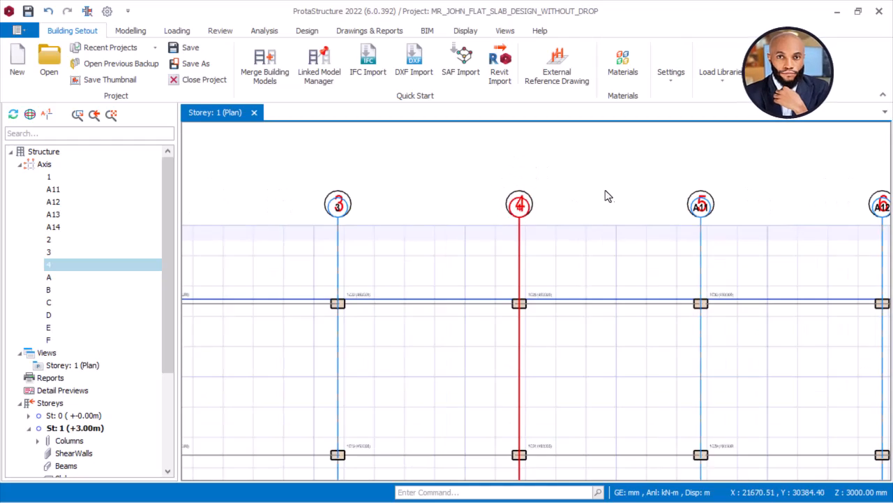
pyautogui.scroll(4, 532, 193)
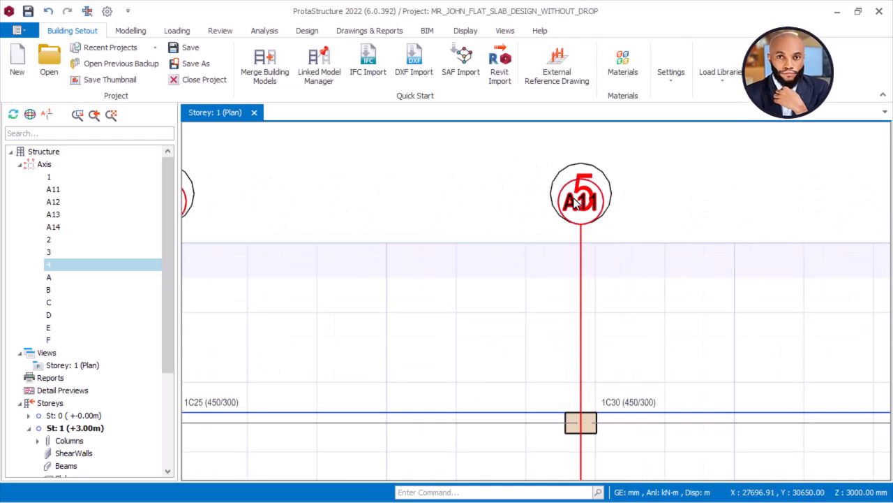
pyautogui.doubleClick(574, 199)
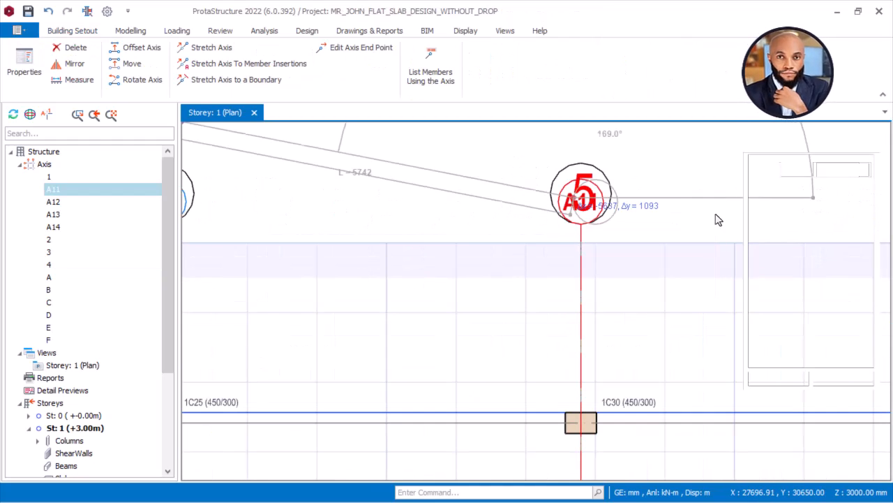
pyautogui.moveTo(840, 171); pyautogui.dragTo(873, 173)
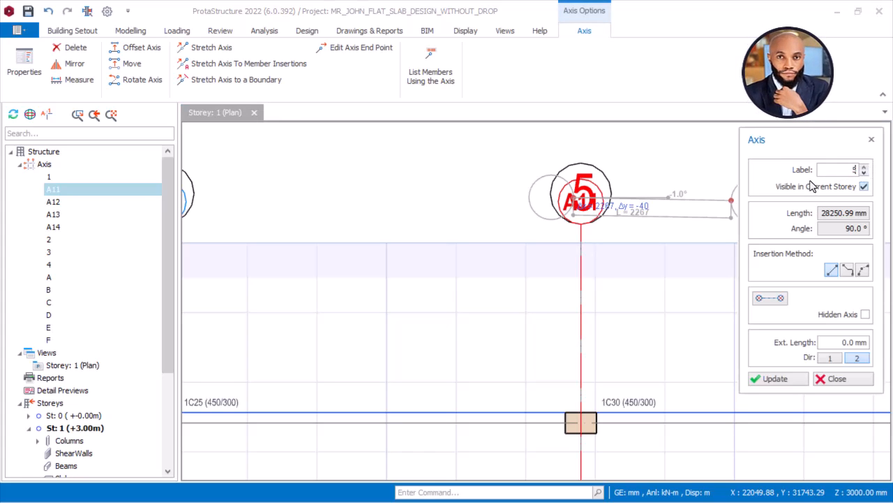
pyautogui.click(826, 377)
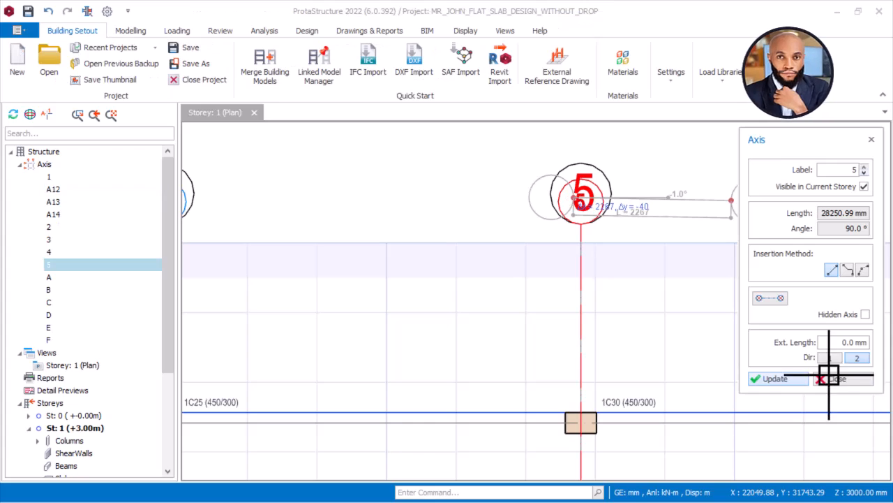
# Relabel vertical axis A12 as 6 to match the reference drawing's grid label.
pyautogui.scroll(-3, 558, 234)
pyautogui.moveTo(830, 219); pyautogui.dragTo(588, 200, button='middle')
pyautogui.scroll(2, 588, 202)
pyautogui.scroll(2, 588, 203)
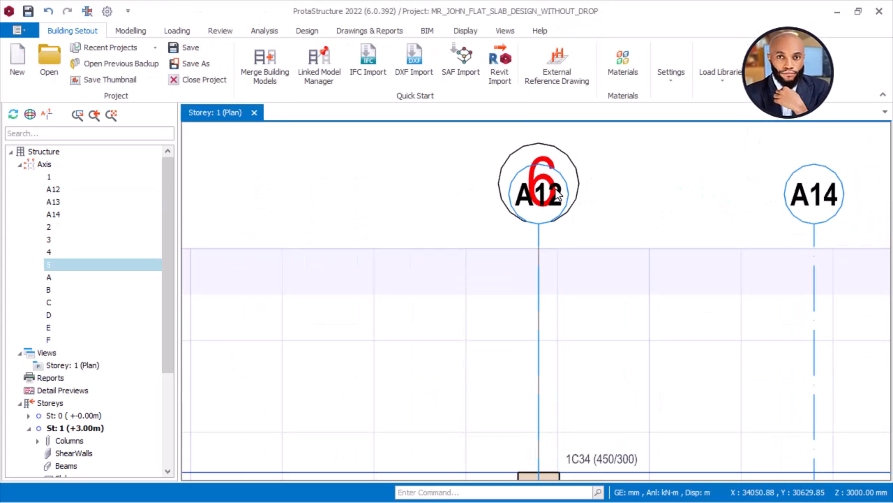
pyautogui.moveTo(561, 184)
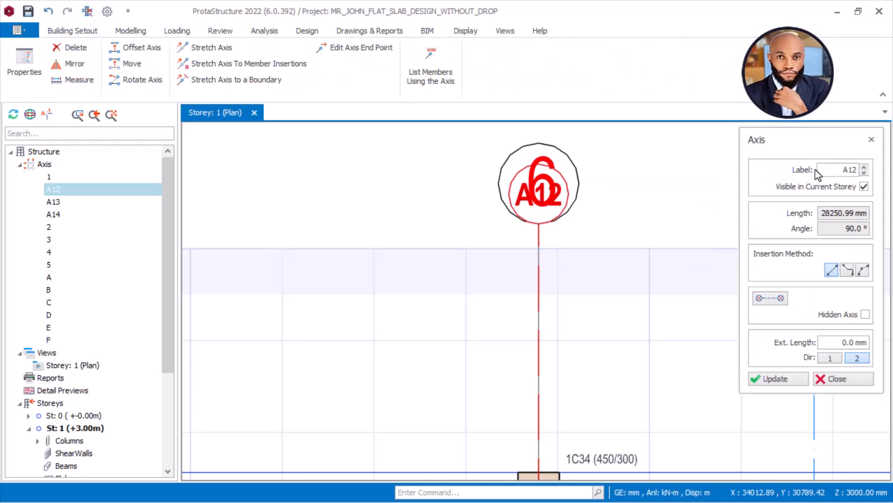
pyautogui.moveTo(841, 171); pyautogui.dragTo(868, 172)
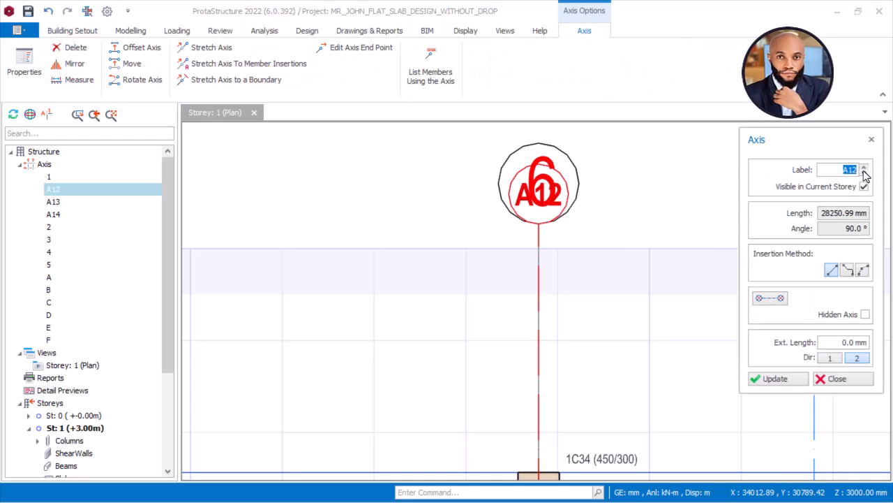
pyautogui.click(850, 379)
# Relabel axis A14, the intermediate vertical grid line between axes 6 and A13, as 6A.
pyautogui.scroll(-3, 538, 269)
pyautogui.scroll(3, 524, 222)
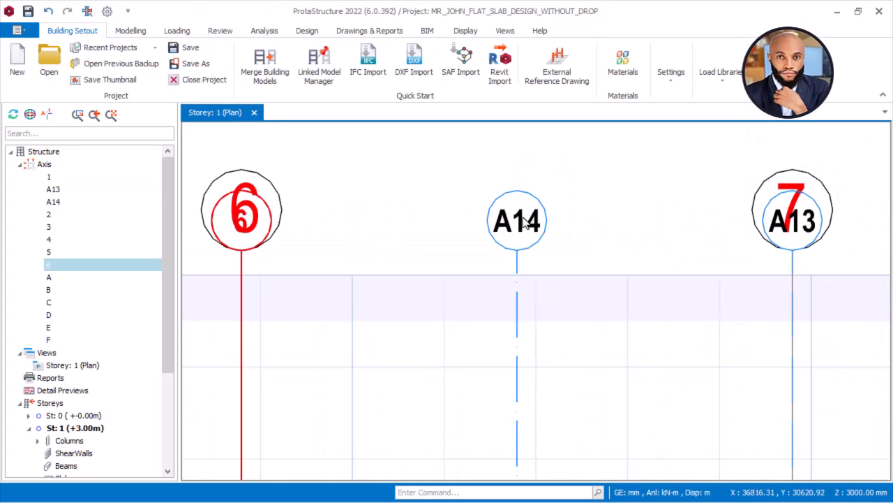
pyautogui.moveTo(520, 224)
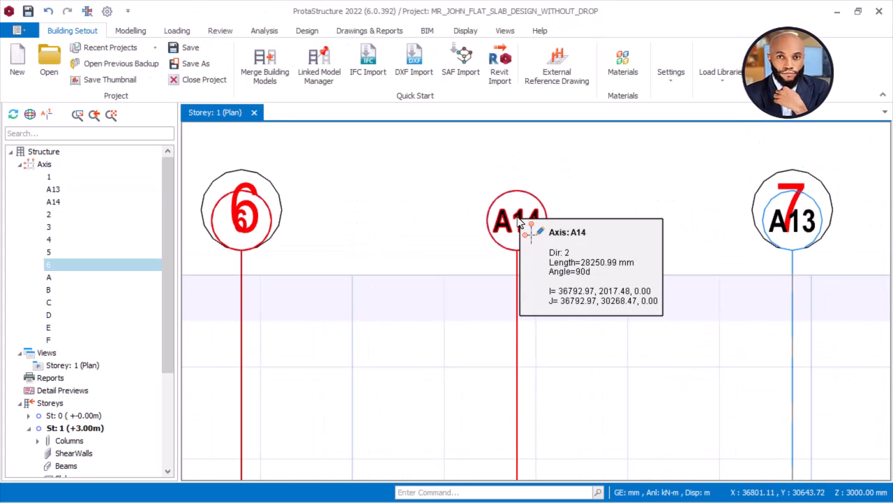
pyautogui.click(517, 222)
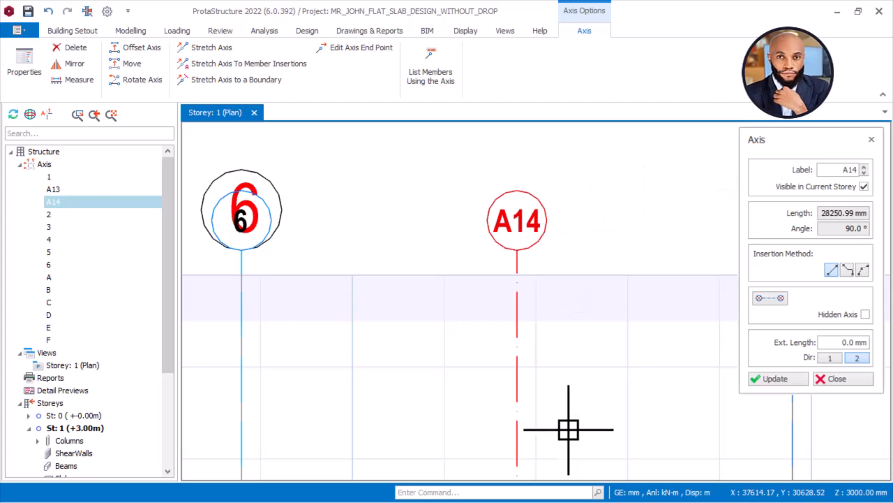
pyautogui.scroll(-6, 534, 201)
pyautogui.scroll(5, 542, 370)
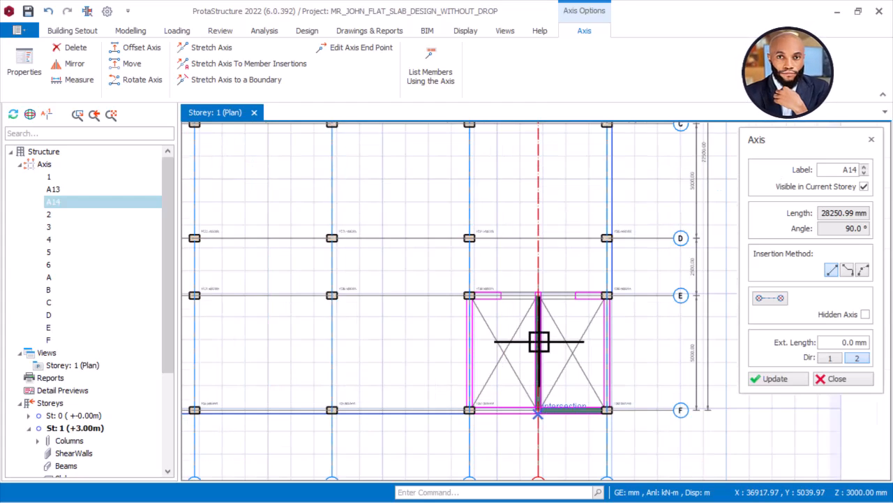
pyautogui.scroll(-3, 539, 325)
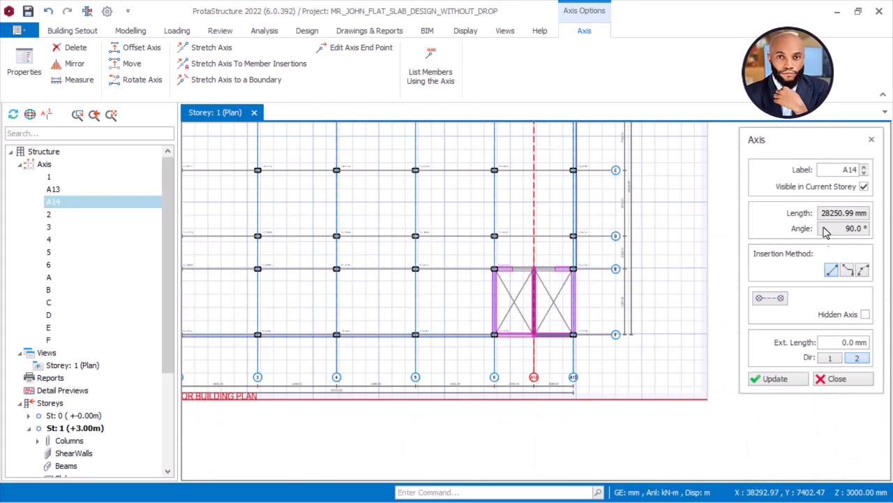
pyautogui.moveTo(841, 173); pyautogui.dragTo(866, 174)
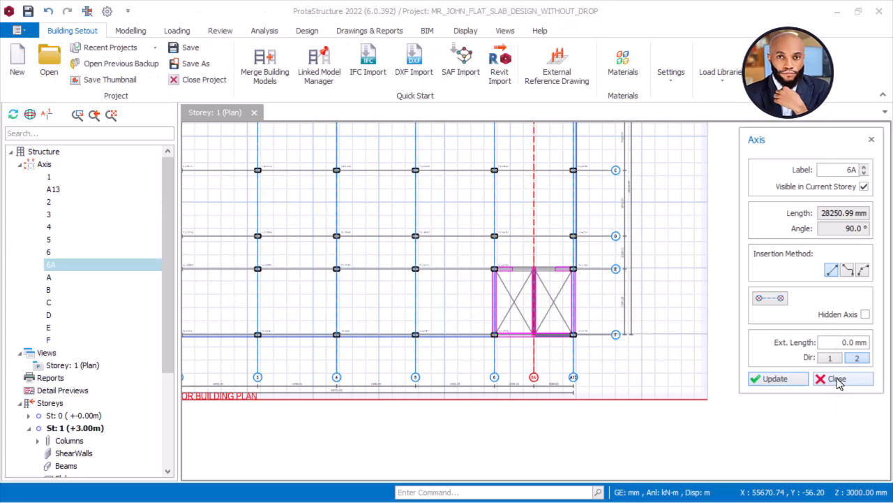
pyautogui.click(860, 381)
# Relabel axis A13, the last vertical grid line, as 7 to match the reference drawing.
pyautogui.scroll(3, 529, 393)
pyautogui.scroll(-4, 528, 393)
pyautogui.scroll(2, 587, 304)
pyautogui.scroll(6, 586, 303)
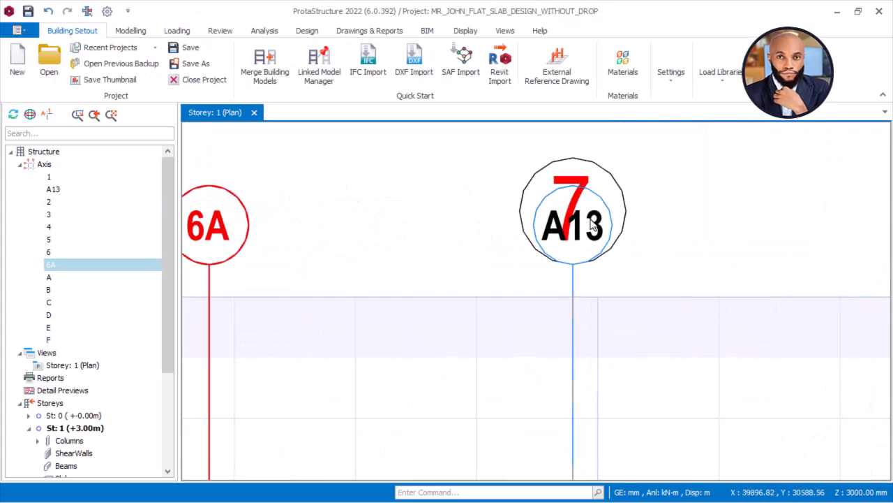
pyautogui.click(598, 222)
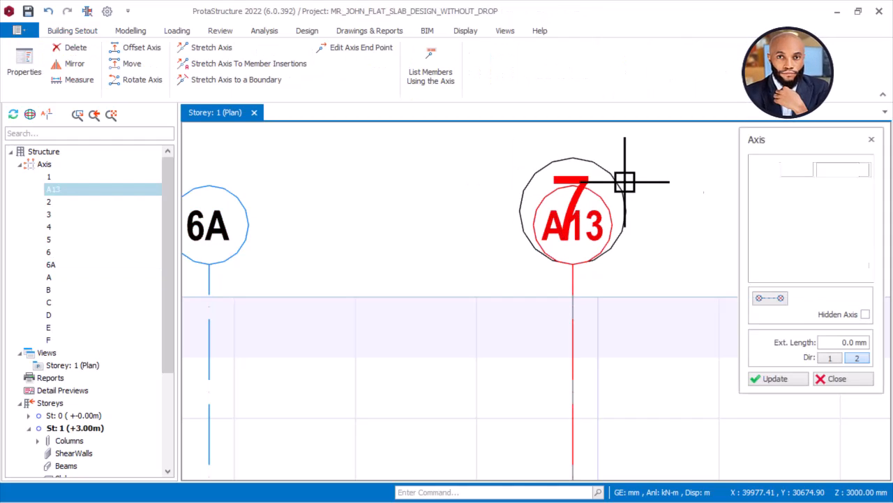
pyautogui.doubleClick(839, 173)
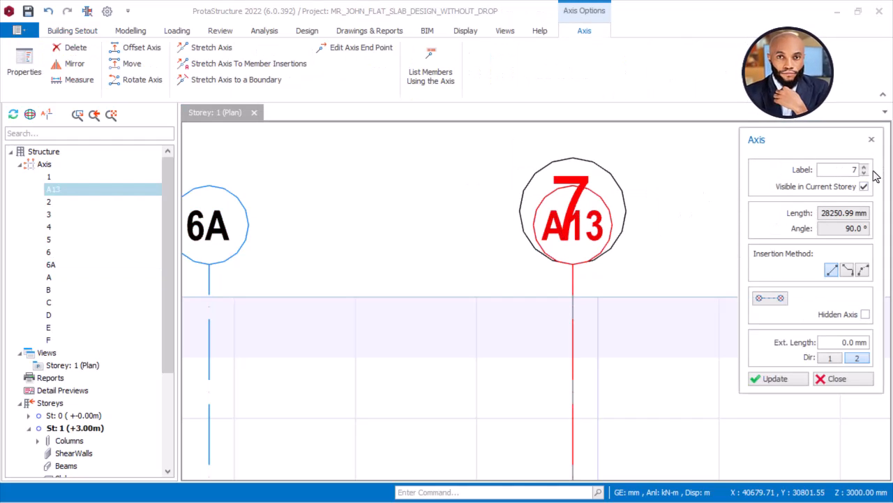
pyautogui.click(776, 382)
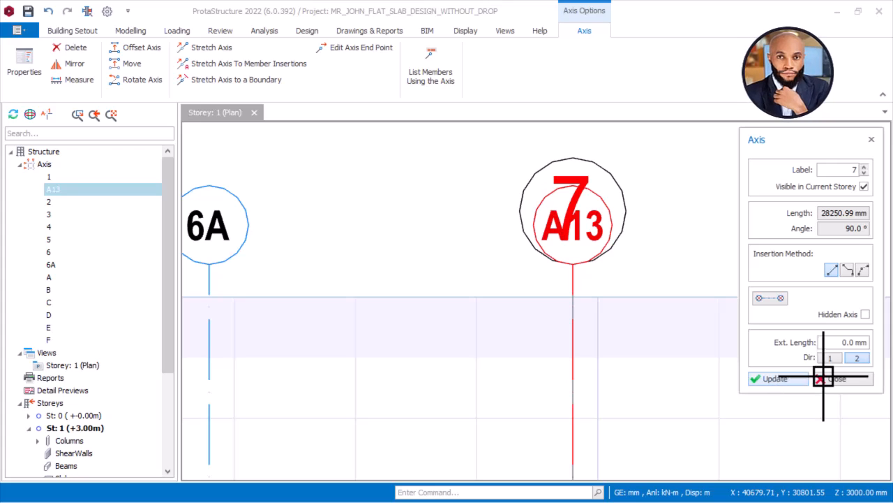
pyautogui.click(833, 379)
# Review the external reference drawing entry for storey 1, keeping its current settings.
pyautogui.scroll(-3, 704, 246)
pyautogui.scroll(-3, 670, 236)
pyautogui.moveTo(597, 235); pyautogui.dragTo(771, 205, button='middle')
pyautogui.moveTo(452, 206); pyautogui.dragTo(555, 207, button='middle')
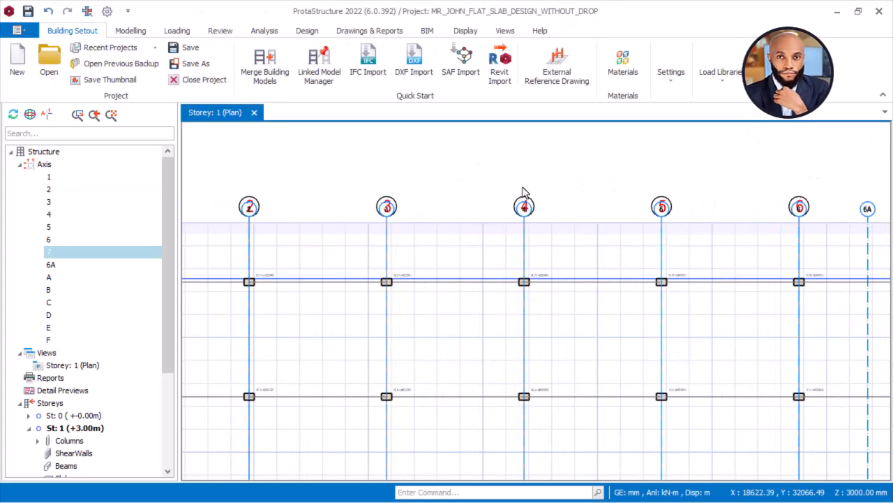
pyautogui.scroll(5, 532, 204)
pyautogui.scroll(2, 520, 226)
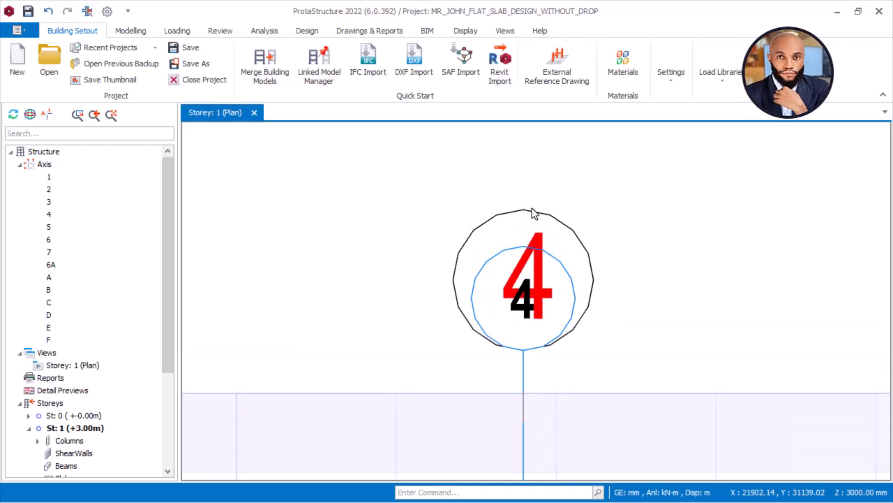
pyautogui.click(557, 75)
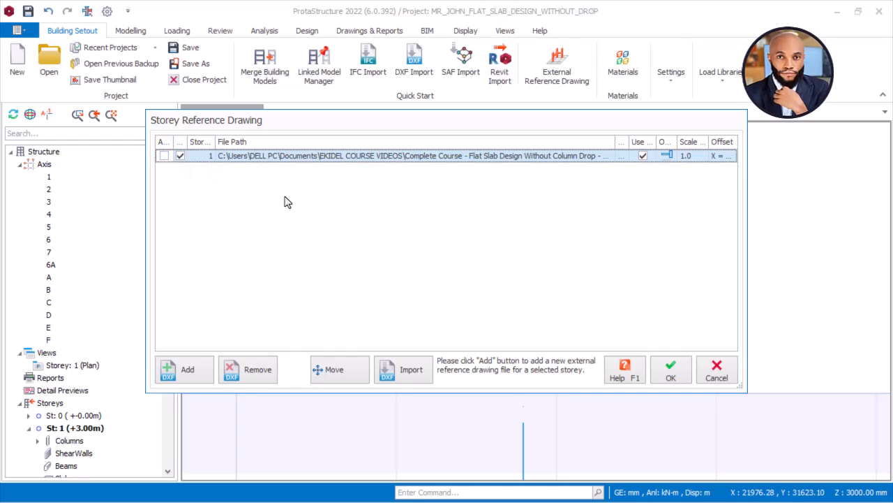
pyautogui.moveTo(352, 133)
pyautogui.mouseDown()
pyautogui.moveTo(437, 311)
pyautogui.moveTo(442, 373)
pyautogui.mouseUp()
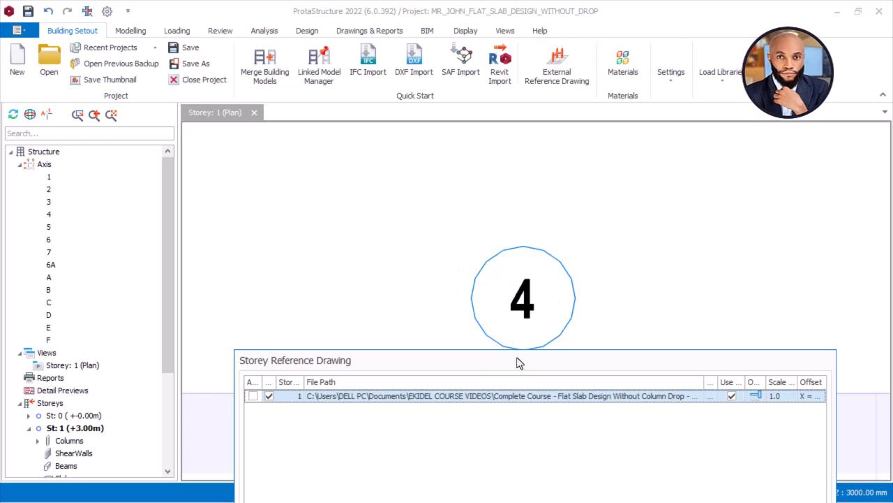
pyautogui.moveTo(517, 366); pyautogui.dragTo(508, 181)
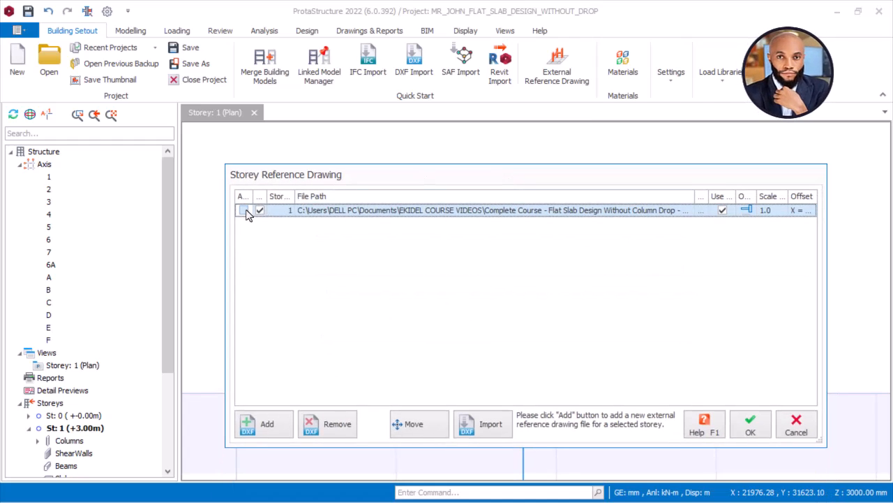
pyautogui.click(762, 433)
# Examine the vertical axis labels against the reference drawing's grid bubbles along the upper edge of the plan.
pyautogui.scroll(-6, 607, 209)
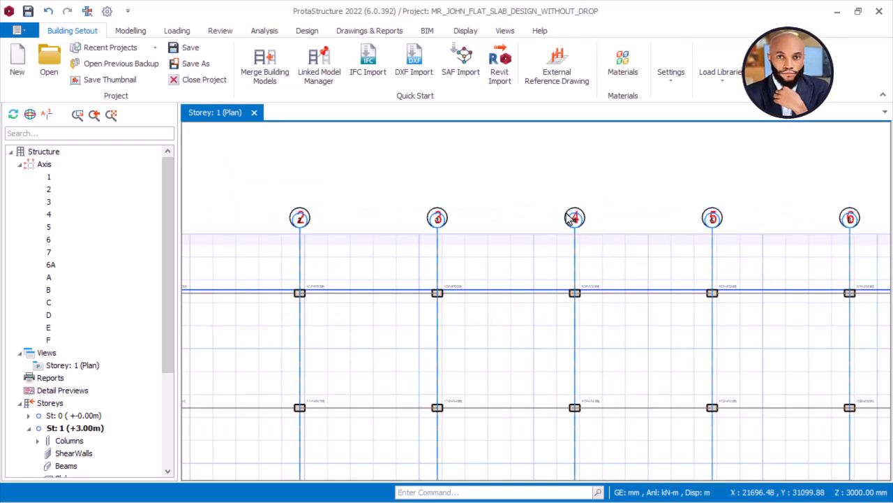
pyautogui.scroll(5, 324, 205)
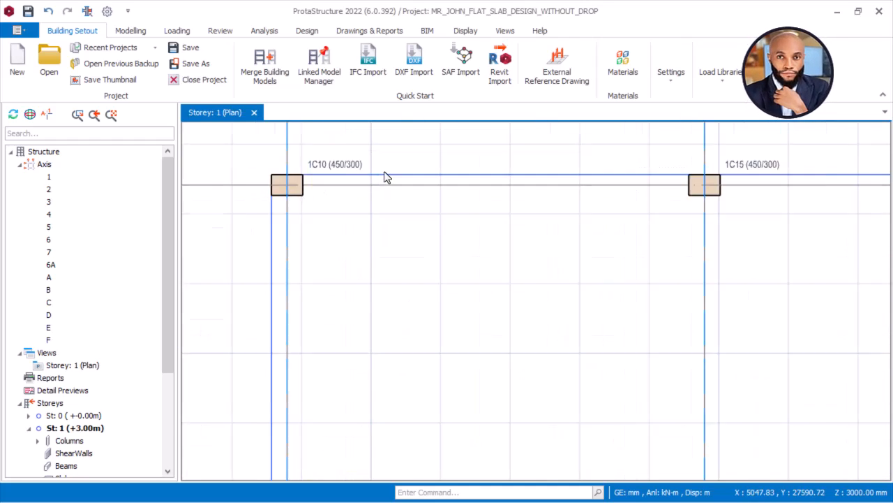
pyautogui.moveTo(325, 201); pyautogui.dragTo(468, 252)
pyautogui.scroll(-3, 385, 219)
pyautogui.moveTo(361, 235); pyautogui.dragTo(345, 314, button='middle')
pyautogui.scroll(2, 382, 185)
pyautogui.scroll(-3, 325, 170)
pyautogui.moveTo(817, 171); pyautogui.dragTo(543, 171, button='middle')
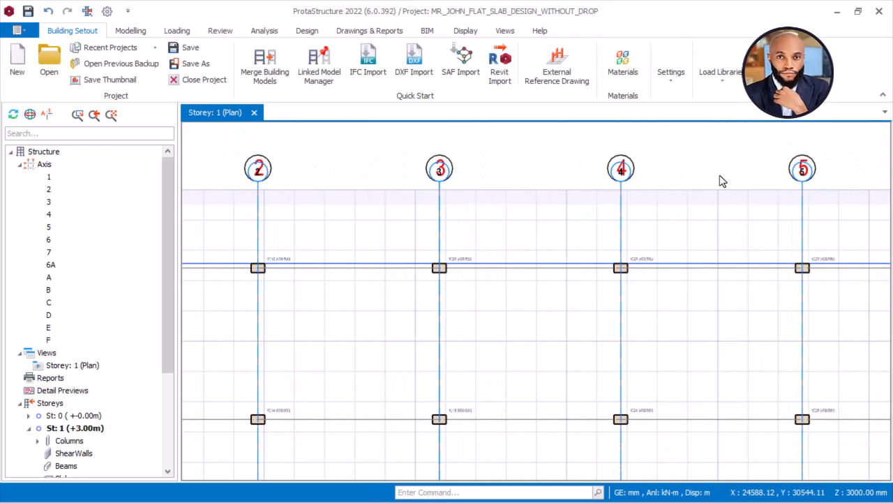
pyautogui.scroll(-2, 524, 259)
# Examine the imported columns at the grid intersections down the first axes and across the lower rows of the plan.
pyautogui.scroll(5, 341, 256)
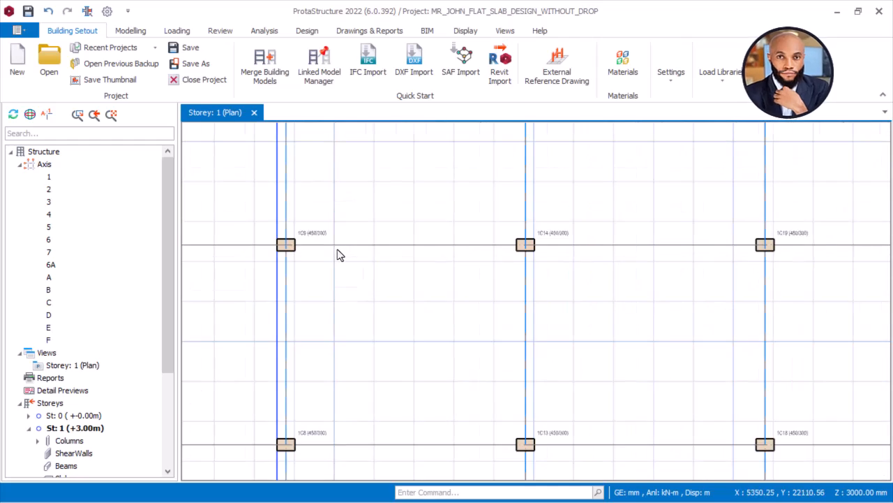
pyautogui.scroll(5, 314, 236)
pyautogui.scroll(-5, 377, 165)
pyautogui.scroll(-4, 361, 263)
pyautogui.scroll(4, 361, 300)
pyautogui.scroll(3, 359, 309)
pyautogui.scroll(-3, 377, 342)
pyautogui.moveTo(382, 397); pyautogui.dragTo(362, 128, button='middle')
pyautogui.moveTo(389, 421); pyautogui.dragTo(389, 149, button='middle')
pyautogui.moveTo(375, 393); pyautogui.dragTo(372, 218, button='middle')
pyautogui.scroll(-2, 382, 240)
pyautogui.scroll(4, 364, 387)
pyautogui.scroll(-3, 351, 324)
pyautogui.moveTo(647, 333); pyautogui.dragTo(481, 334, button='middle')
pyautogui.scroll(3, 567, 337)
pyautogui.scroll(-4, 405, 333)
pyautogui.scroll(3, 668, 332)
pyautogui.scroll(-3, 677, 339)
pyautogui.scroll(3, 638, 335)
pyautogui.moveTo(638, 335); pyautogui.dragTo(387, 314, button='middle')
pyautogui.scroll(-2, 387, 315)
pyautogui.moveTo(540, 317); pyautogui.dragTo(315, 329, button='middle')
pyautogui.scroll(-2, 600, 333)
pyautogui.moveTo(732, 320); pyautogui.dragTo(580, 347, button='middle')
pyautogui.moveTo(671, 342); pyautogui.dragTo(547, 387, button='middle')
pyautogui.scroll(2, 573, 237)
pyautogui.scroll(-2, 698, 229)
pyautogui.scroll(-2, 649, 234)
# Examine the columns and axes of the upper rows, from axis 7 back to the corner at axes 1 and A.
pyautogui.moveTo(560, 250); pyautogui.dragTo(719, 335, button='middle')
pyautogui.scroll(-2, 400, 210)
pyautogui.moveTo(400, 210); pyautogui.dragTo(572, 264, button='middle')
pyautogui.scroll(-2, 499, 235)
pyautogui.moveTo(791, 125); pyautogui.dragTo(783, 202, button='middle')
pyautogui.scroll(2, 782, 201)
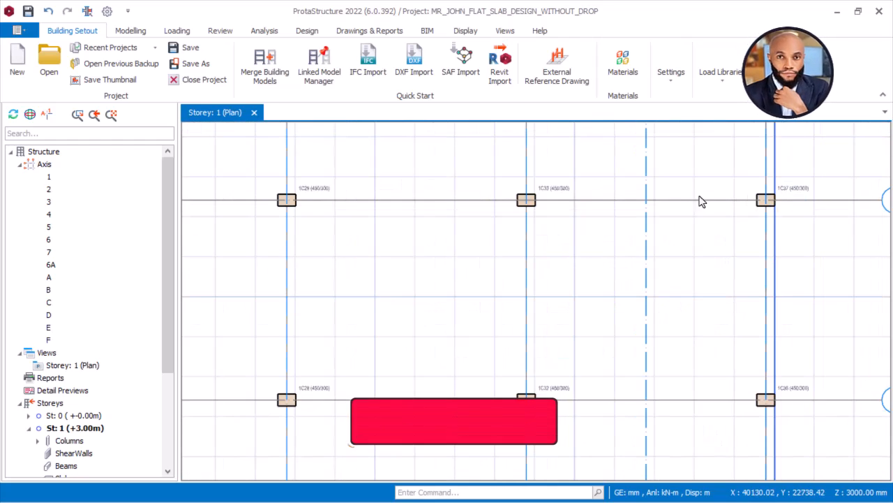
pyautogui.scroll(2, 728, 199)
pyautogui.scroll(-2, 644, 241)
pyautogui.scroll(-1, 658, 235)
pyautogui.scroll(-2, 659, 235)
pyautogui.moveTo(386, 193); pyautogui.dragTo(468, 194, button='middle')
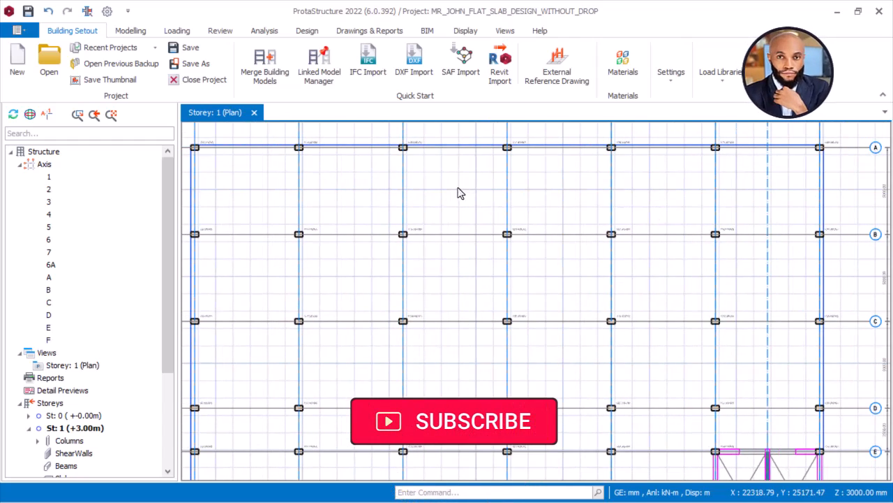
pyautogui.scroll(-1, 440, 185)
pyautogui.moveTo(328, 162); pyautogui.dragTo(417, 200, button='middle')
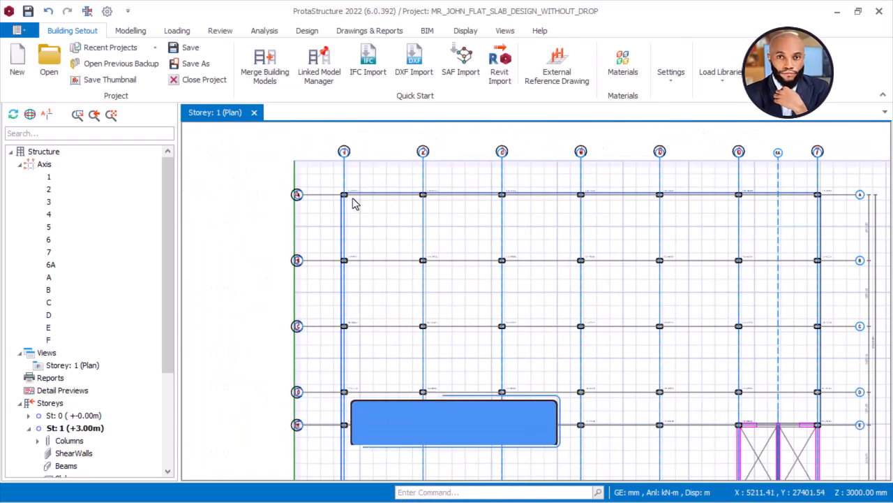
pyautogui.scroll(2, 351, 199)
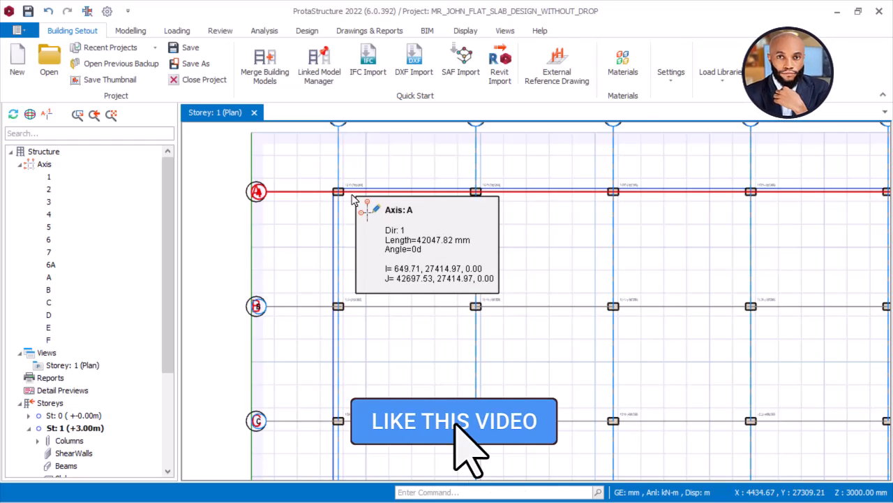
# Examine the whole storey plan, from the axis bubbles along the upper edge to the bay dimensions below axis F.
pyautogui.scroll(-1, 354, 195)
pyautogui.scroll(-2, 354, 189)
pyautogui.moveTo(427, 222); pyautogui.dragTo(351, 181, button='middle')
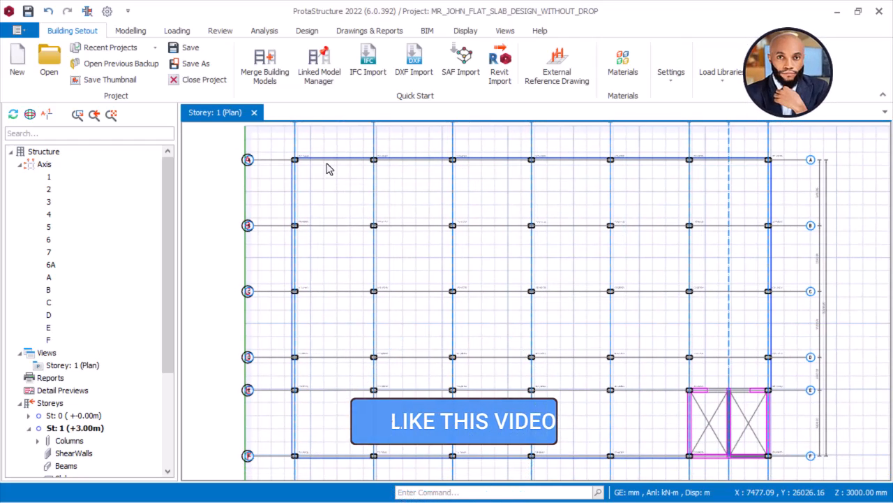
pyautogui.click(136, 34)
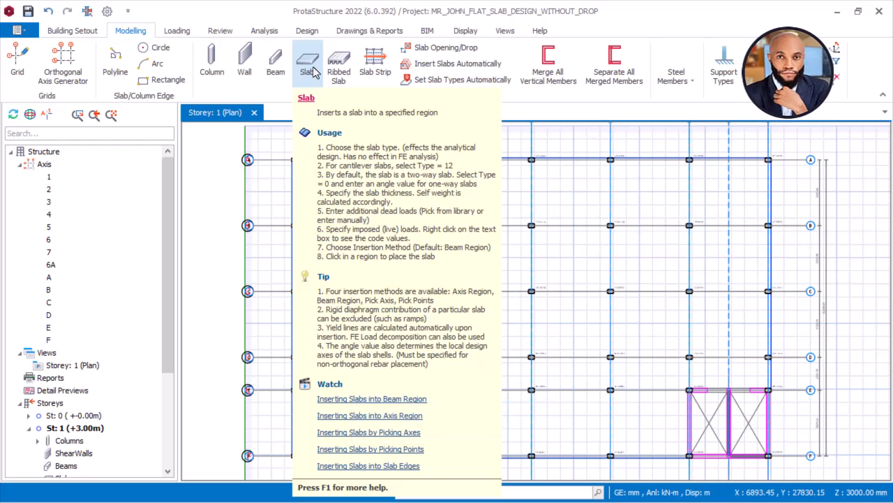
pyautogui.moveTo(794, 192); pyautogui.dragTo(719, 225, button='middle')
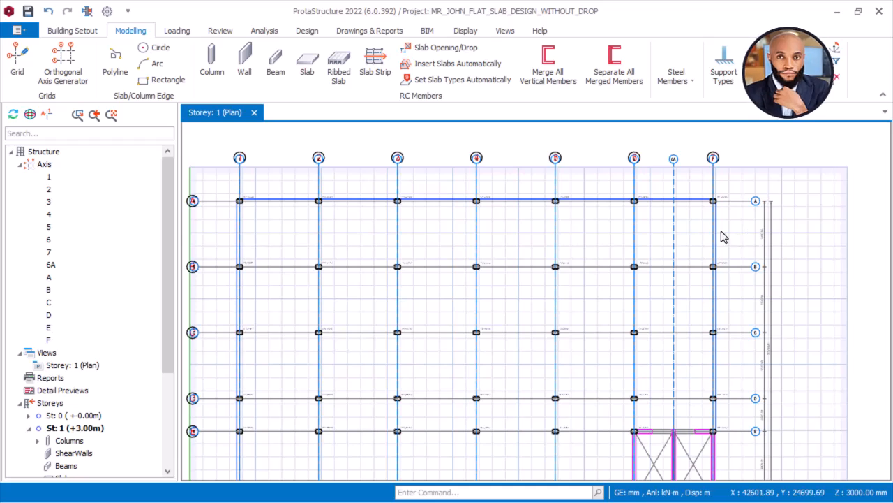
pyautogui.scroll(-4, 725, 227)
pyautogui.moveTo(754, 289); pyautogui.dragTo(740, 252, button='middle')
pyautogui.scroll(5, 683, 389)
pyautogui.moveTo(728, 362); pyautogui.dragTo(755, 350, button='middle')
pyautogui.scroll(-2, 755, 350)
pyautogui.scroll(5, 426, 319)
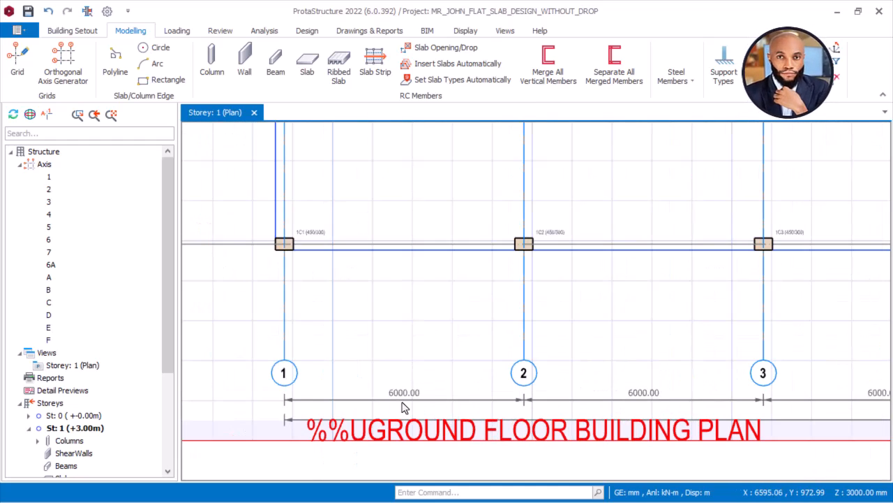
# Examine the core between axes 6 and 7 and the column rows along axes D, E and F.
pyautogui.scroll(-4, 600, 361)
pyautogui.scroll(6, 600, 359)
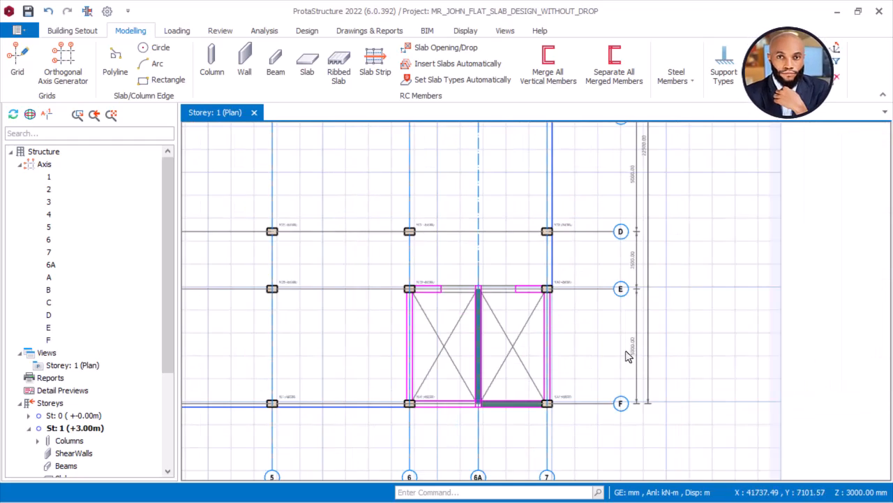
pyautogui.scroll(-4, 658, 343)
pyautogui.scroll(5, 343, 291)
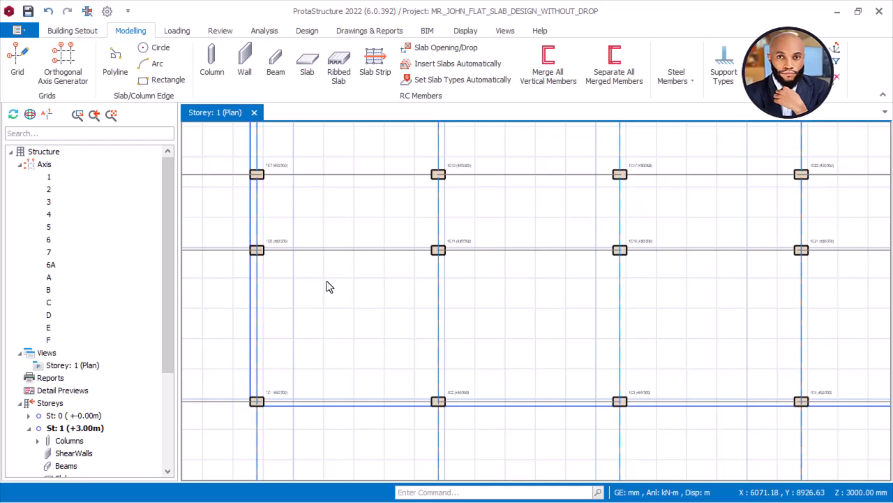
pyautogui.scroll(-4, 328, 286)
pyautogui.scroll(5, 389, 325)
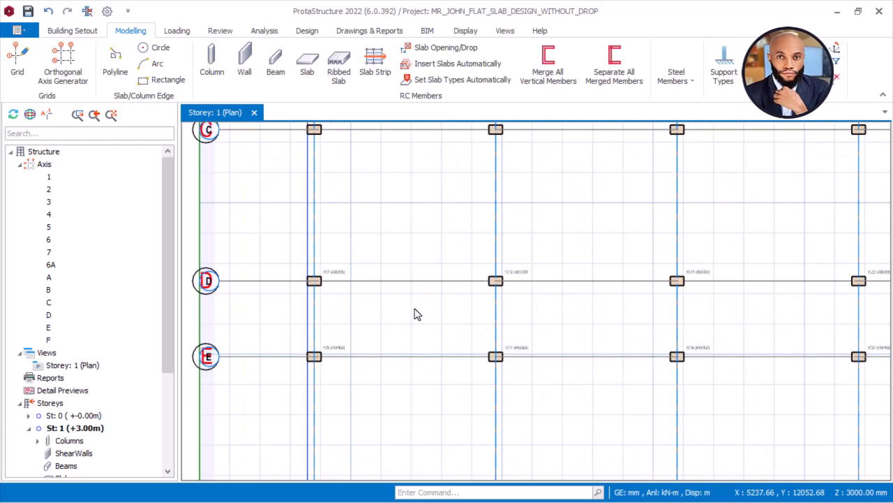
# Examine the column rows along axes A, B and C and the corner bay at axes 1 and A.
pyautogui.moveTo(412, 287); pyautogui.dragTo(424, 385, button='middle')
pyautogui.scroll(-2, 464, 252)
pyautogui.moveTo(466, 233); pyautogui.dragTo(457, 380, button='middle')
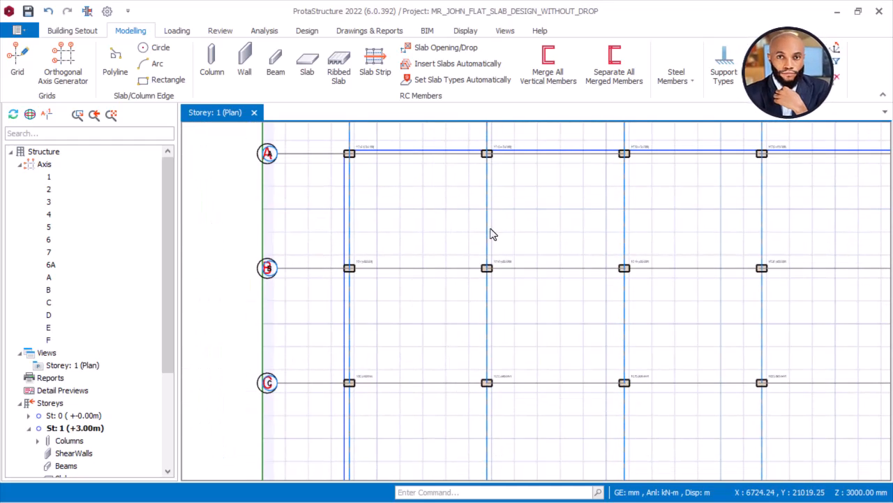
pyautogui.scroll(-3, 450, 207)
pyautogui.moveTo(548, 205); pyautogui.dragTo(559, 185, button='middle')
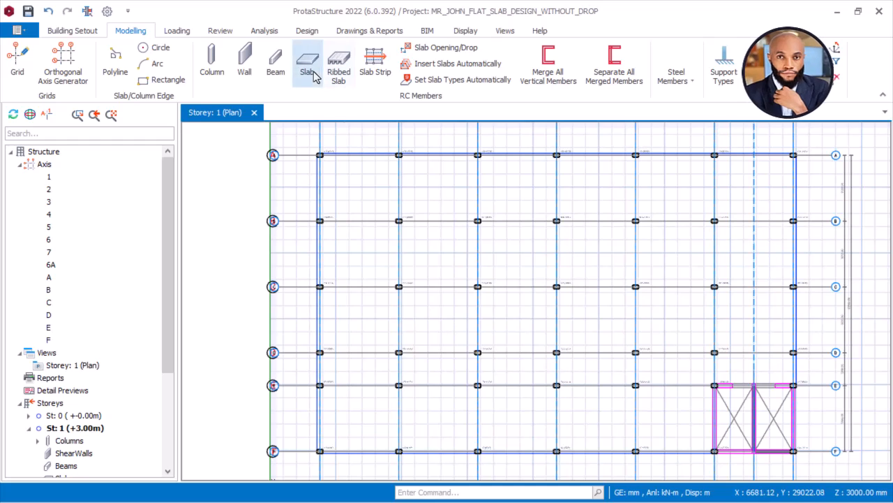
pyautogui.scroll(3, 363, 165)
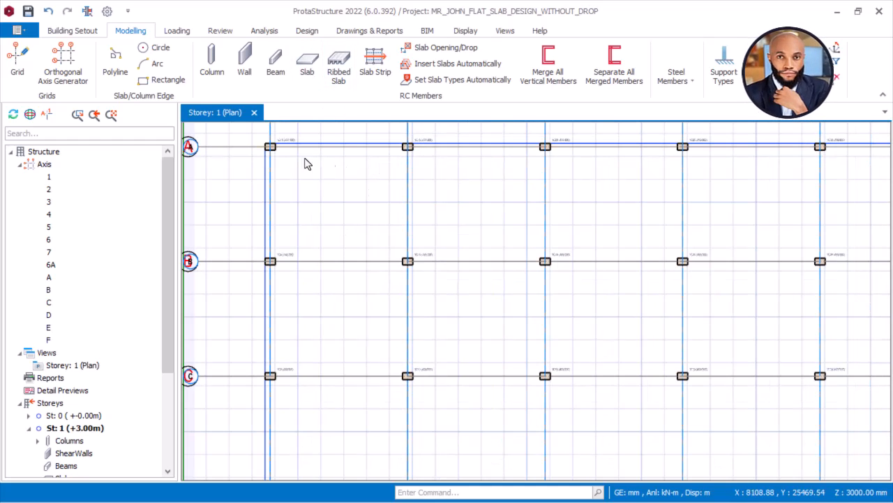
pyautogui.moveTo(332, 181); pyautogui.dragTo(433, 201, button='middle')
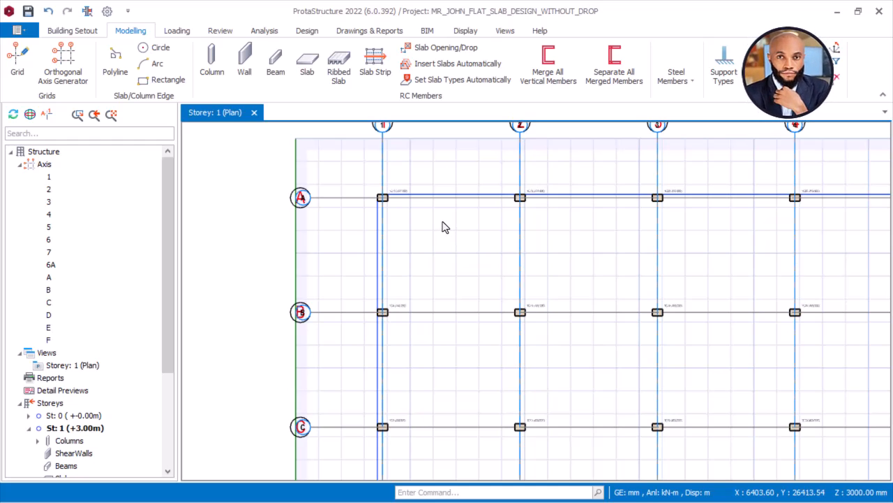
# Start the Slab command and generate the load cases and combinations with the Loading Generator's default dead, live, pattern and notional loading settings.
pyautogui.click(308, 68)
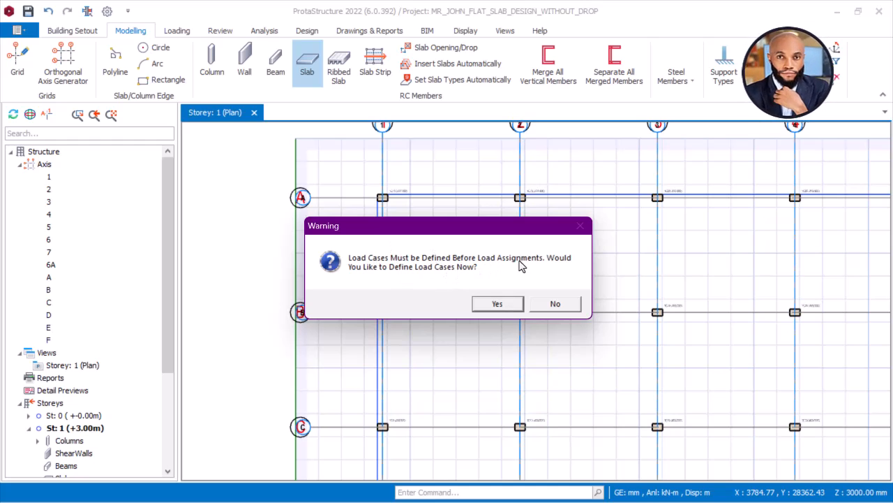
pyautogui.click(497, 305)
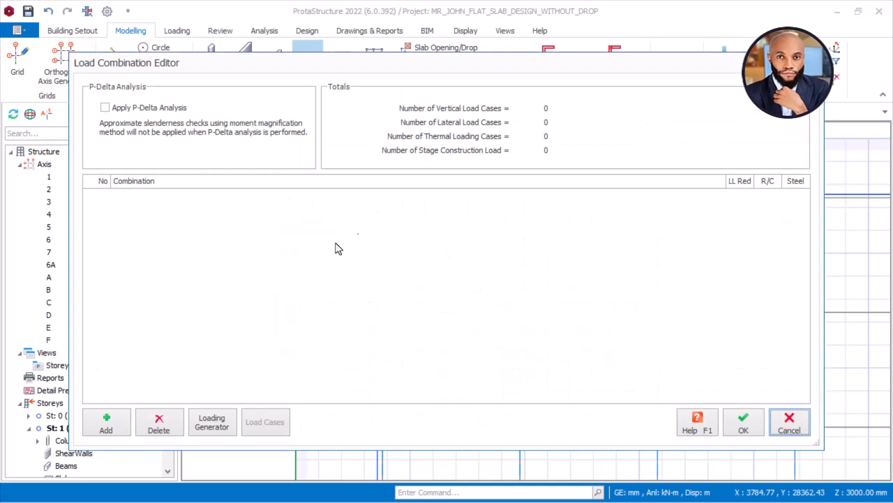
pyautogui.click(209, 428)
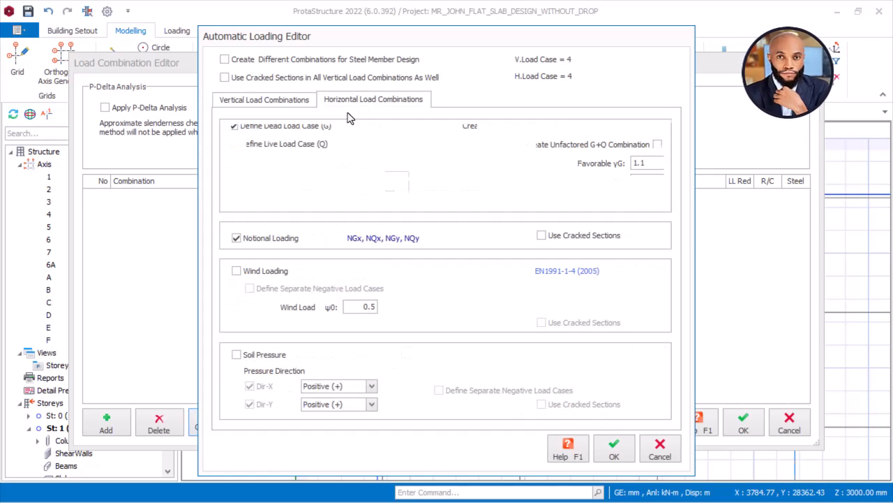
pyautogui.click(378, 103)
pyautogui.click(296, 108)
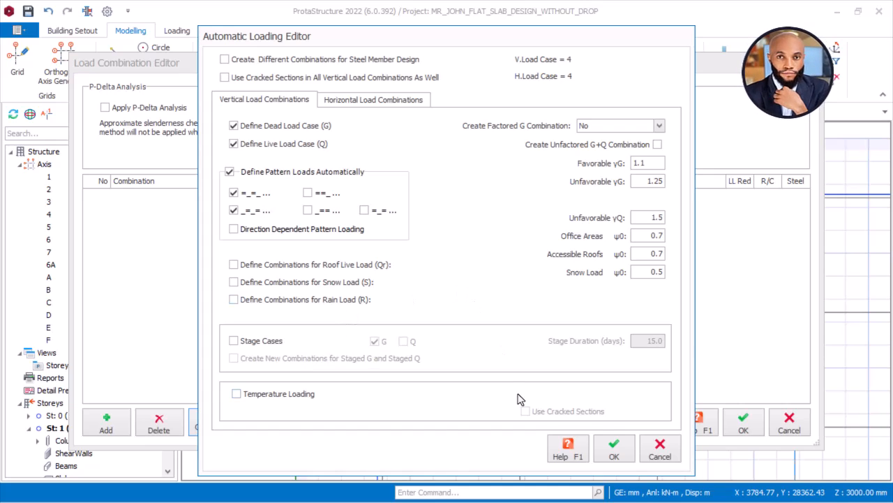
pyautogui.click(619, 452)
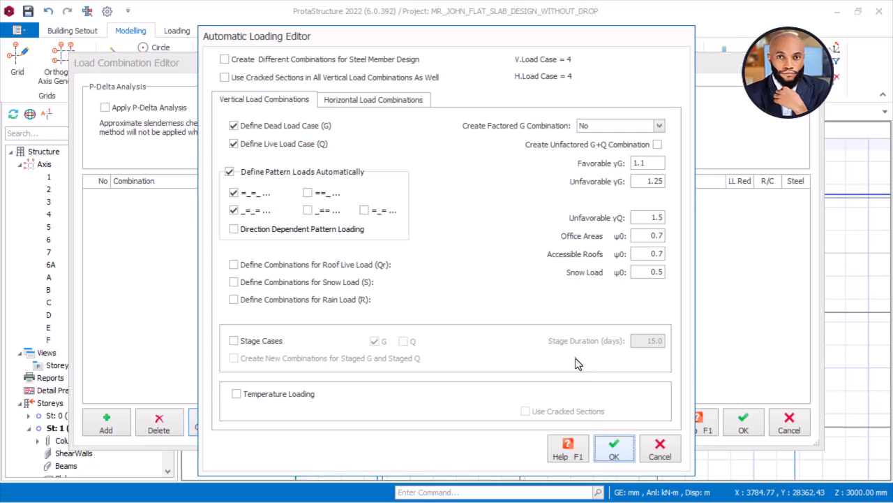
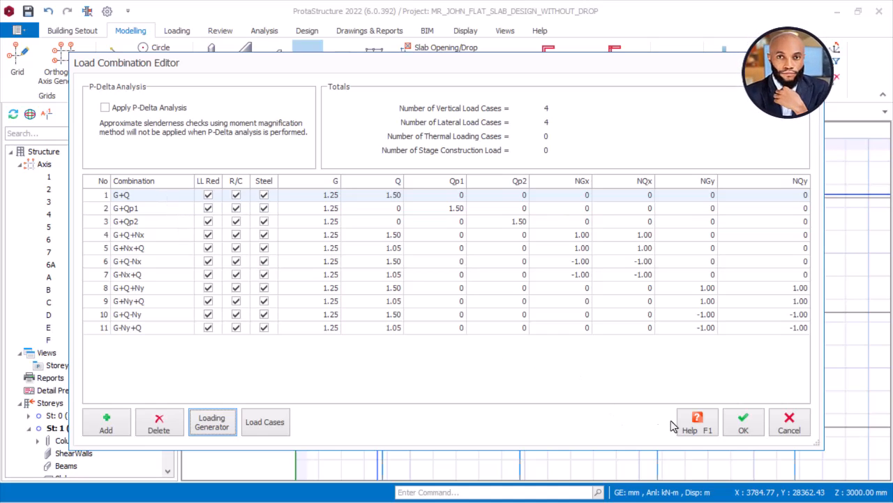
pyautogui.click(741, 423)
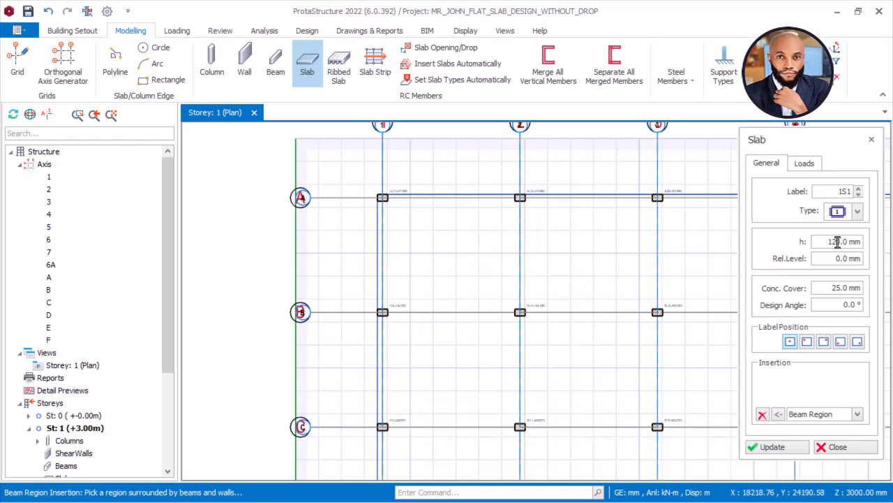
# Set the thickness h of the new slab to 250 mm.
pyautogui.moveTo(824, 241); pyautogui.dragTo(864, 243)
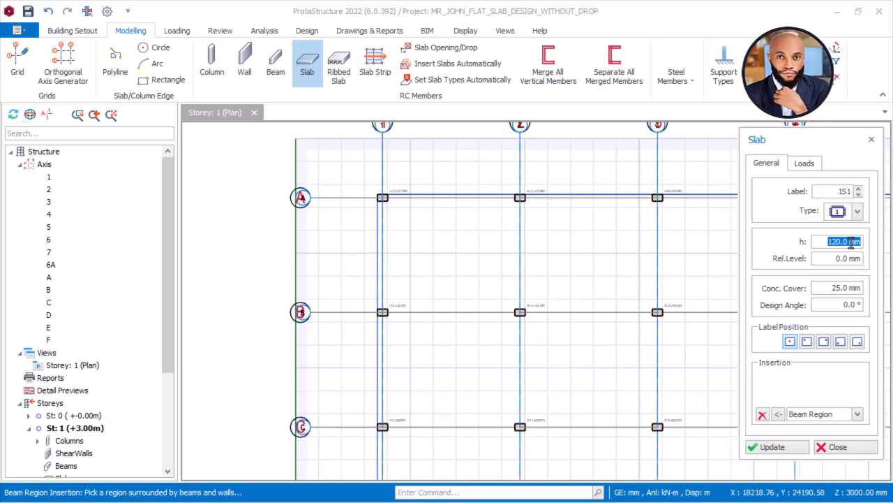
pyautogui.write('25')
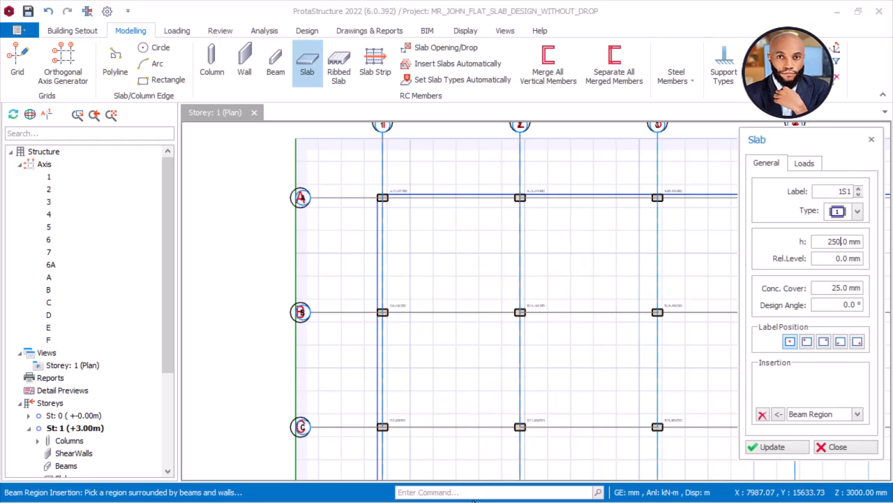
# Switch to the FLAT SLAB BUILDING PLAN drawing in AutoCAD and open the QuickCalc calculator beside the corner bay at axes A and 1.
pyautogui.click(837, 12)
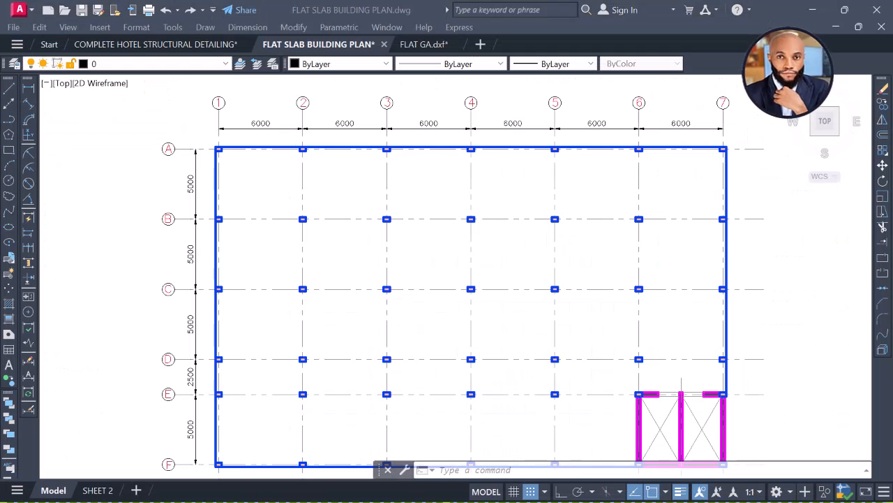
pyautogui.moveTo(251, 154); pyautogui.dragTo(356, 187, button='middle')
pyautogui.scroll(4, 356, 187)
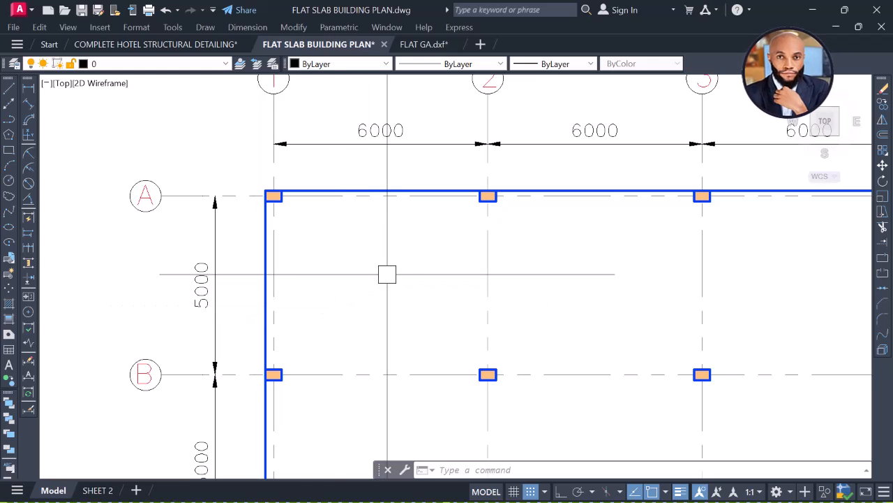
pyautogui.write('QC')
pyautogui.press('Return')
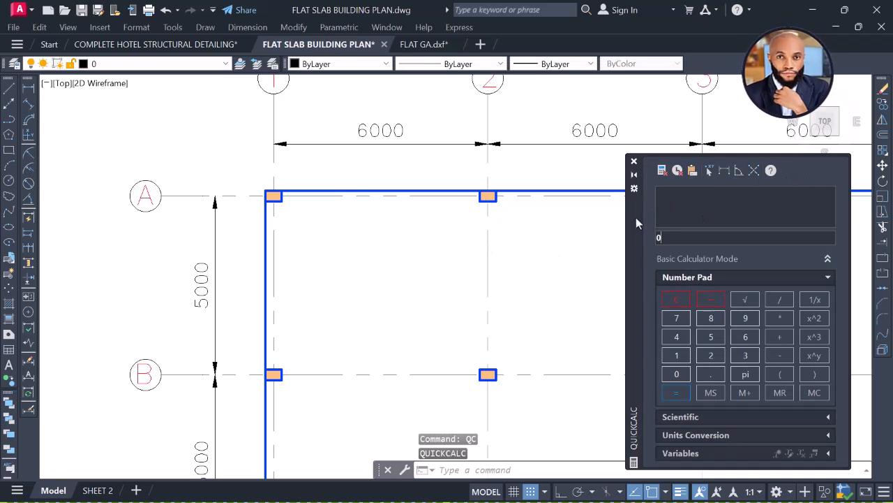
pyautogui.moveTo(636, 216); pyautogui.dragTo(634, 167)
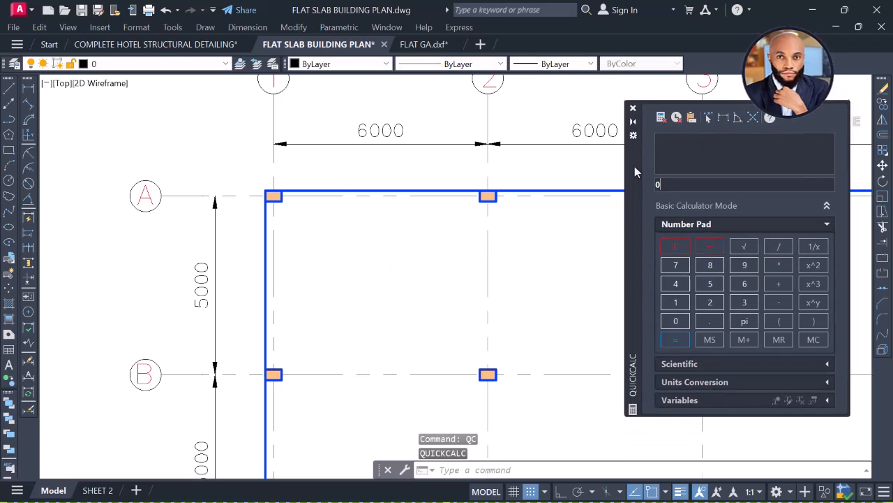
# Calculate the slab depth for the 6000 span as 6000/26, and clear the entry.
pyautogui.click(744, 282)
pyautogui.click(665, 321)
pyautogui.doubleClick(665, 321)
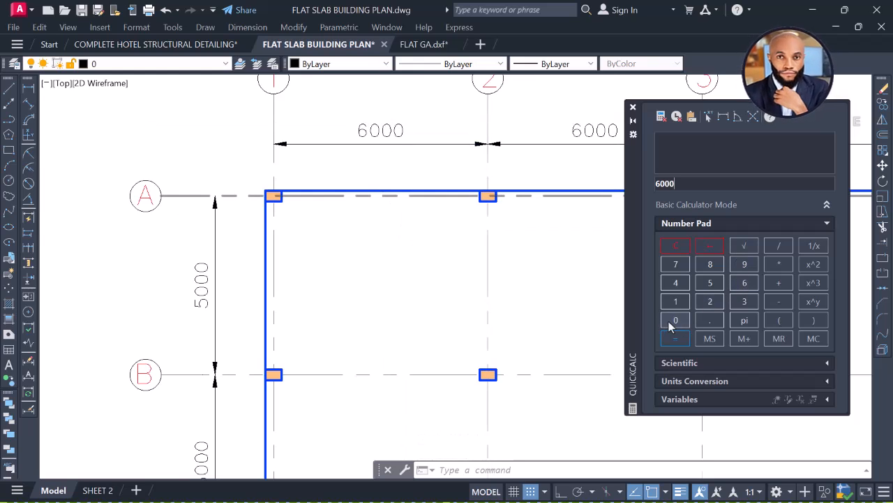
pyautogui.click(780, 246)
pyautogui.click(714, 303)
pyautogui.click(742, 286)
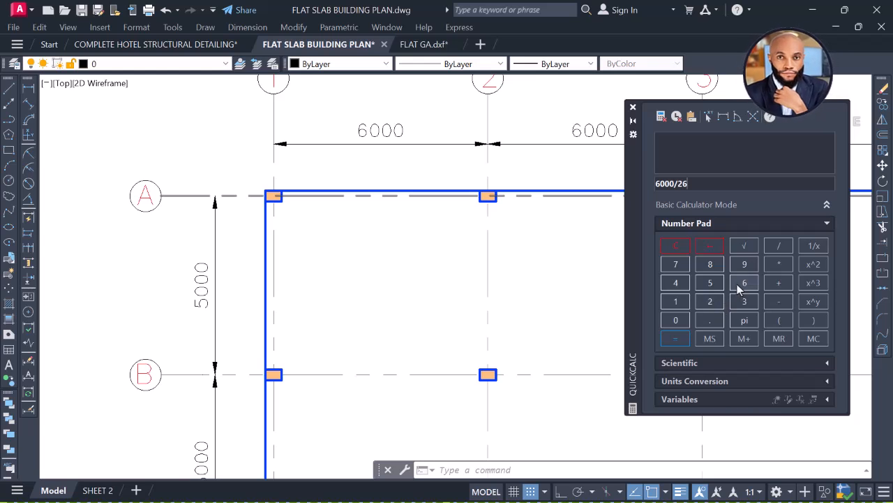
pyautogui.click(676, 340)
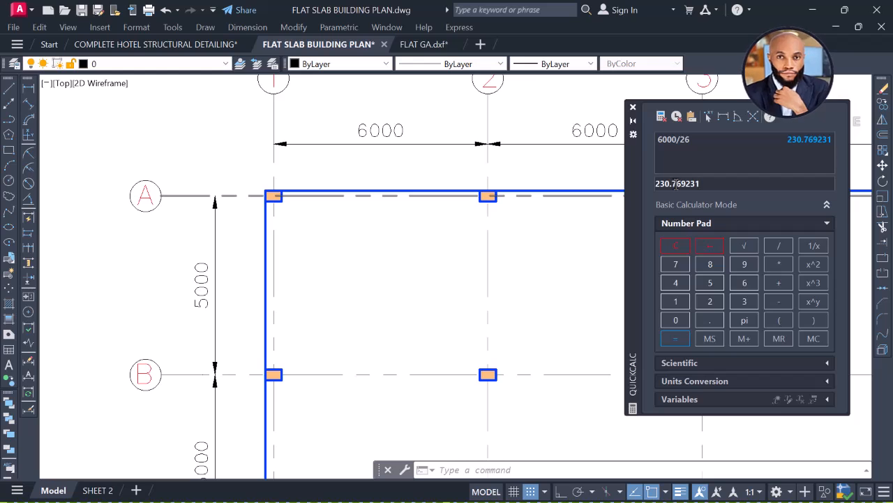
pyautogui.click(675, 246)
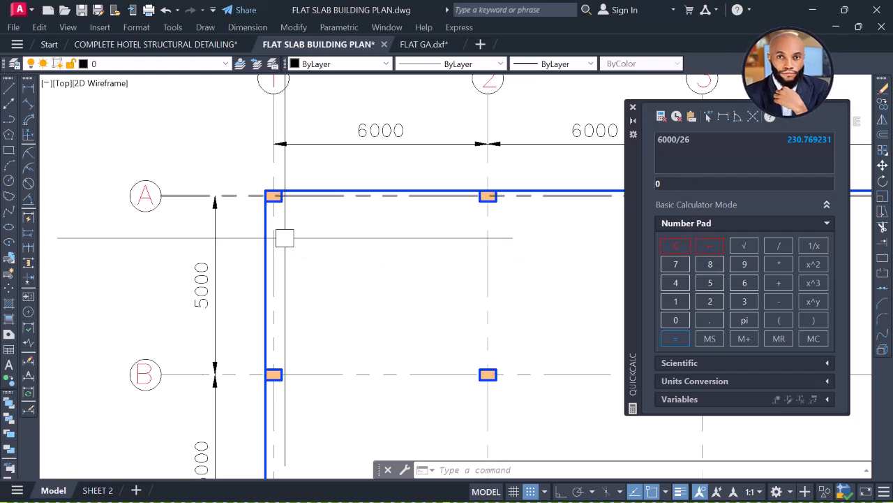
# Calculate the slab depth for the 5000 span as 5000/26, and clear the entry.
pyautogui.click(710, 283)
pyautogui.click(675, 320)
pyautogui.click(676, 320)
pyautogui.click(677, 320)
pyautogui.click(776, 247)
pyautogui.click(705, 304)
pyautogui.click(743, 286)
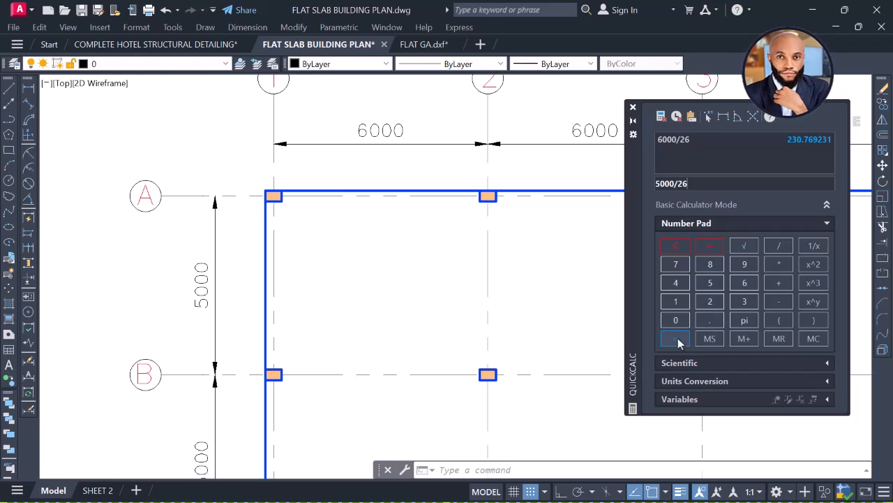
pyautogui.click(677, 337)
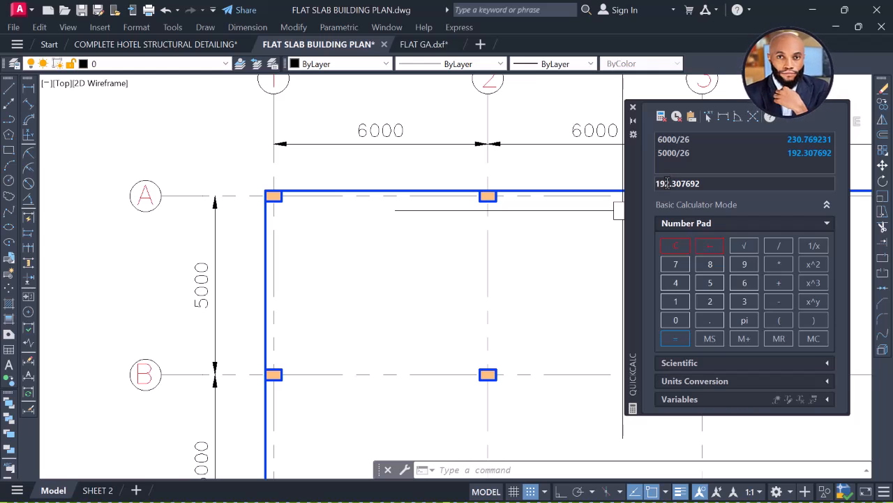
pyautogui.click(681, 246)
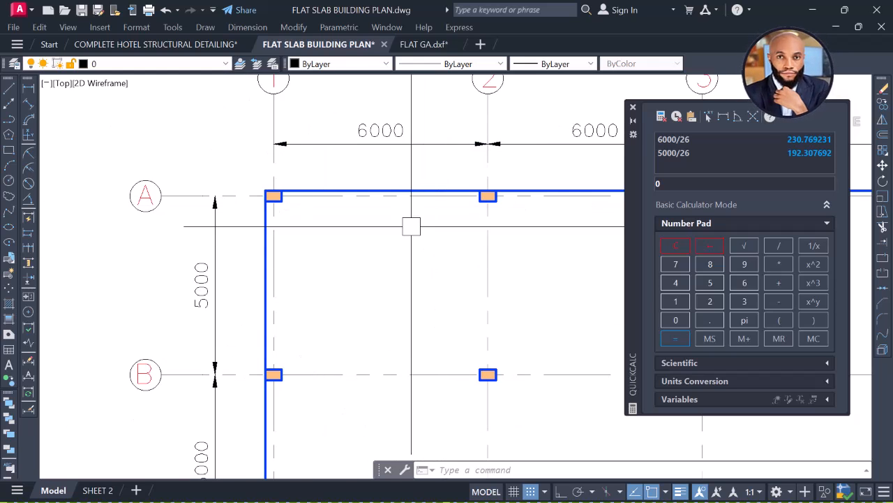
# Calculate the slab depth for a 5500 average span as 5500/26, and close the calculator.
pyautogui.click(719, 284)
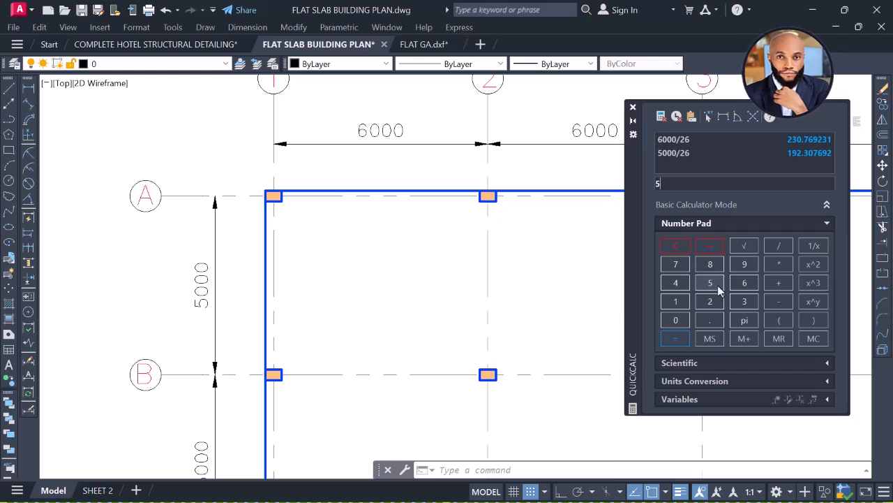
pyautogui.click(716, 280)
pyautogui.click(680, 318)
pyautogui.click(782, 248)
pyautogui.click(675, 338)
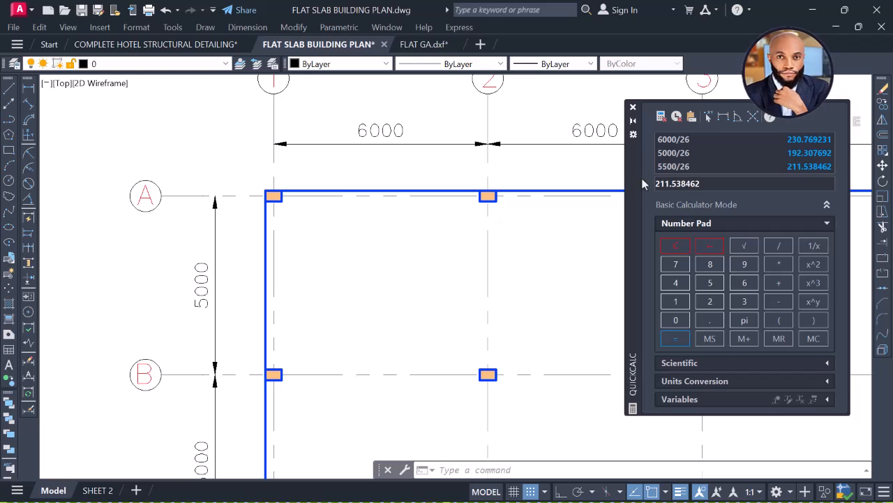
pyautogui.click(633, 108)
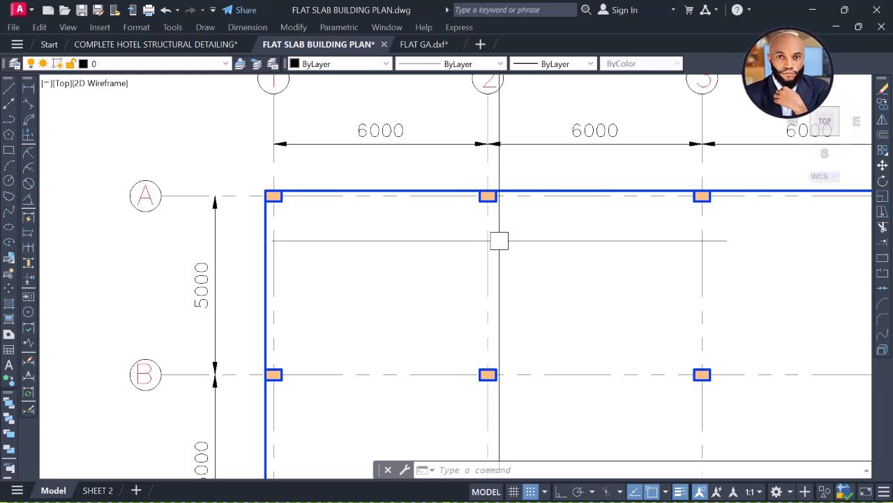
pyautogui.scroll(-4, 480, 199)
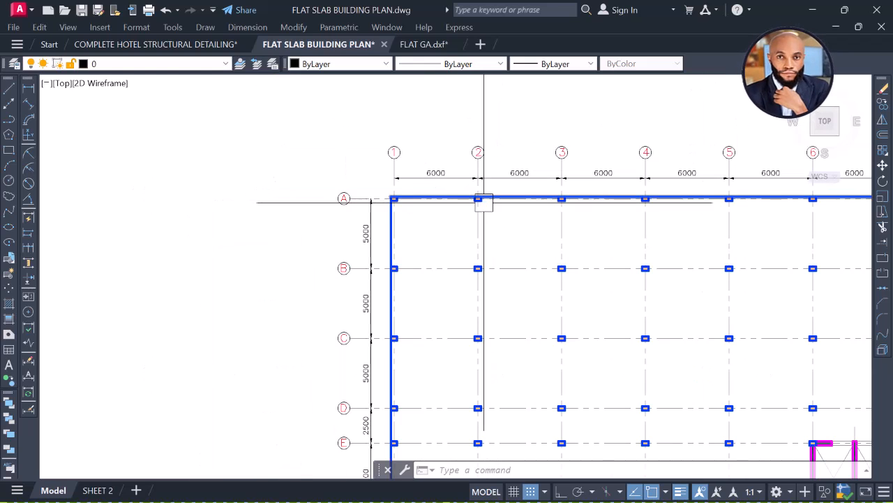
pyautogui.moveTo(479, 235); pyautogui.dragTo(439, 208, button='middle')
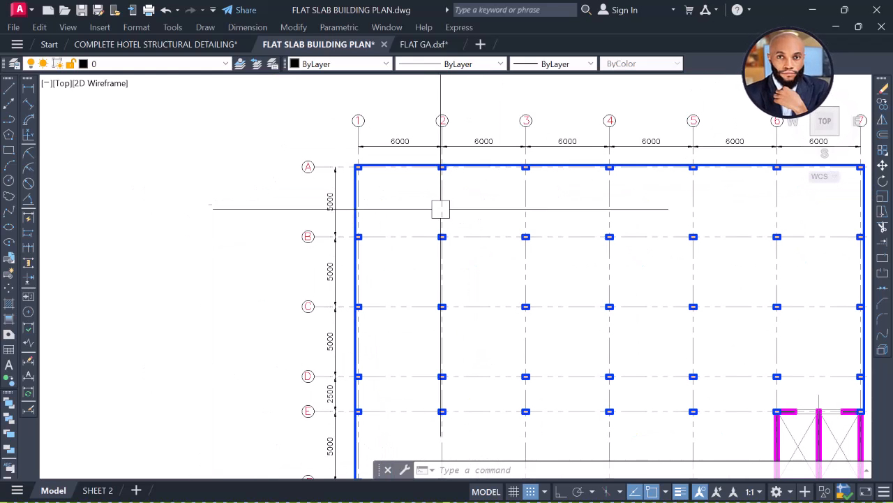
pyautogui.scroll(2, 429, 162)
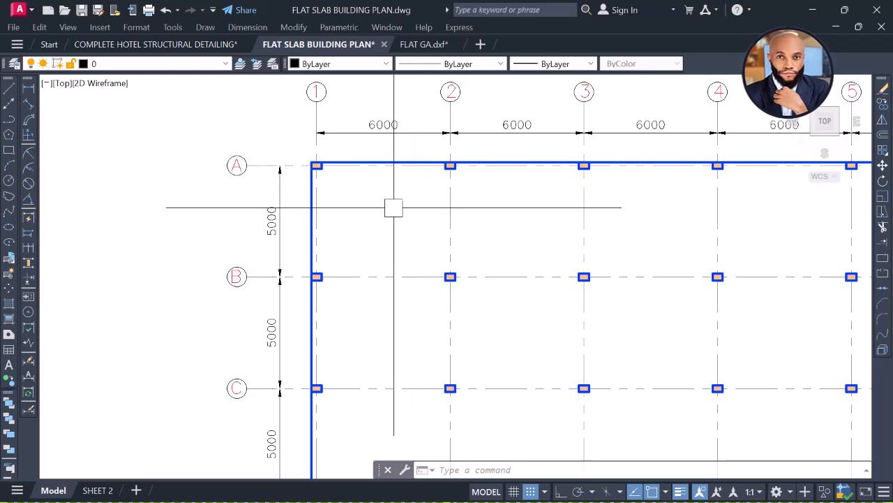
pyautogui.scroll(-2, 417, 202)
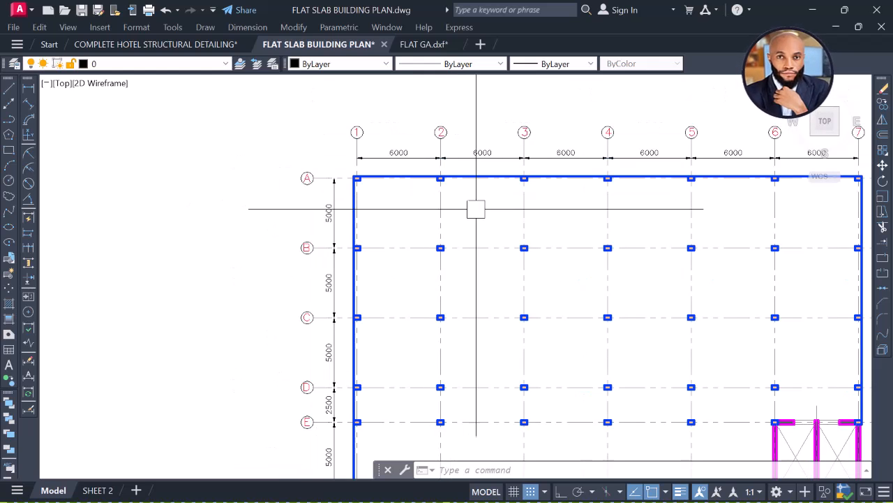
pyautogui.moveTo(500, 216); pyautogui.dragTo(445, 200, button='middle')
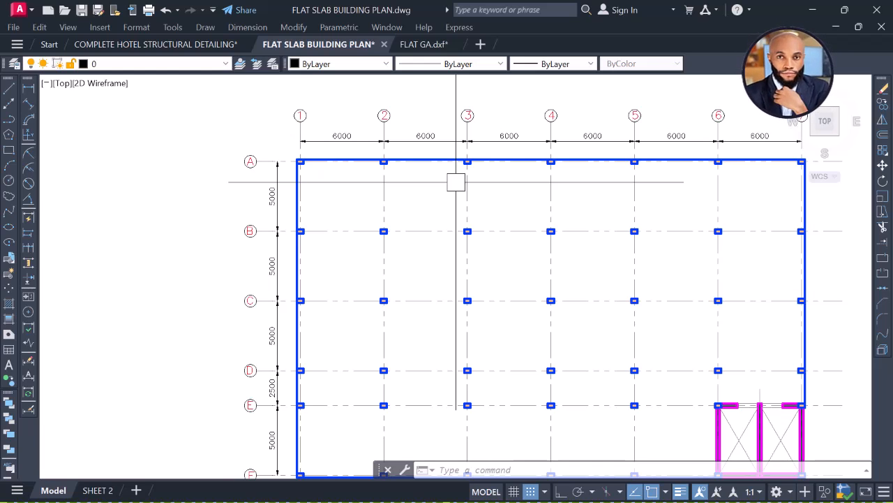
pyautogui.scroll(2, 318, 161)
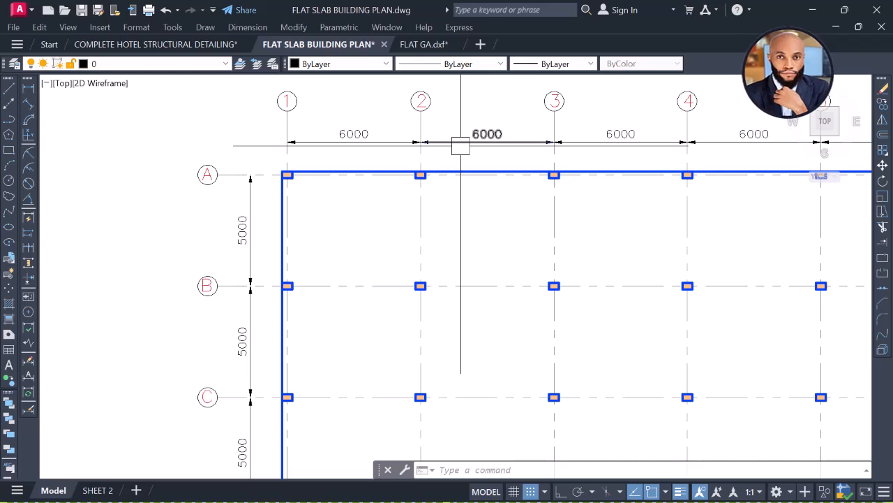
# Open the QuickCalc calculator, calculate the slab depth for an 8000 span as 8000/26, and close the calculator.
pyautogui.write('QC')
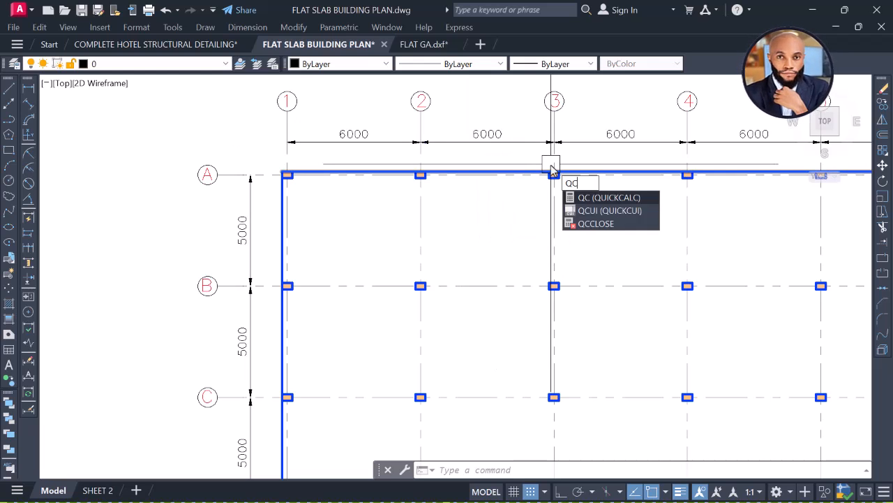
pyautogui.press('Return')
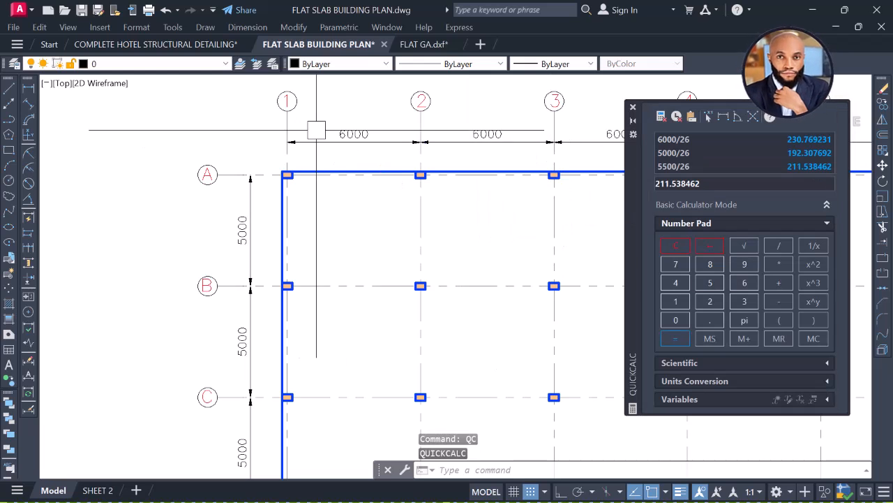
pyautogui.click(710, 264)
pyautogui.click(676, 321)
pyautogui.click(677, 320)
pyautogui.click(676, 320)
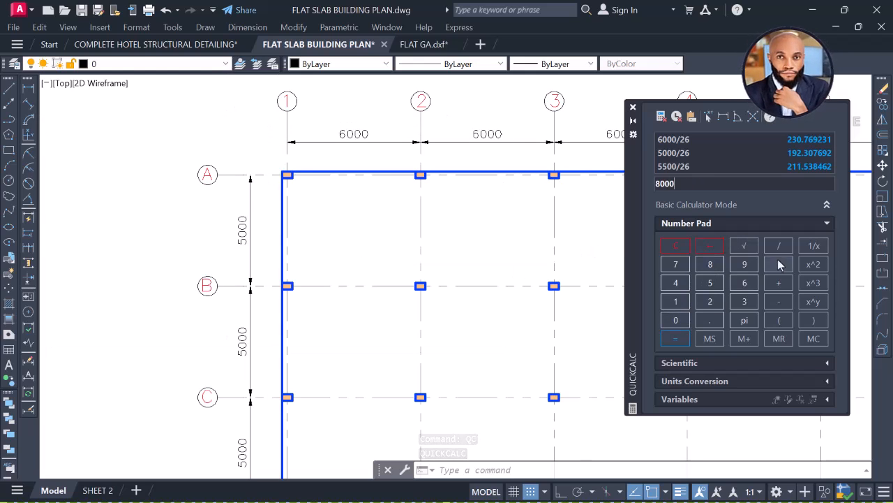
pyautogui.click(782, 248)
pyautogui.click(739, 285)
pyautogui.click(679, 338)
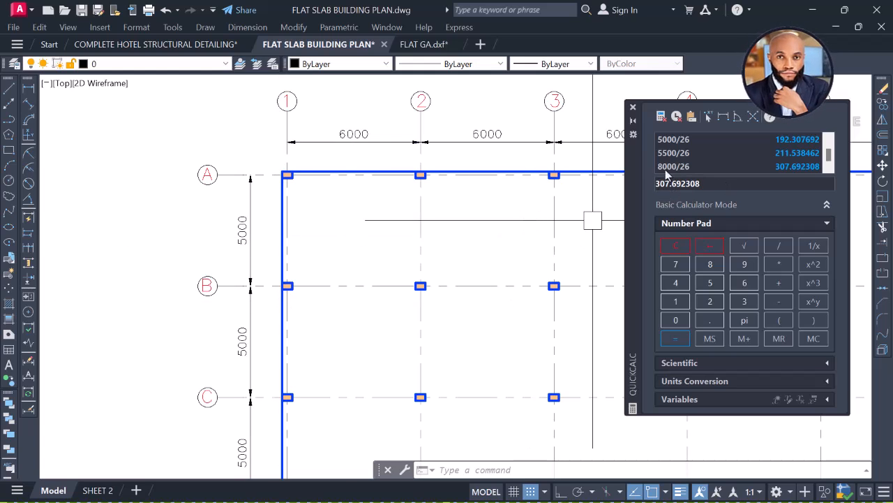
pyautogui.click(633, 108)
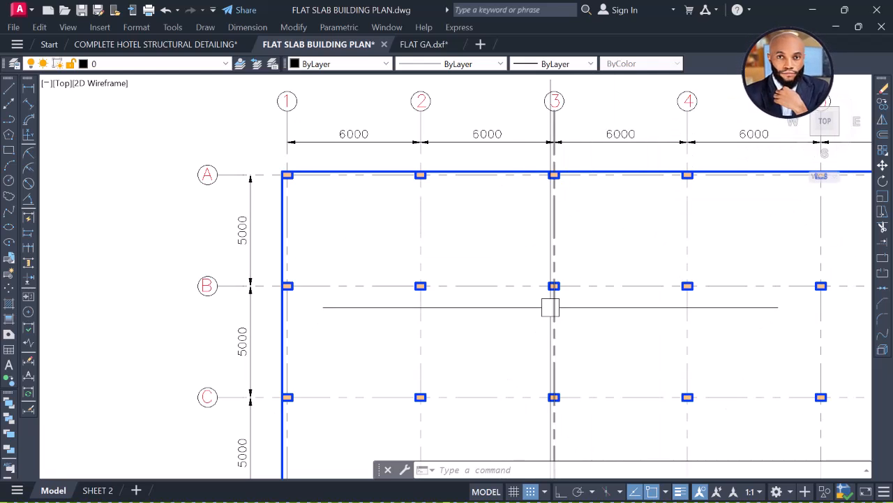
# Switch to ProtaStructure and review the thickness and concrete cover values in the slab properties.
pyautogui.press('super')
pyautogui.press('Escape')
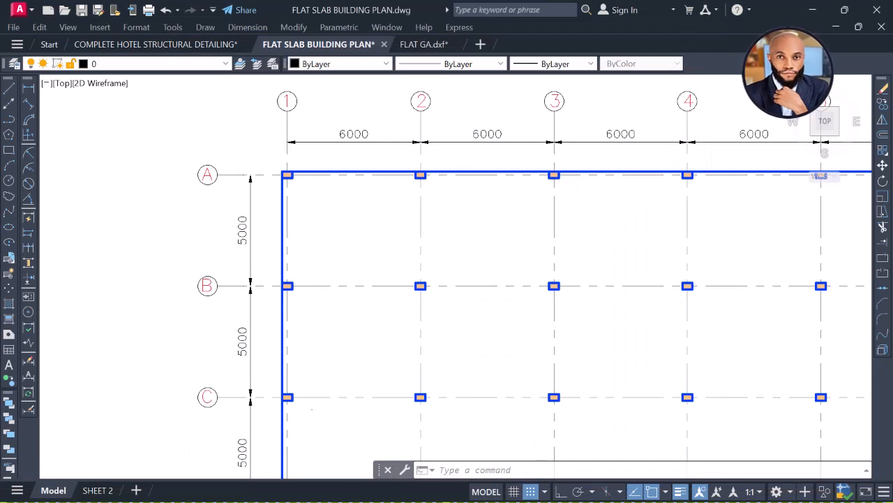
pyautogui.press('super')
pyautogui.click(485, 487)
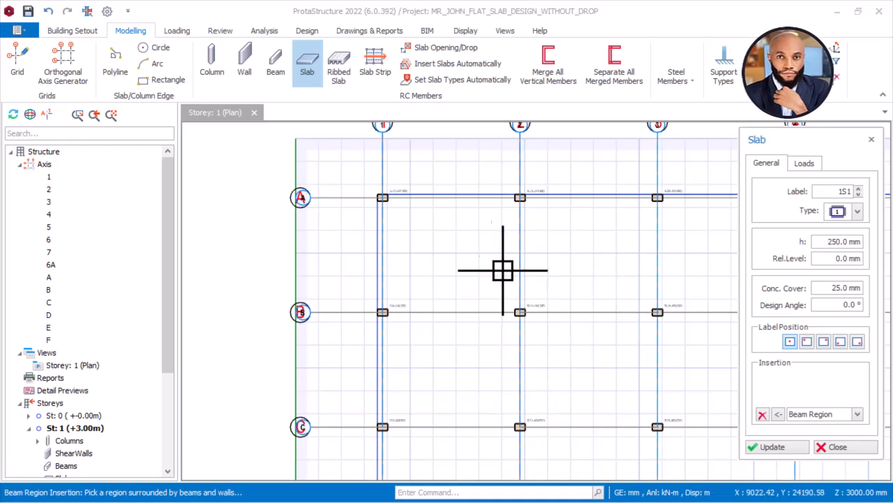
pyautogui.click(840, 240)
pyautogui.moveTo(824, 241); pyautogui.dragTo(860, 242)
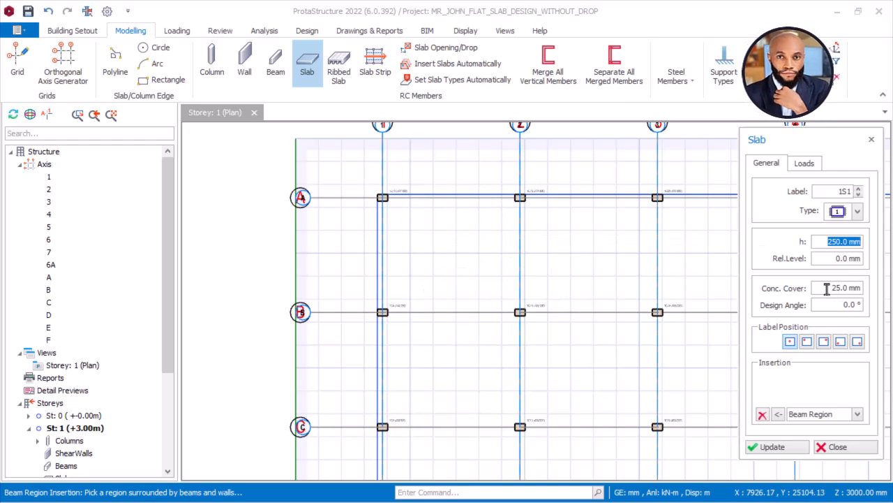
pyautogui.moveTo(828, 289); pyautogui.dragTo(850, 292)
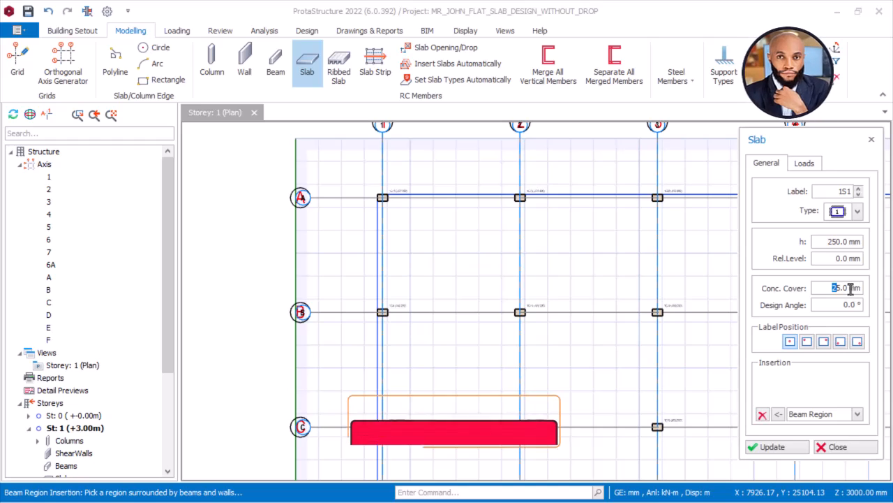
# Set the slab's dead load to 1.65 kN/m2.
pyautogui.click(809, 164)
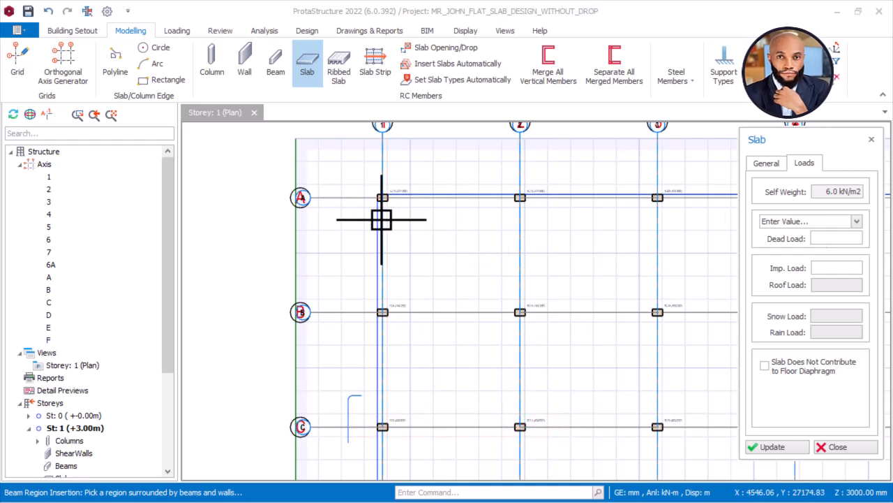
pyautogui.scroll(-4, 345, 203)
pyautogui.scroll(3, 447, 210)
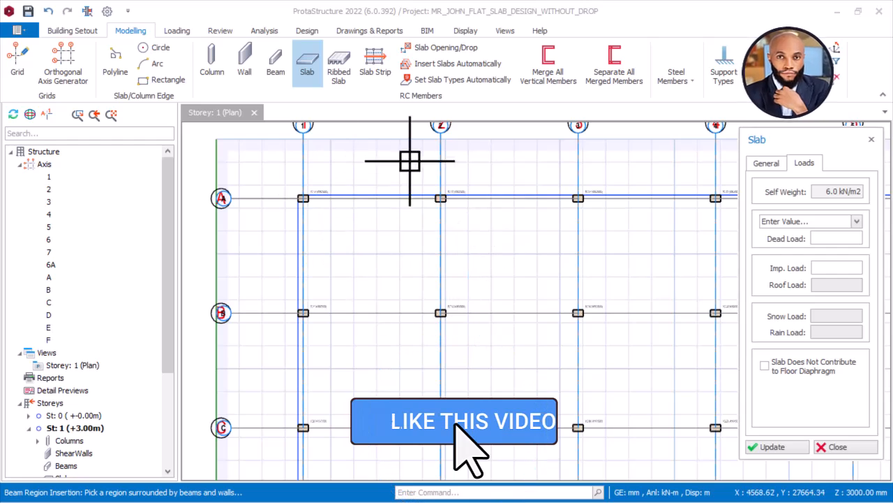
pyautogui.click(848, 239)
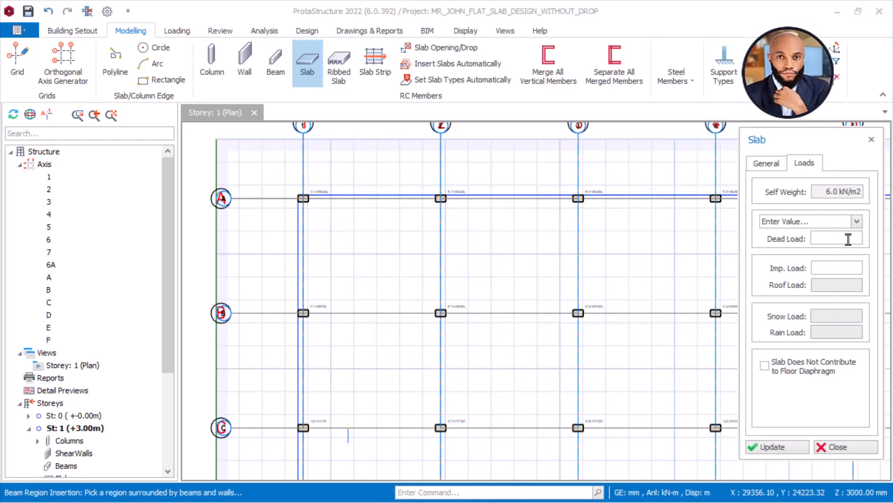
pyautogui.write('1')
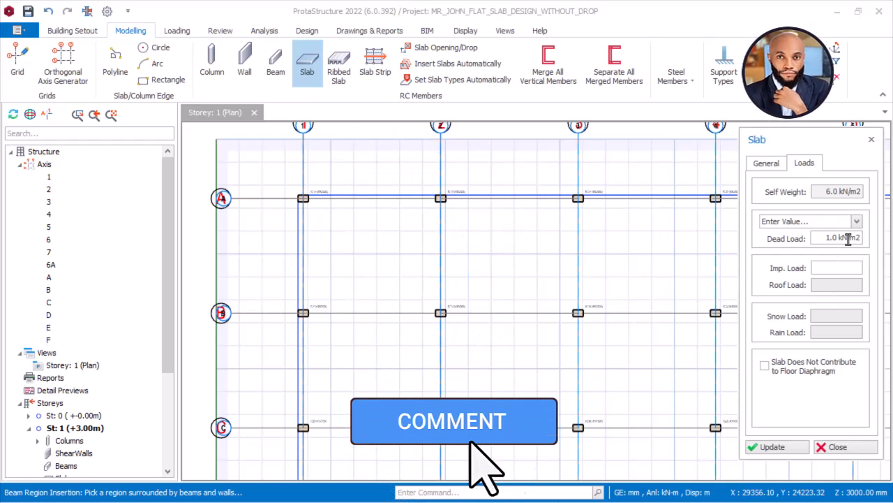
pyautogui.write('.65')
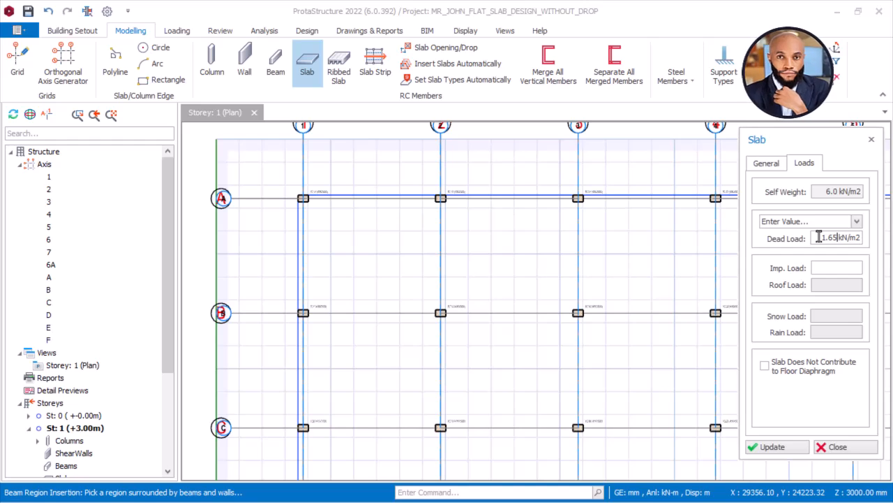
pyautogui.moveTo(822, 238); pyautogui.dragTo(853, 238)
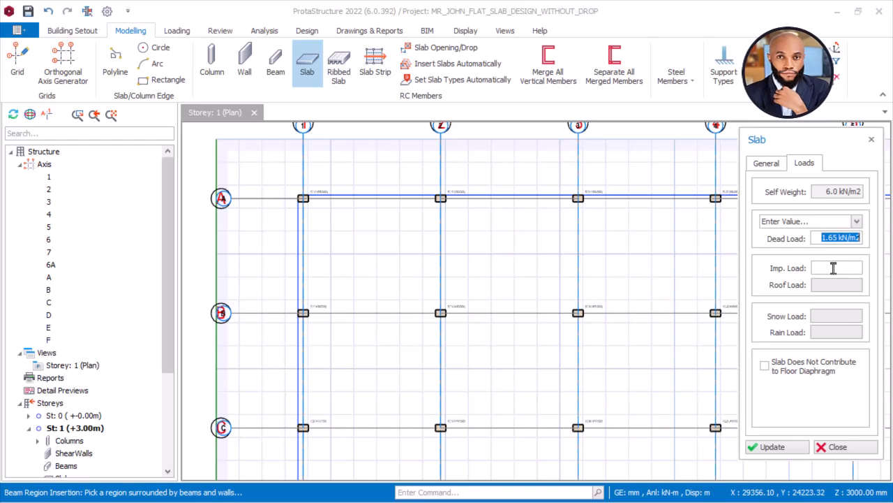
# Set the slab's imposed load to the 2.50 kN/m2 preset for Office Areas above Ground.
pyautogui.click(833, 268)
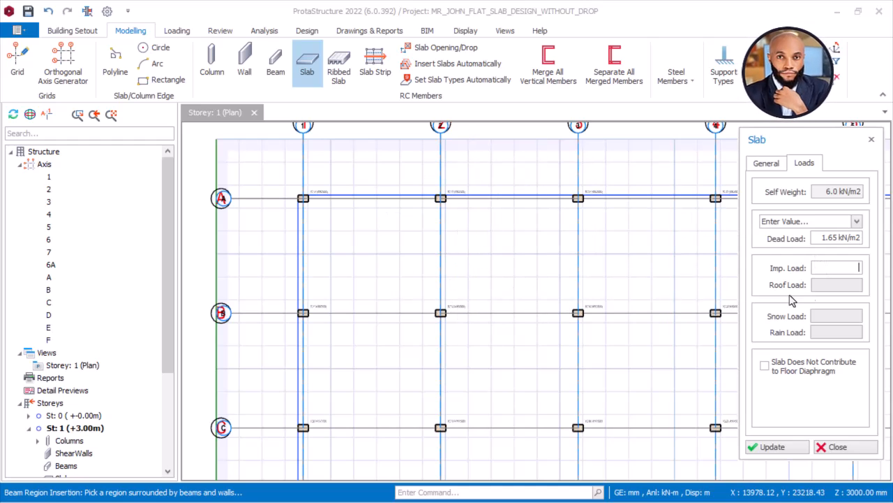
pyautogui.click(845, 266)
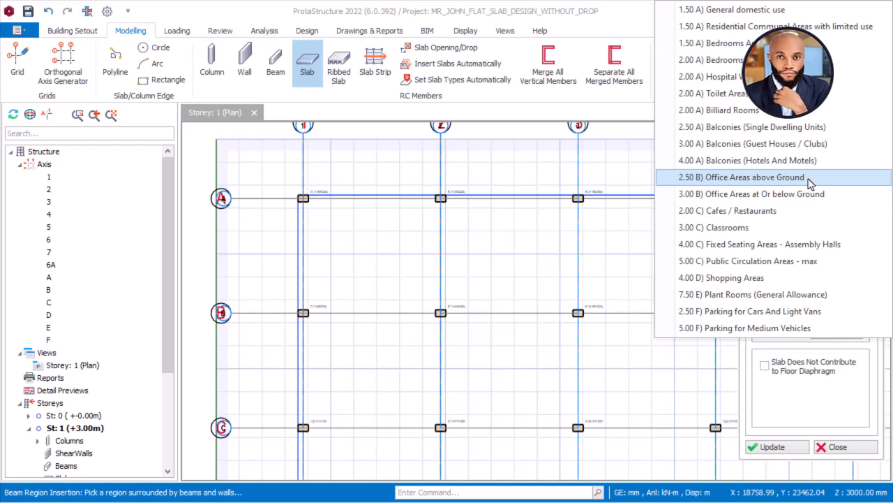
pyautogui.click(716, 179)
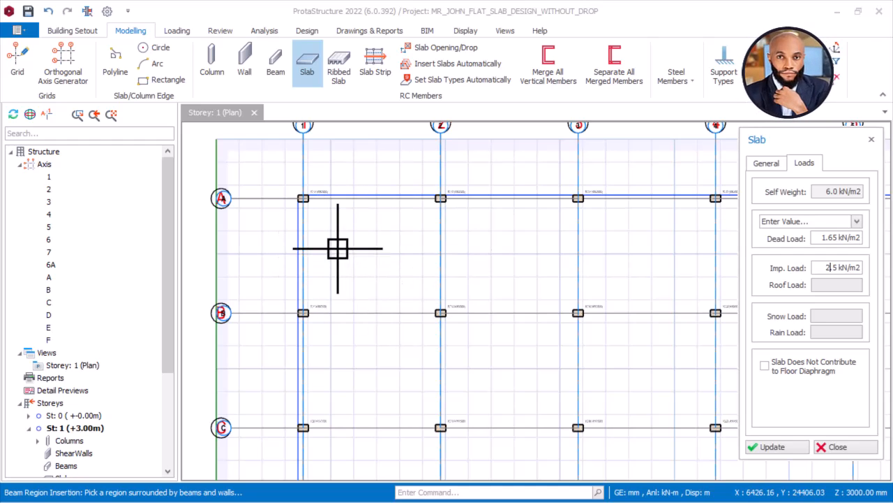
# Change the slab insertion method from Beam Region to Axis Region in the general slab properties.
pyautogui.scroll(-4, 343, 253)
pyautogui.scroll(3, 339, 225)
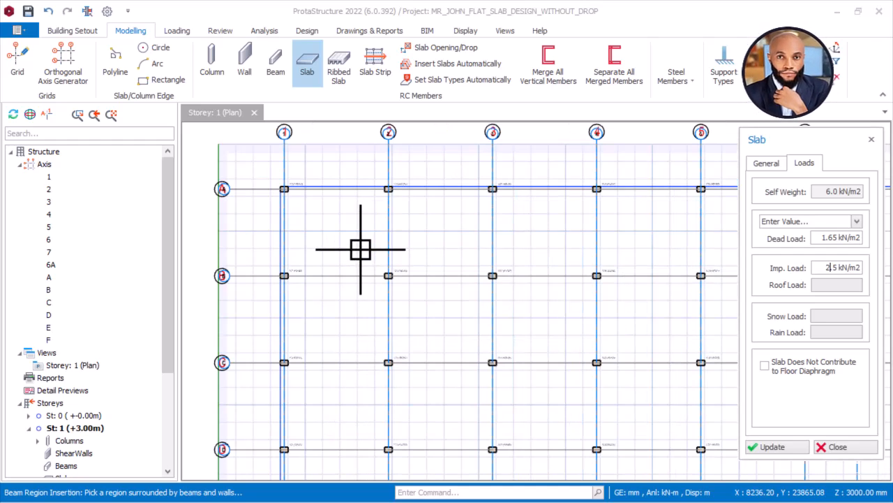
pyautogui.click(775, 166)
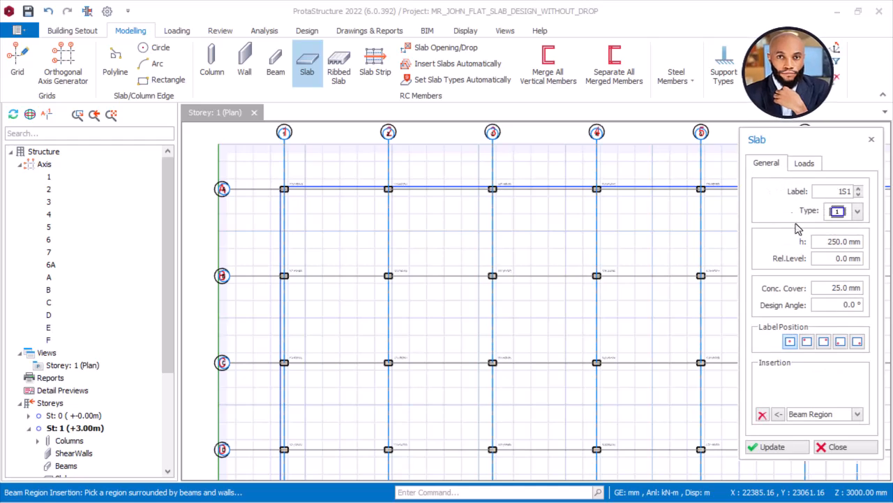
pyautogui.click(857, 416)
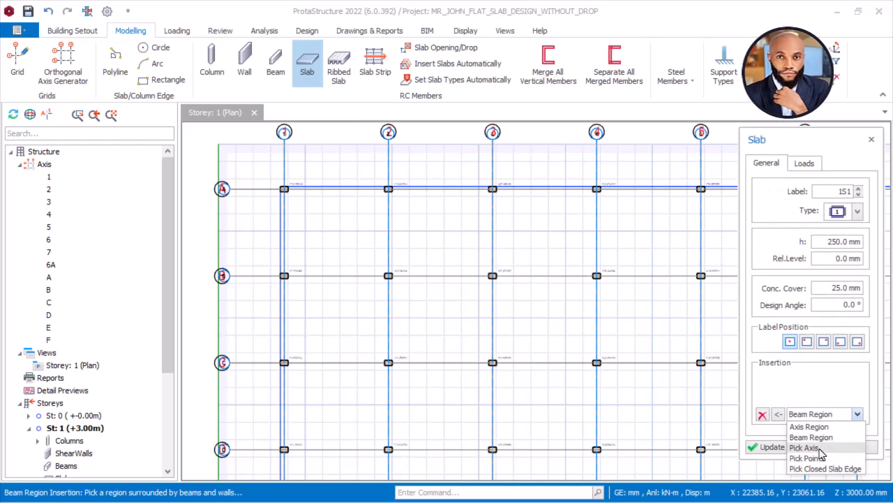
pyautogui.click(810, 426)
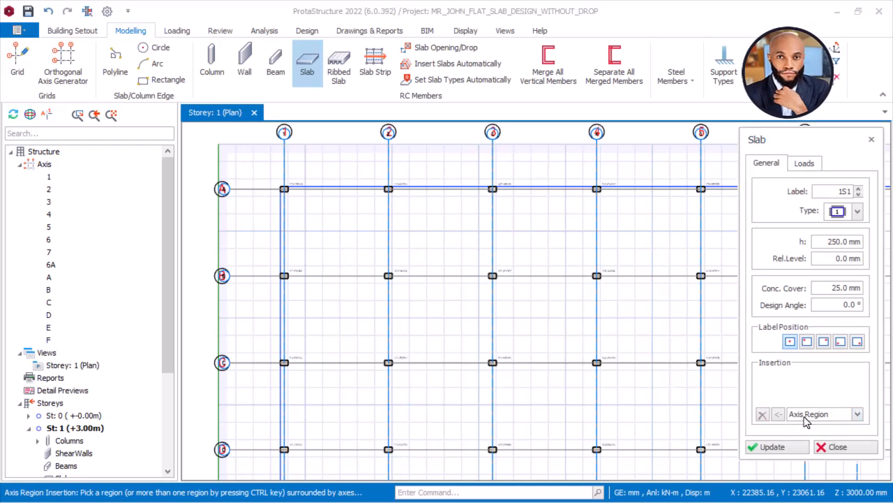
pyautogui.click(800, 415)
pyautogui.click(805, 437)
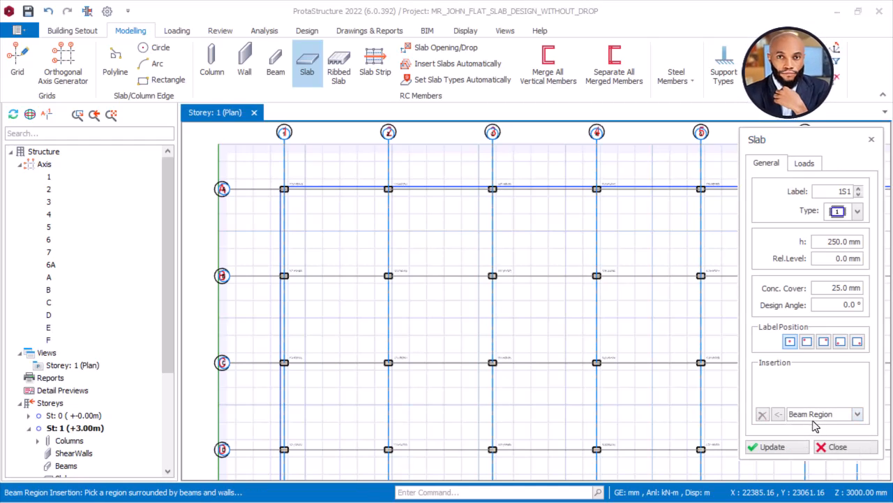
pyautogui.click(819, 418)
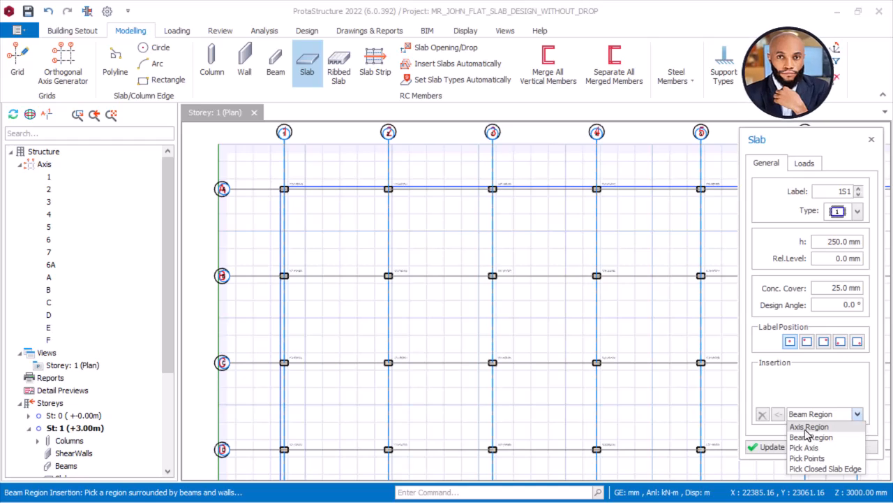
pyautogui.click(809, 426)
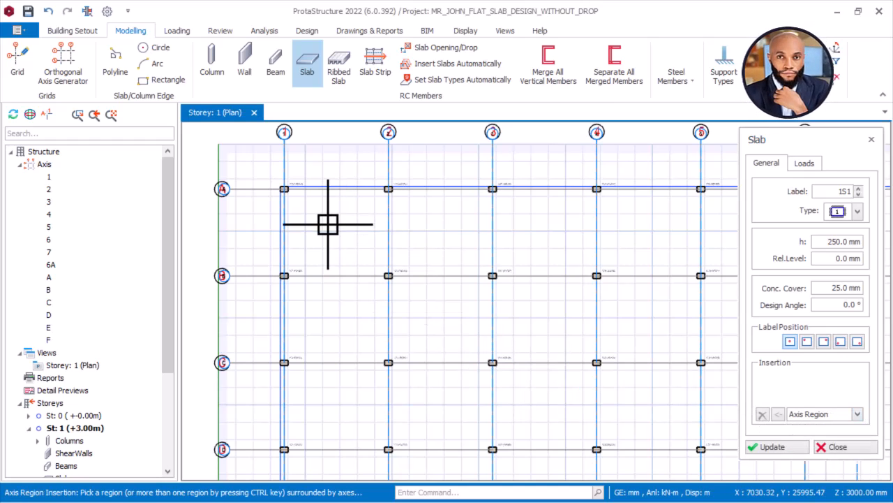
# Insert the 250 mm slab in the corner bay bounded by axes A, B, 1 and 2, and check its edge along axis A.
pyautogui.scroll(2, 328, 223)
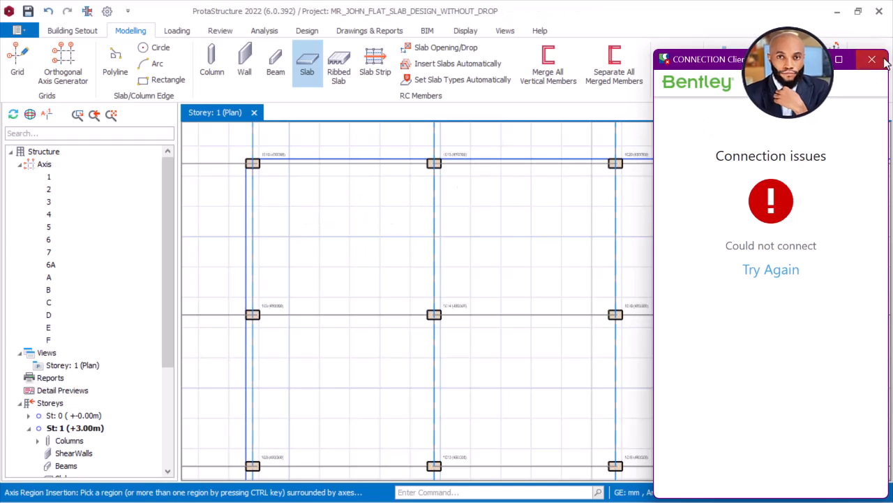
pyautogui.click(343, 237)
pyautogui.scroll(2, 283, 164)
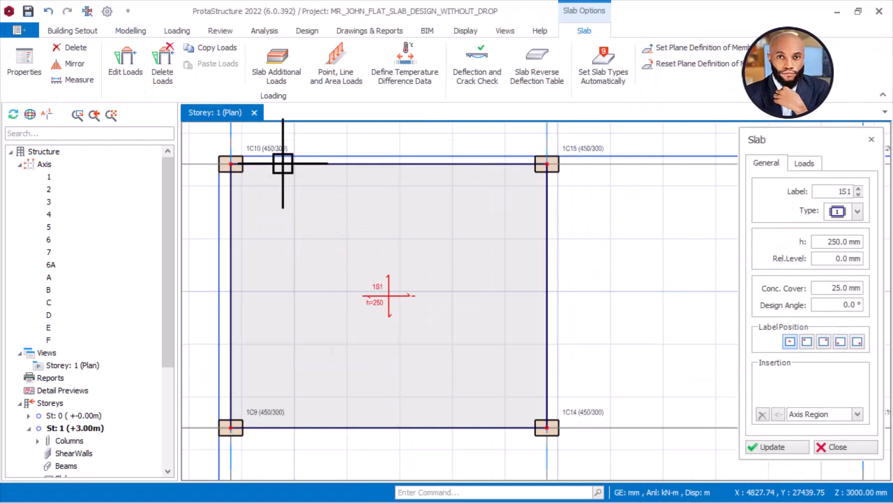
pyautogui.scroll(2, 251, 156)
pyautogui.scroll(-1, 345, 167)
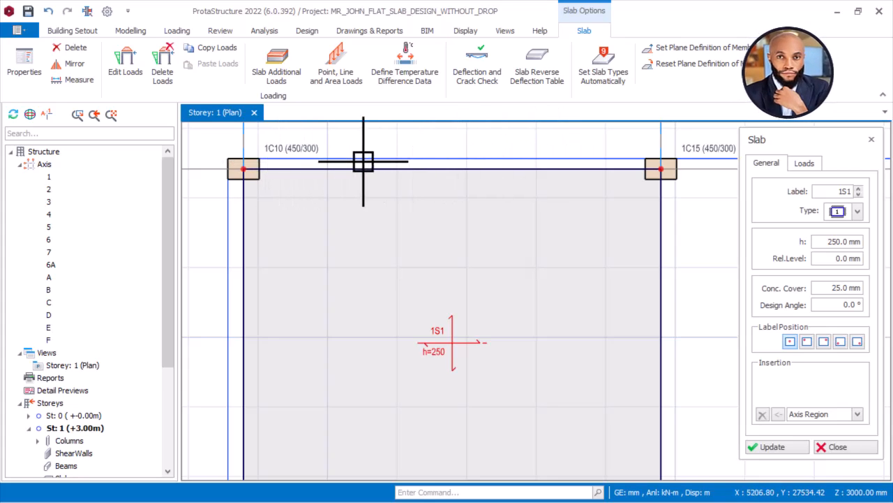
pyautogui.click(423, 175)
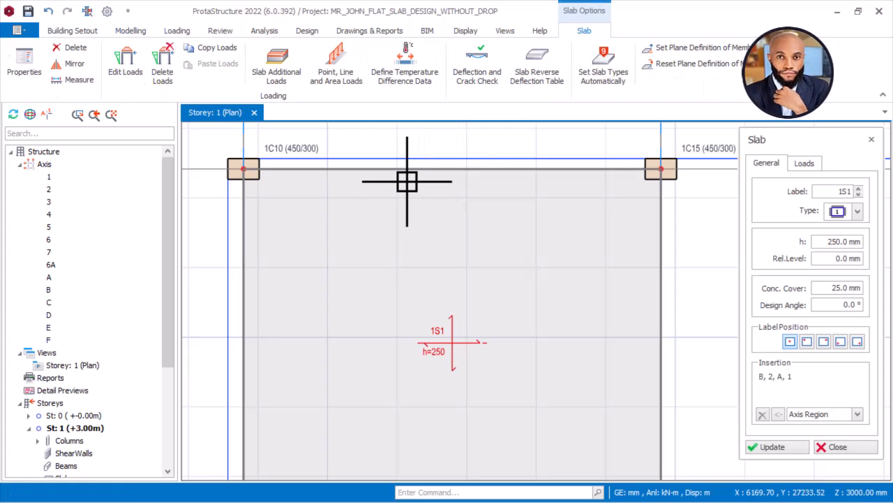
pyautogui.scroll(-1, 421, 187)
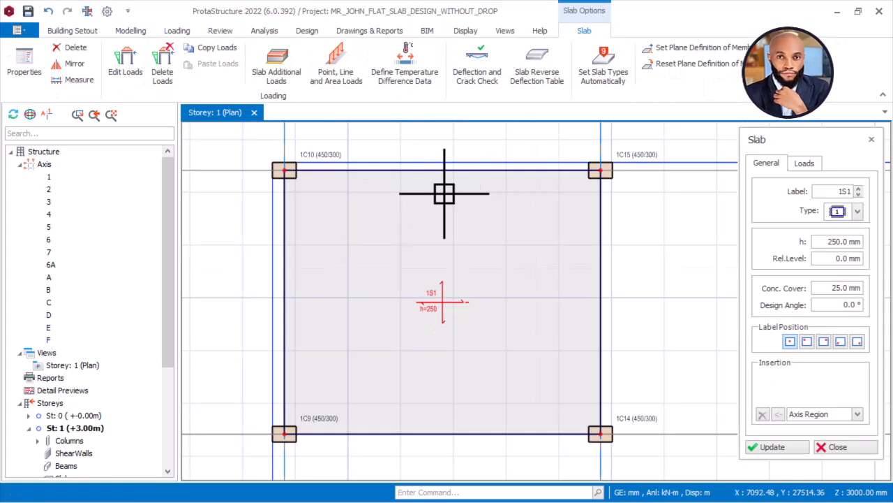
# Insert a 250 mm slab in the bay bounded by axes A, B, 2 and 3, then finish slab insertion.
pyautogui.scroll(-1, 403, 184)
pyautogui.scroll(1, 310, 238)
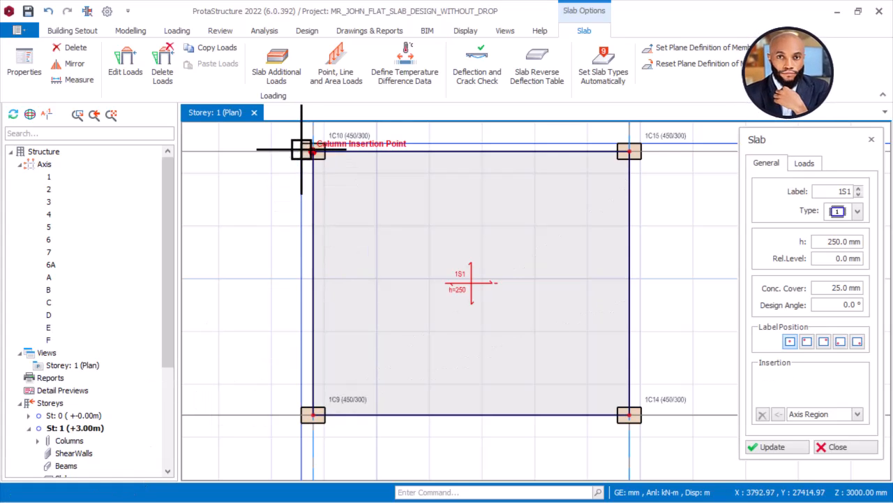
pyautogui.scroll(1, 300, 145)
pyautogui.scroll(-1, 300, 145)
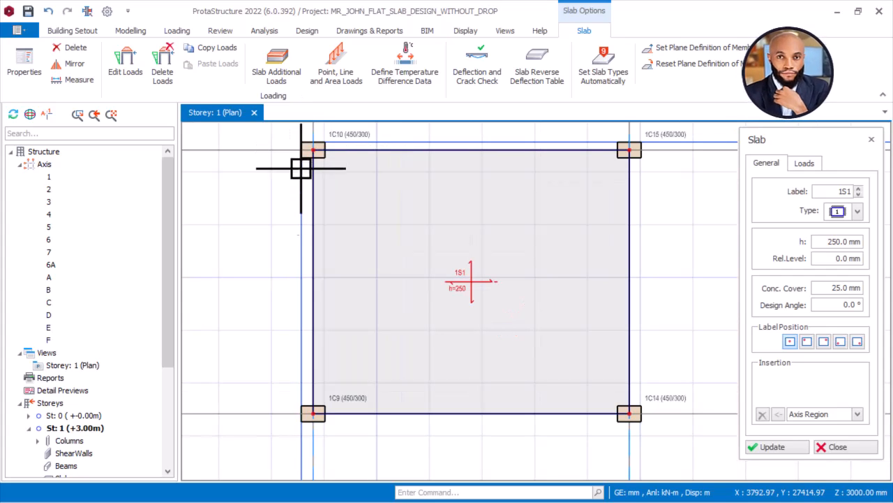
pyautogui.scroll(-1, 309, 301)
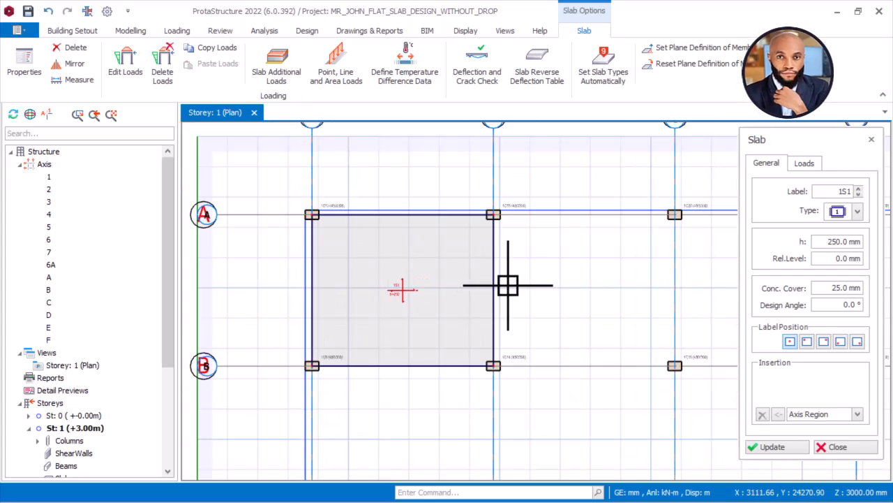
pyautogui.click(605, 265)
pyautogui.scroll(-2, 271, 271)
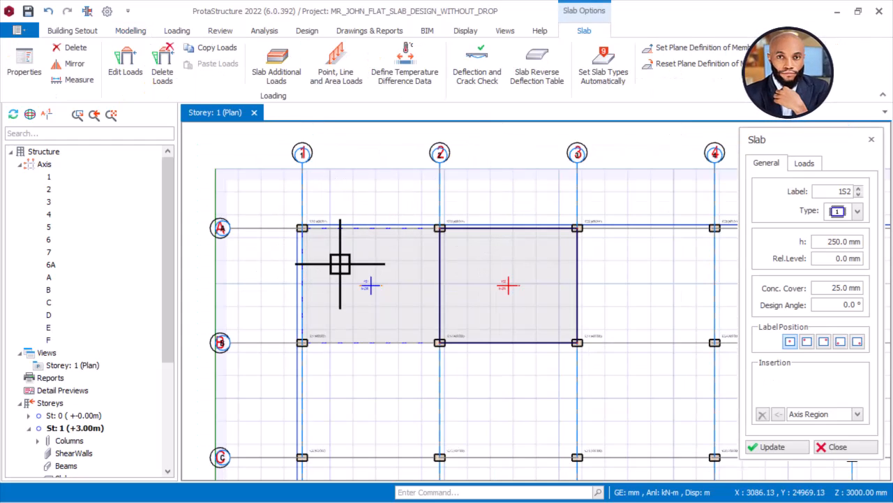
pyautogui.click(826, 453)
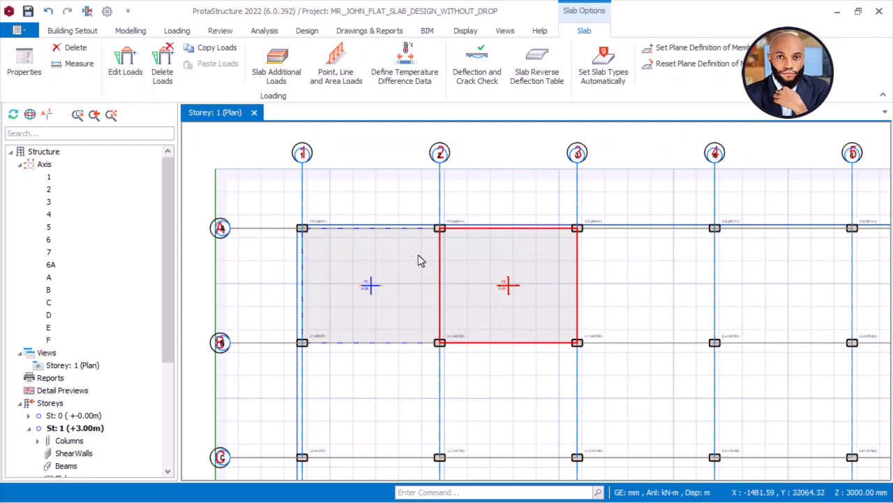
# Offset axis A outward by 150 mm to the outer face of corner column 1C10.
pyautogui.scroll(4, 305, 244)
pyautogui.scroll(1, 401, 232)
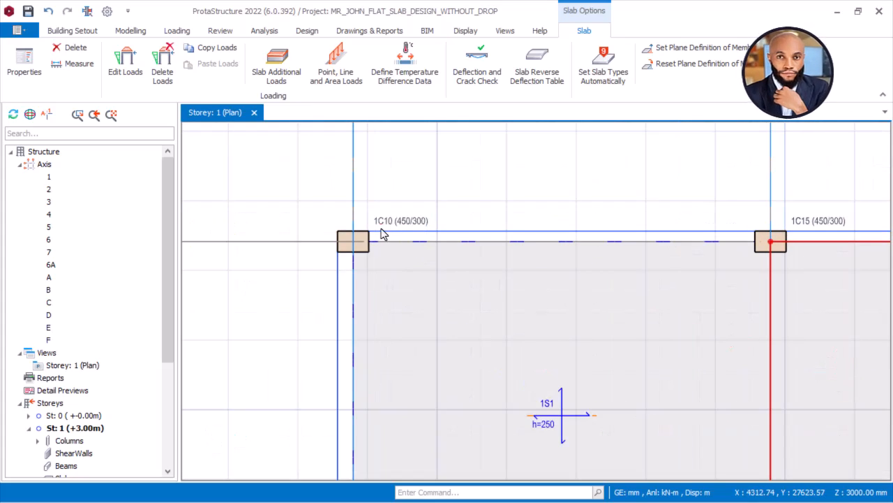
pyautogui.scroll(-1, 393, 234)
pyautogui.press('Escape')
pyautogui.click(307, 239)
pyautogui.click(312, 199)
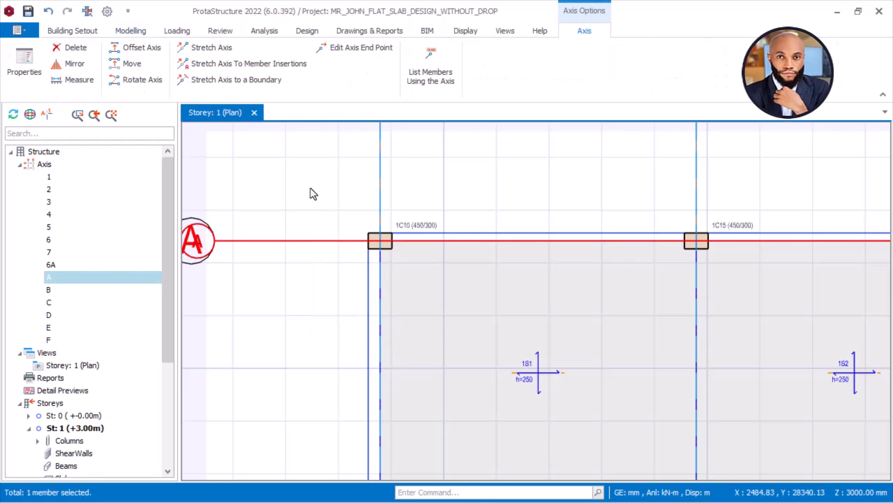
pyautogui.rightClick(311, 170)
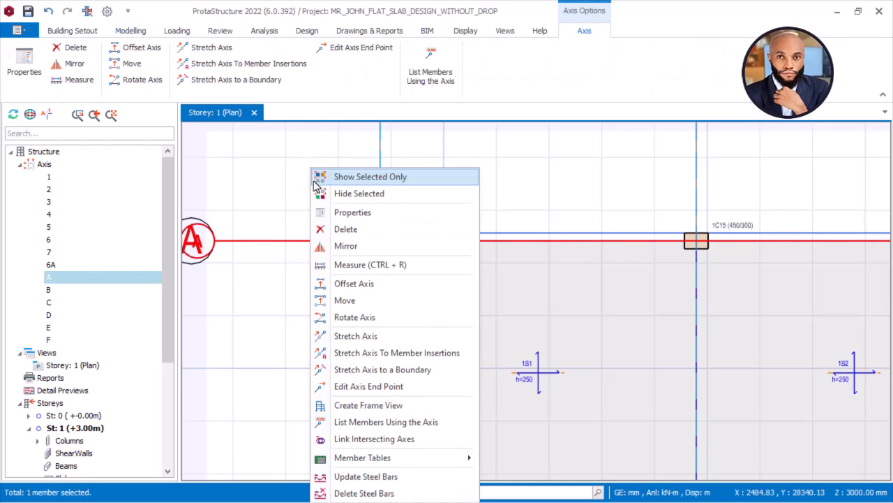
pyautogui.click(369, 282)
pyautogui.scroll(5, 370, 234)
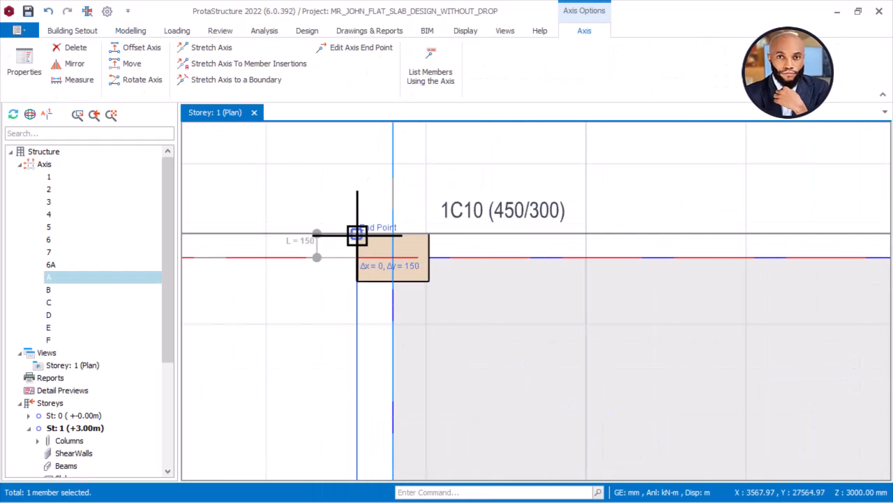
pyautogui.scroll(2, 357, 234)
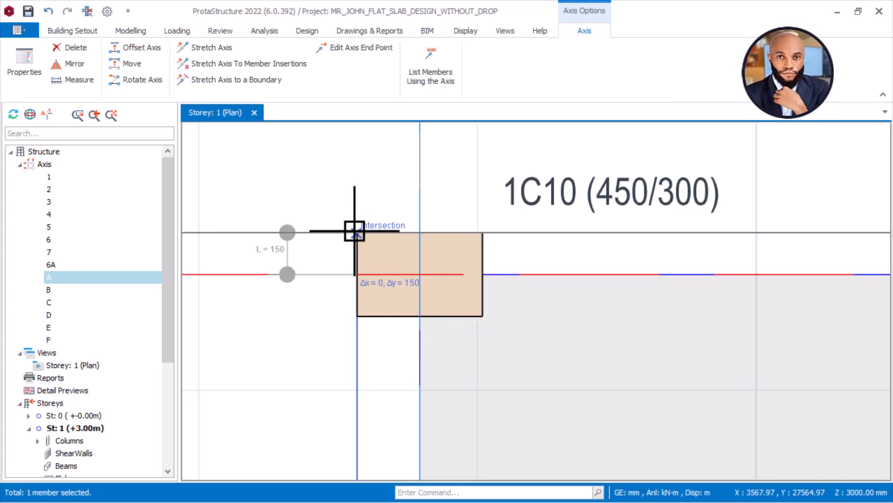
pyautogui.click(356, 233)
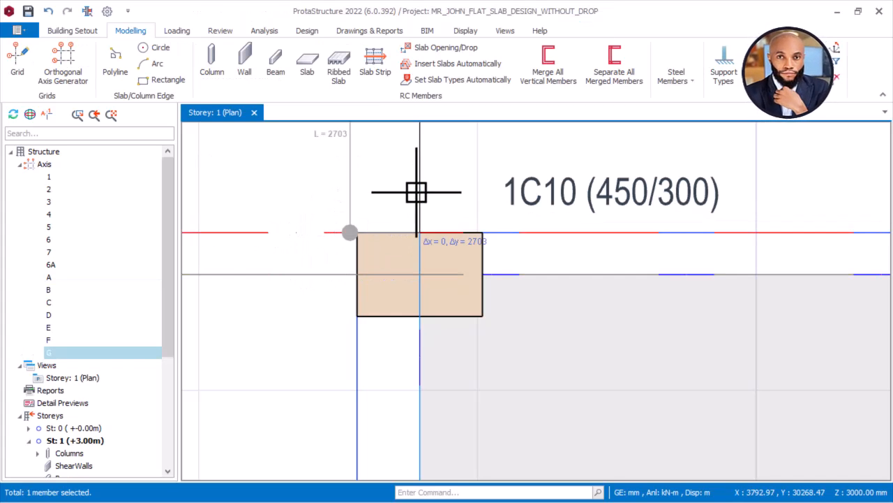
pyautogui.scroll(-2, 416, 193)
pyautogui.press('Escape')
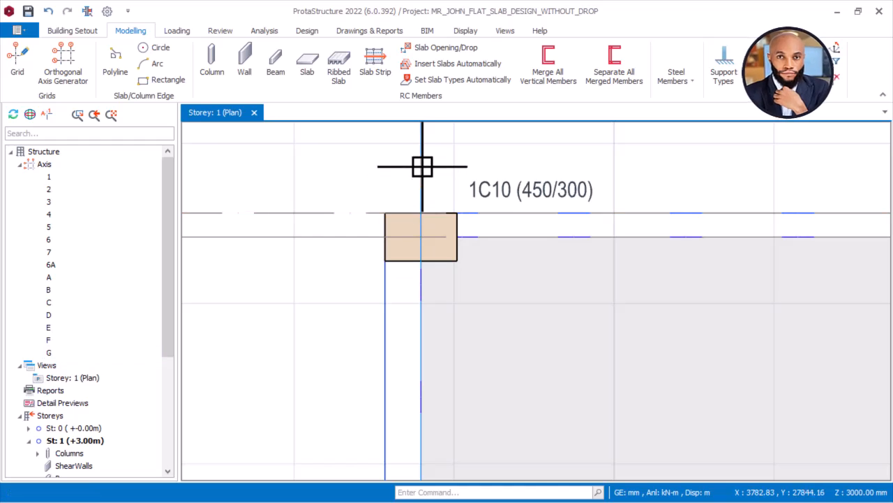
# Offset axis 1 outward by 225 mm to the outer face of corner column 1C10.
pyautogui.moveTo(431, 158); pyautogui.dragTo(428, 252, button='middle')
pyautogui.click(420, 214)
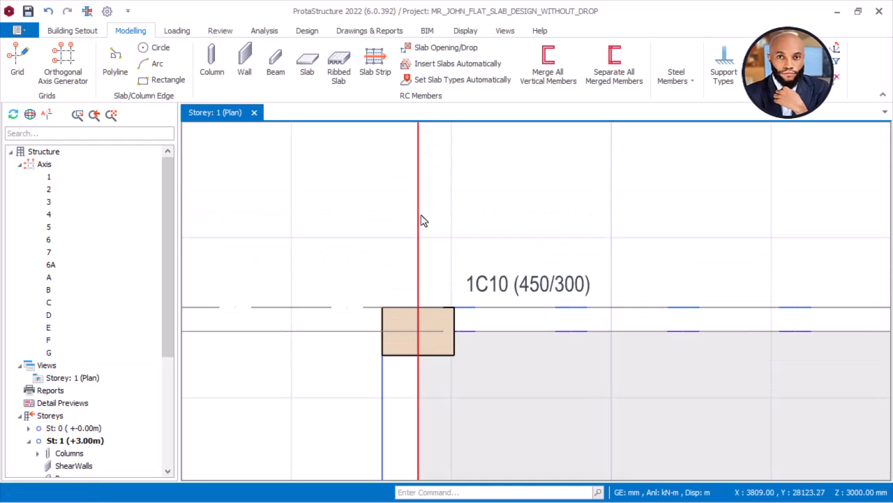
pyautogui.rightClick(370, 206)
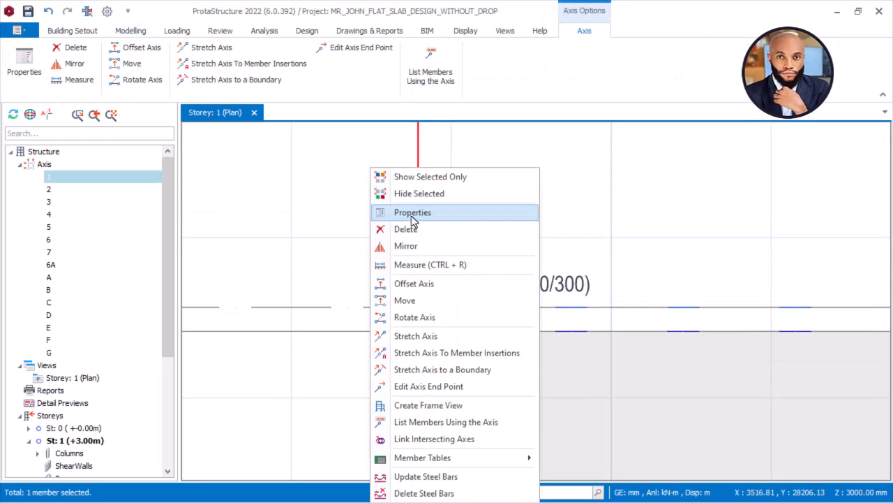
pyautogui.click(412, 283)
pyautogui.scroll(2, 388, 311)
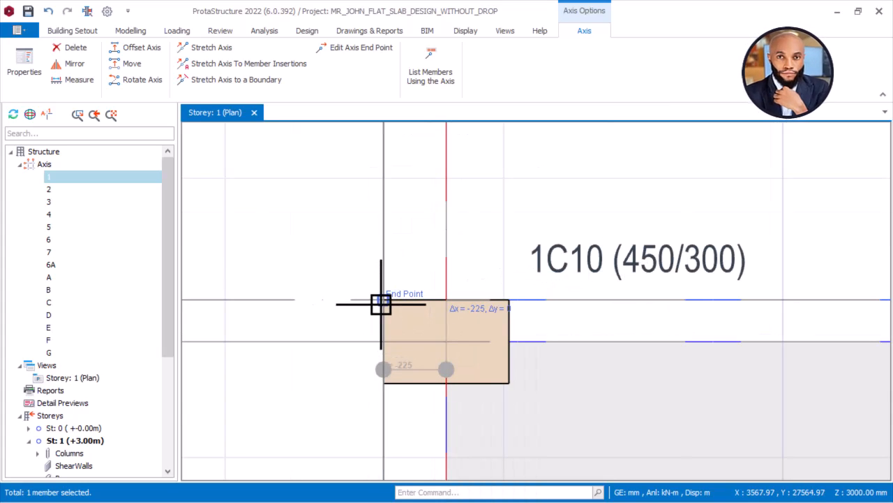
pyautogui.scroll(-5, 405, 263)
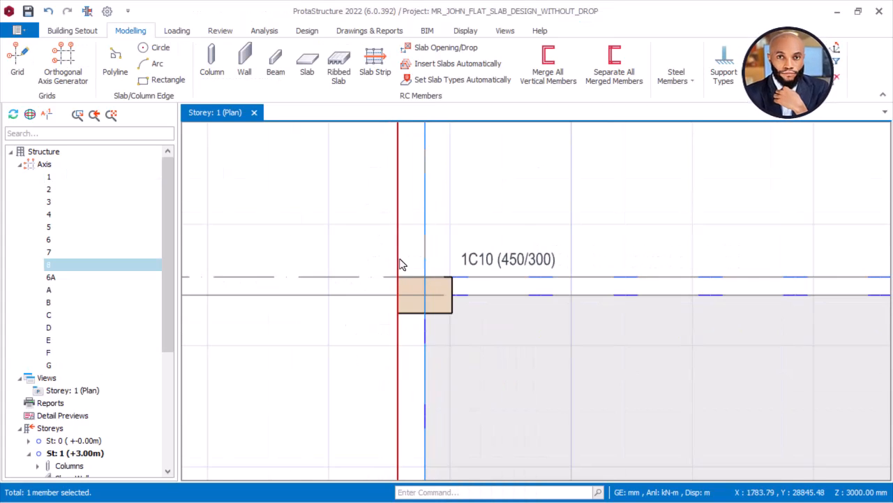
# Make axis G, along the outer column face beside axis A, a hidden axis without end bubbles and apply the change.
pyautogui.scroll(2, 419, 274)
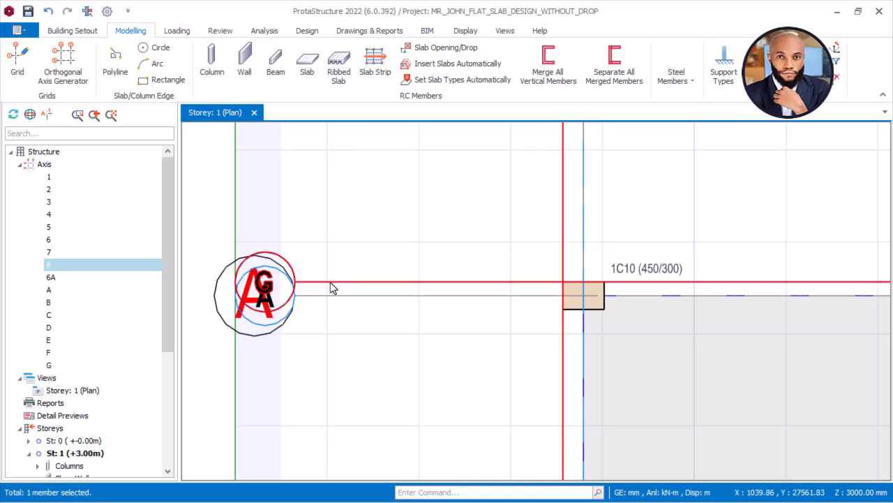
pyautogui.click(338, 281)
pyautogui.scroll(1, 338, 280)
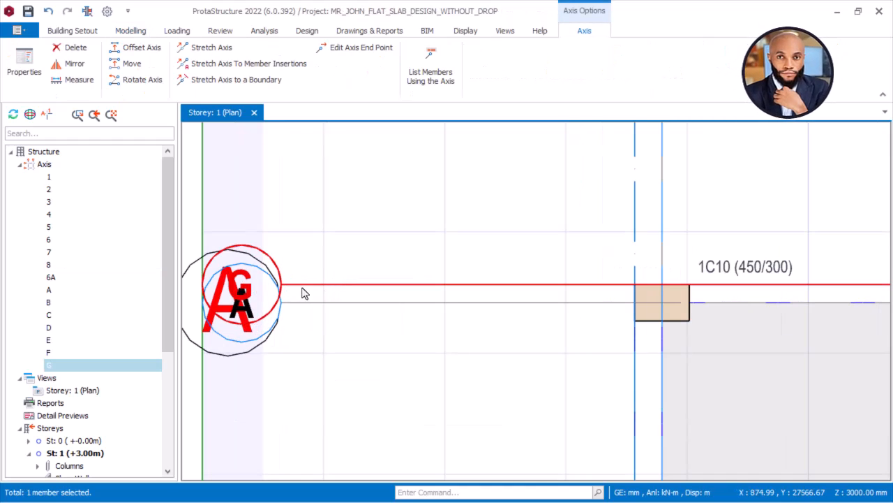
pyautogui.rightClick(400, 249)
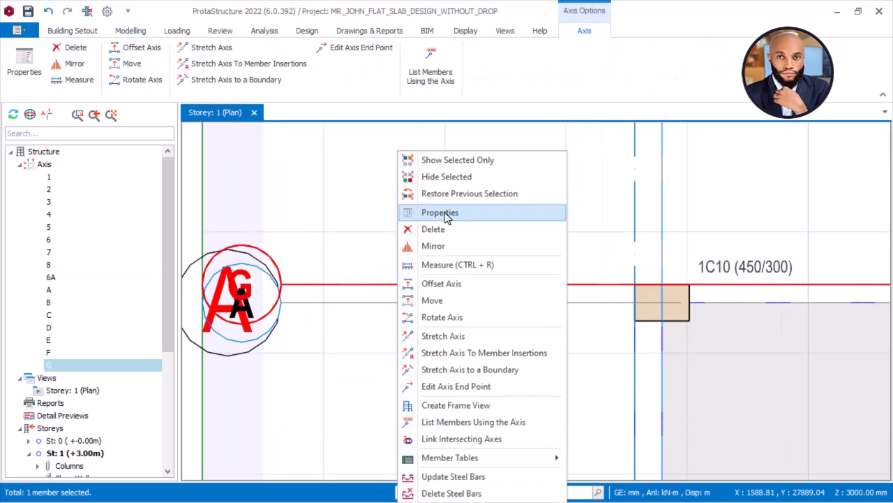
pyautogui.click(446, 212)
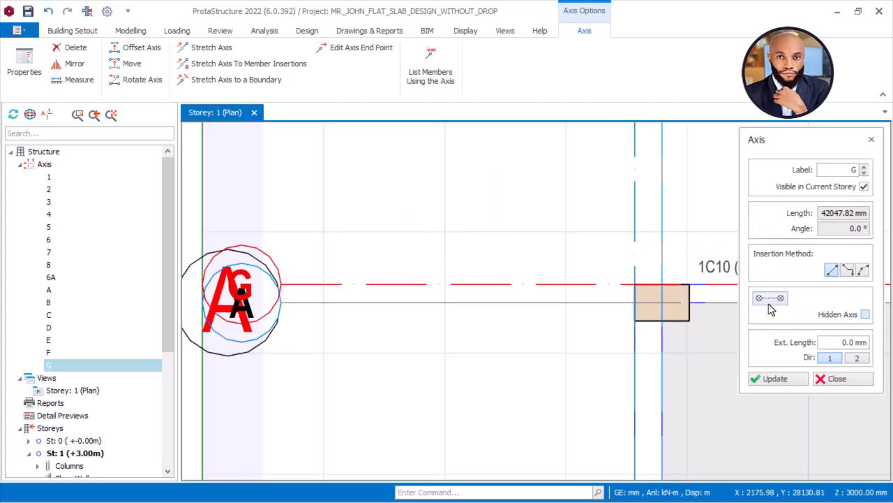
pyautogui.click(782, 299)
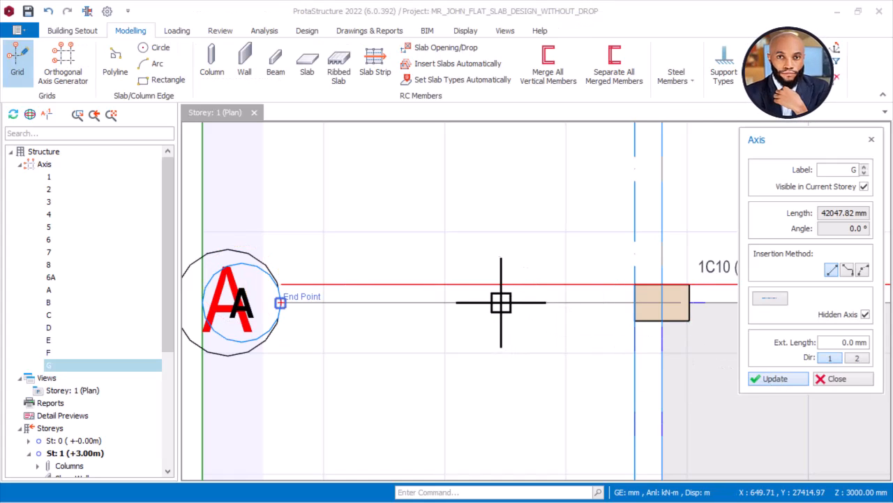
pyautogui.click(840, 381)
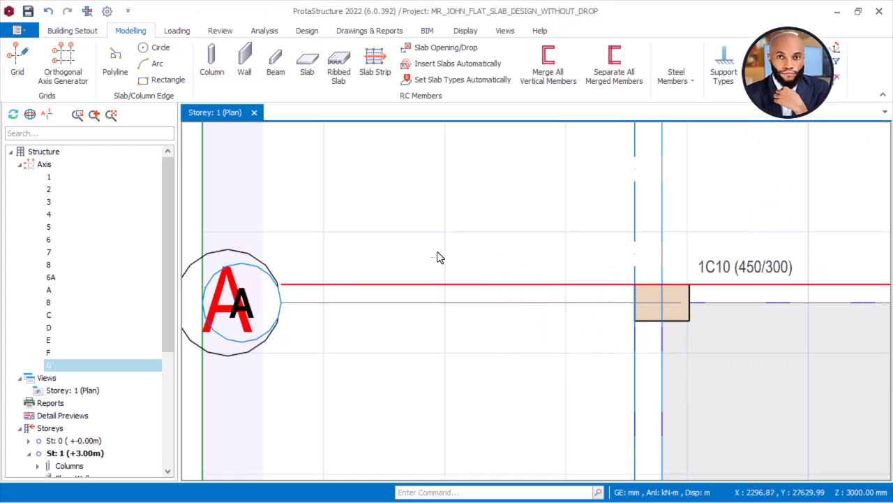
# Set axis 8, along the outer face of column 1C10, as a hidden axis and apply the update.
pyautogui.press('Escape')
pyautogui.scroll(3, 305, 284)
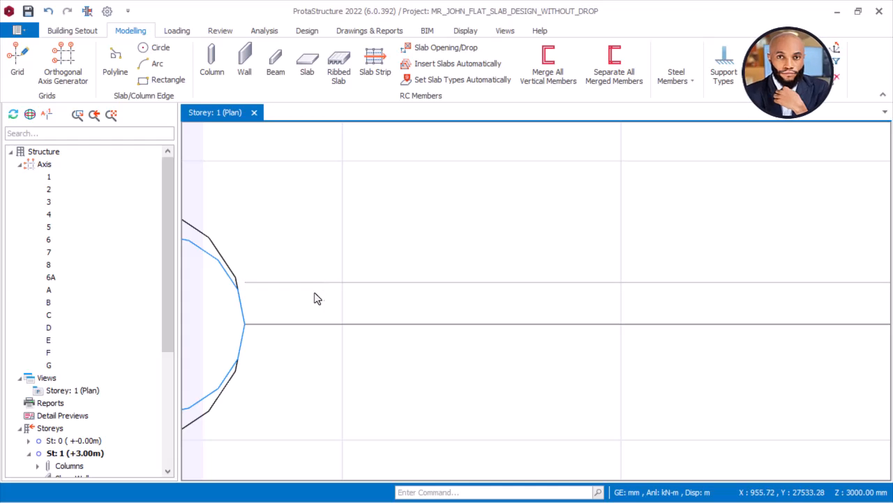
pyautogui.scroll(-4, 314, 270)
pyautogui.scroll(-3, 321, 251)
pyautogui.moveTo(479, 208); pyautogui.dragTo(465, 282, button='middle')
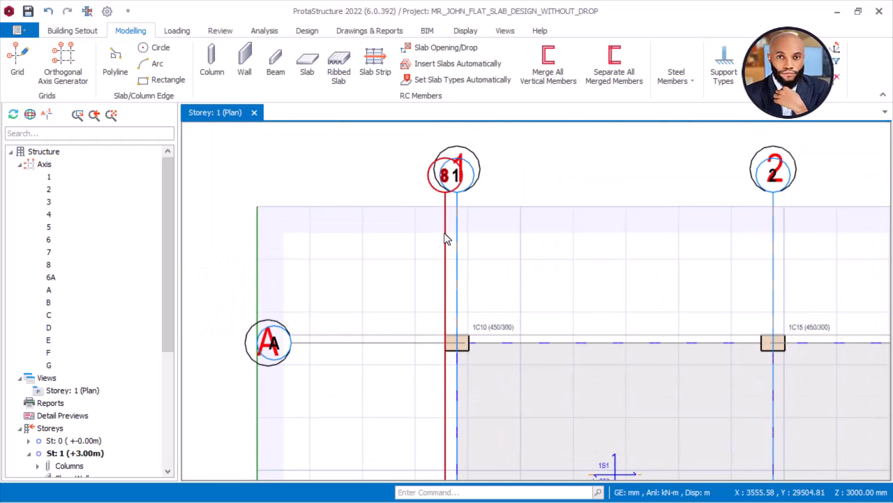
pyautogui.click(447, 239)
pyautogui.rightClick(406, 236)
pyautogui.click(447, 213)
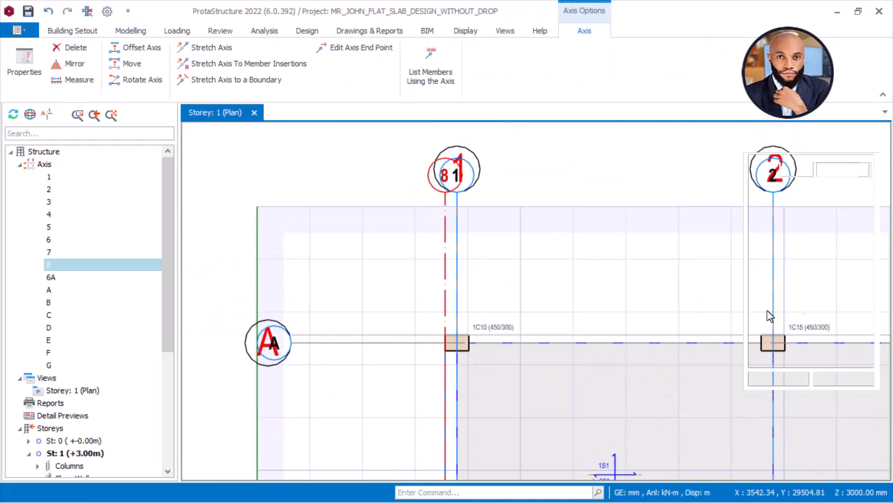
pyautogui.click(864, 315)
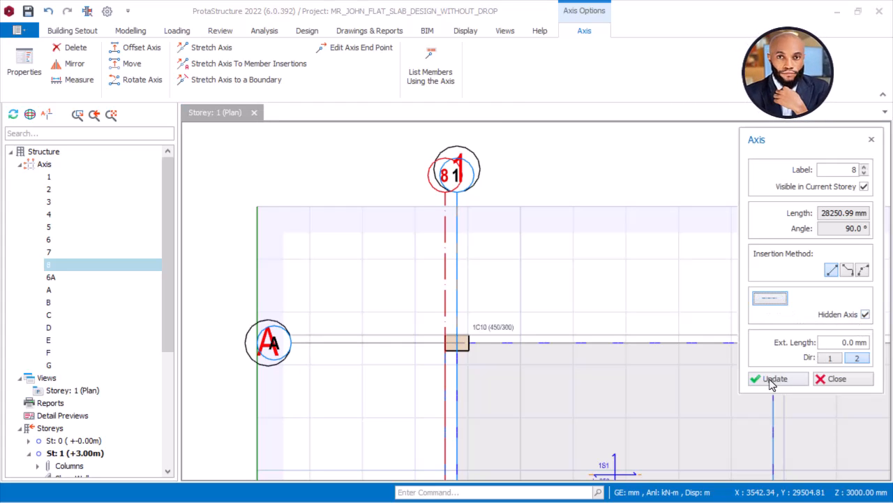
pyautogui.click(802, 377)
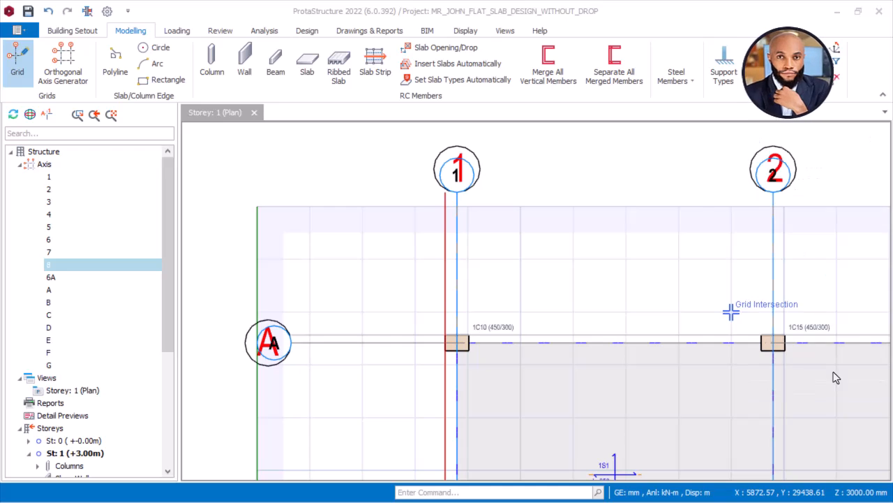
pyautogui.click(850, 383)
# Offset the axis along the outer column faces of row A by -22800 mm to the outer face of column 1C1.
pyautogui.scroll(-3, 342, 241)
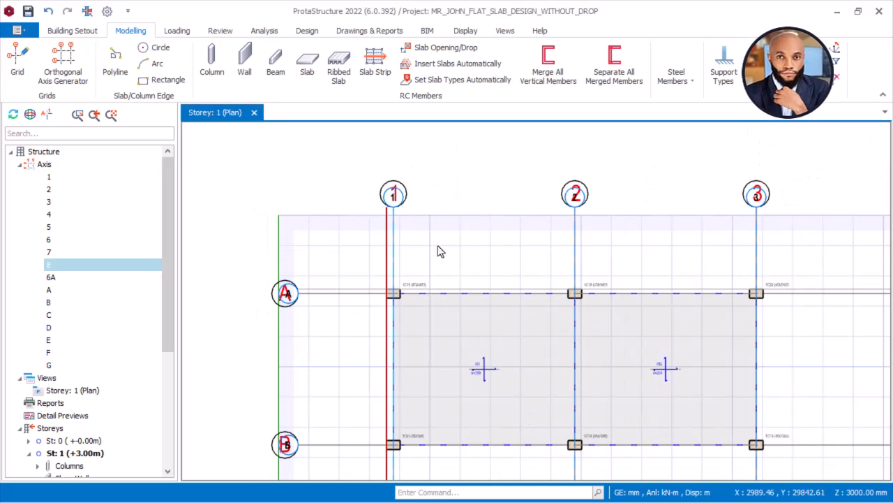
pyautogui.scroll(2, 347, 244)
pyautogui.click(370, 326)
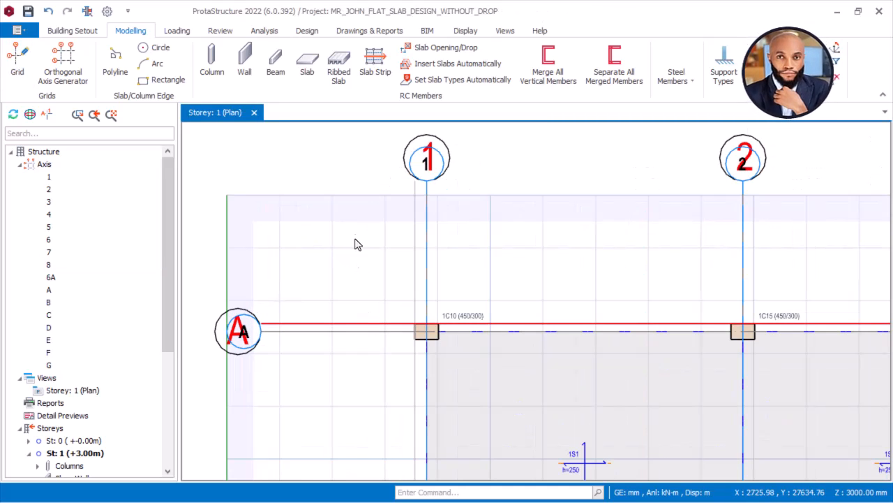
pyautogui.rightClick(354, 227)
pyautogui.click(403, 283)
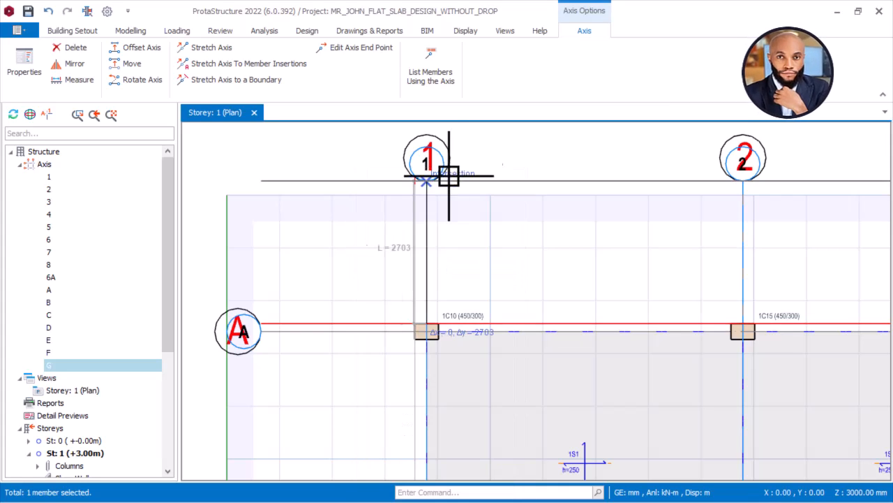
pyautogui.scroll(-3, 486, 136)
pyautogui.scroll(-3, 484, 295)
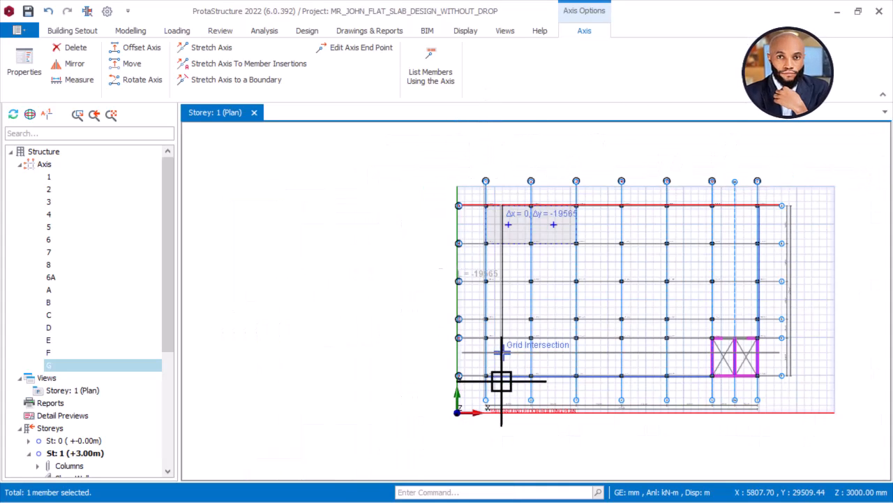
pyautogui.scroll(3, 488, 379)
pyautogui.scroll(4, 488, 379)
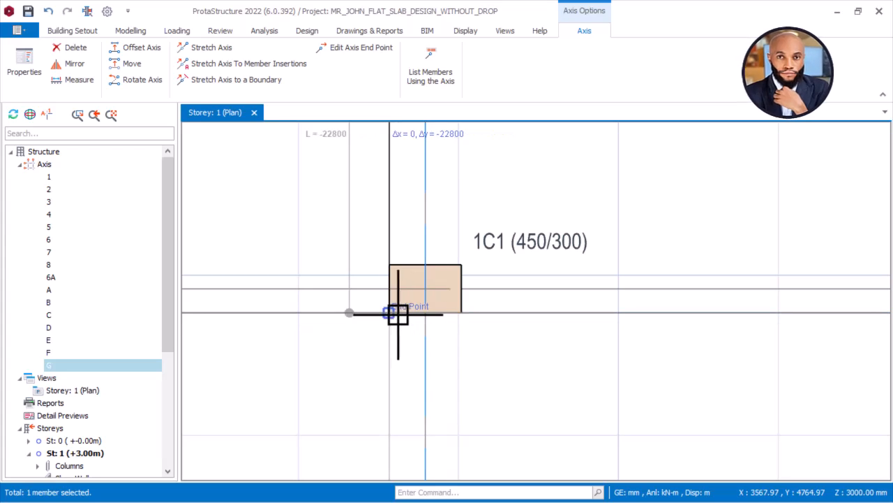
pyautogui.click(410, 338)
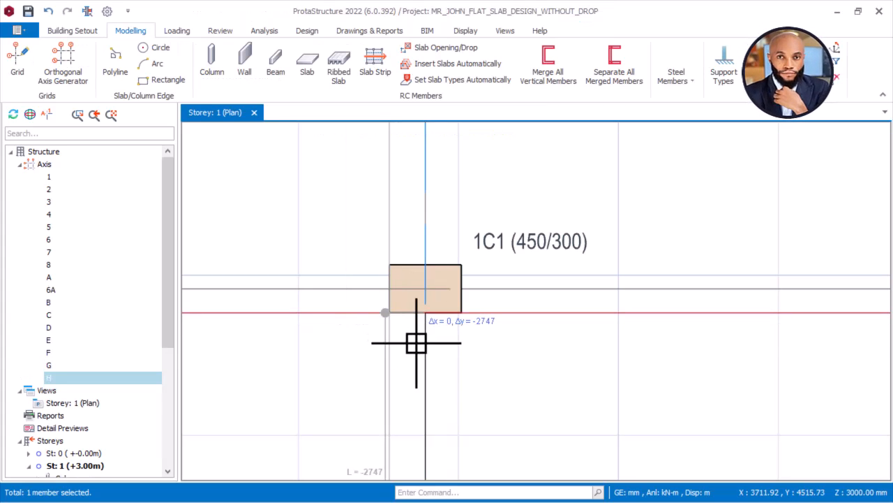
# Offset hidden axis 8 by 36450 mm to the outer face of column 1C37 on axis 7.
pyautogui.scroll(-4, 423, 347)
pyautogui.scroll(4, 427, 216)
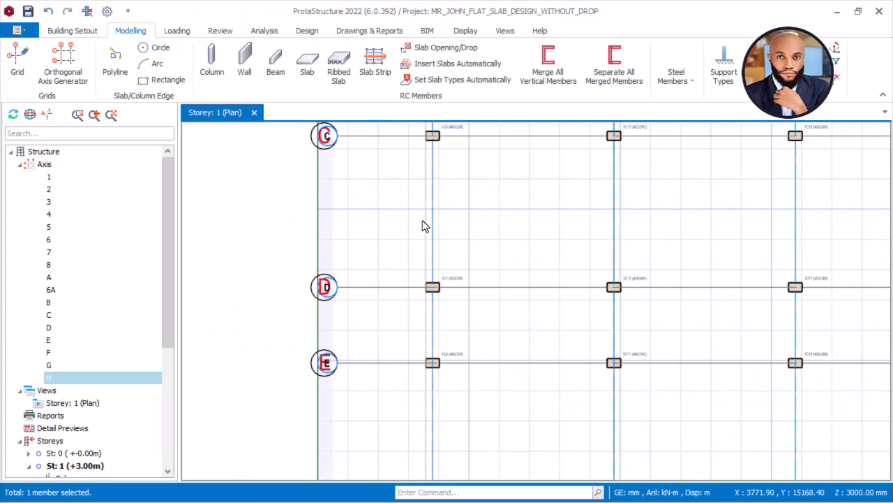
pyautogui.click(429, 208)
pyautogui.rightClick(355, 233)
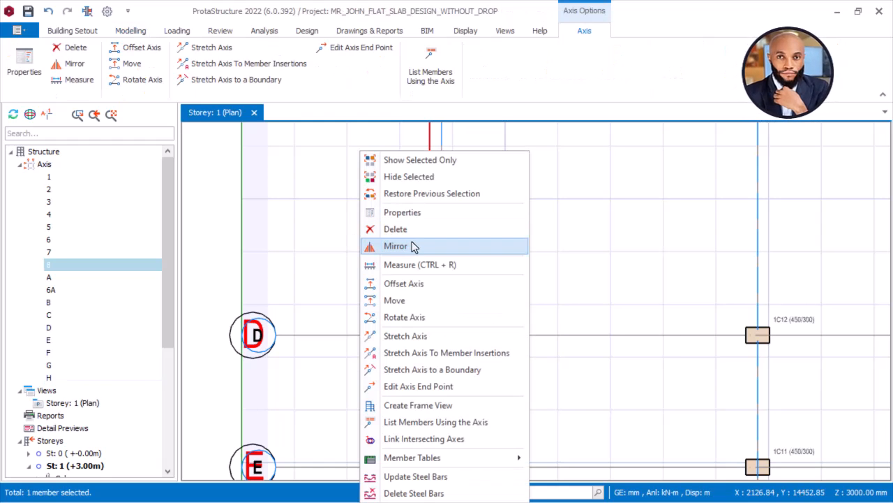
pyautogui.click(412, 281)
pyautogui.scroll(-4, 310, 308)
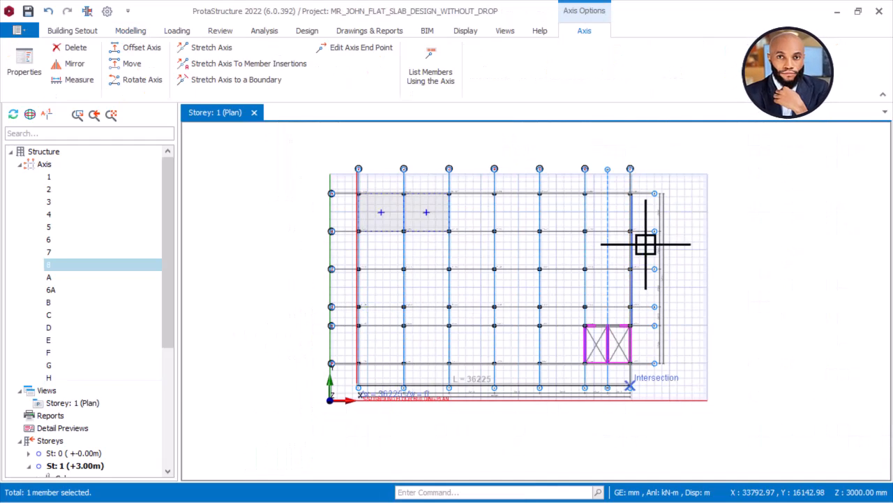
pyautogui.scroll(5, 639, 258)
pyautogui.scroll(2, 628, 239)
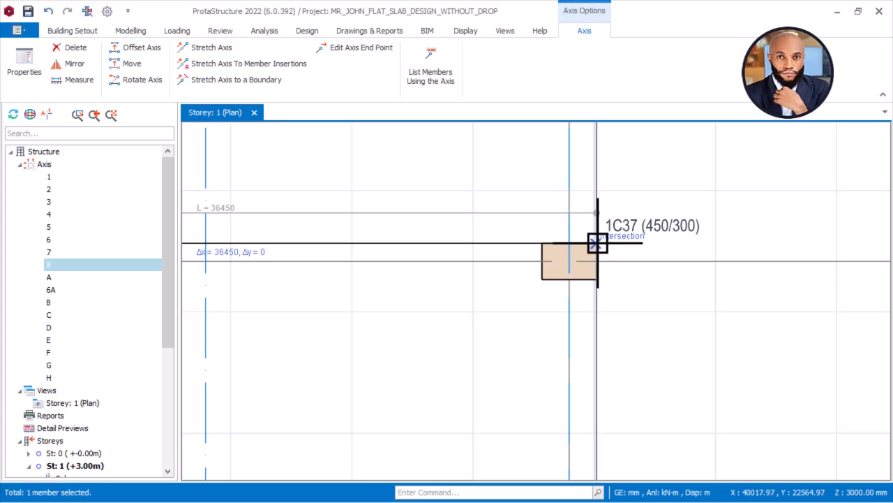
pyautogui.scroll(-4, 656, 252)
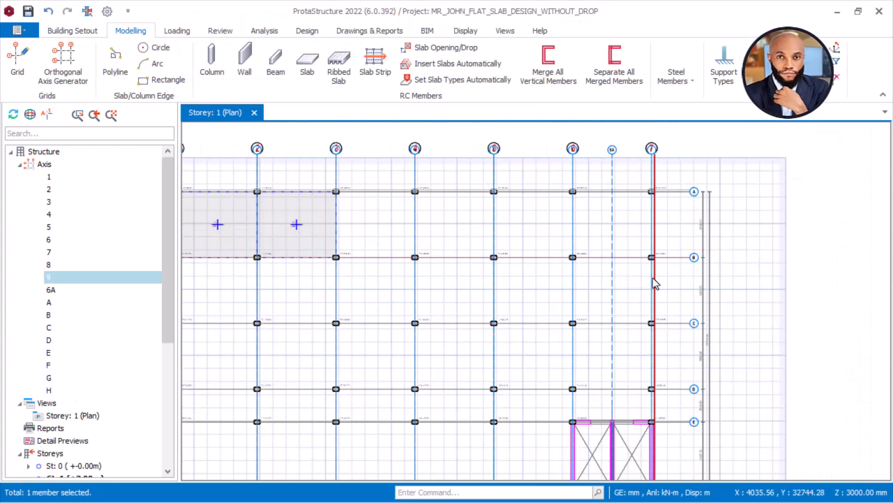
# Using slab 1S1's properties, insert a 250 mm thick slab in the narrow strip between axes A and G, from axis 1 to 2.
pyautogui.scroll(6, 523, 243)
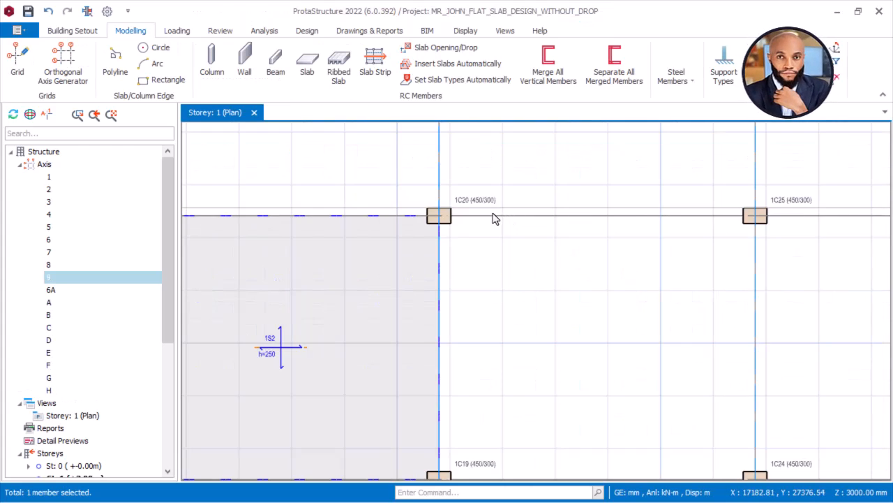
pyautogui.moveTo(277, 205); pyautogui.dragTo(679, 186, button='middle')
pyautogui.scroll(3, 474, 210)
pyautogui.scroll(-3, 337, 215)
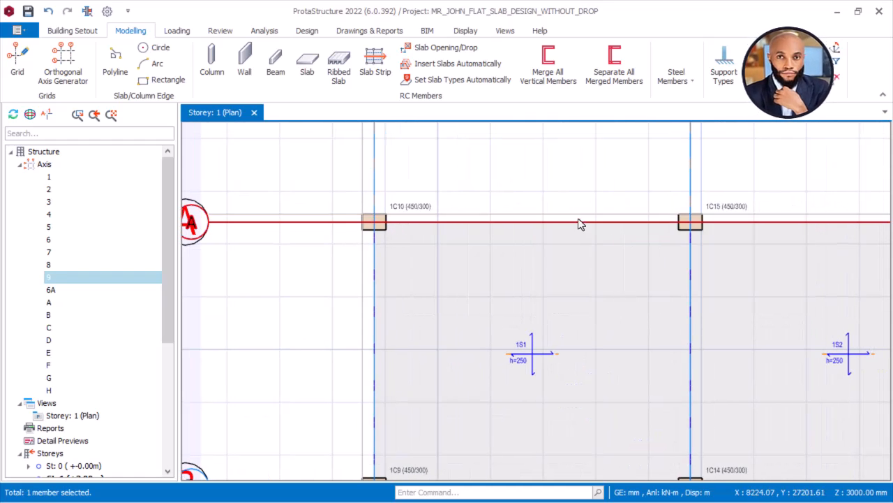
pyautogui.moveTo(545, 217); pyautogui.dragTo(486, 206, button='middle')
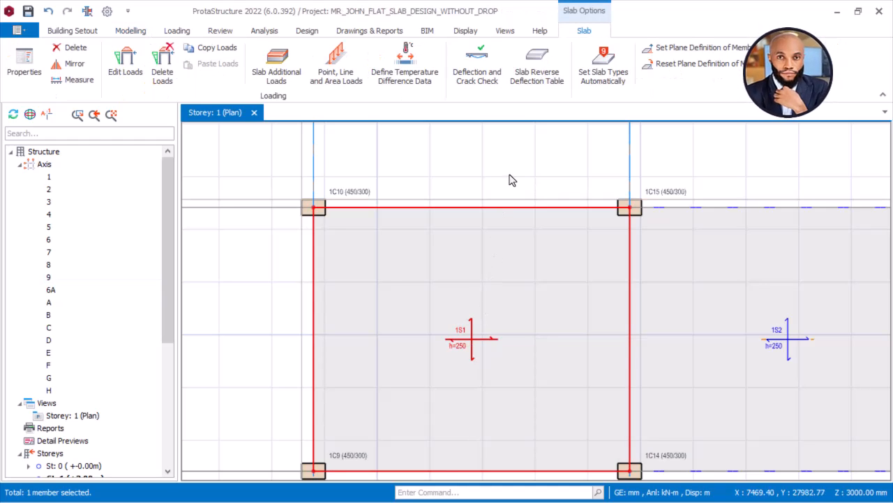
pyautogui.rightClick(510, 180)
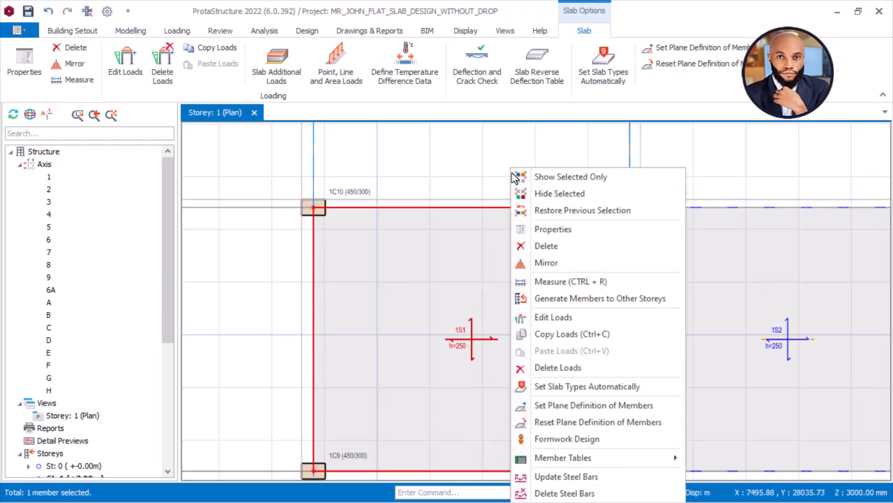
pyautogui.click(558, 229)
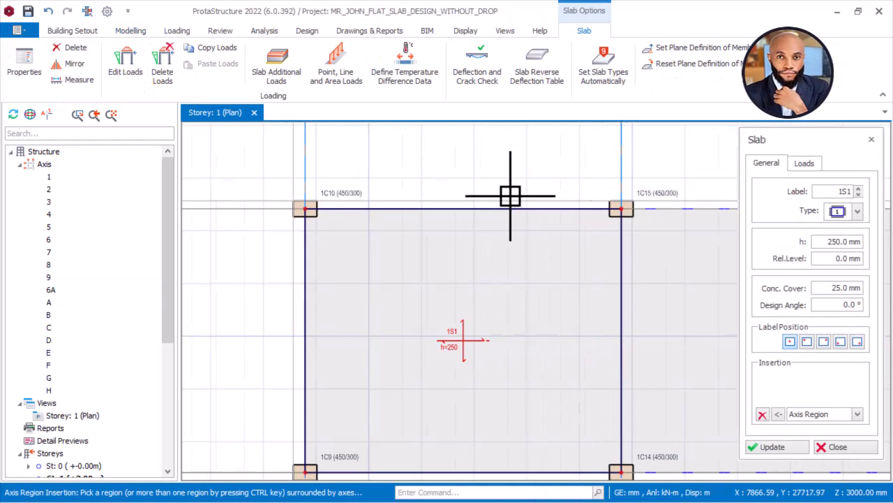
pyautogui.scroll(2, 429, 206)
pyautogui.click(439, 208)
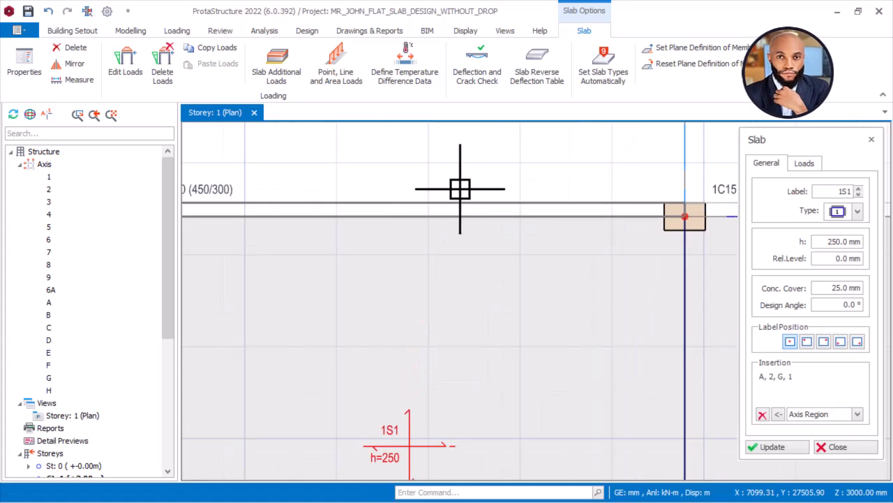
# Insert a 250 mm thick slab in the narrow edge strip between axes 8 and 1, from axis A to B.
pyautogui.scroll(-2, 568, 207)
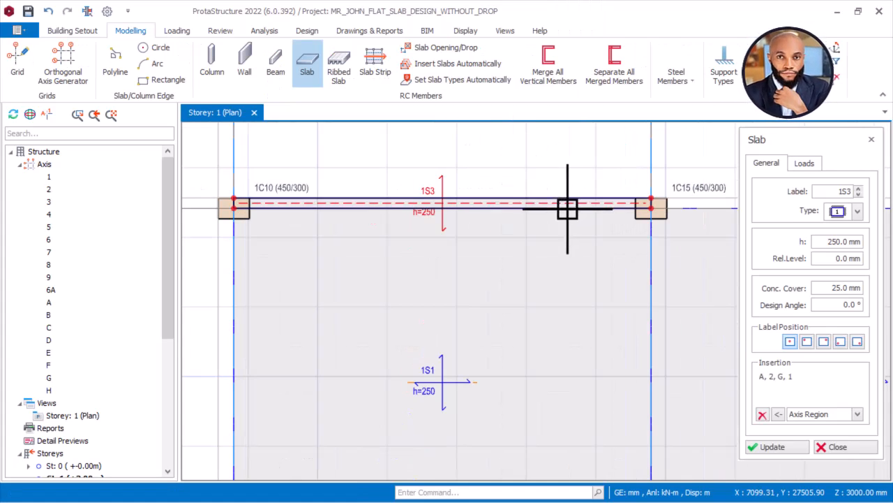
pyautogui.moveTo(475, 220); pyautogui.dragTo(426, 164, button='middle')
pyautogui.scroll(1, 283, 202)
pyautogui.click(296, 195)
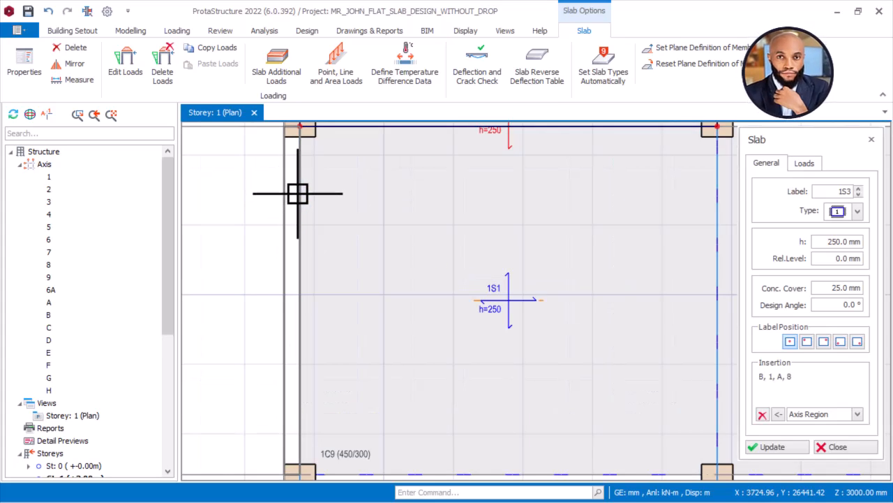
pyautogui.click(318, 189)
# Insert 250 mm thick slabs between axes B and C, in the edge strip from axis 8 to 1 and the bay from 1 to 2.
pyautogui.scroll(-2, 329, 193)
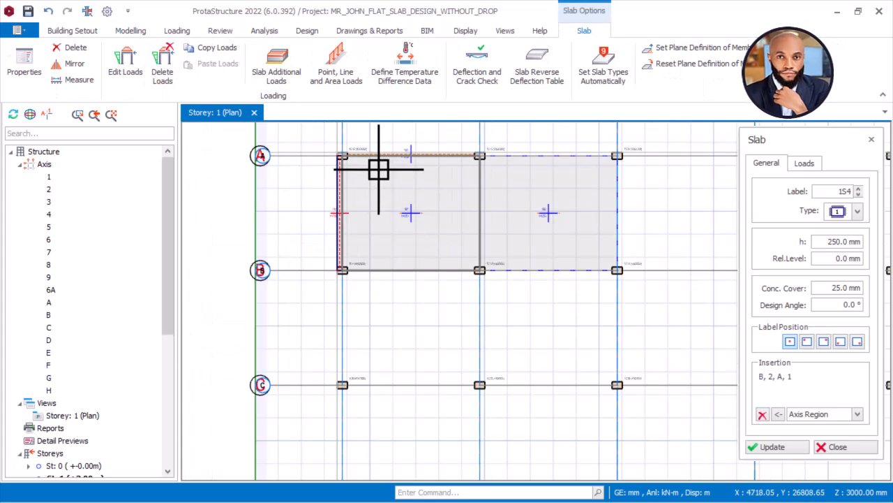
pyautogui.scroll(3, 385, 216)
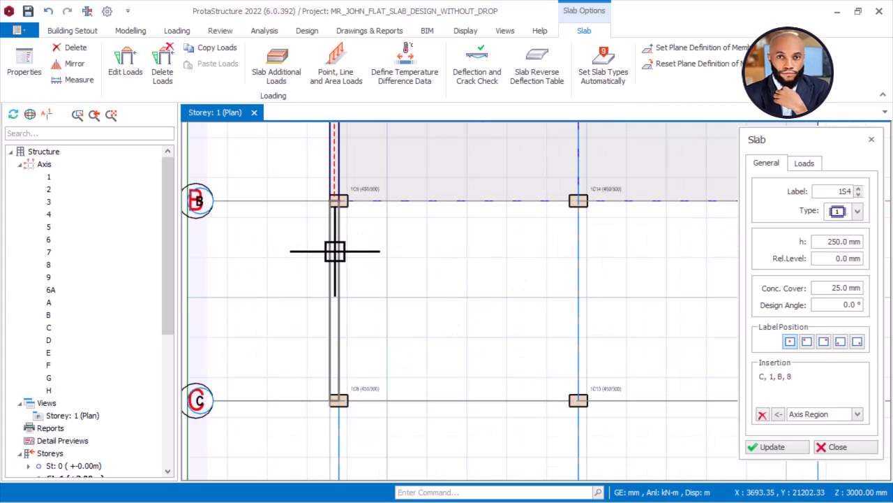
pyautogui.click(425, 254)
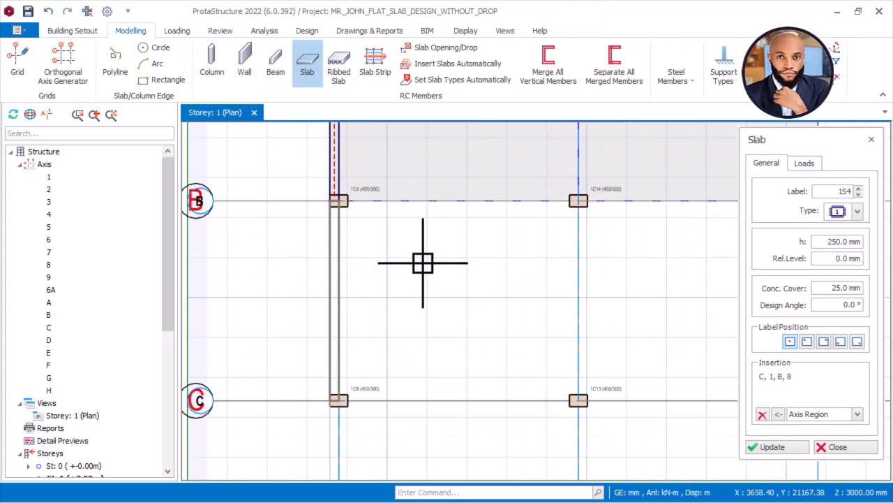
pyautogui.click(411, 216)
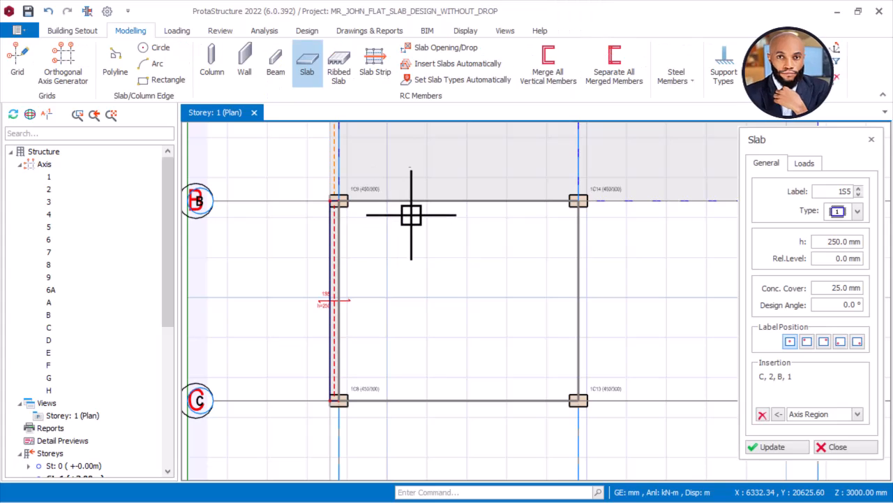
pyautogui.scroll(-2, 410, 215)
pyautogui.moveTo(426, 219); pyautogui.dragTo(414, 249, button='middle')
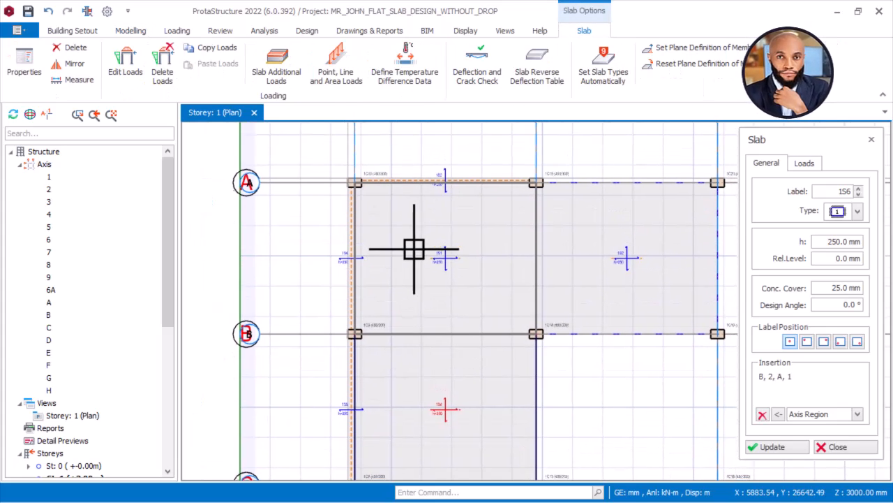
pyautogui.scroll(4, 419, 185)
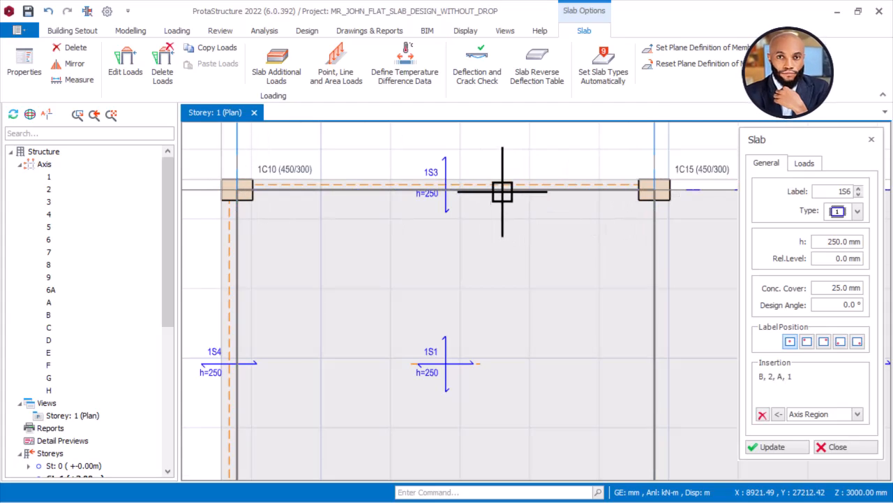
pyautogui.scroll(-1, 502, 191)
pyautogui.press('Escape')
# Examine how the narrow edge slabs along axes A and 1 meet at corner column 1C10.
pyautogui.scroll(2, 464, 177)
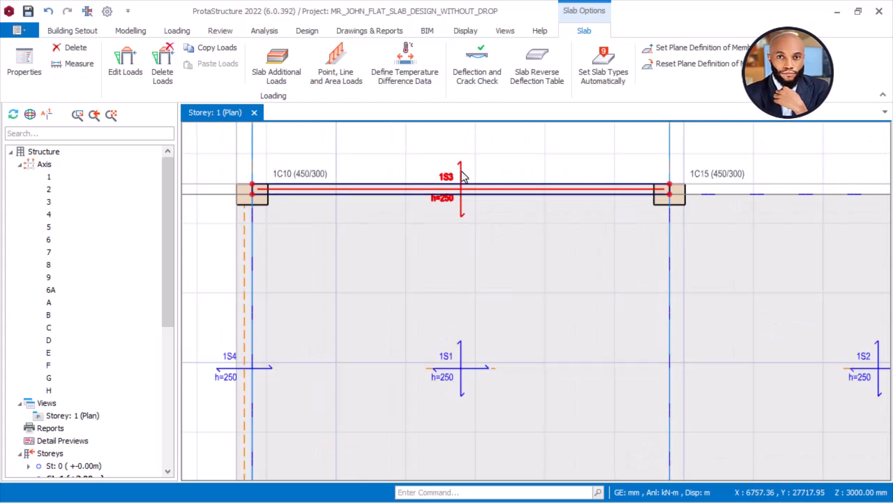
pyautogui.click(426, 193)
pyautogui.moveTo(394, 187); pyautogui.dragTo(540, 191, button='middle')
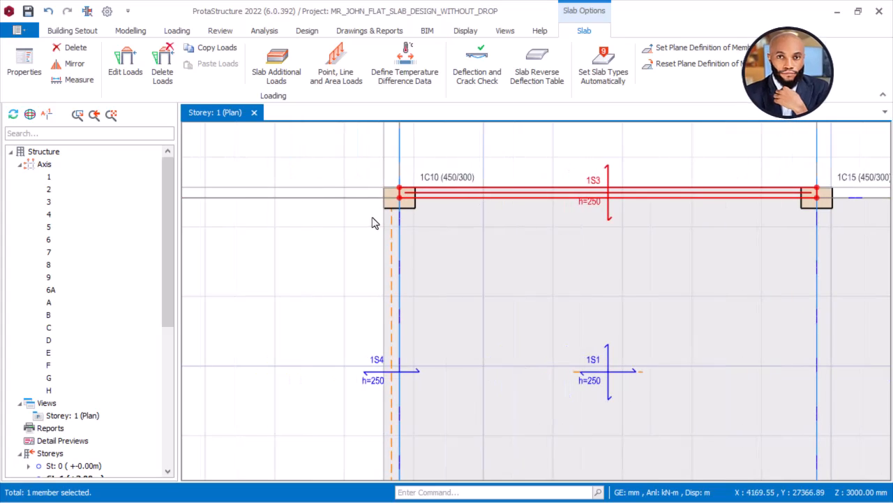
pyautogui.scroll(2, 375, 214)
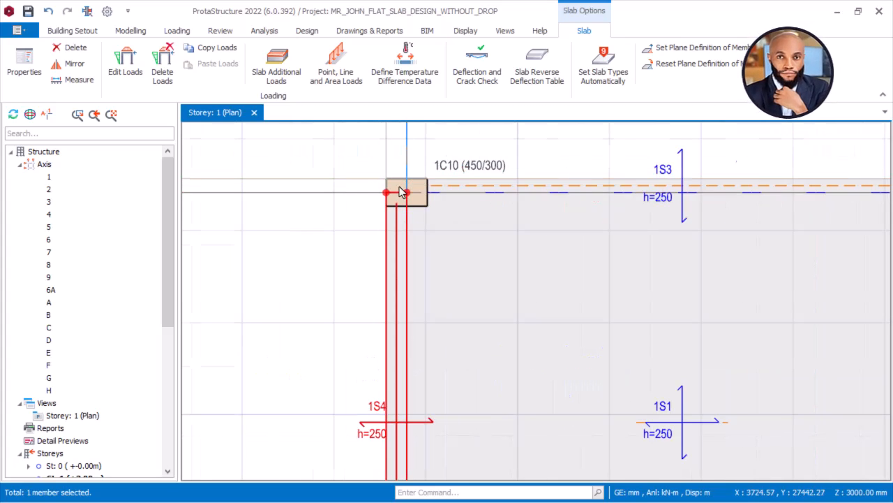
pyautogui.scroll(2, 394, 190)
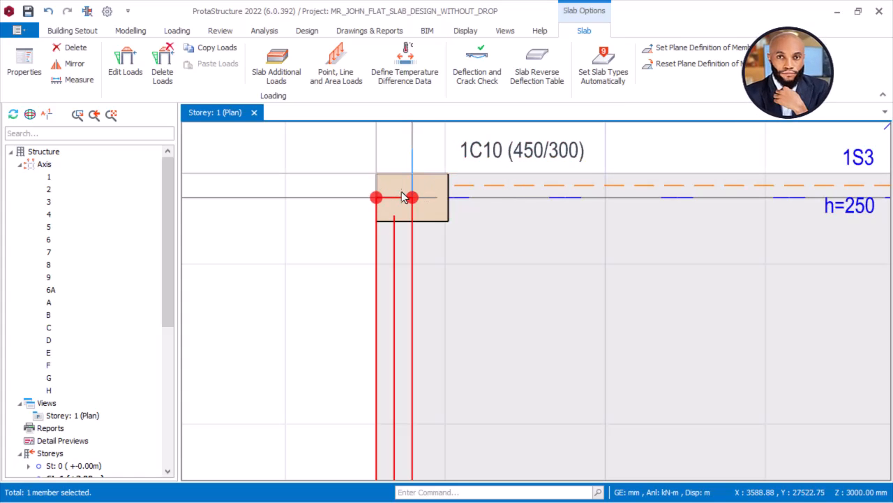
pyautogui.scroll(2, 395, 194)
pyautogui.scroll(-4, 382, 186)
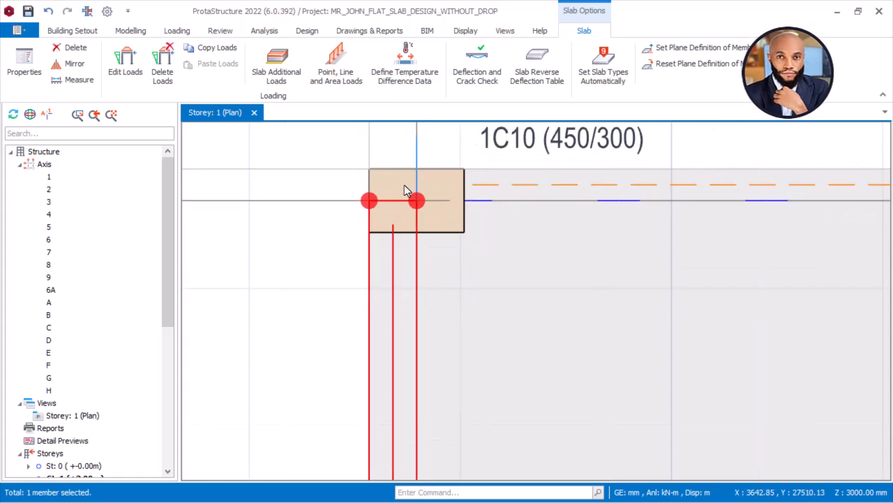
# Delete the two narrow edge slabs and the main slab 1S1 in the corner bay between axes A and B.
pyautogui.scroll(-5, 393, 184)
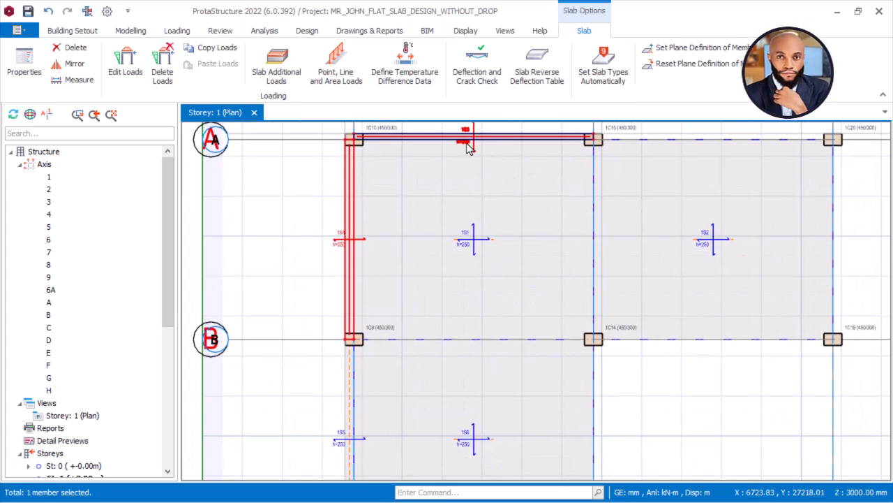
pyautogui.press('Delete')
pyautogui.moveTo(490, 127); pyautogui.dragTo(478, 180, button='middle')
pyautogui.click(462, 178)
pyautogui.click(500, 205)
pyautogui.press('Delete')
pyautogui.click(461, 293)
pyautogui.press('Delete')
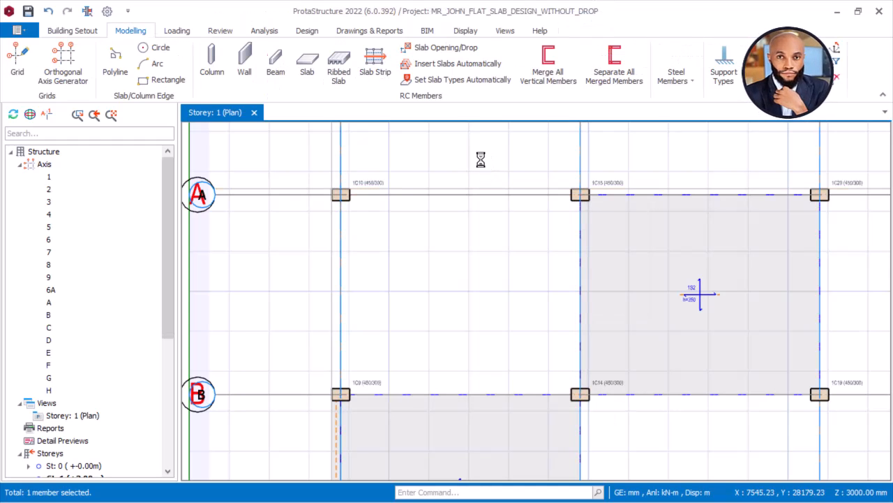
# Examine the cleared corner bay between axes A and B, its outer edge axes and the adjoining slabs.
pyautogui.moveTo(466, 160); pyautogui.dragTo(510, 179, button='middle')
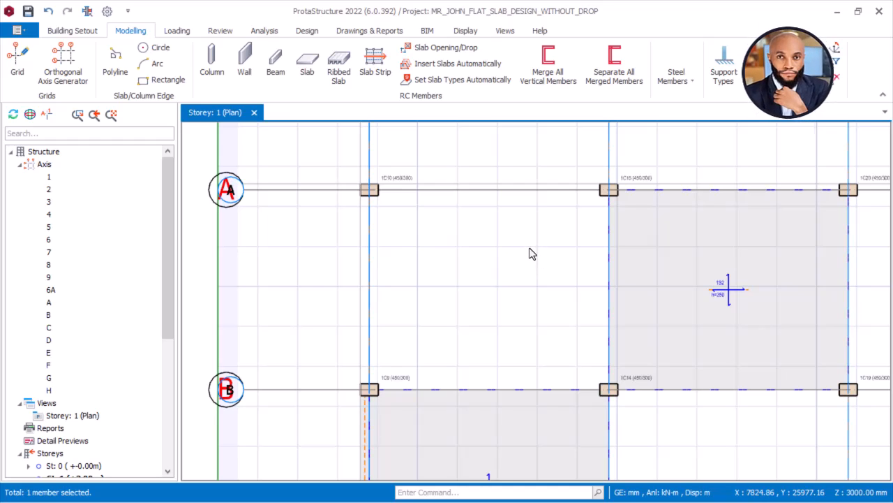
pyautogui.moveTo(530, 261); pyautogui.dragTo(517, 262, button='middle')
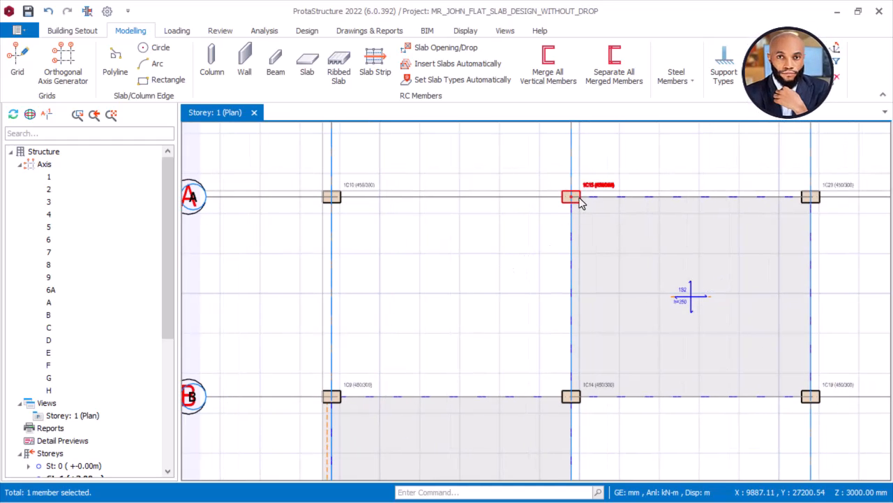
pyautogui.scroll(2, 578, 201)
pyautogui.moveTo(578, 201); pyautogui.dragTo(656, 207, button='middle')
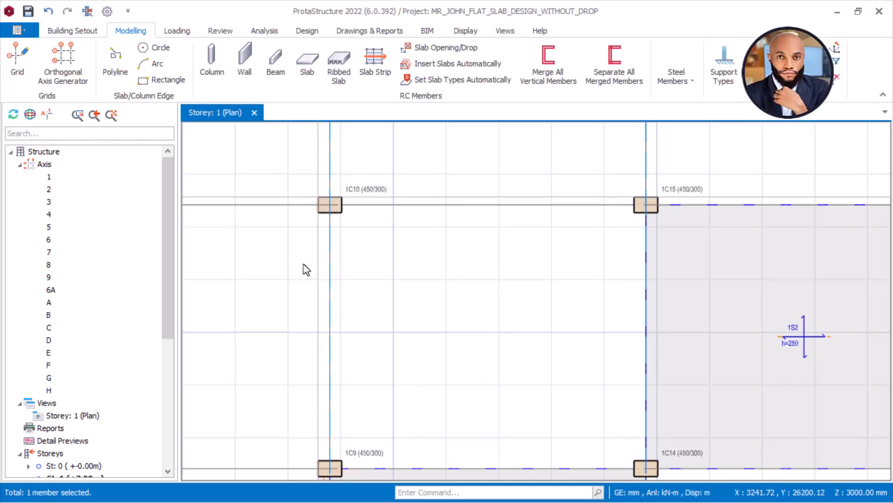
pyautogui.scroll(-2, 453, 279)
pyautogui.moveTo(369, 265); pyautogui.dragTo(401, 310, button='middle')
pyautogui.scroll(3, 413, 349)
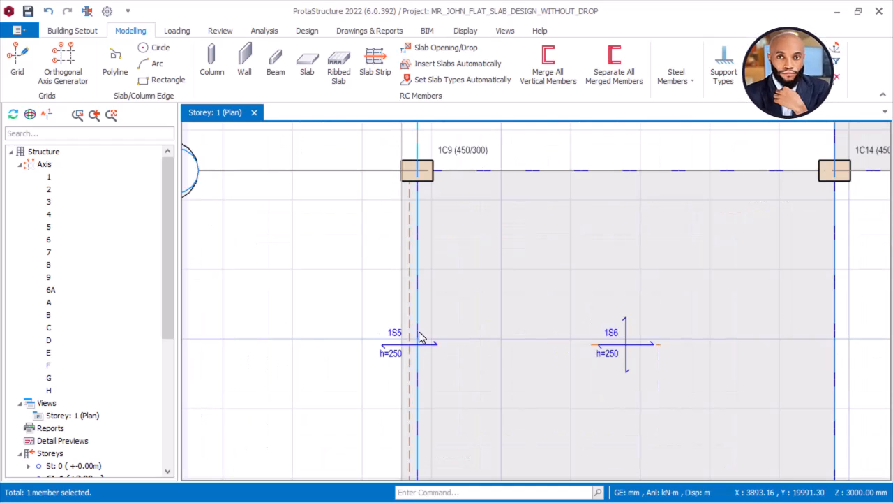
pyautogui.scroll(-2, 509, 303)
pyautogui.moveTo(509, 303); pyautogui.dragTo(470, 391, button='middle')
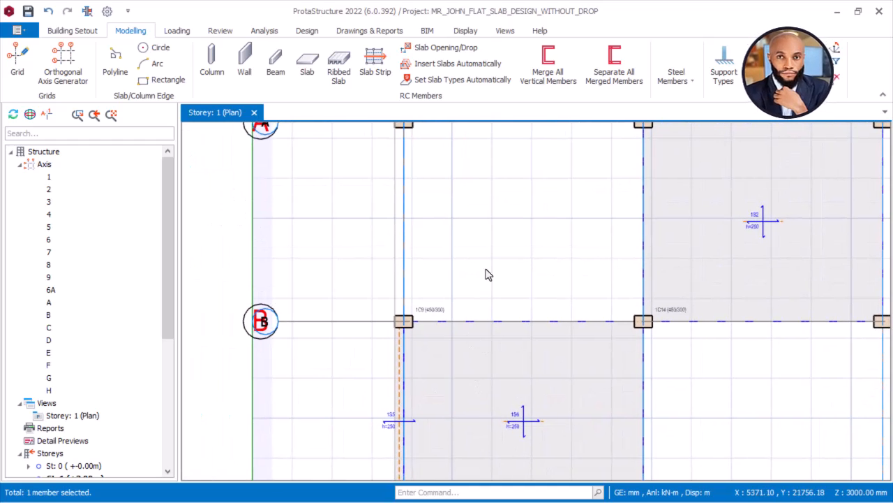
pyautogui.moveTo(488, 275); pyautogui.dragTo(474, 317, button='middle')
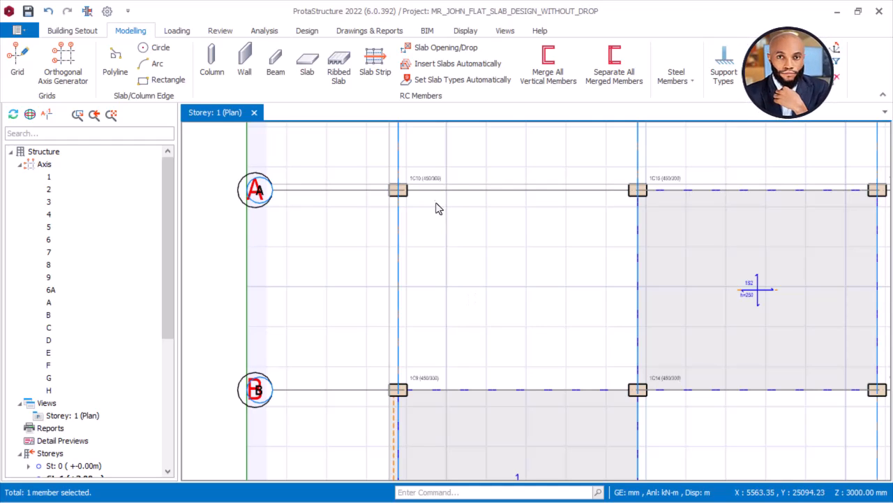
pyautogui.scroll(3, 441, 203)
pyautogui.scroll(-2, 418, 181)
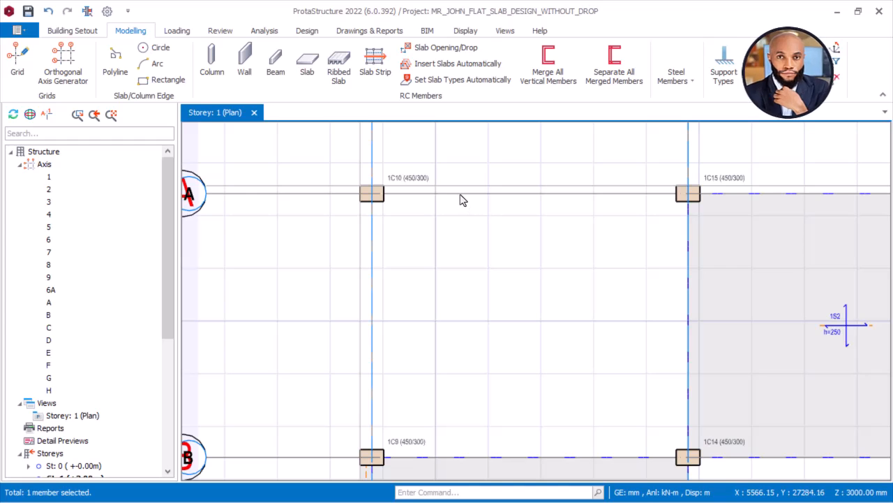
pyautogui.moveTo(476, 226); pyautogui.dragTo(471, 193, button='middle')
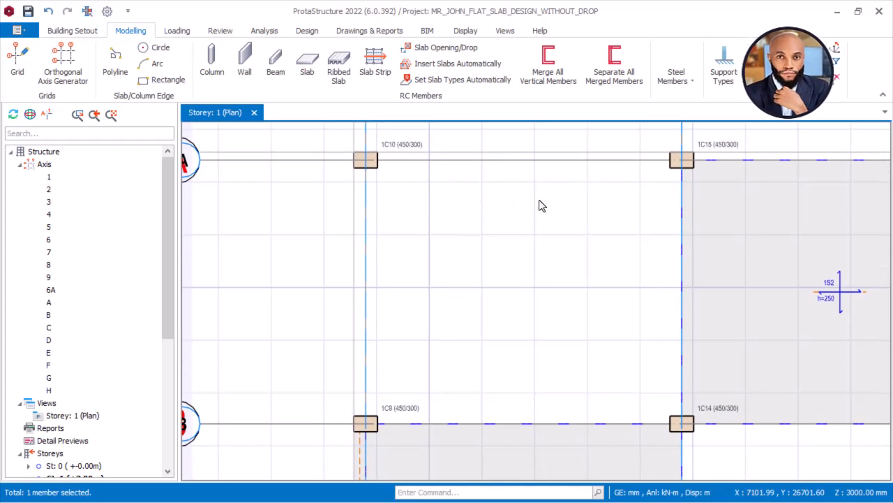
pyautogui.moveTo(538, 206); pyautogui.dragTo(484, 221, button='middle')
pyautogui.scroll(-2, 667, 248)
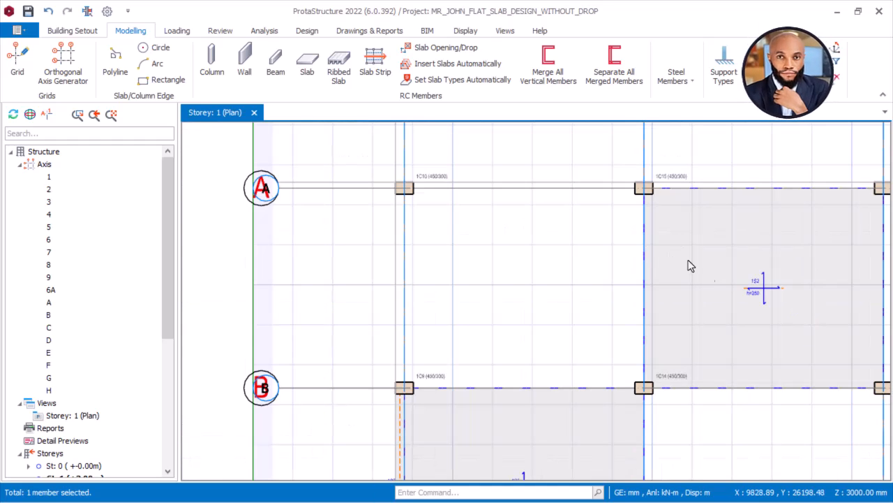
# Open slab 1S2's properties and set the insertion method to Pick Points.
pyautogui.rightClick(714, 151)
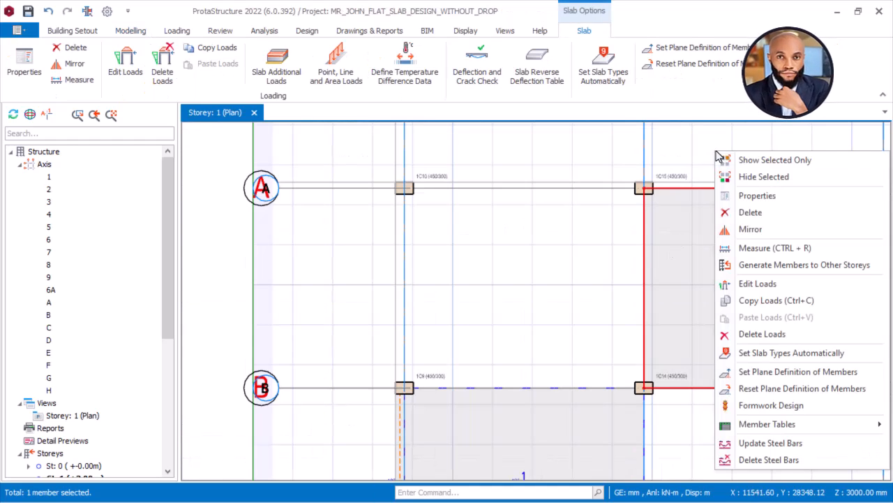
pyautogui.click(754, 195)
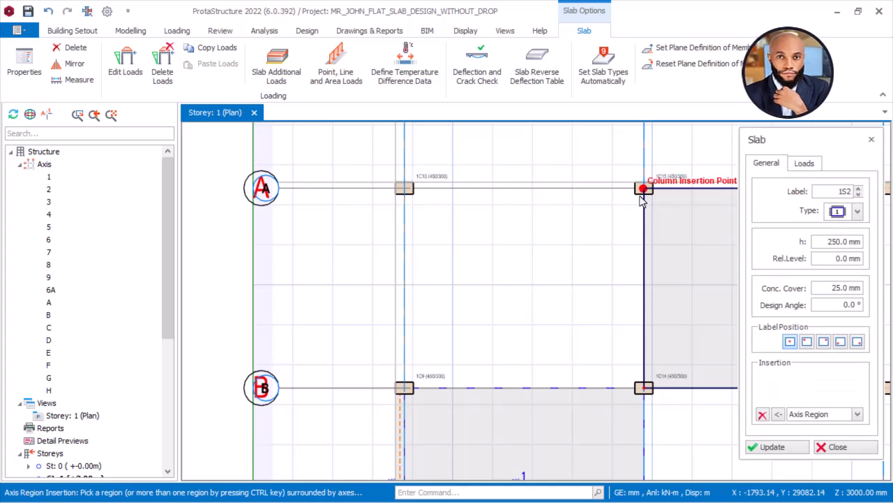
pyautogui.click(857, 415)
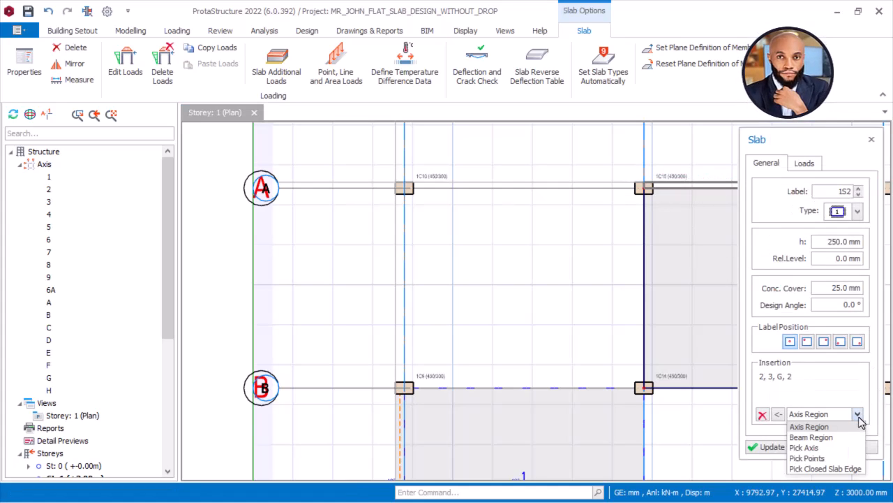
pyautogui.click(809, 458)
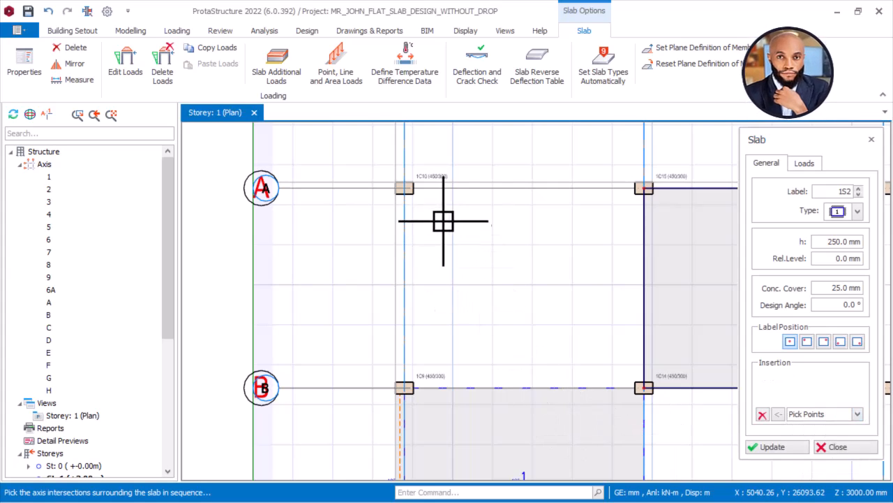
# Insert a 250 mm thick slab in the corner bay through axis intersections G-8, G-2, B-2 and B-8, reaching the outer column faces.
pyautogui.scroll(4, 408, 187)
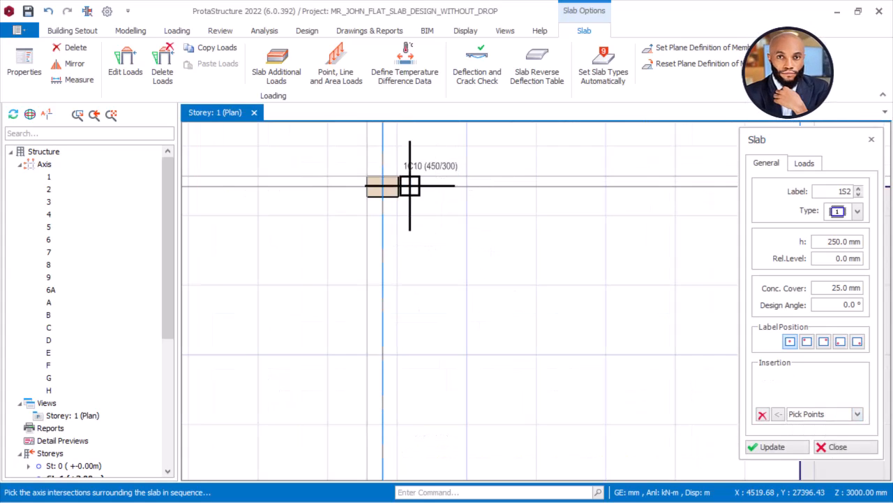
pyautogui.click(334, 179)
pyautogui.scroll(-4, 335, 219)
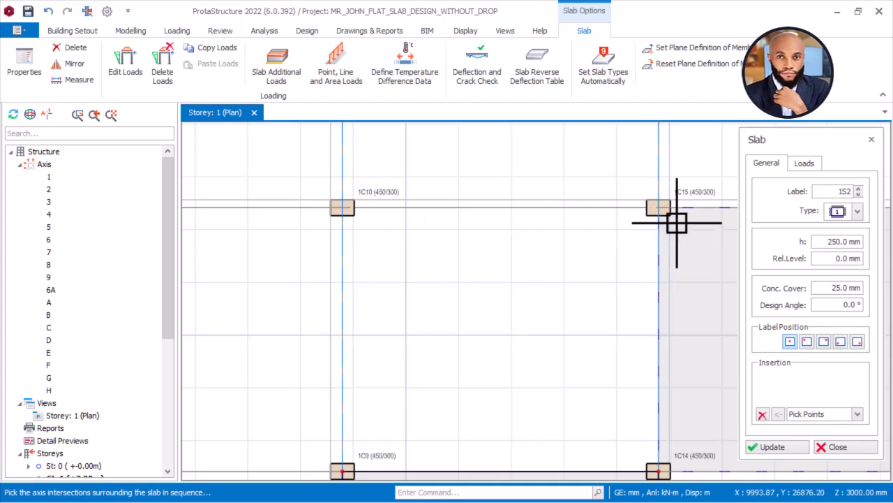
pyautogui.scroll(3, 664, 201)
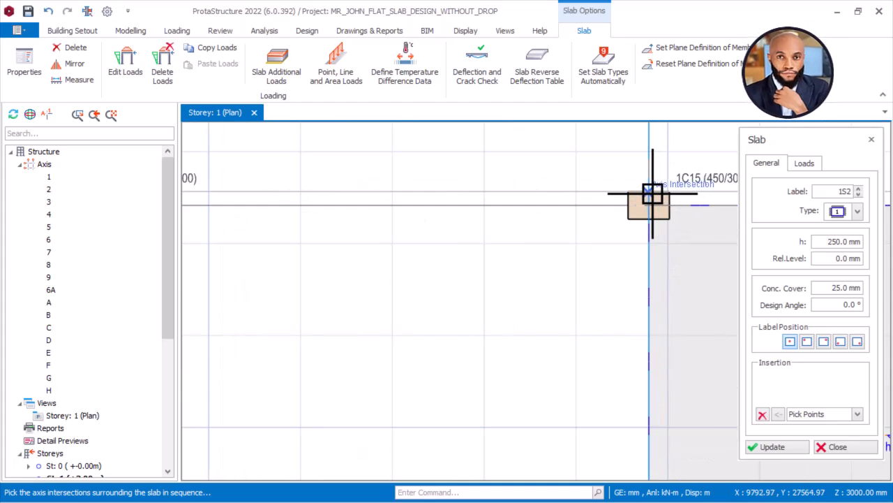
pyautogui.click(653, 193)
pyautogui.scroll(-2, 649, 190)
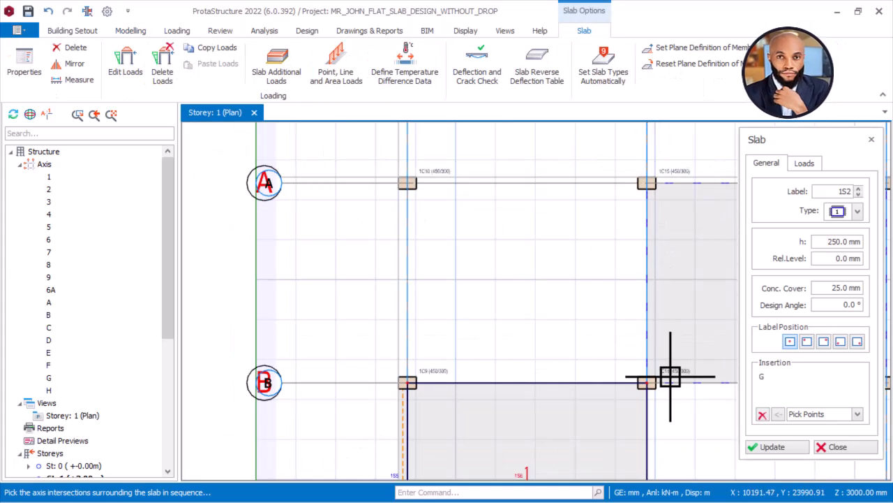
pyautogui.scroll(2, 672, 363)
pyautogui.click(637, 376)
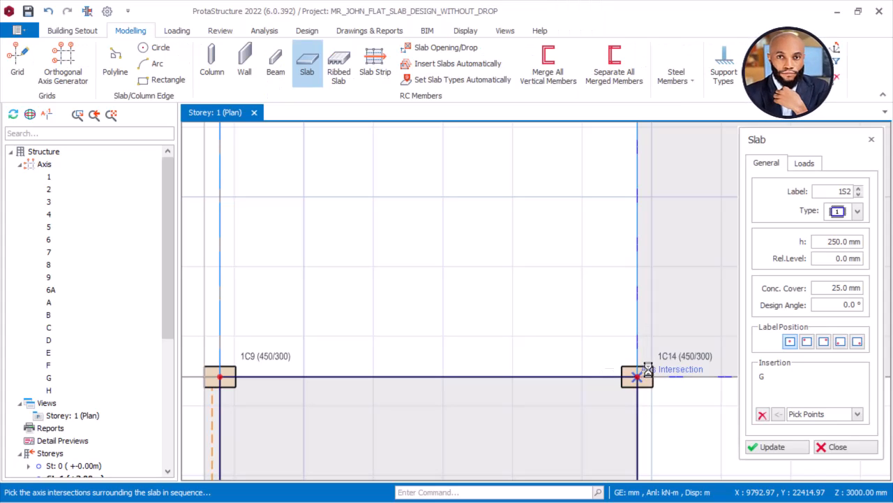
pyautogui.scroll(-2, 649, 345)
pyautogui.scroll(2, 373, 361)
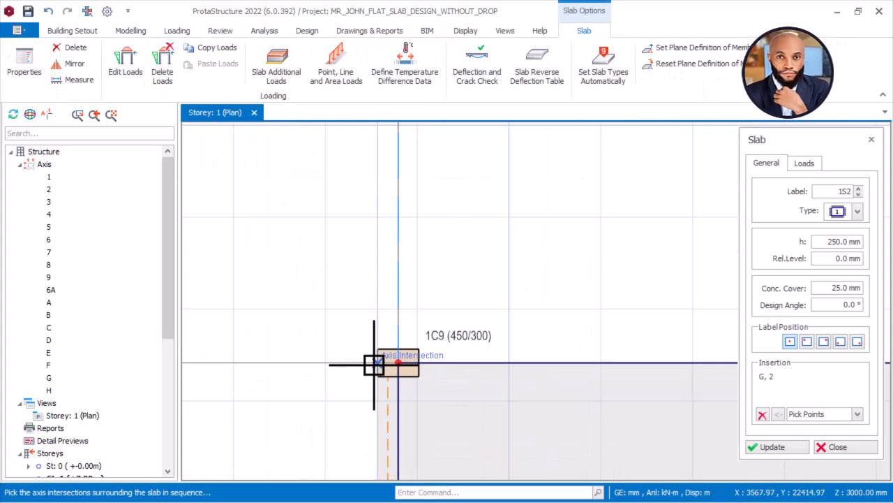
pyautogui.click(378, 362)
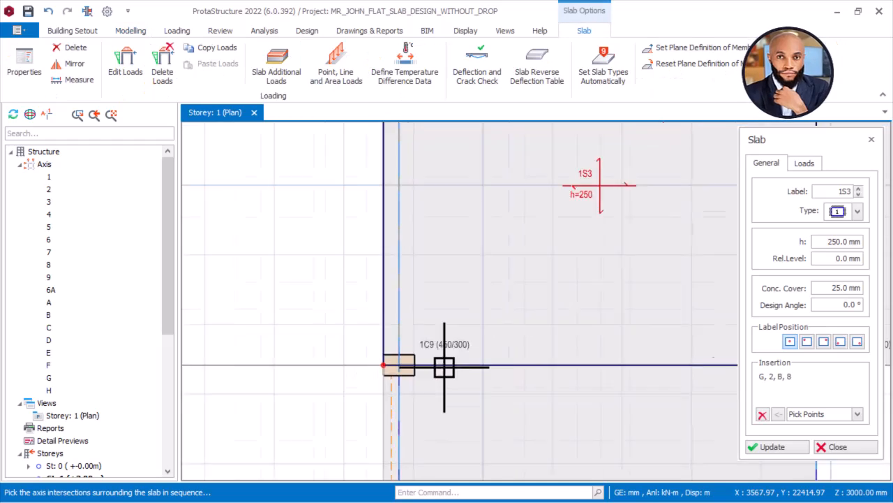
pyautogui.scroll(-2, 419, 371)
pyautogui.press('Escape')
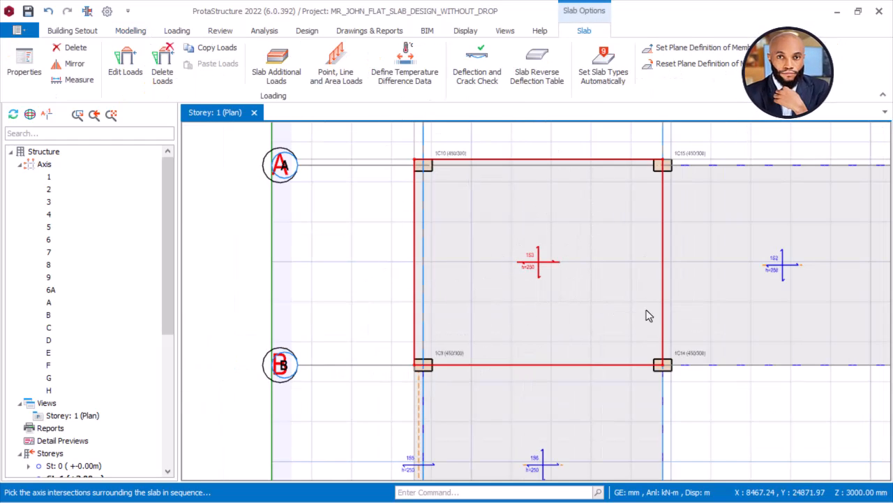
# Delete slab 1S2 in the bay between axes 2 and 3, from A to B.
pyautogui.scroll(-2, 651, 274)
pyautogui.click(653, 267)
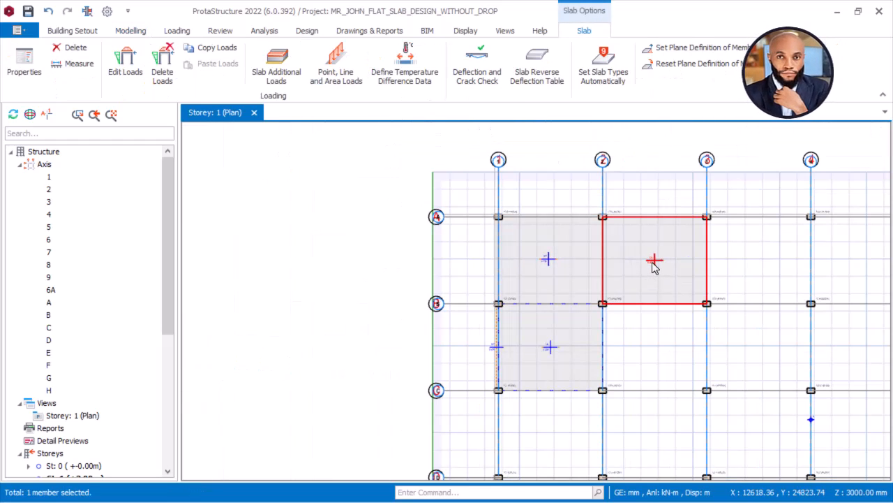
pyautogui.press('Delete')
# Select the corner bay slab and examine how its edges meet the outer faces of column 1C10.
pyautogui.scroll(3, 502, 220)
pyautogui.scroll(3, 464, 209)
pyautogui.click(685, 371)
pyautogui.moveTo(517, 273); pyautogui.dragTo(398, 215, button='middle')
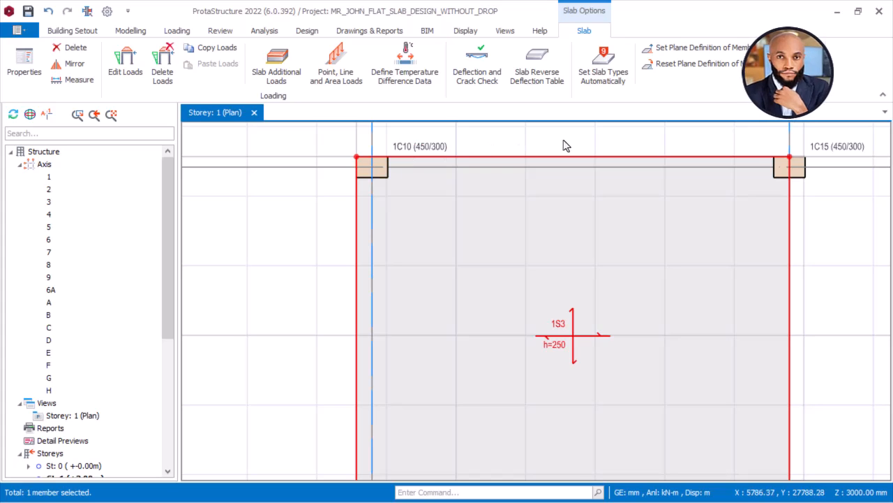
pyautogui.scroll(3, 369, 162)
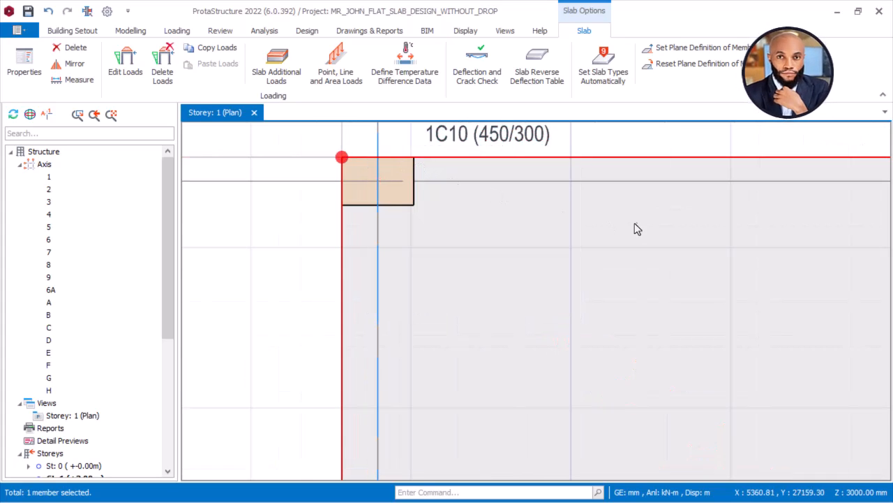
pyautogui.scroll(-2, 611, 211)
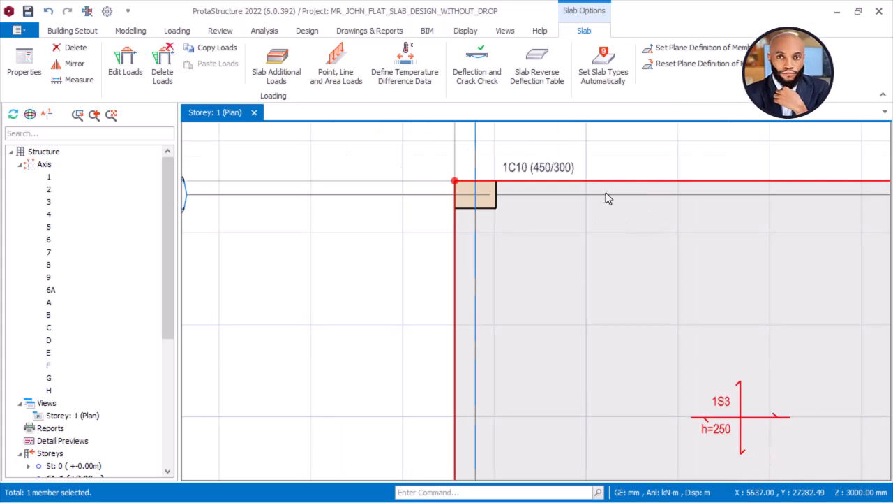
pyautogui.scroll(3, 473, 189)
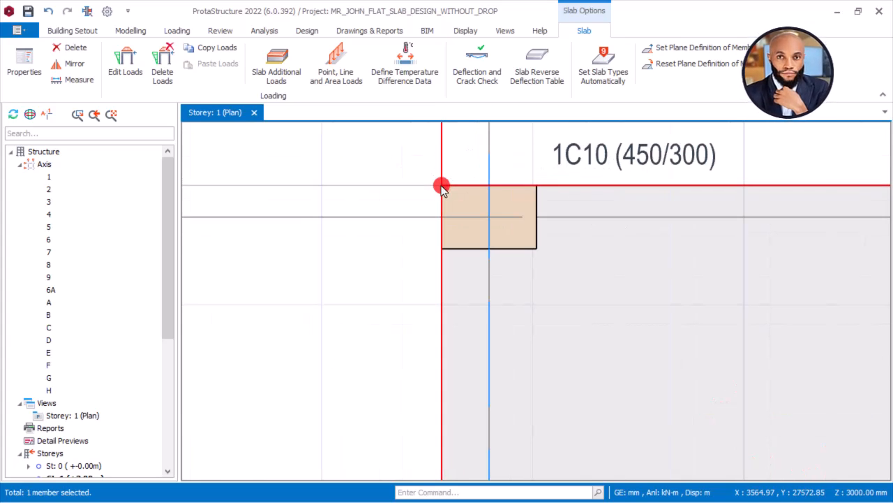
pyautogui.scroll(2, 493, 201)
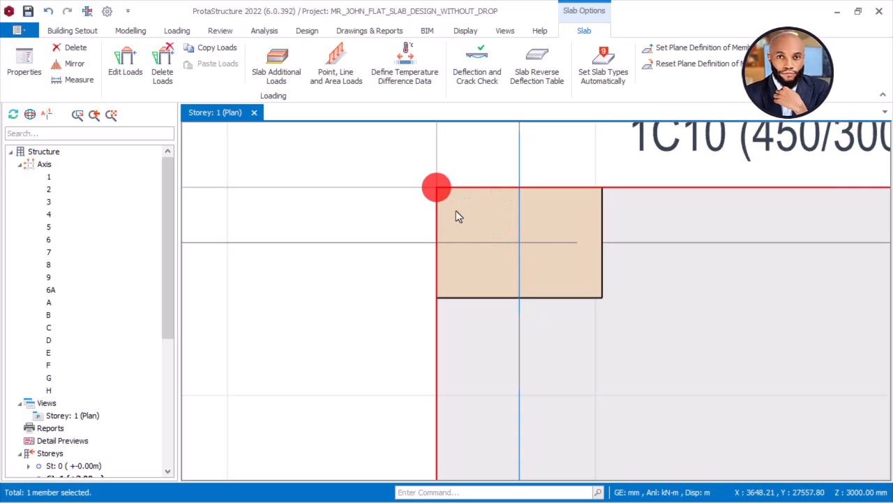
pyautogui.scroll(-4, 480, 213)
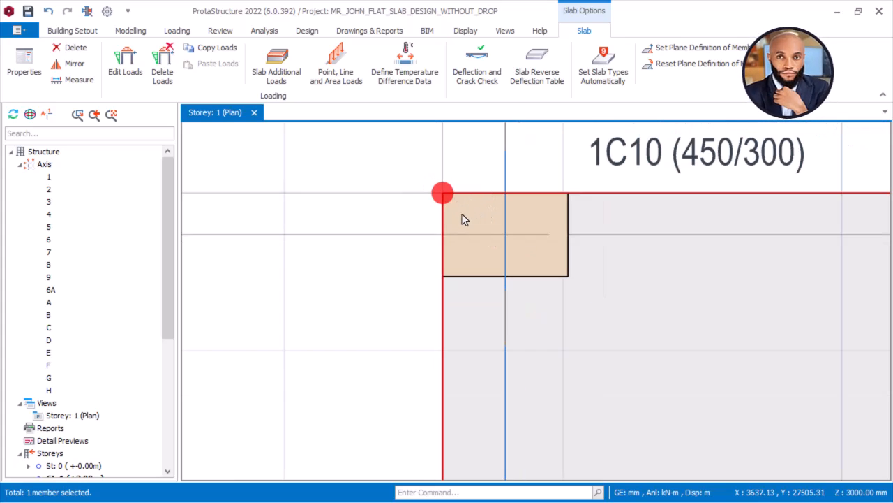
pyautogui.scroll(-4, 427, 204)
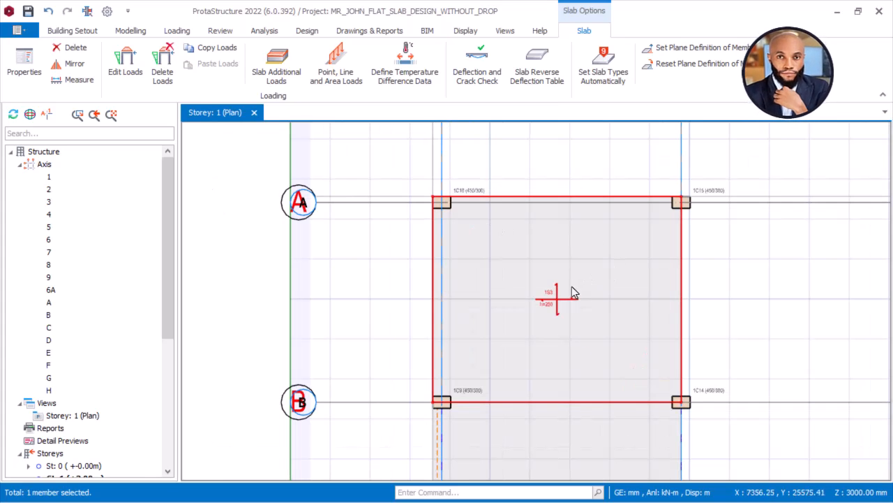
# Delete the main bay slab 1S6 and the narrow edge slab 1S5 between axes B and C.
pyautogui.moveTo(569, 293); pyautogui.dragTo(535, 215, button='middle')
pyautogui.scroll(-3, 536, 231)
pyautogui.scroll(3, 528, 315)
pyautogui.click(540, 302)
pyautogui.scroll(2, 417, 307)
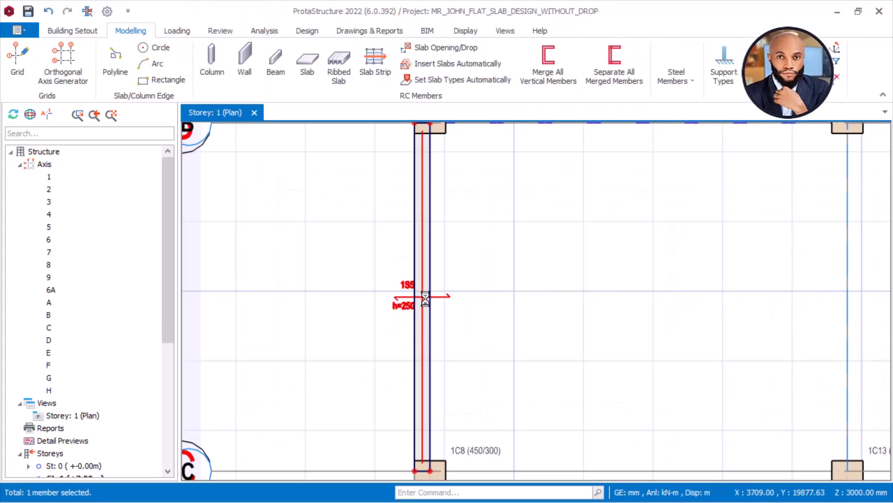
pyautogui.scroll(-3, 418, 272)
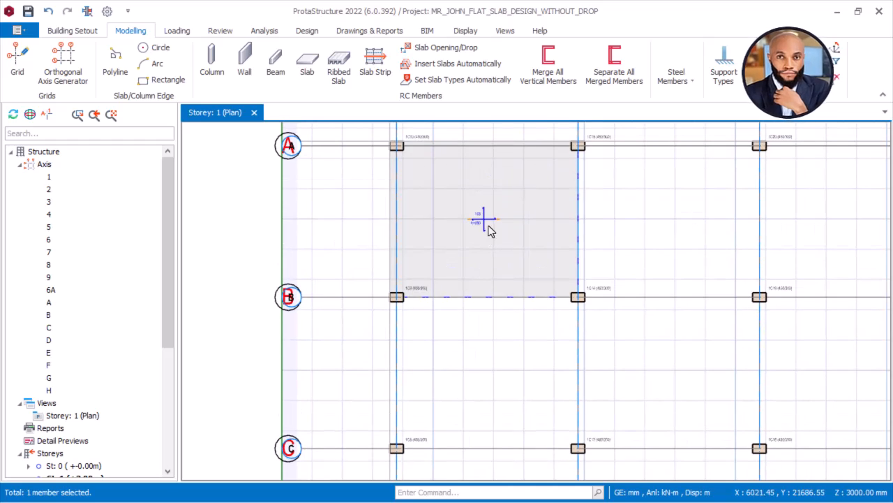
# Insert a 250 mm thick slab between axes B and C through intersections B-8, B-2, C-2 and C-8, reusing the corner slab's properties.
pyautogui.click(459, 226)
pyautogui.rightClick(379, 186)
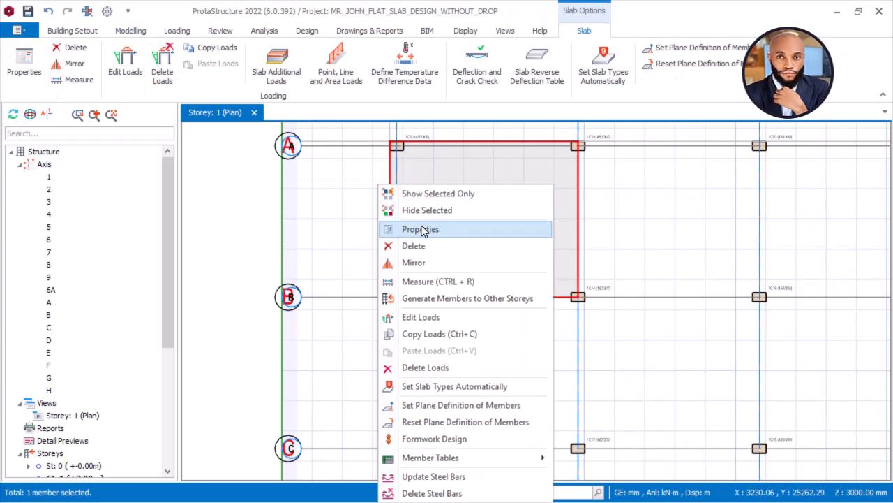
pyautogui.click(421, 226)
pyautogui.moveTo(599, 279); pyautogui.dragTo(563, 194, button='middle')
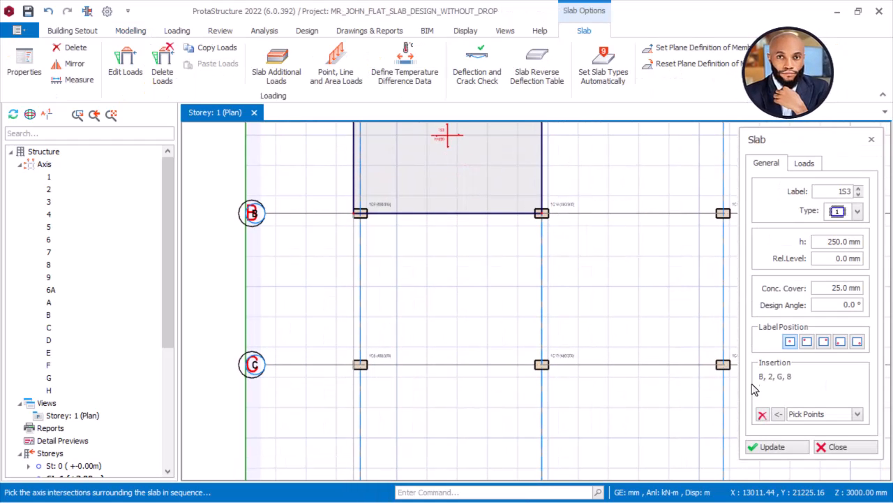
pyautogui.click(762, 414)
pyautogui.scroll(5, 369, 233)
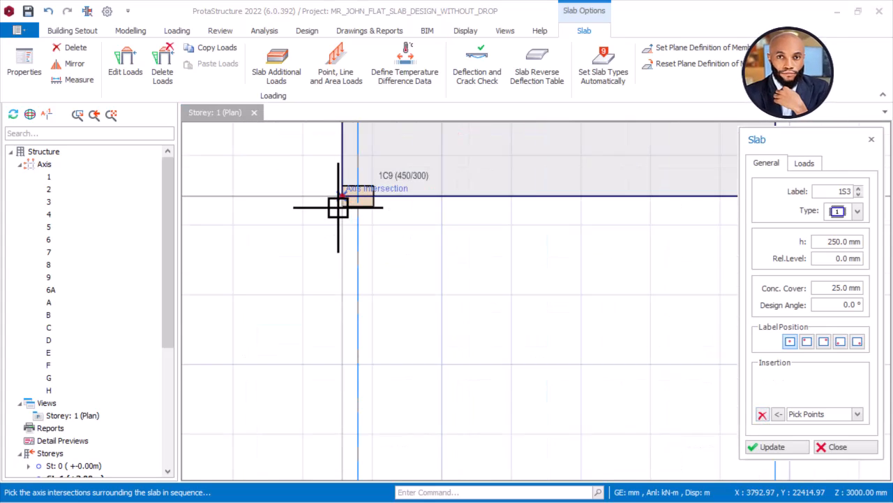
pyautogui.click(322, 233)
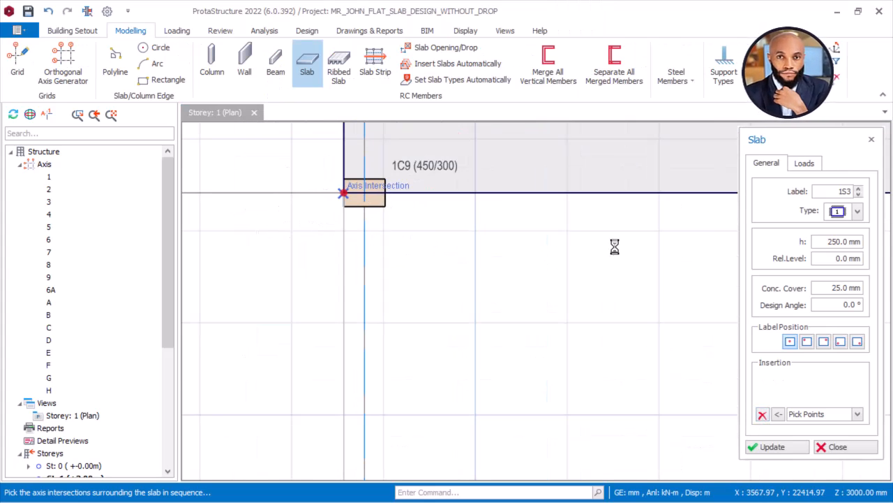
pyautogui.scroll(-3, 614, 244)
pyautogui.scroll(2, 674, 216)
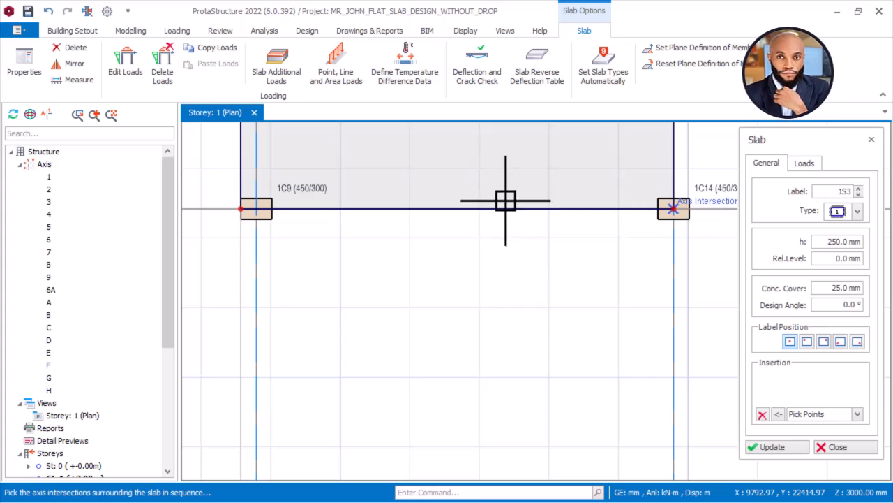
pyautogui.scroll(-2, 548, 179)
pyautogui.scroll(1, 628, 388)
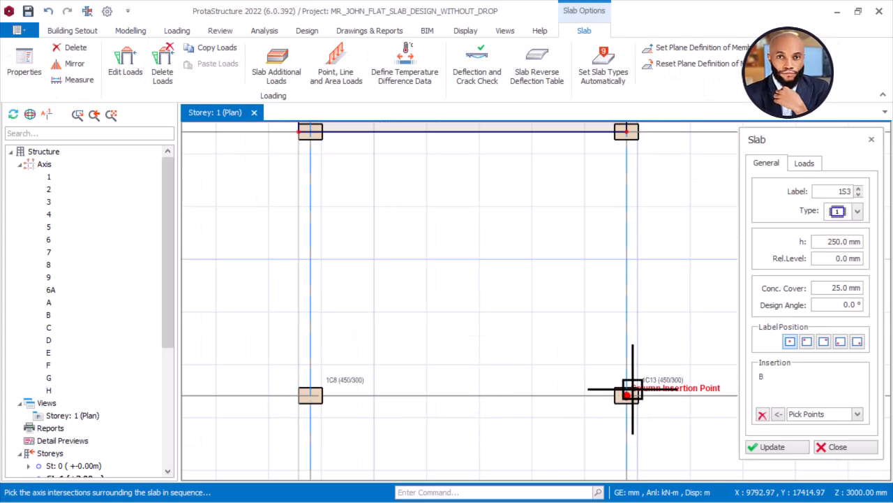
pyautogui.click(301, 397)
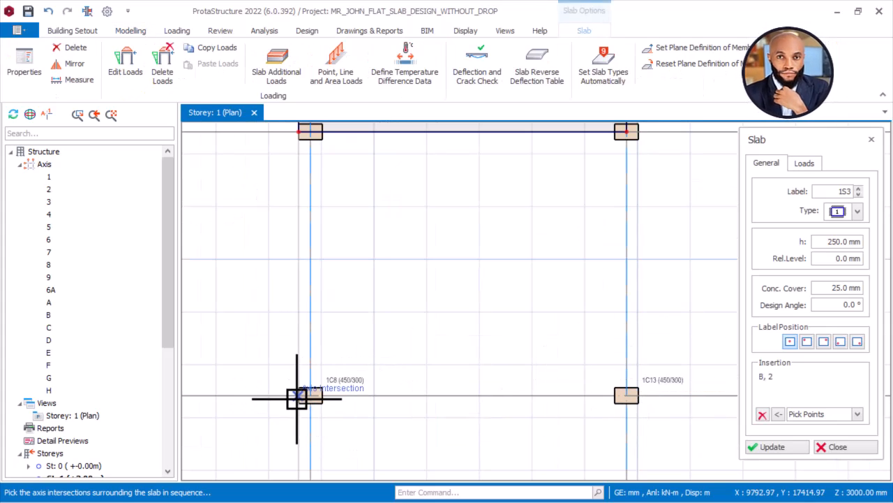
pyautogui.click(369, 339)
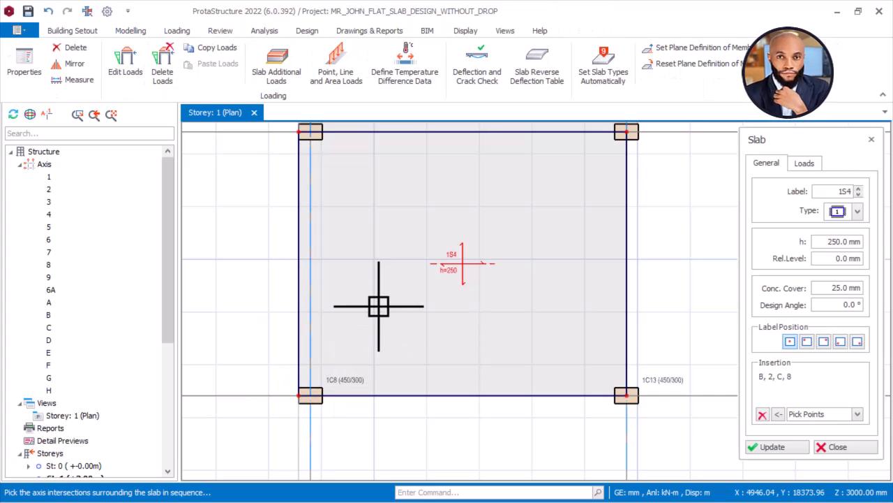
# Clear the insertion axes and insert a 250 mm slab between axes C and D, bounded by edge axis 8 and axis 2.
pyautogui.scroll(-3, 393, 202)
pyautogui.click(762, 415)
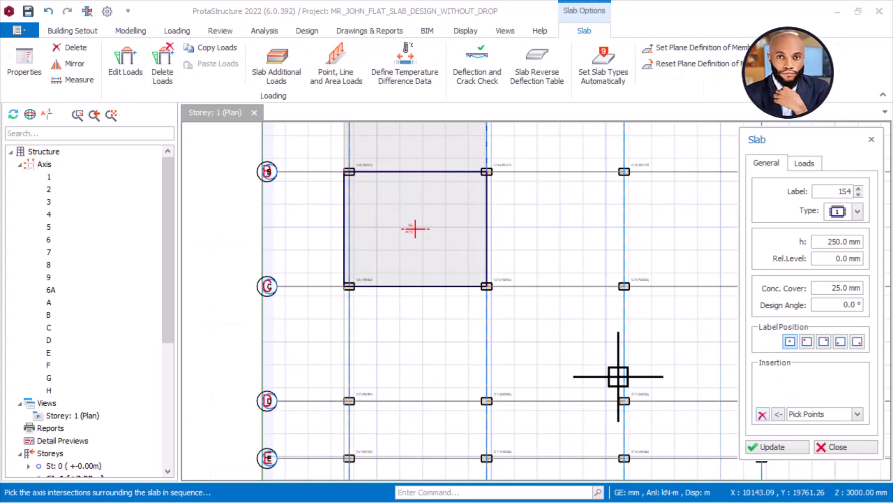
pyautogui.scroll(2, 359, 199)
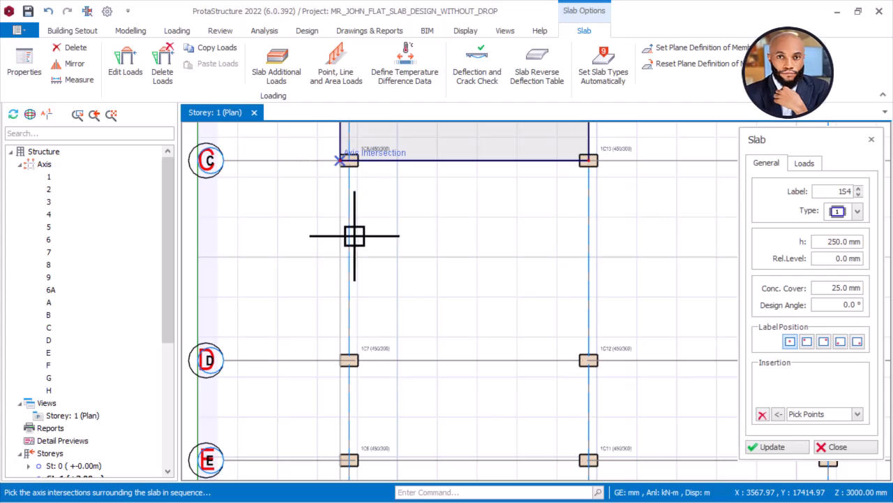
pyautogui.click(342, 183)
pyautogui.scroll(2, 342, 361)
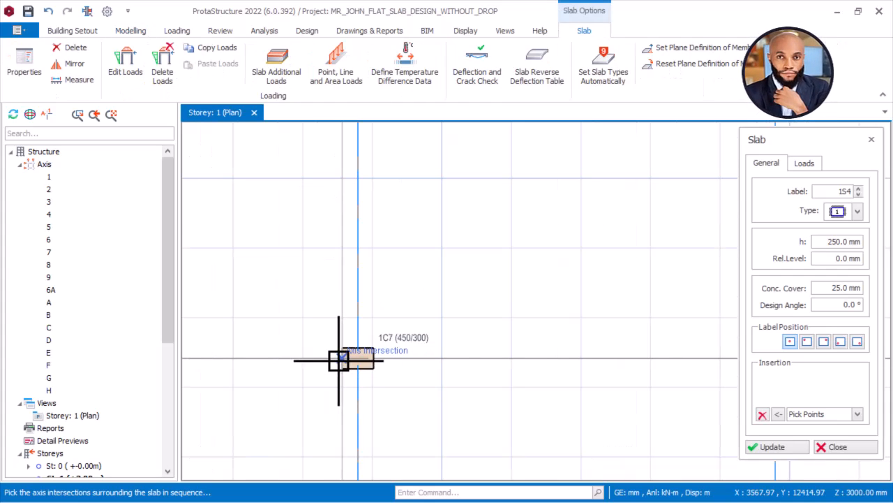
pyautogui.click(286, 365)
pyautogui.scroll(-2, 484, 369)
pyautogui.scroll(2, 515, 367)
pyautogui.click(489, 355)
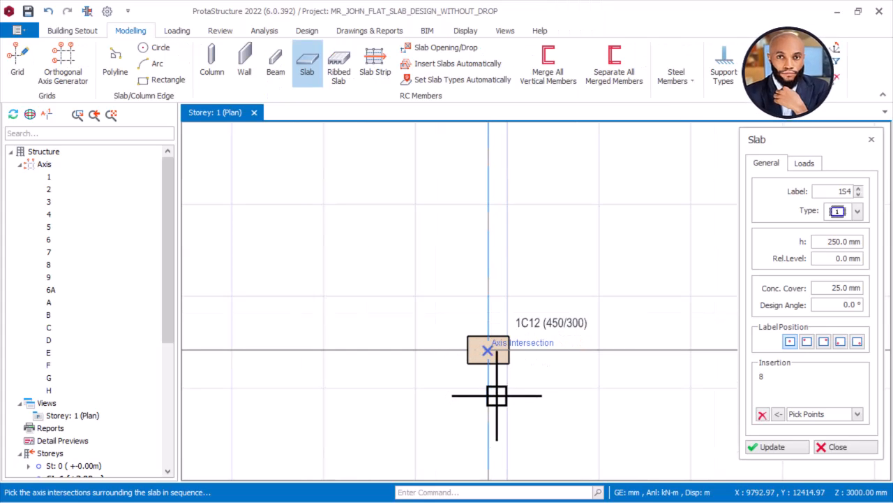
pyautogui.click(512, 379)
pyautogui.scroll(-2, 526, 275)
pyautogui.scroll(2, 498, 182)
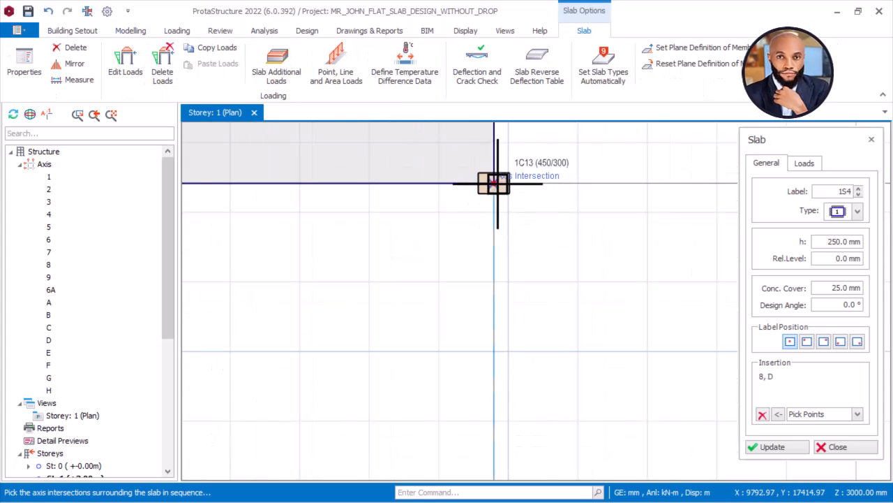
pyautogui.click(493, 183)
pyautogui.scroll(-3, 512, 213)
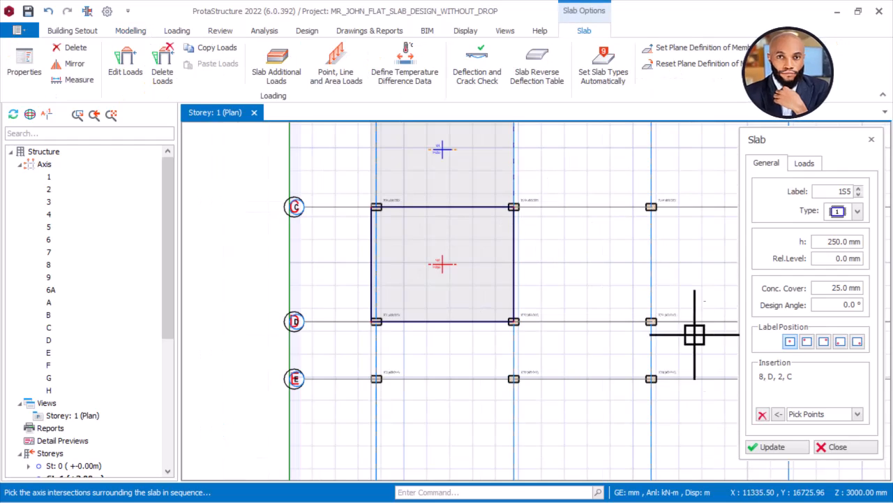
# Clear the insertion axes and insert a 250 mm slab between axes D and E, bounded by edge axis 8 and axis 2.
pyautogui.click(763, 414)
pyautogui.scroll(5, 411, 303)
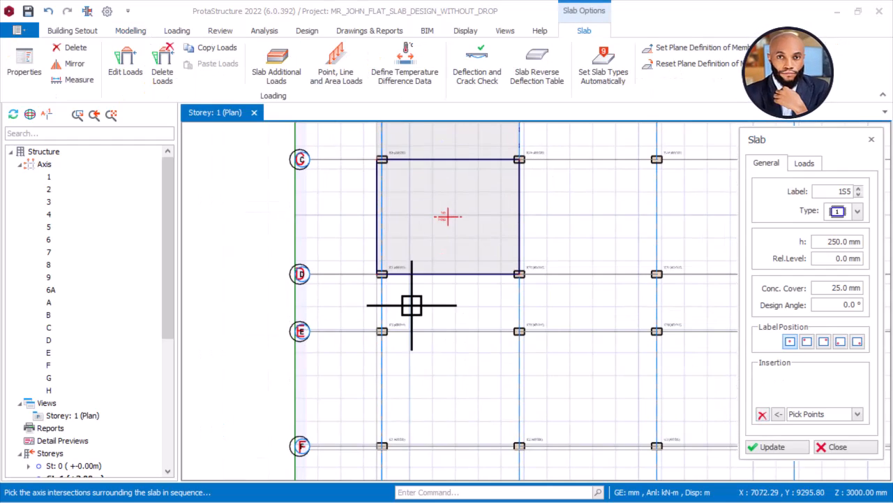
pyautogui.click(305, 235)
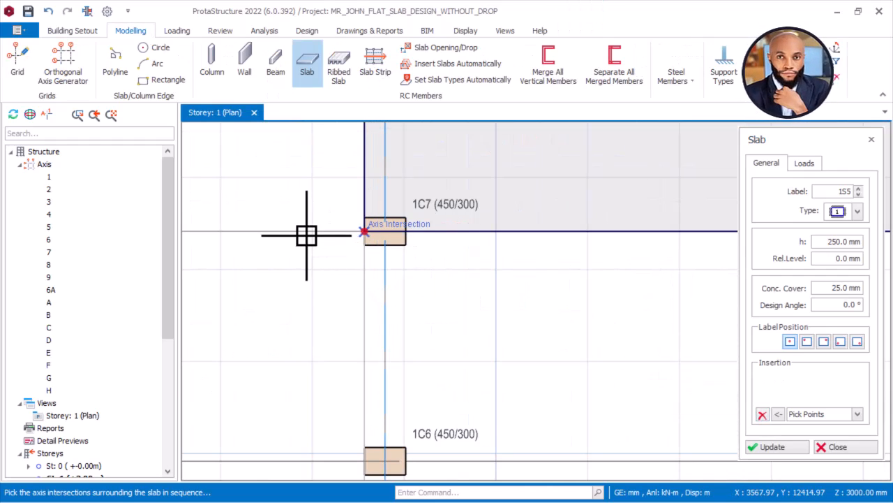
pyautogui.scroll(-2, 310, 239)
pyautogui.scroll(2, 343, 363)
pyautogui.scroll(-2, 343, 350)
pyautogui.scroll(2, 336, 330)
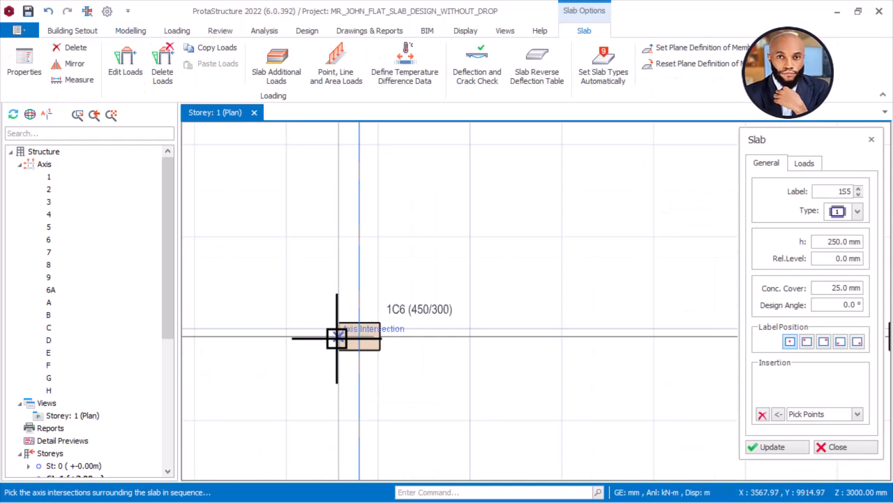
pyautogui.click(282, 334)
pyautogui.scroll(-4, 283, 333)
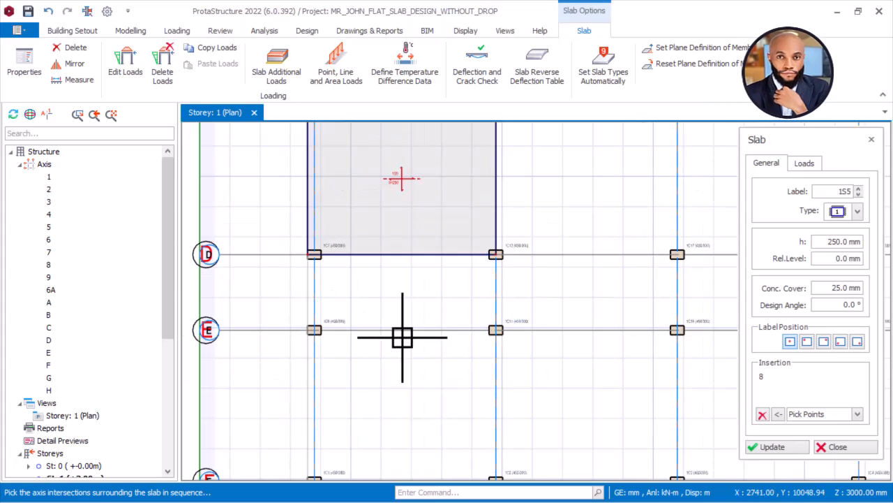
pyautogui.scroll(3, 501, 333)
pyautogui.click(488, 326)
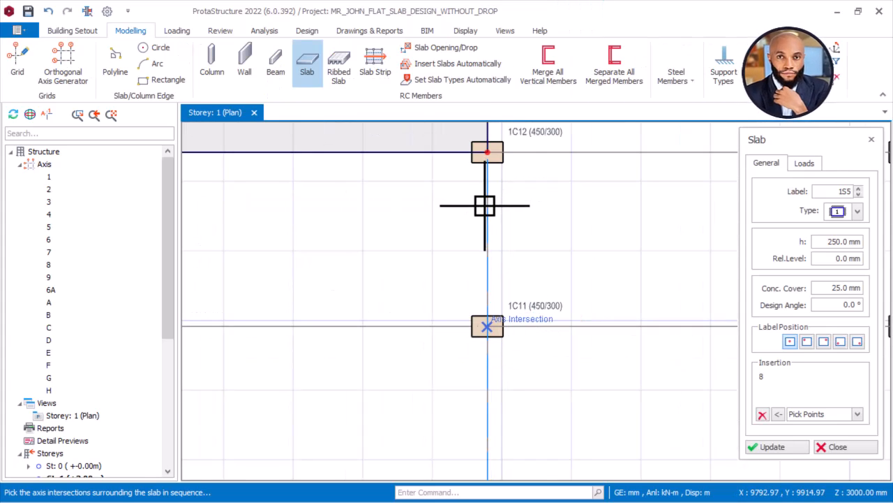
pyautogui.click(487, 152)
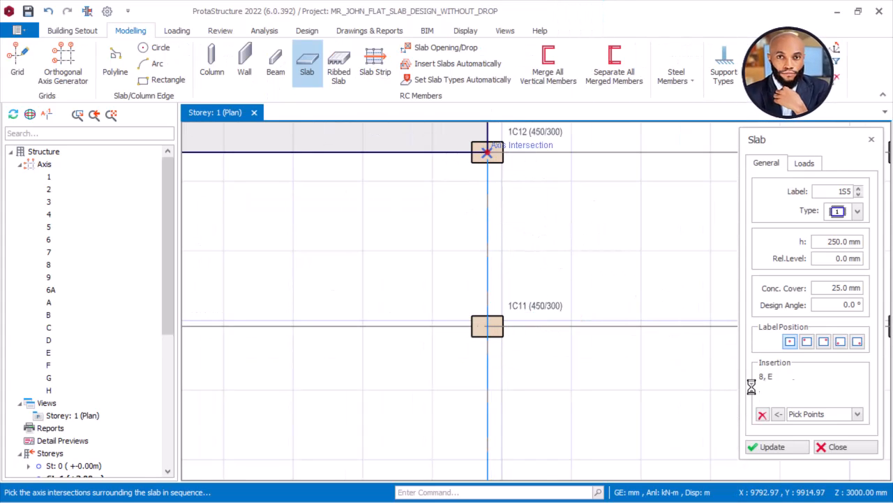
pyautogui.scroll(-3, 473, 189)
# Insert a 250 mm slab in the lower corner bay from axis E to edge axis H, bounded by edge axis 8 and axis 2.
pyautogui.scroll(-1, 398, 284)
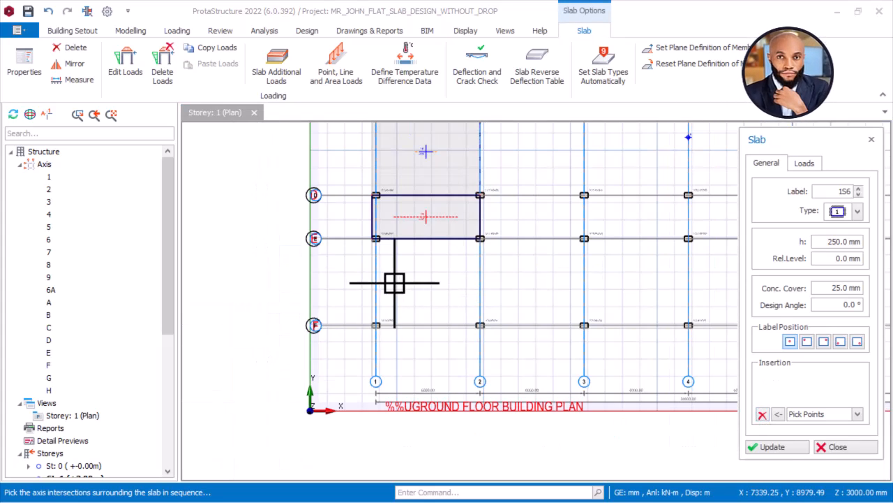
pyautogui.scroll(5, 339, 195)
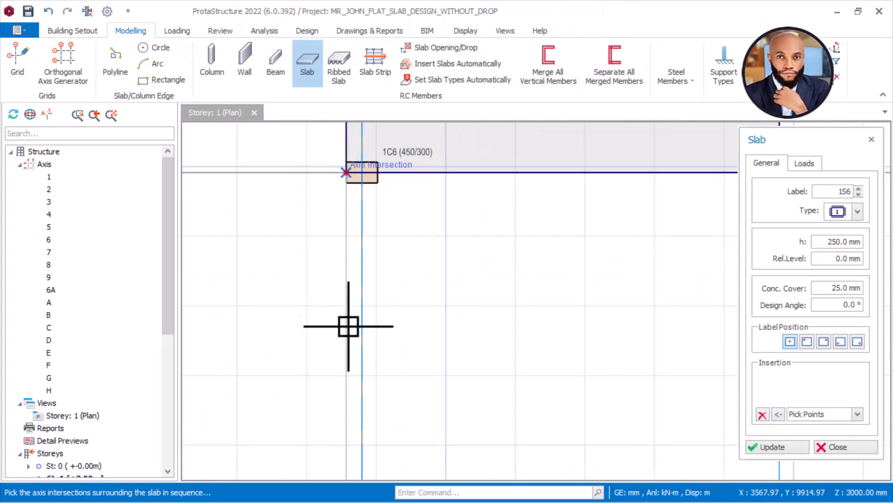
pyautogui.scroll(-3, 343, 160)
pyautogui.scroll(3, 330, 321)
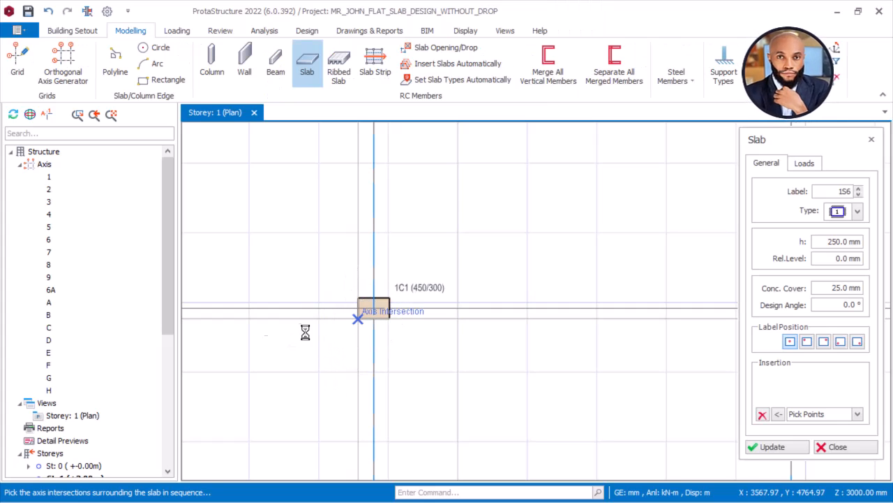
pyautogui.scroll(-2, 308, 332)
pyautogui.scroll(3, 600, 345)
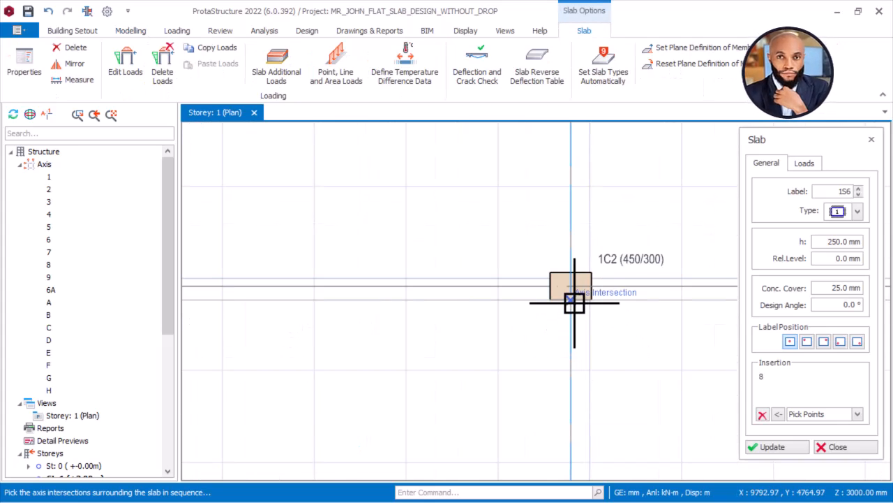
pyautogui.scroll(-2, 560, 446)
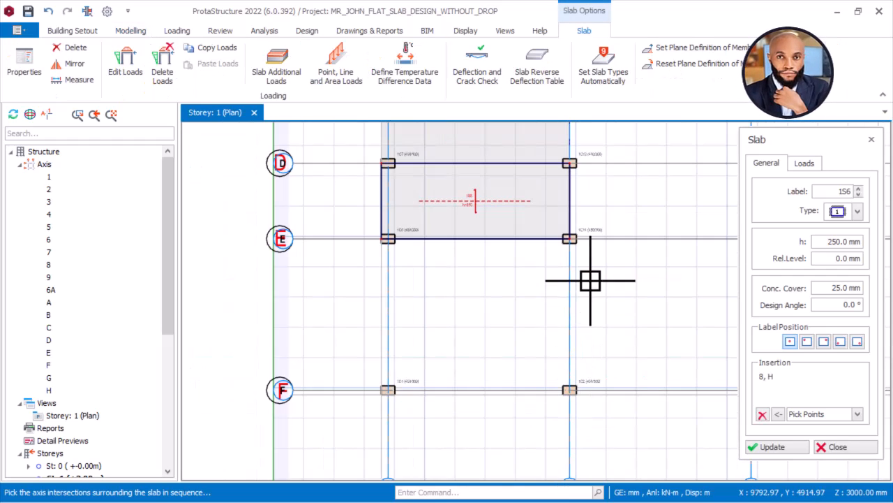
pyautogui.scroll(1, 573, 244)
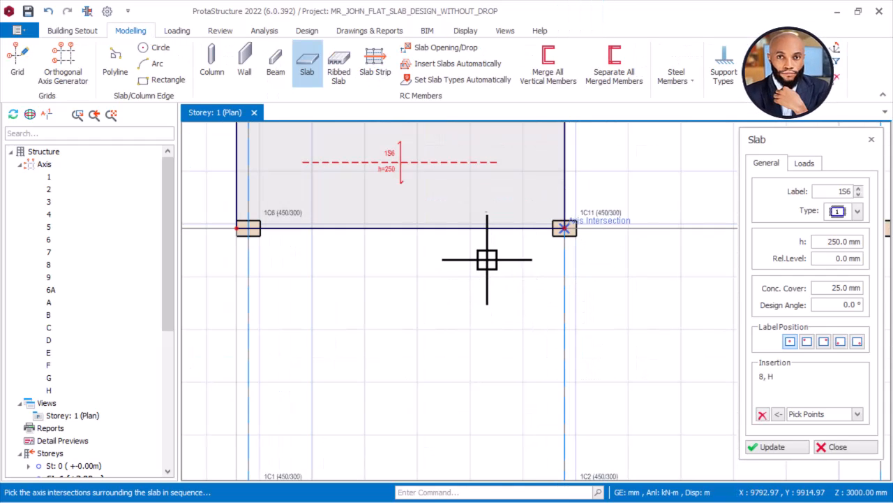
pyautogui.rightClick(488, 262)
pyautogui.scroll(-2, 480, 247)
# Clear the insertion axes and insert a 250 mm slab through intersections G-2, G-3, B-3 and B-2.
pyautogui.click(763, 416)
pyautogui.scroll(-3, 418, 342)
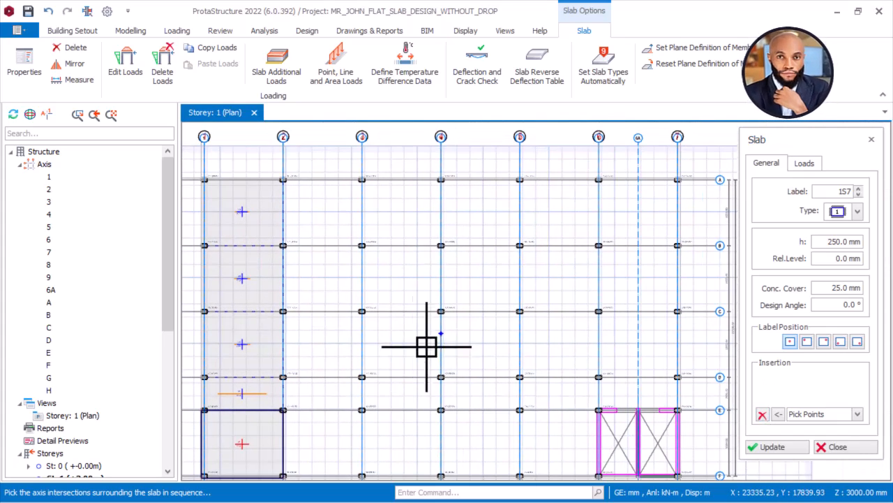
pyautogui.scroll(5, 379, 213)
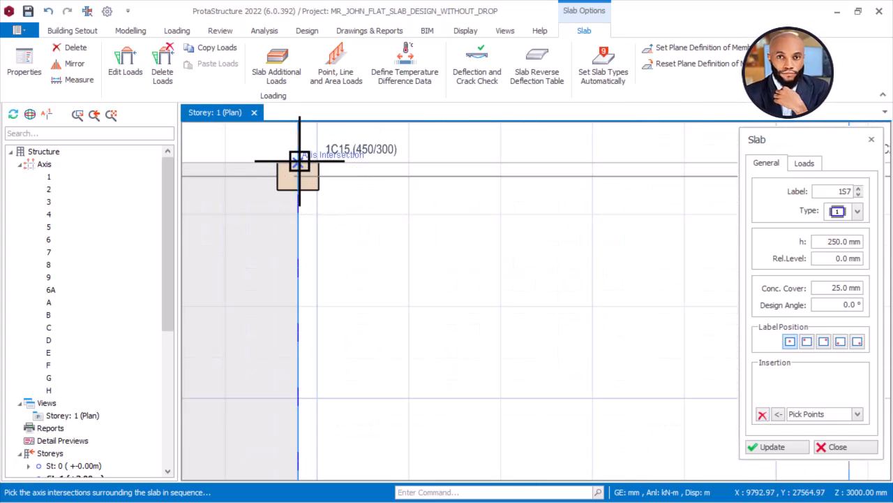
pyautogui.click(311, 250)
pyautogui.scroll(-3, 324, 248)
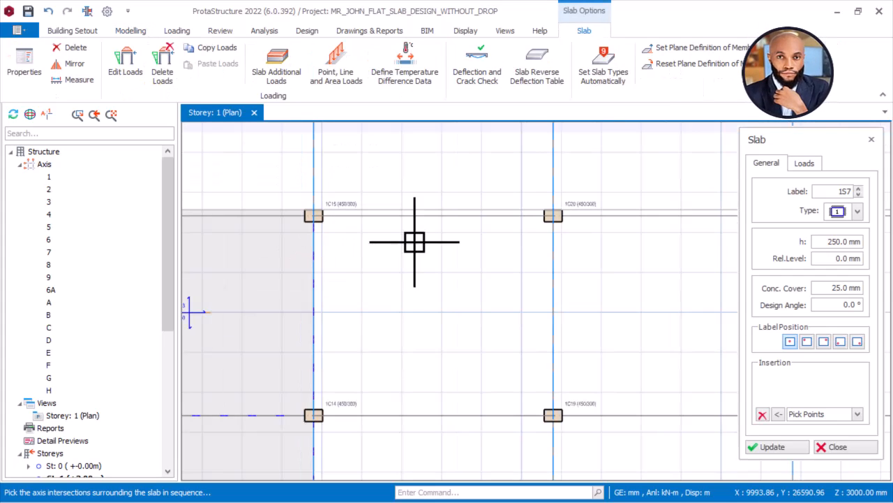
pyautogui.scroll(3, 564, 225)
pyautogui.click(566, 176)
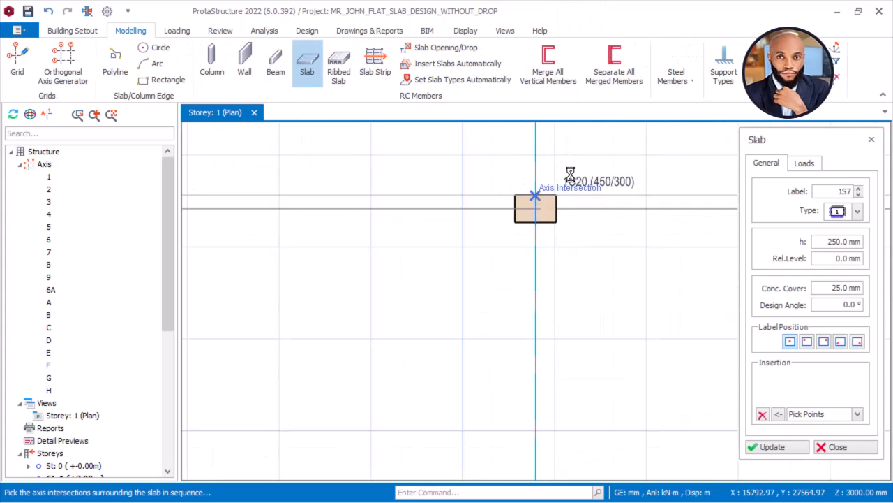
pyautogui.scroll(-3, 568, 176)
pyautogui.click(560, 388)
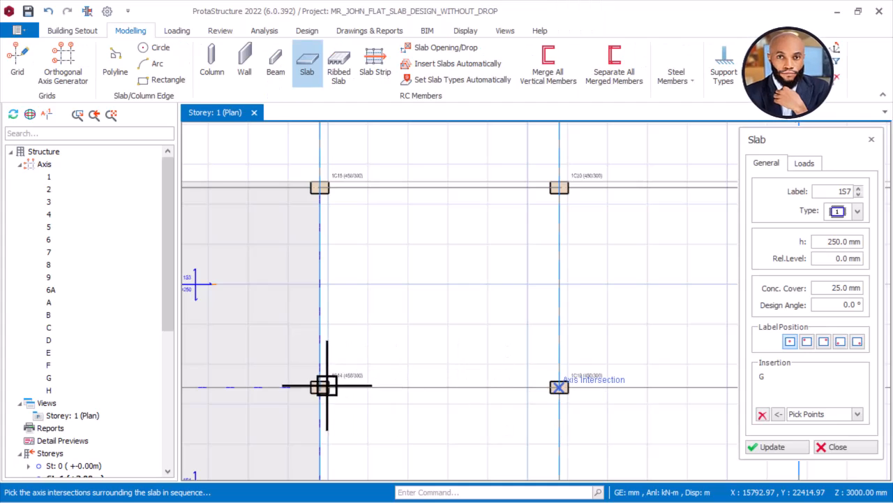
pyautogui.click(320, 388)
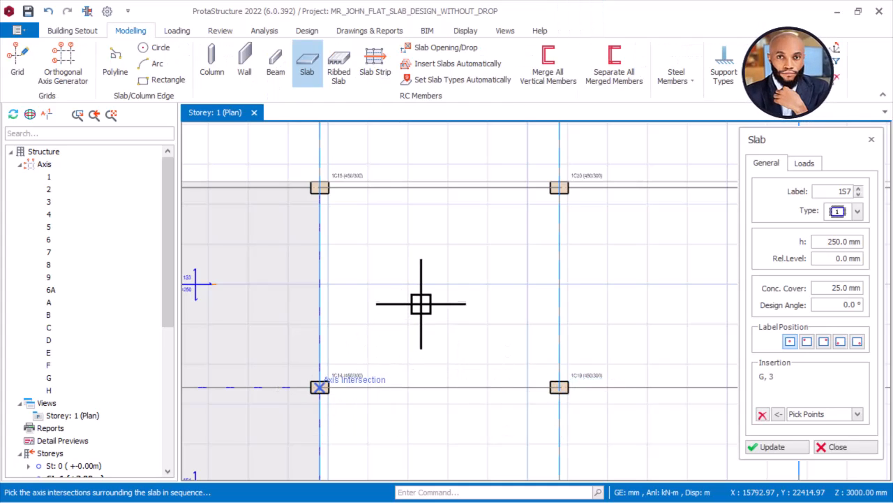
pyautogui.scroll(-4, 408, 245)
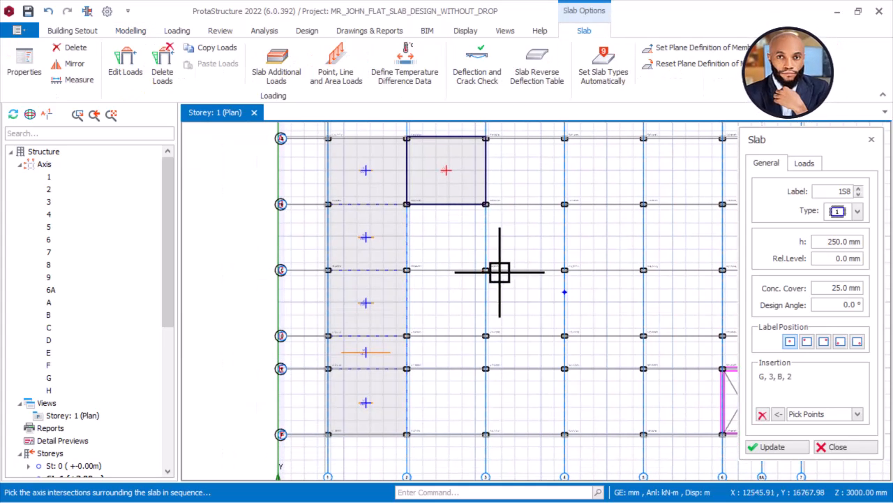
# Insert a 250 mm slab between axes 2 and 3 from axis E to edge axis H, through intersections E-2, H-2, H-3 and E-3.
pyautogui.scroll(4, 412, 338)
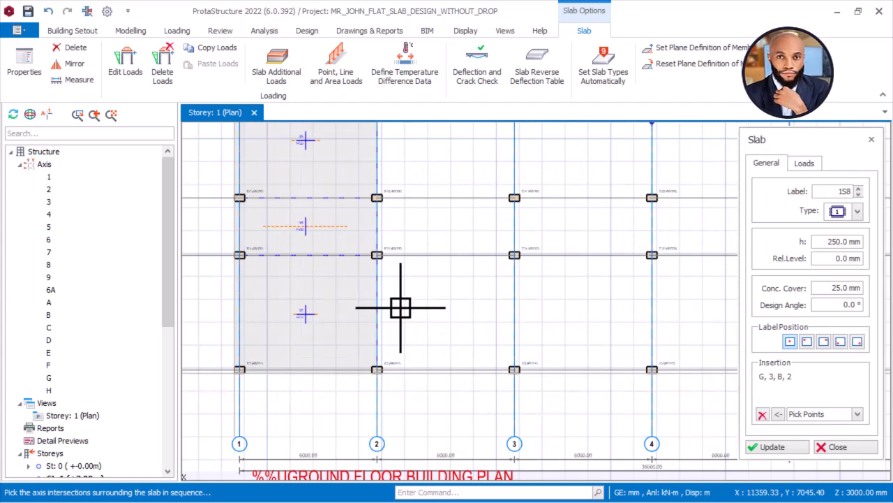
pyautogui.click(379, 252)
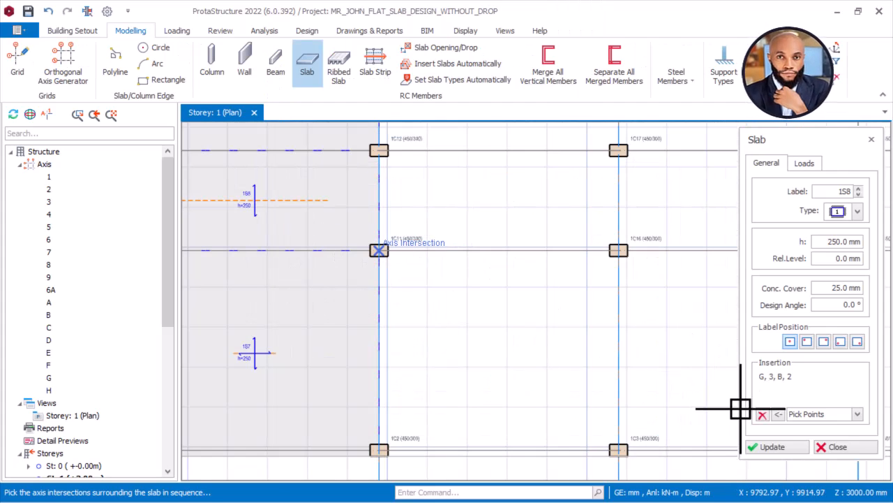
pyautogui.scroll(-2, 416, 326)
pyautogui.scroll(3, 395, 407)
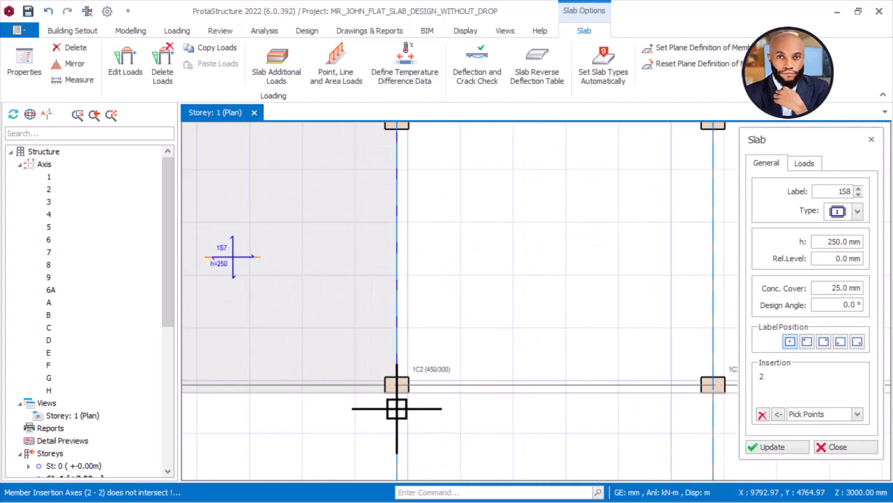
pyautogui.scroll(1, 397, 409)
pyautogui.click(372, 395)
pyautogui.scroll(-3, 393, 397)
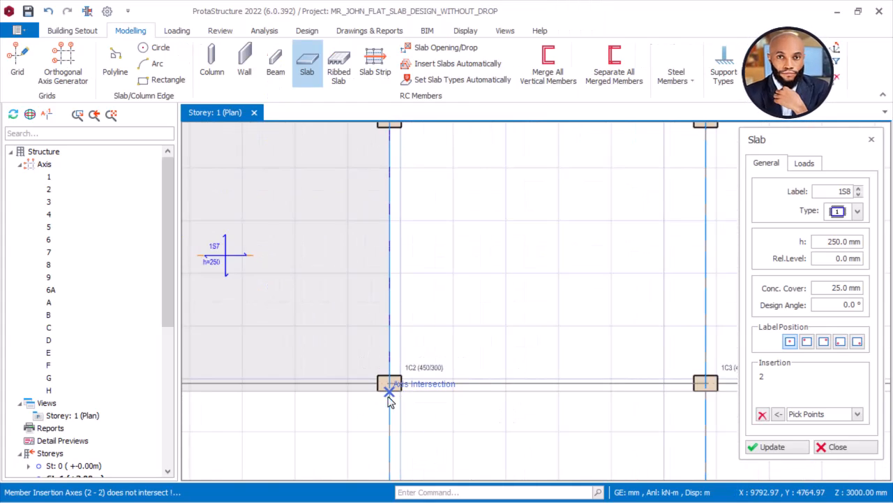
pyautogui.scroll(3, 574, 398)
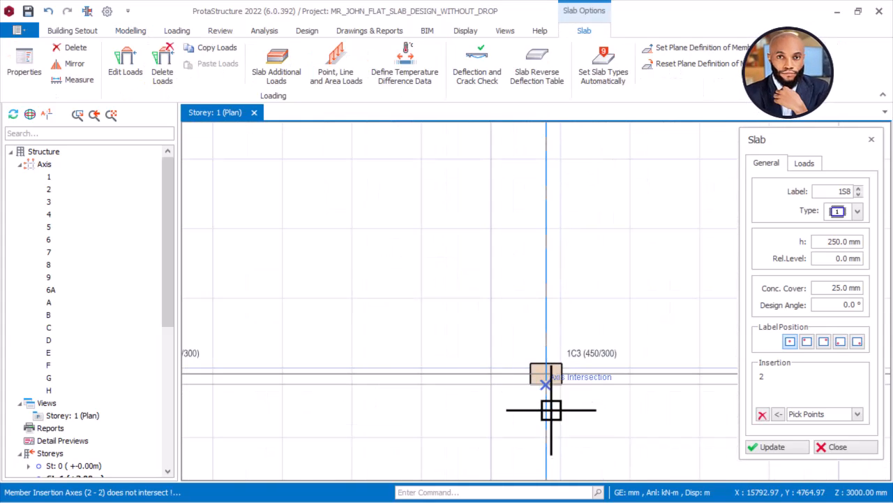
pyautogui.click(548, 403)
pyautogui.scroll(-3, 600, 428)
pyautogui.scroll(3, 588, 265)
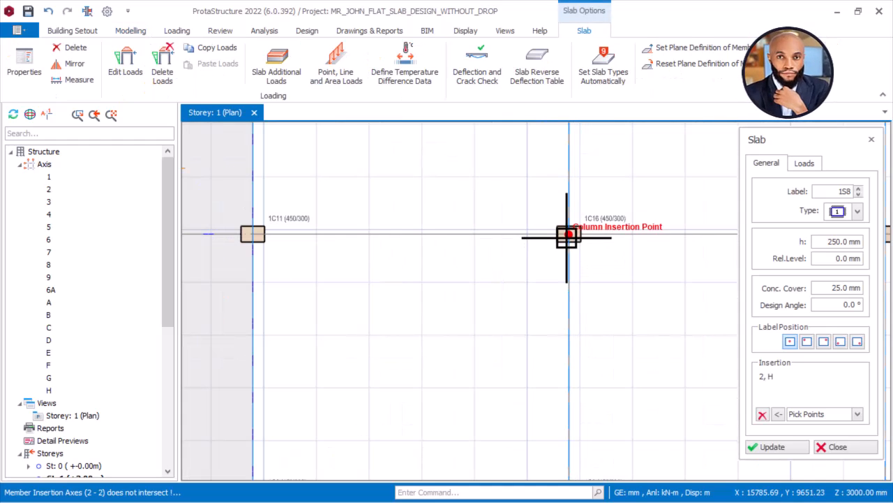
pyautogui.click(559, 241)
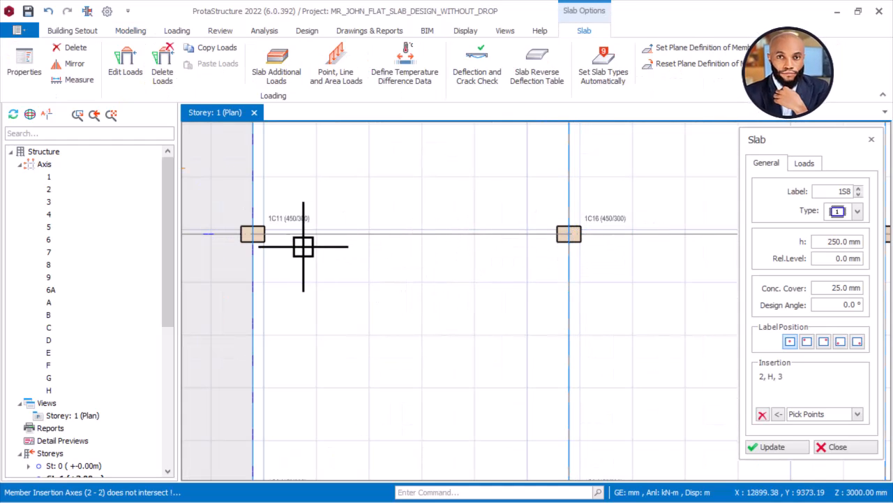
pyautogui.click(419, 248)
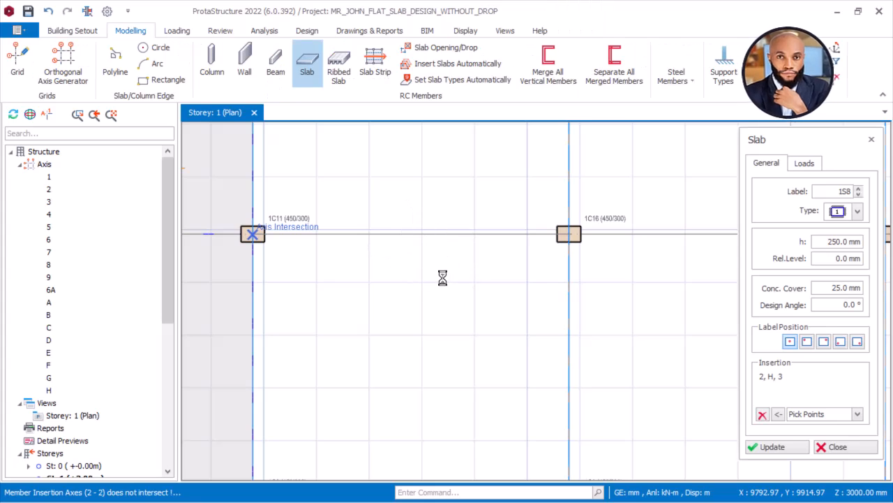
pyautogui.scroll(-2, 442, 275)
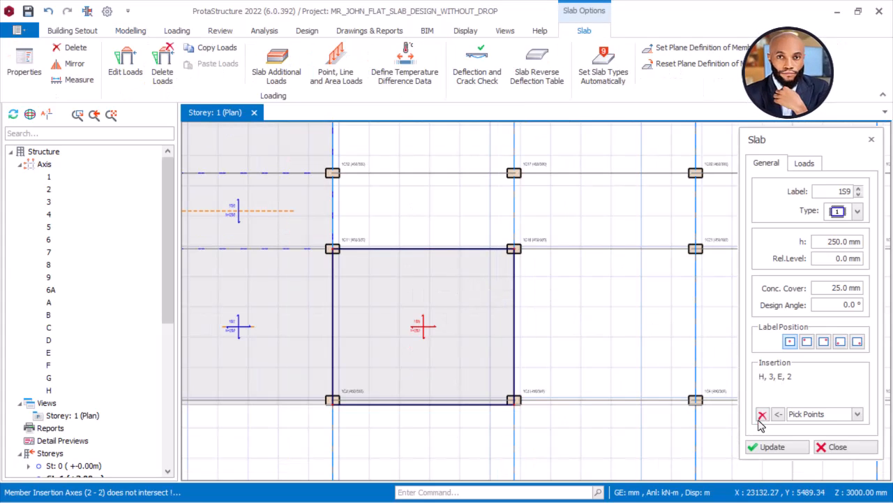
# Clear the insertion axes and insert a 250 mm slab between axes 3 and 4, bounded by edge axis G and axis B.
pyautogui.click(762, 415)
pyautogui.scroll(-4, 454, 291)
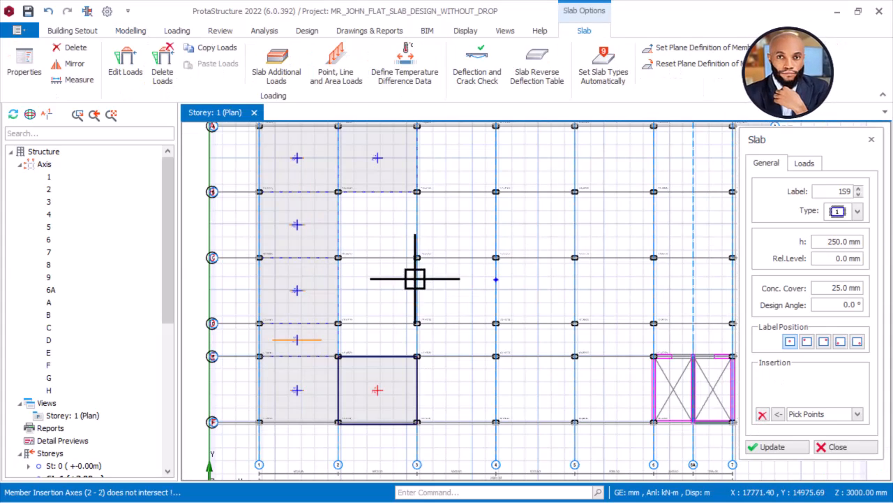
pyautogui.scroll(2, 407, 239)
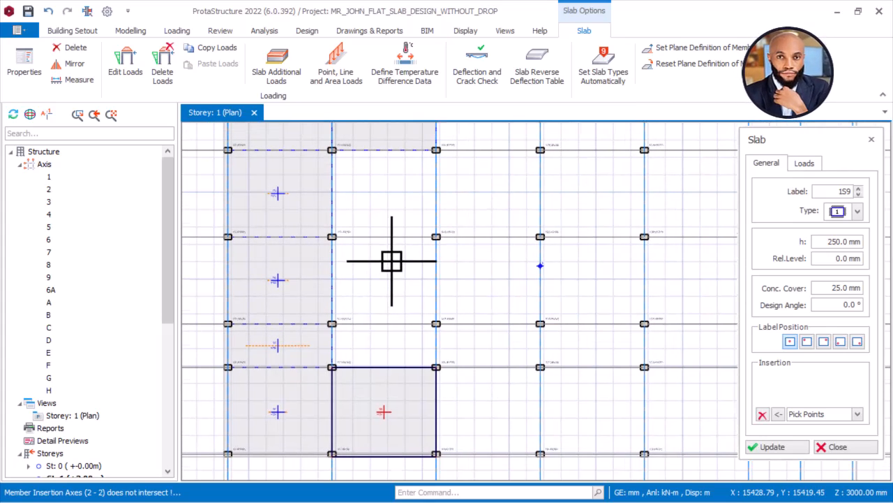
pyautogui.moveTo(501, 240); pyautogui.dragTo(448, 370, button='middle')
pyautogui.scroll(10, 413, 189)
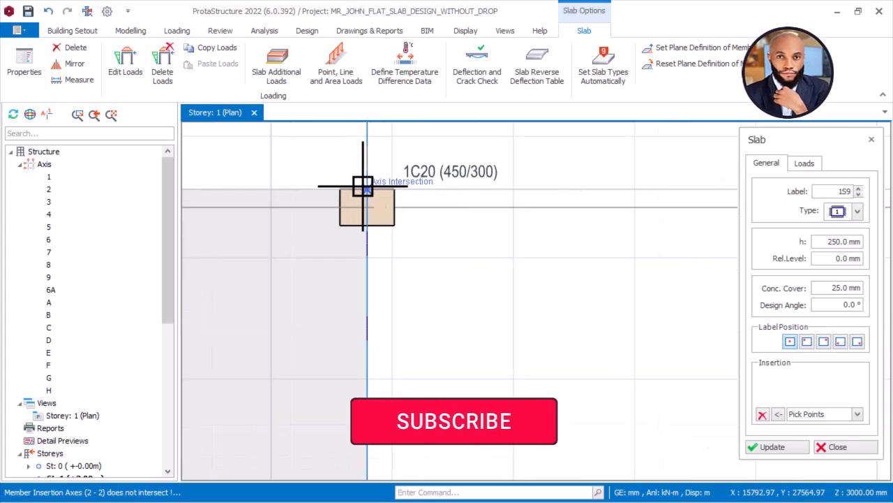
pyautogui.scroll(-6, 325, 182)
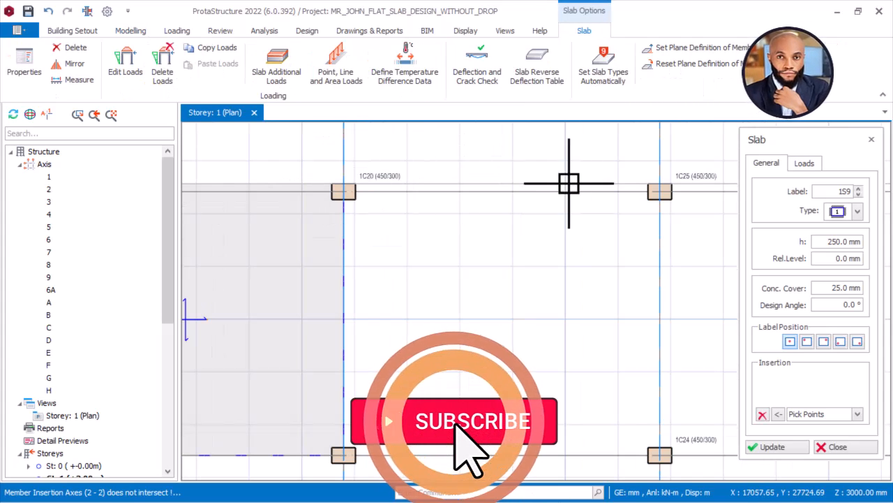
pyautogui.click(660, 185)
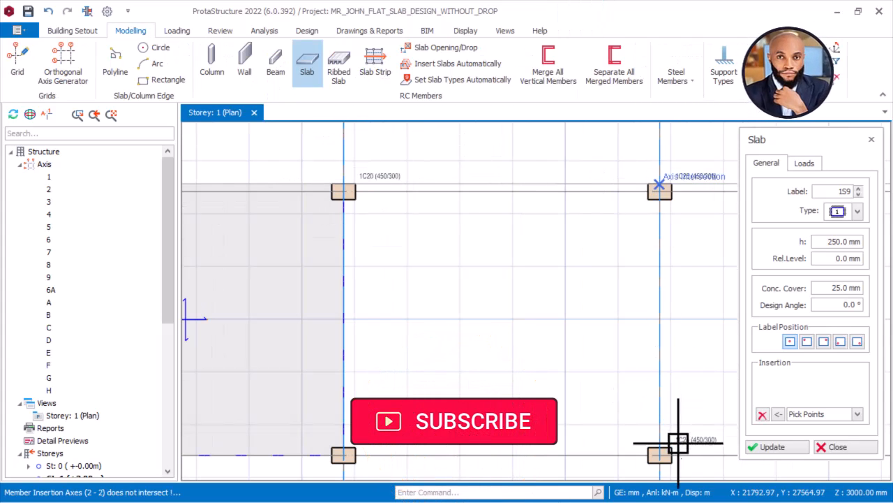
pyautogui.click(661, 455)
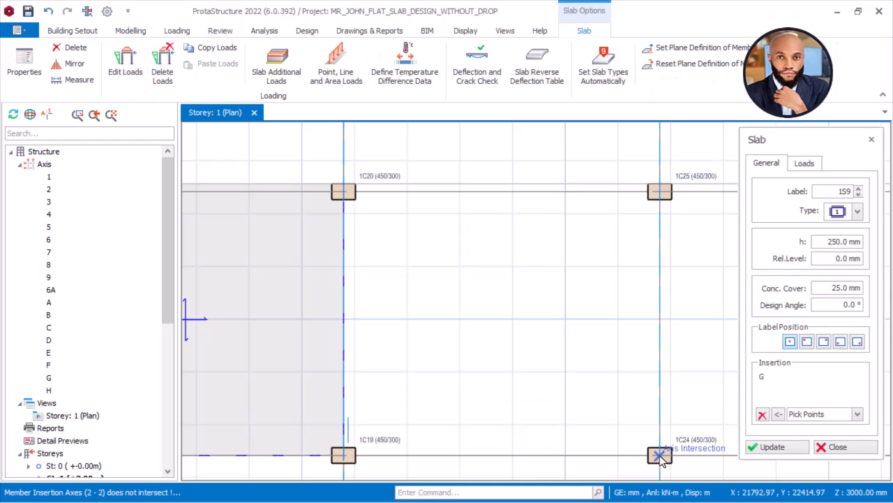
pyautogui.click(343, 455)
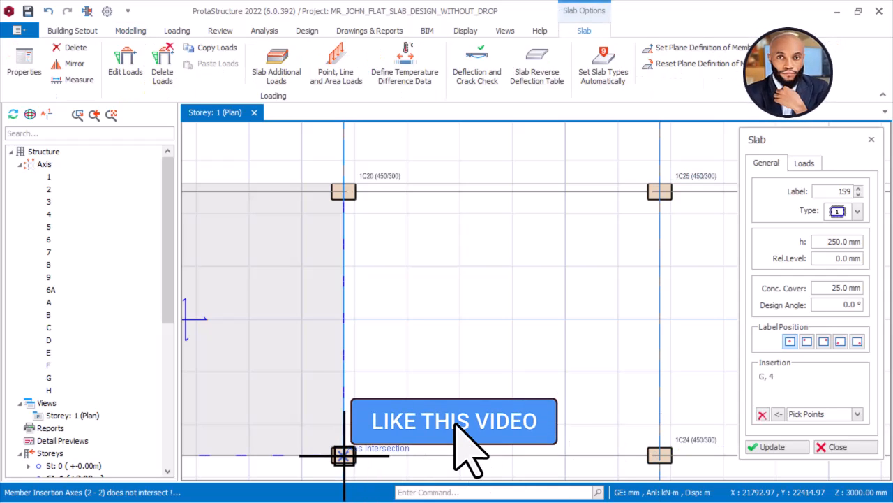
pyautogui.click(343, 185)
pyautogui.scroll(-5, 482, 124)
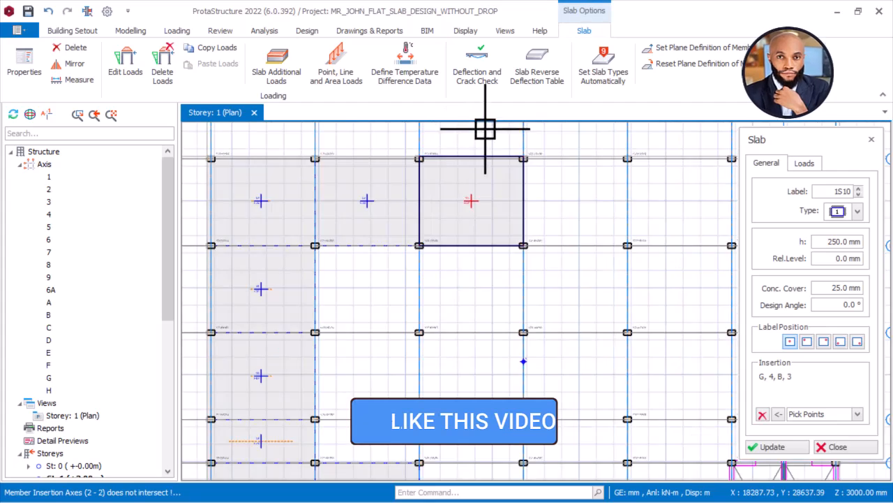
# Insert a 250 mm slab between axes 3 and 4, bounded by axis E and edge axis H.
pyautogui.scroll(6, 461, 279)
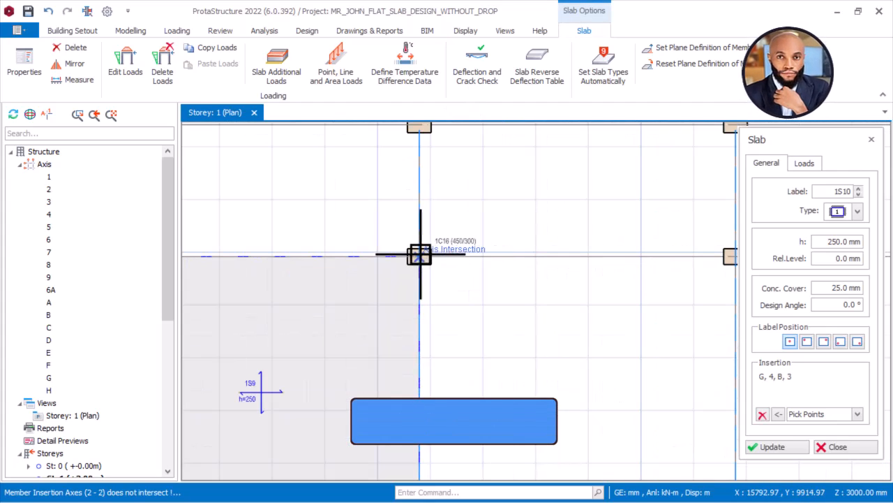
pyautogui.click(376, 238)
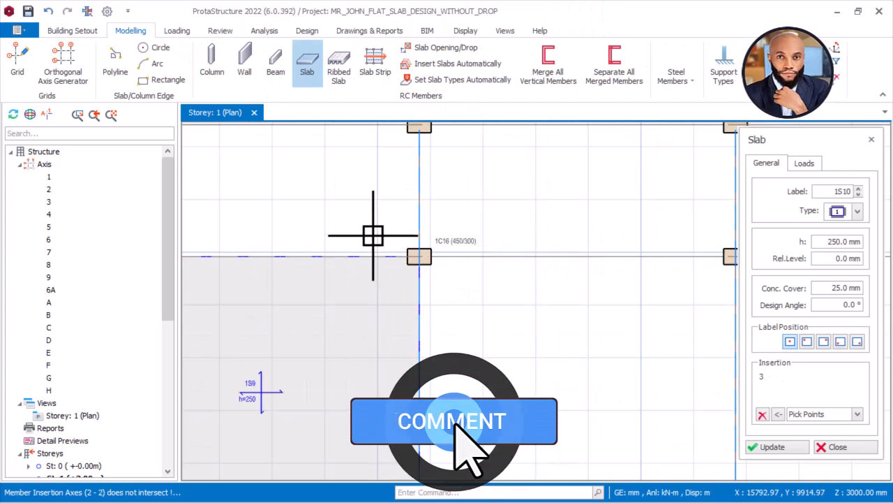
pyautogui.scroll(-3, 386, 241)
pyautogui.scroll(3, 567, 248)
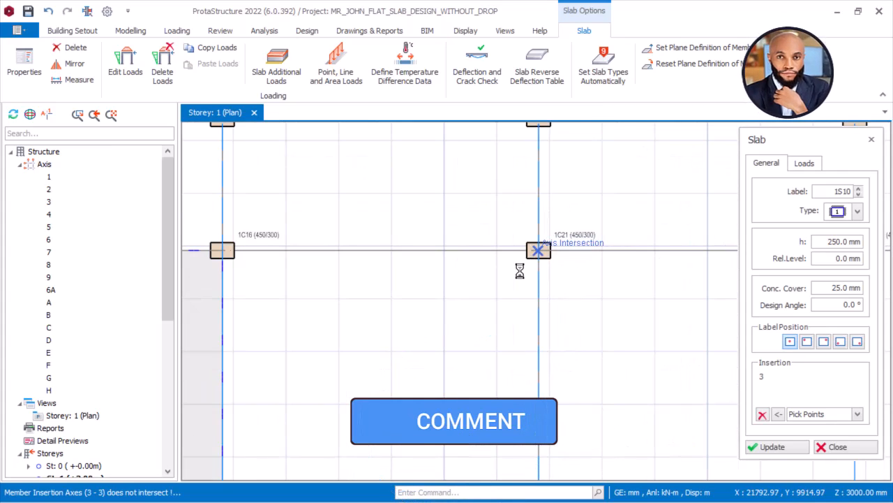
pyautogui.click(538, 249)
pyautogui.scroll(-3, 567, 279)
pyautogui.scroll(3, 539, 341)
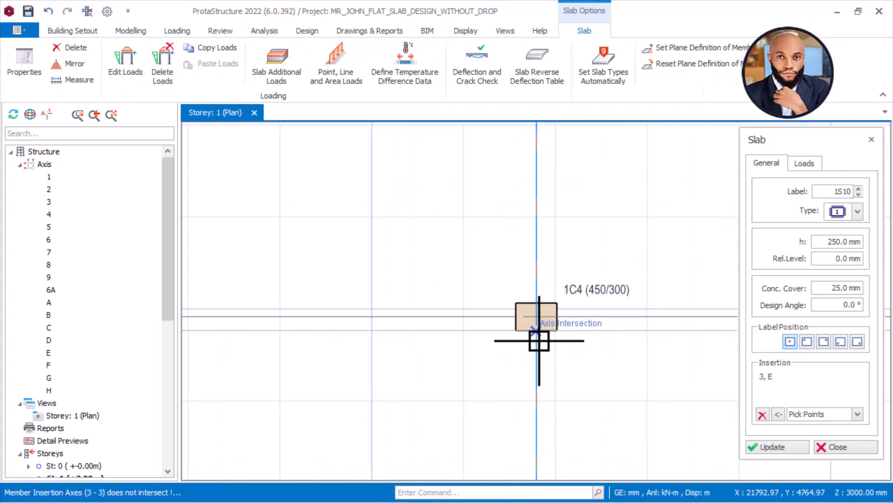
pyautogui.click(539, 336)
pyautogui.scroll(-2, 592, 333)
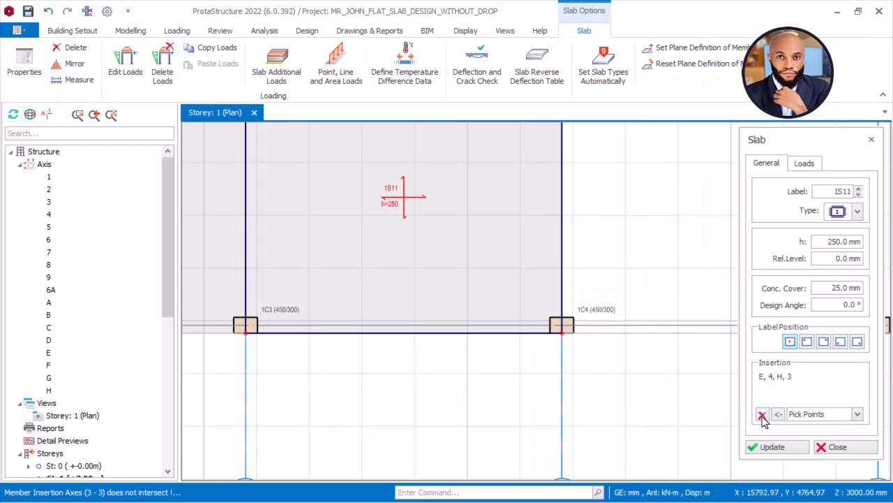
# Clear the insertion axes and try to insert a 250 mm slab between axes 4 and 5, bounded by edge axis G and axis B.
pyautogui.scroll(-2, 456, 371)
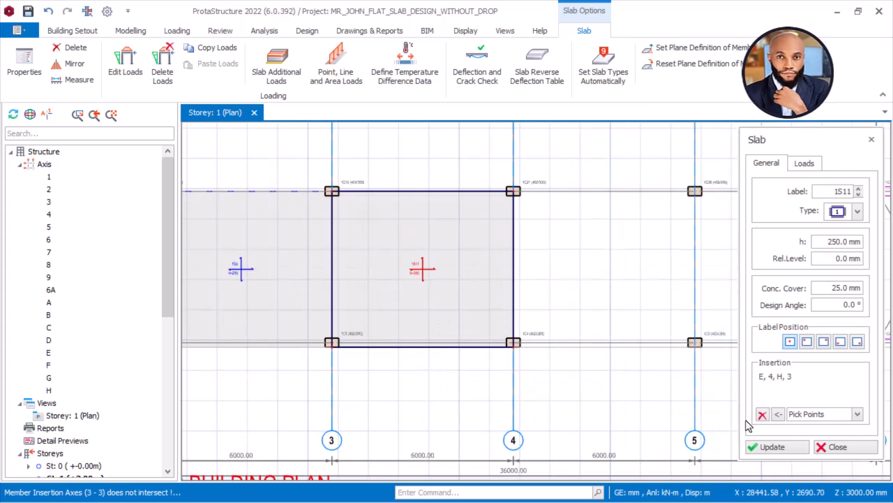
pyautogui.scroll(-3, 508, 382)
pyautogui.moveTo(486, 343); pyautogui.dragTo(385, 342, button='middle')
pyautogui.moveTo(492, 317); pyautogui.dragTo(444, 411, button='middle')
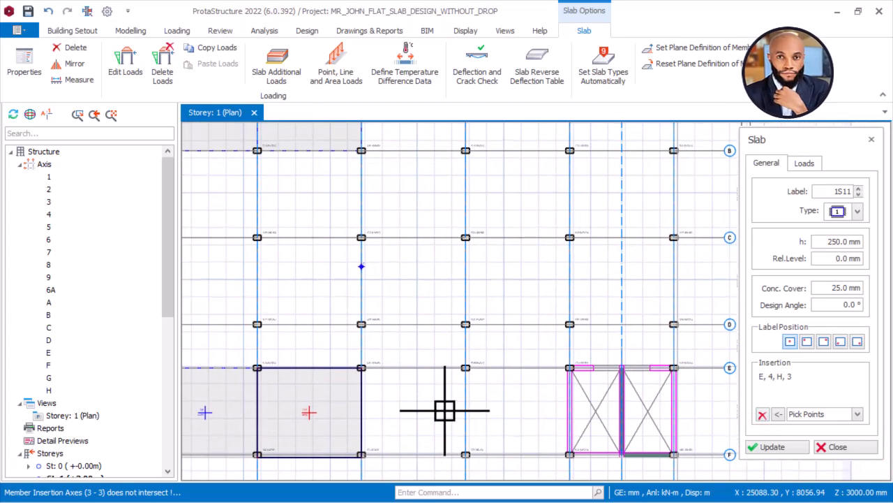
pyautogui.moveTo(427, 291); pyautogui.dragTo(427, 399, button='middle')
pyautogui.scroll(2, 373, 184)
pyautogui.scroll(3, 343, 171)
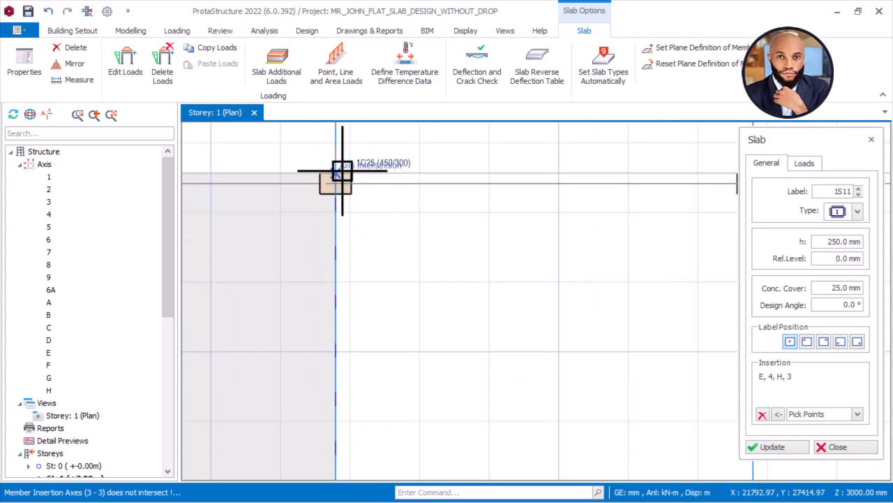
pyautogui.scroll(-2, 429, 202)
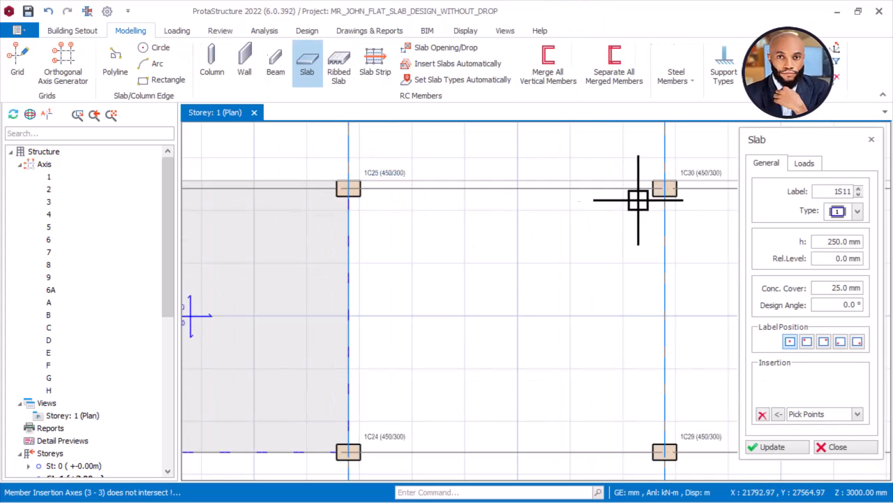
pyautogui.scroll(2, 644, 180)
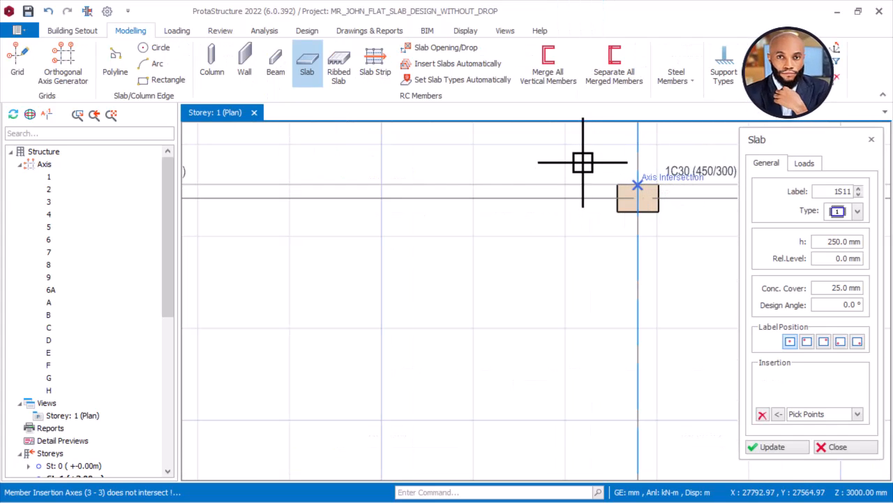
pyautogui.scroll(-2, 624, 180)
pyautogui.scroll(-2, 640, 263)
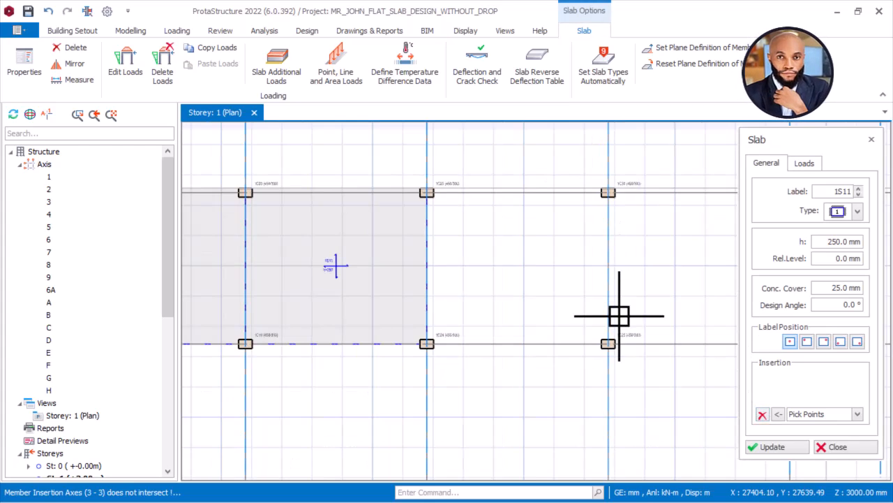
pyautogui.scroll(5, 617, 351)
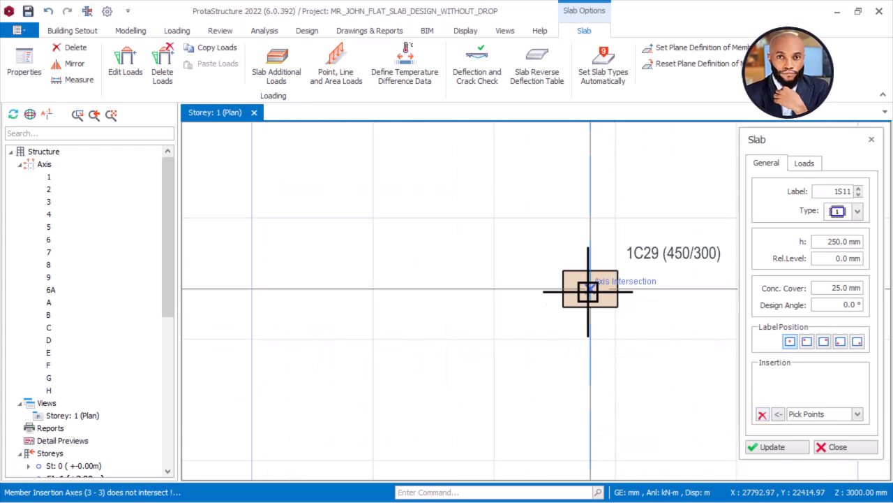
pyautogui.scroll(-2, 648, 319)
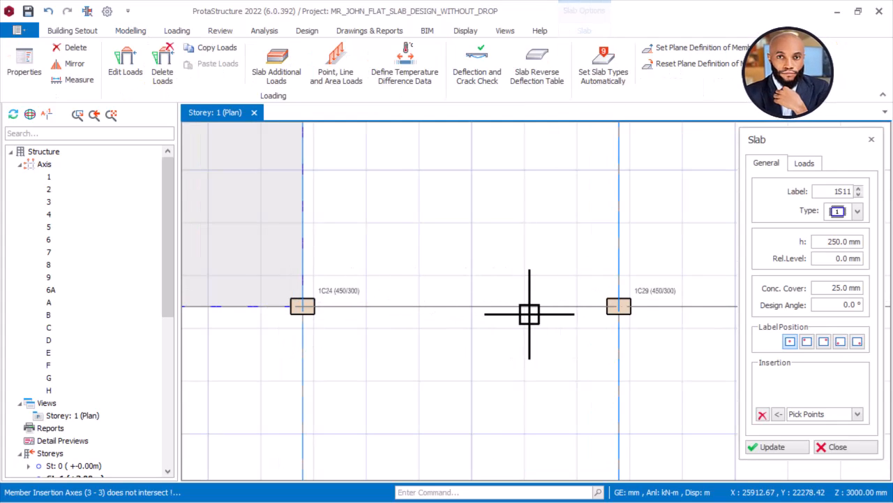
pyautogui.scroll(-2, 500, 293)
pyautogui.scroll(2, 427, 198)
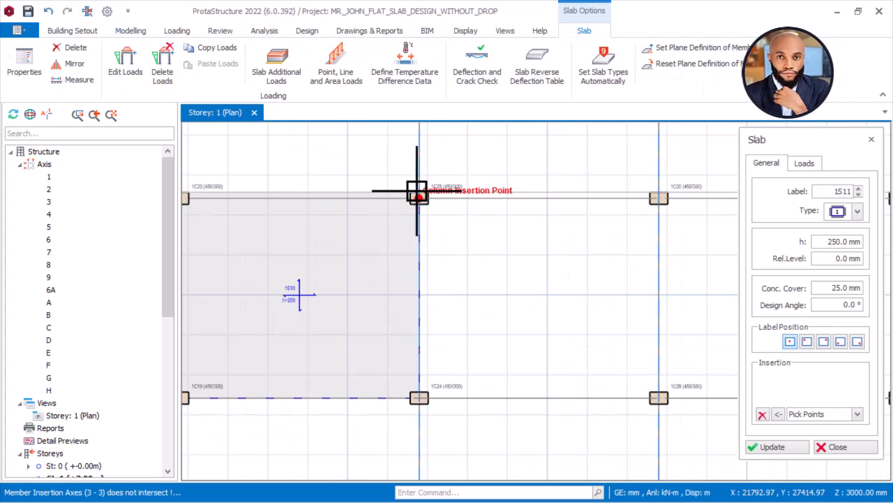
pyautogui.scroll(2, 422, 188)
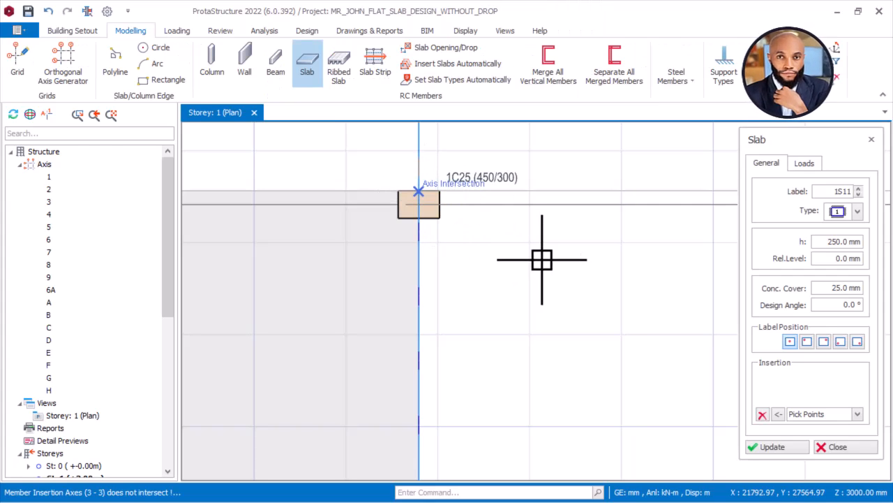
pyautogui.scroll(-2, 444, 216)
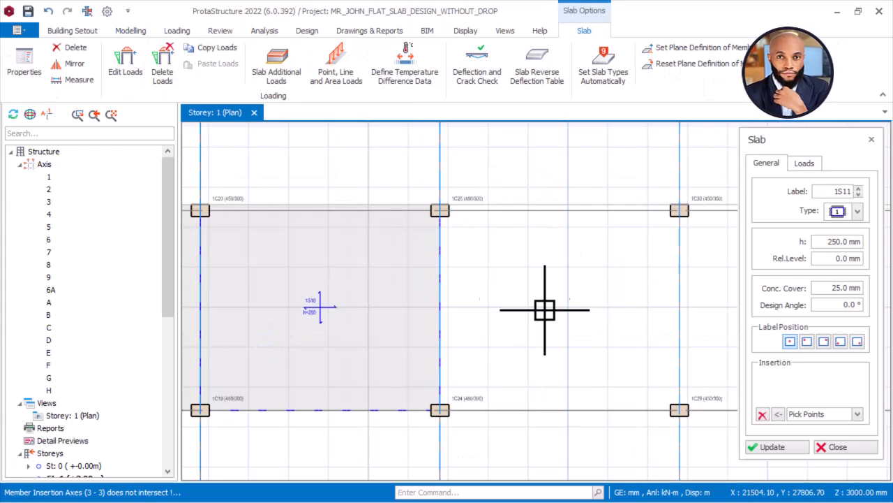
# Clear the insertion axes and insert a 250 mm slab between axes 4 and 5, bounded by edge axis G and axis B.
pyautogui.click(762, 417)
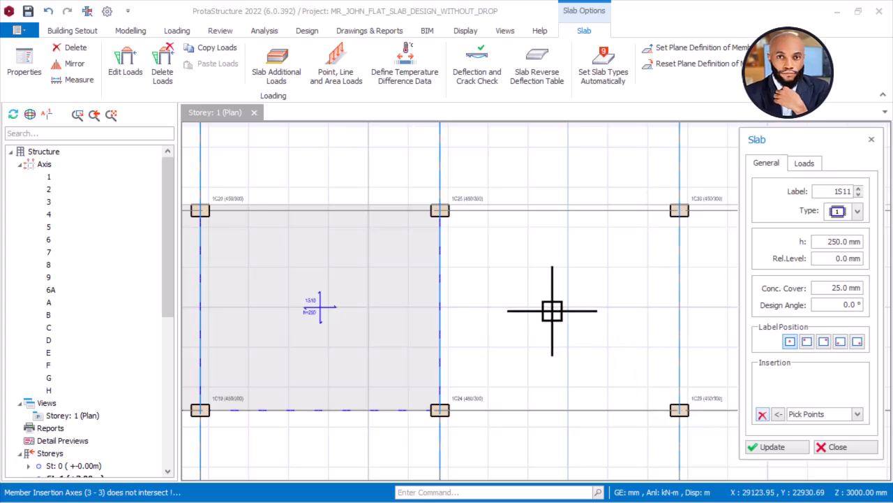
pyautogui.scroll(2, 440, 208)
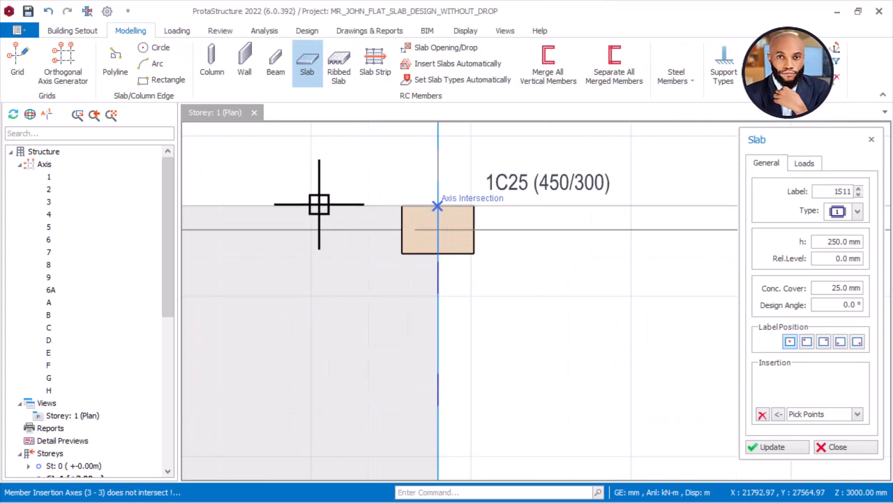
pyautogui.scroll(-3, 317, 204)
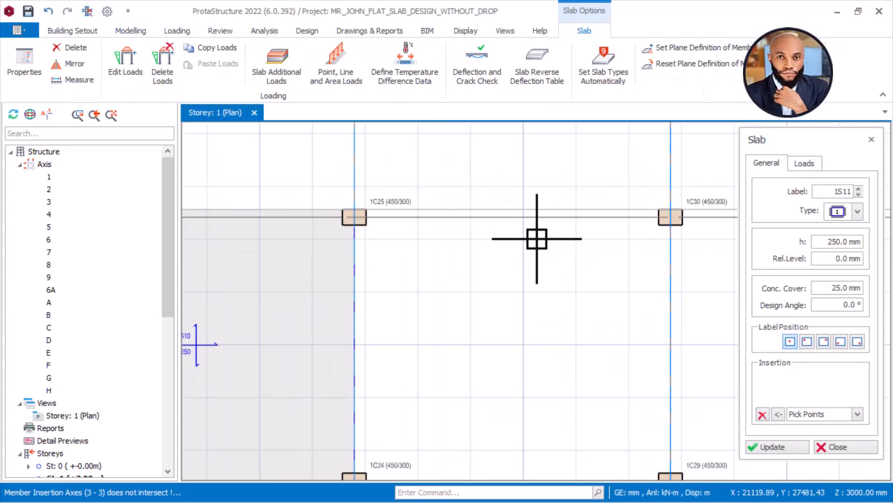
pyautogui.click(672, 209)
pyautogui.click(676, 369)
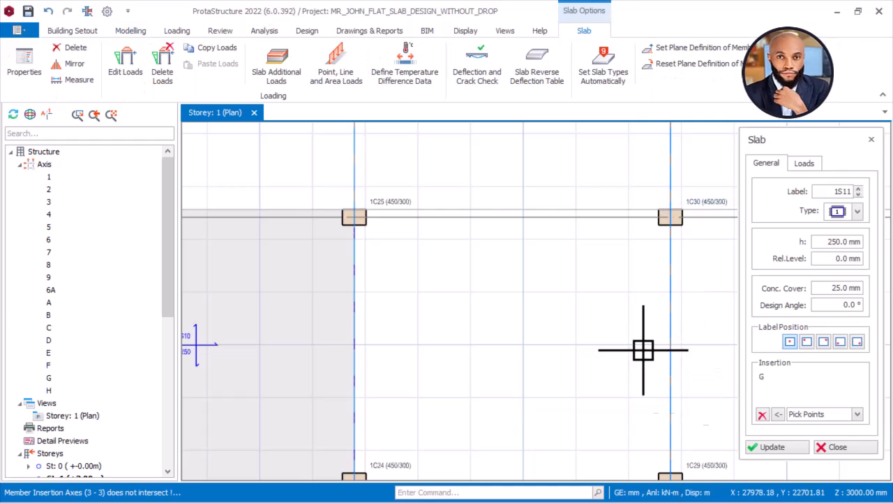
pyautogui.scroll(-3, 664, 466)
pyautogui.moveTo(664, 467); pyautogui.dragTo(636, 361, button='middle')
pyautogui.scroll(3, 637, 361)
pyautogui.click(328, 374)
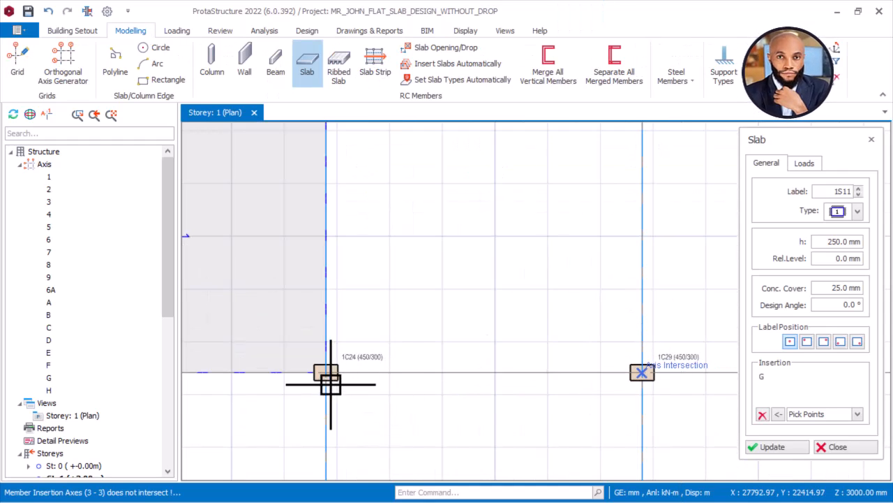
pyautogui.click(446, 330)
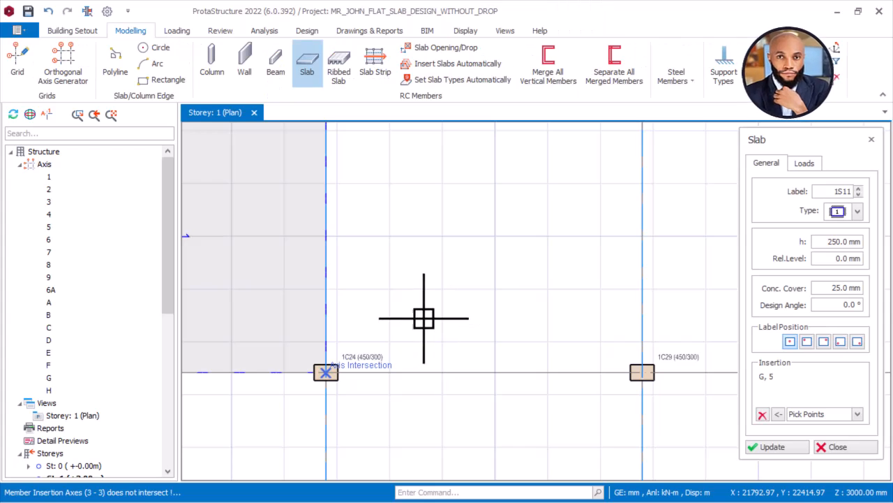
# Clear the insertion axes and insert a 250 mm slab between axes 4 and 5, bounded by axis E and edge axis H.
pyautogui.click(763, 415)
pyautogui.scroll(-4, 524, 259)
pyautogui.moveTo(510, 329); pyautogui.dragTo(507, 236, button='middle')
pyautogui.scroll(5, 507, 235)
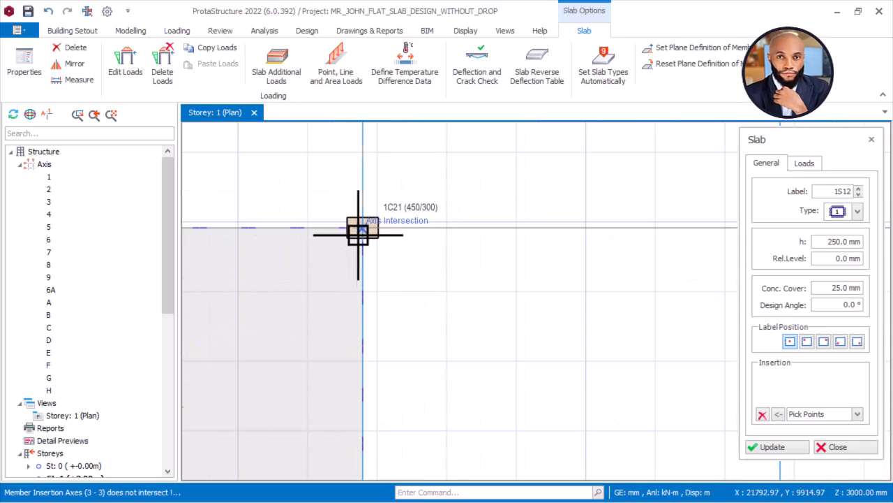
pyautogui.scroll(-4, 356, 283)
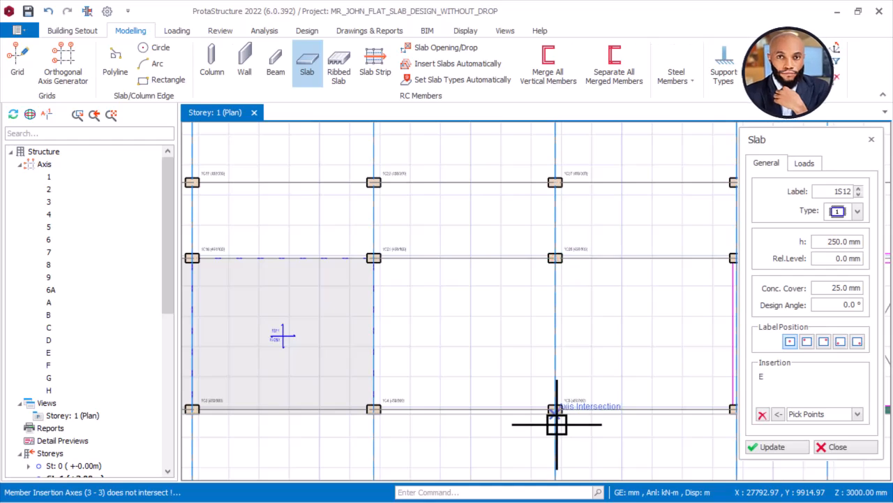
pyautogui.scroll(5, 556, 423)
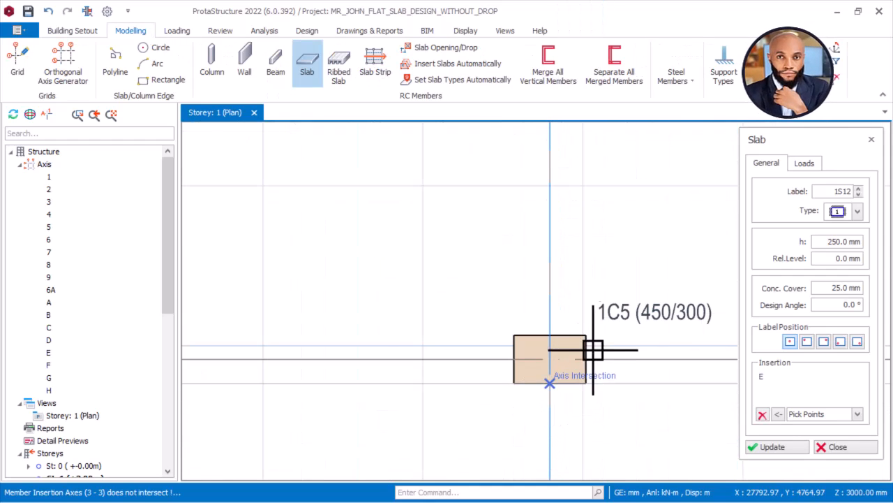
pyautogui.scroll(-1, 631, 336)
pyautogui.scroll(2, 568, 372)
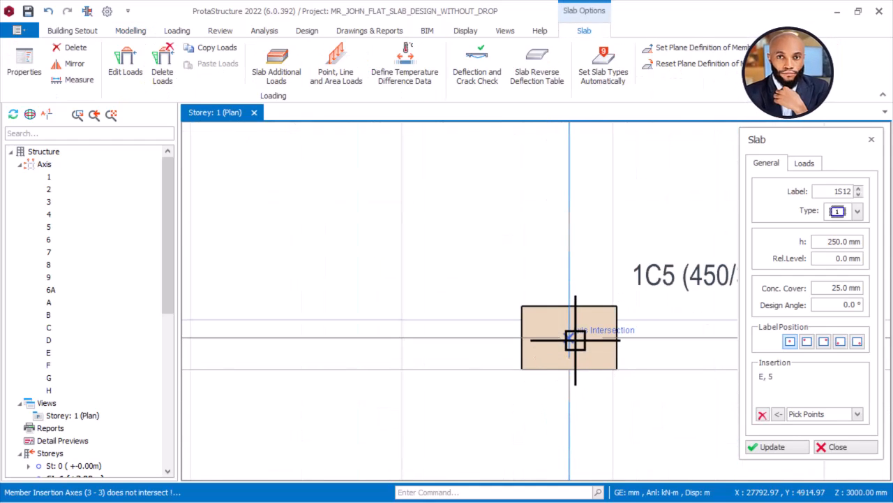
pyautogui.scroll(-2, 575, 339)
pyautogui.scroll(2, 289, 355)
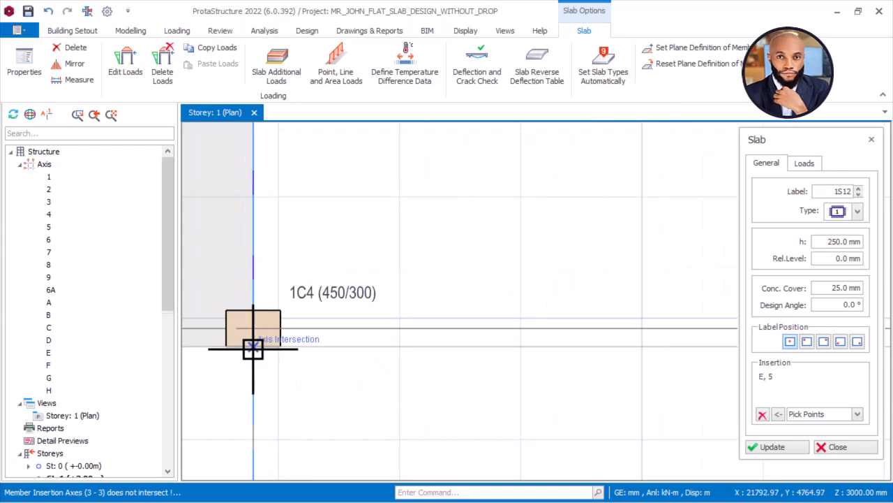
pyautogui.click(278, 313)
pyautogui.scroll(-4, 387, 384)
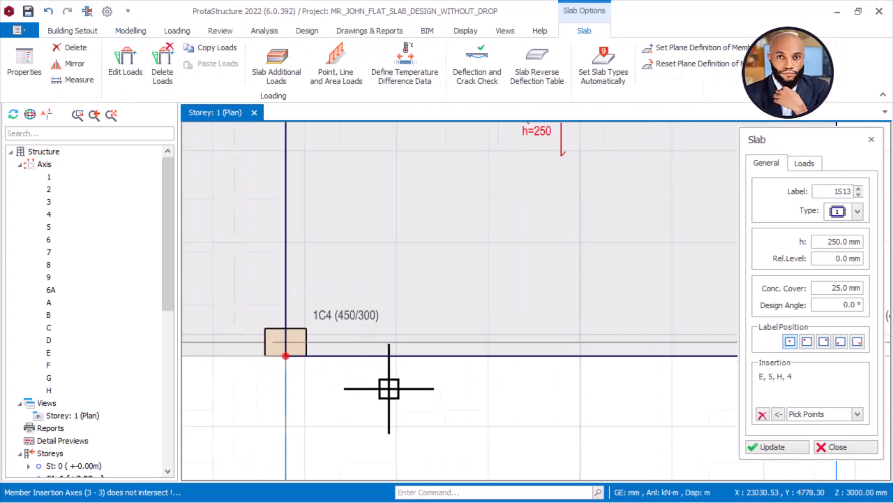
# Clear the insertion axes and insert a 250 mm slab between axes 5 and 6, from axis E to edge axis H.
pyautogui.moveTo(718, 364); pyautogui.dragTo(627, 394, button='middle')
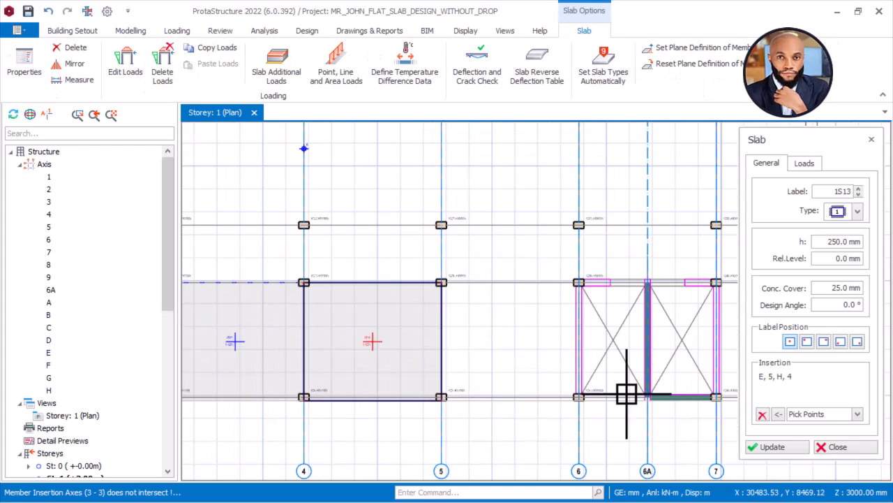
pyautogui.click(761, 416)
pyautogui.scroll(4, 395, 230)
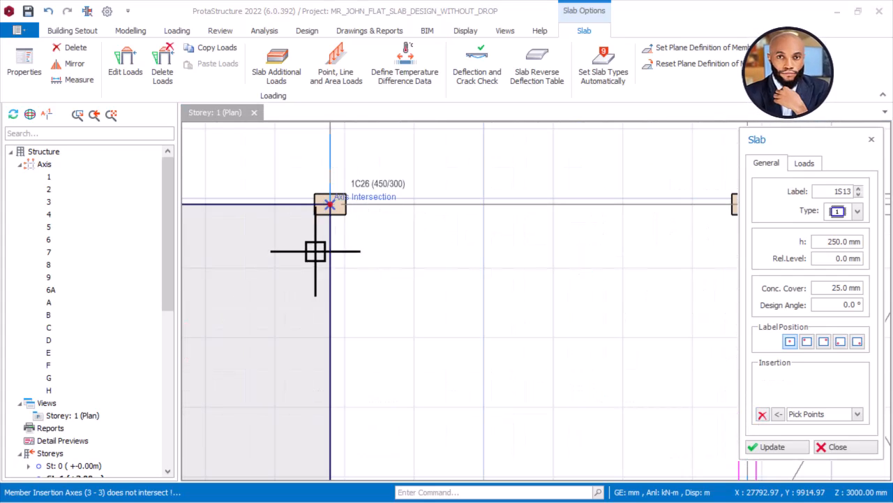
pyautogui.click(325, 237)
pyautogui.scroll(-3, 320, 249)
pyautogui.scroll(3, 560, 248)
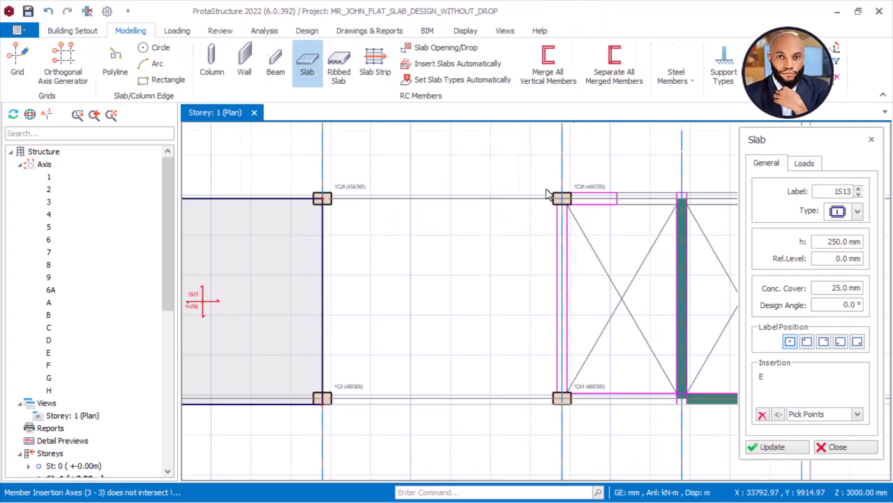
pyautogui.scroll(-3, 554, 255)
pyautogui.scroll(3, 554, 255)
pyautogui.click(635, 328)
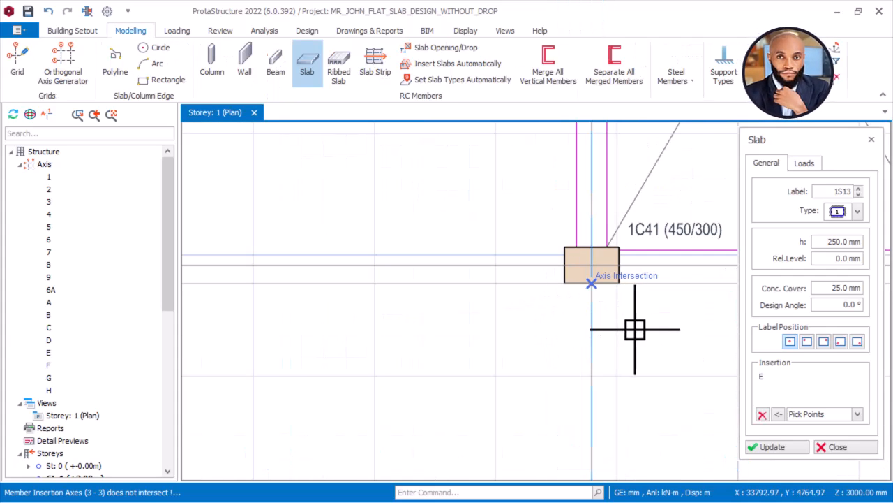
pyautogui.scroll(-3, 504, 329)
pyautogui.scroll(3, 310, 319)
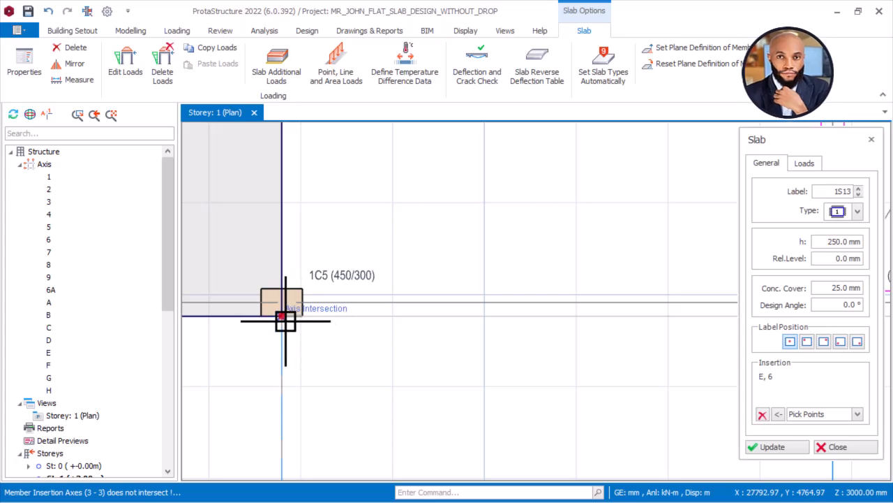
pyautogui.click(417, 397)
pyautogui.scroll(-3, 453, 389)
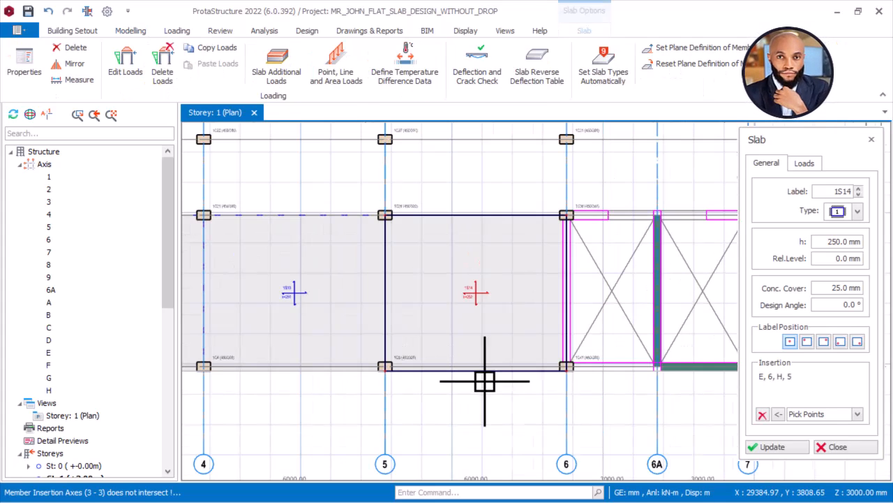
# Clear the insertion axes and insert a 250 mm slab between axes 5 and 6, bounded by edge axis G and axis B.
pyautogui.click(762, 415)
pyautogui.scroll(-4, 552, 418)
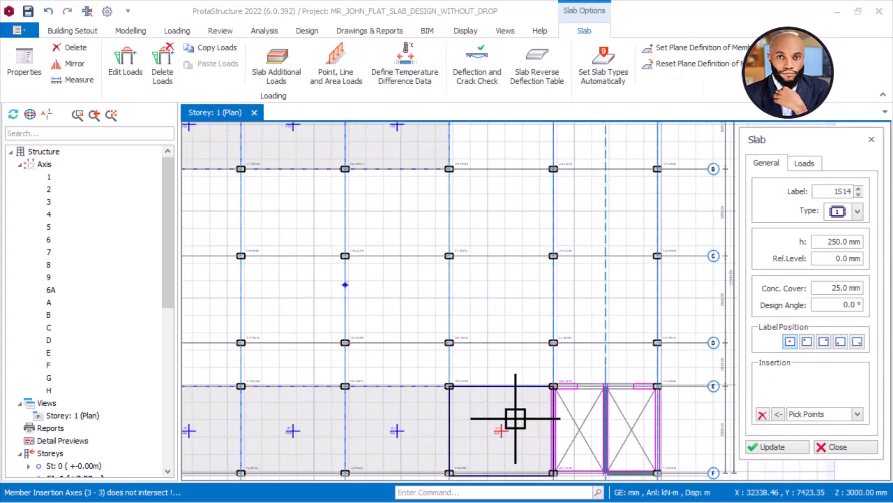
pyautogui.scroll(5, 419, 231)
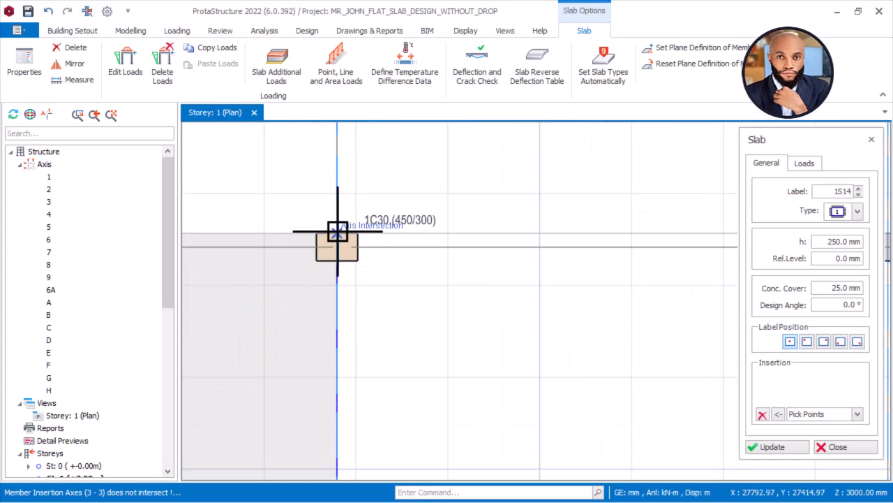
pyautogui.click(337, 231)
pyautogui.scroll(-4, 367, 242)
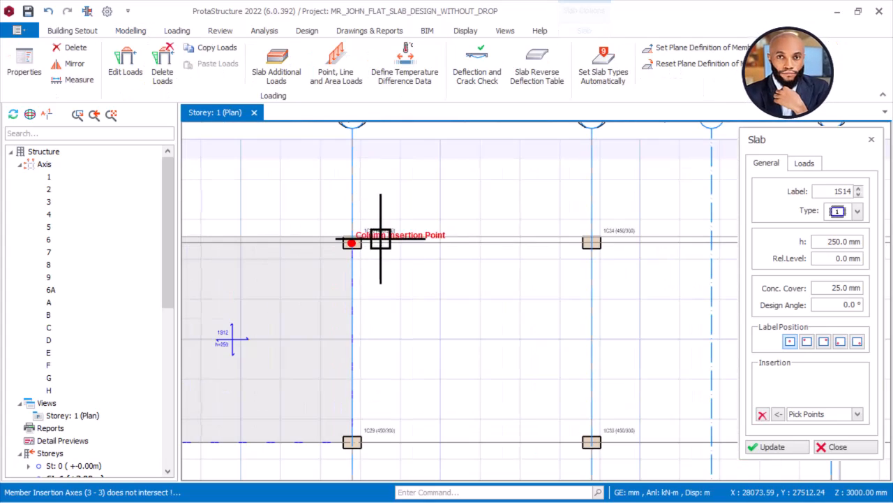
pyautogui.scroll(4, 609, 237)
pyautogui.click(606, 235)
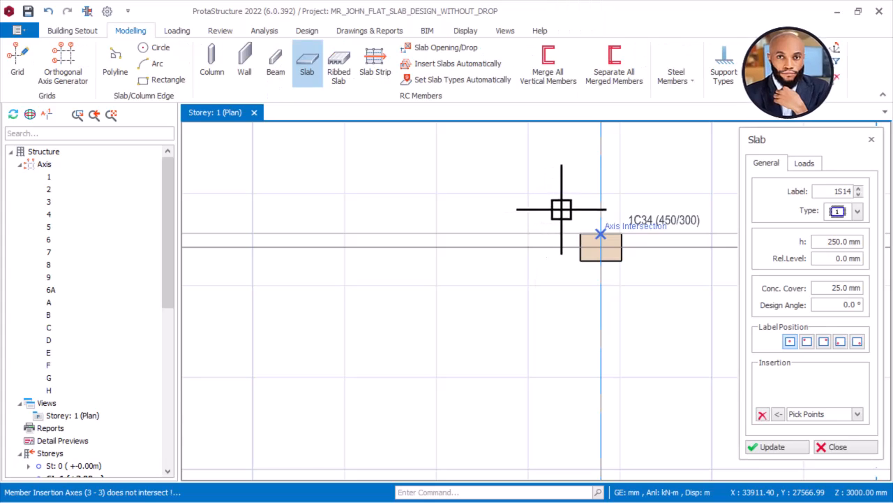
pyautogui.scroll(-3, 582, 208)
pyautogui.scroll(2, 593, 431)
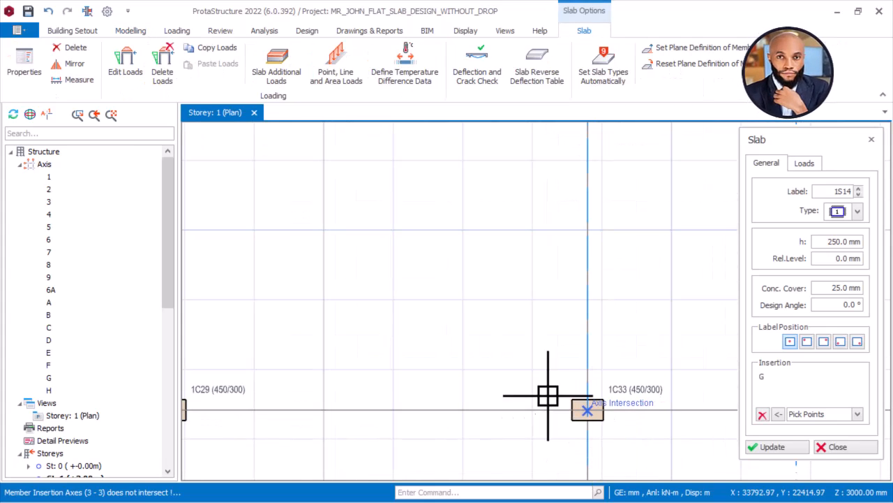
pyautogui.click(353, 407)
pyautogui.scroll(-3, 245, 398)
pyautogui.scroll(3, 305, 401)
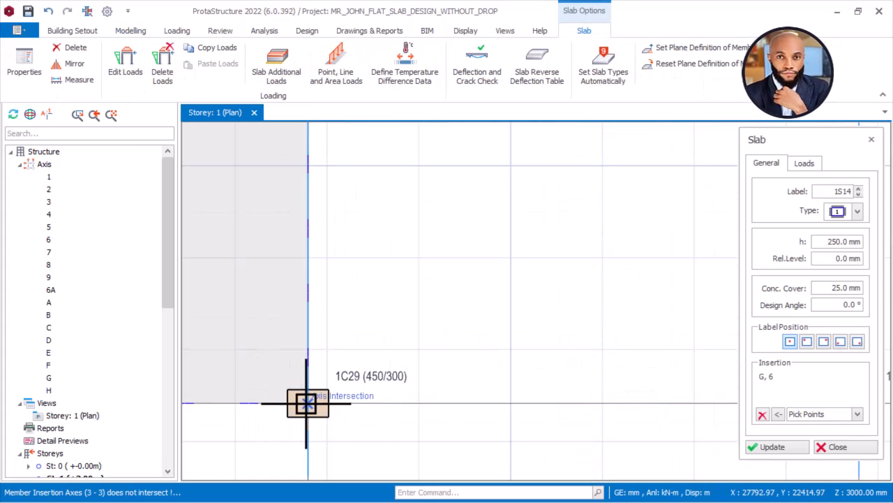
pyautogui.click(374, 380)
pyautogui.scroll(-1, 365, 320)
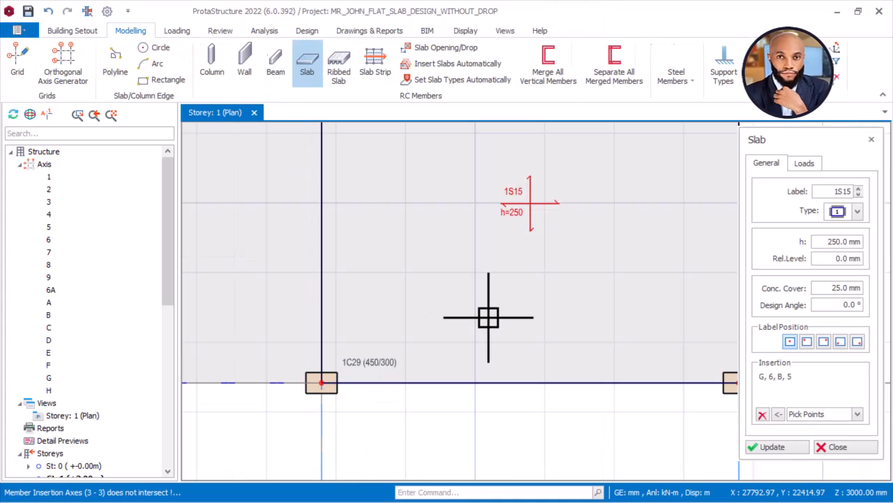
pyautogui.scroll(-3, 283, 299)
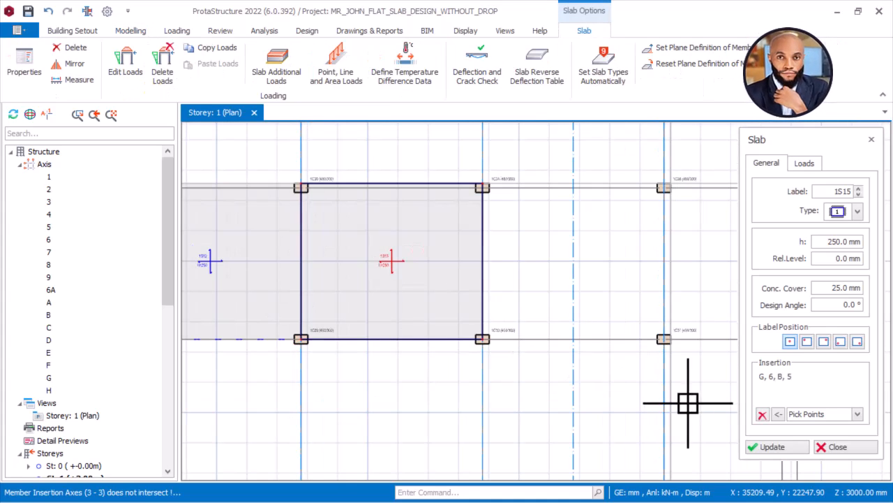
pyautogui.click(762, 415)
pyautogui.scroll(-1, 457, 260)
pyautogui.scroll(4, 308, 188)
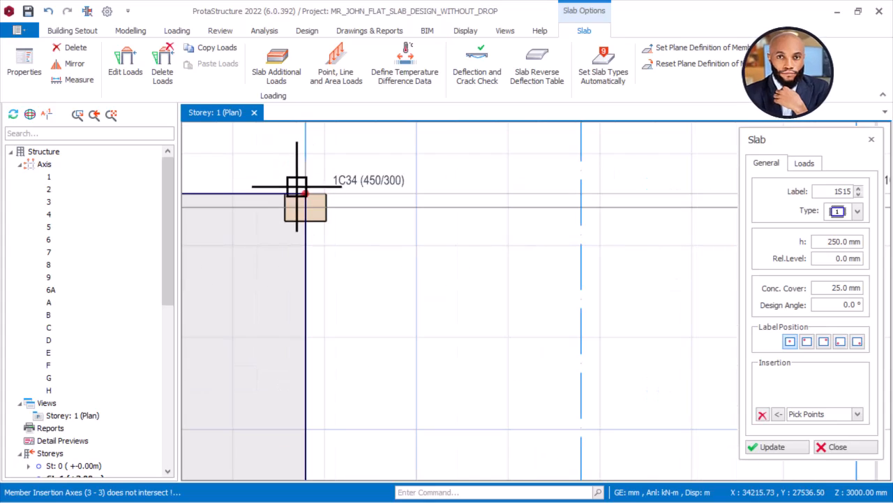
pyautogui.scroll(-3, 323, 204)
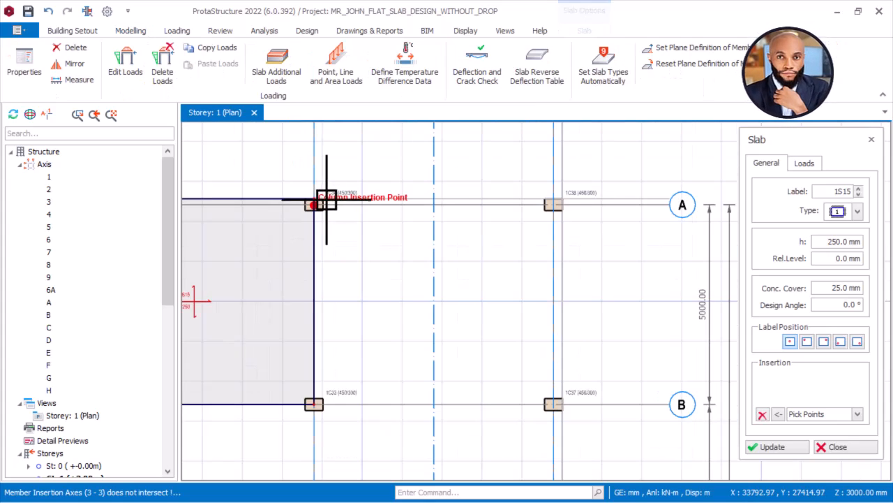
pyautogui.scroll(2, 495, 205)
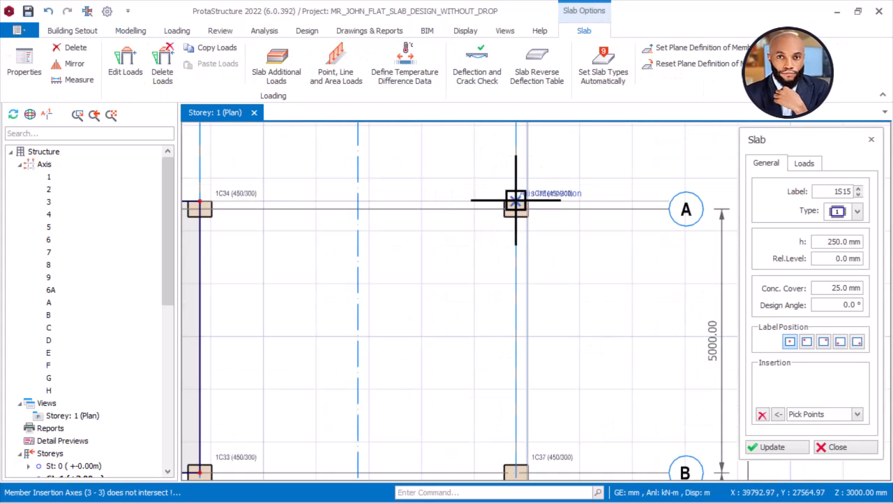
pyautogui.click(516, 201)
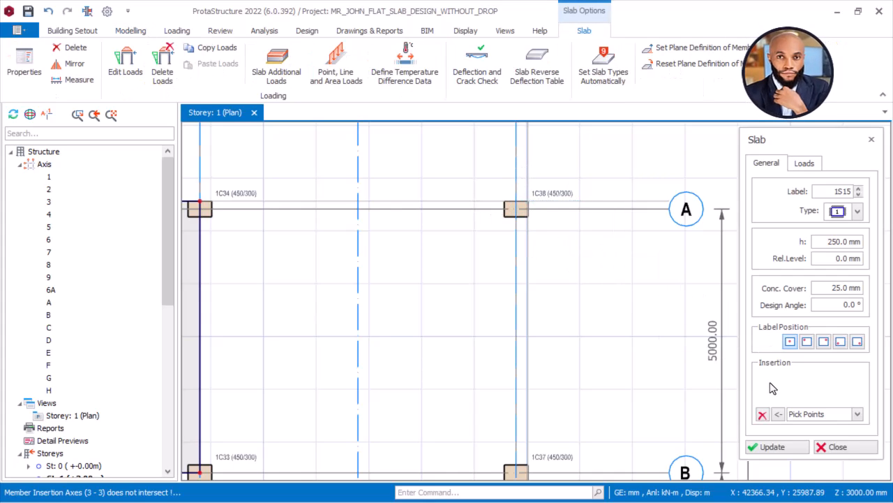
pyautogui.click(762, 416)
pyautogui.scroll(-1, 313, 216)
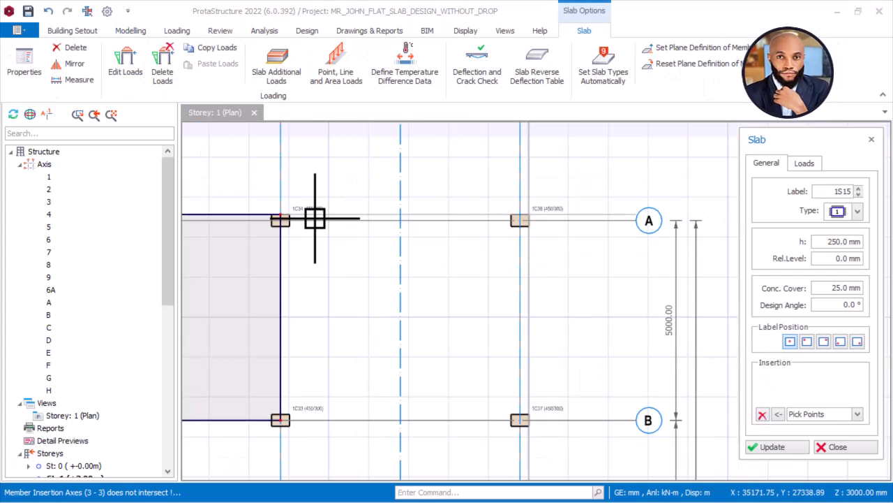
pyautogui.scroll(5, 259, 208)
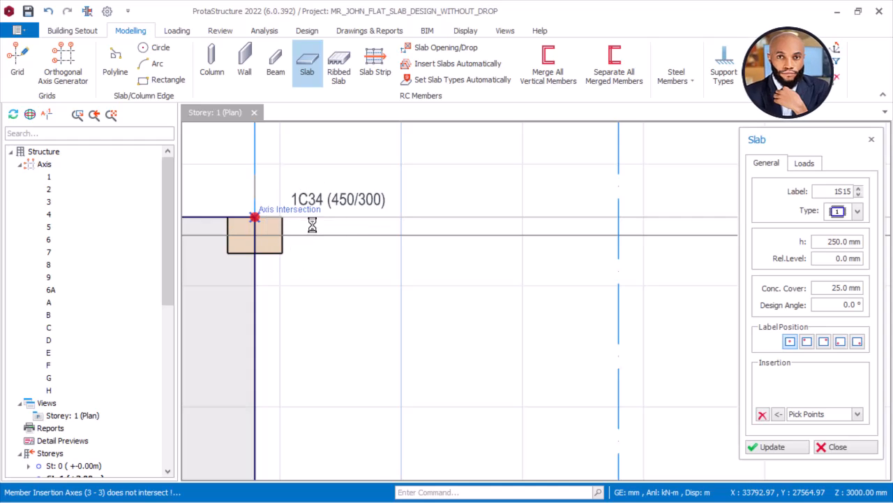
pyautogui.scroll(-3, 271, 227)
pyautogui.scroll(3, 560, 220)
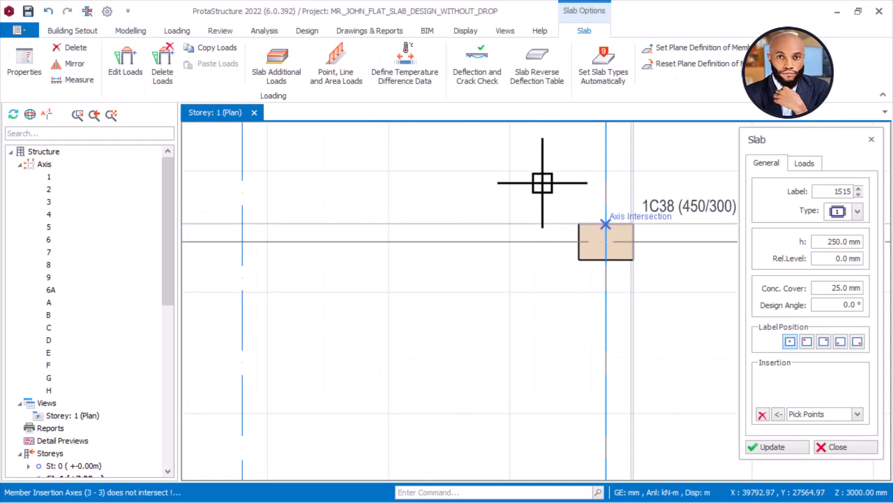
pyautogui.scroll(-4, 548, 202)
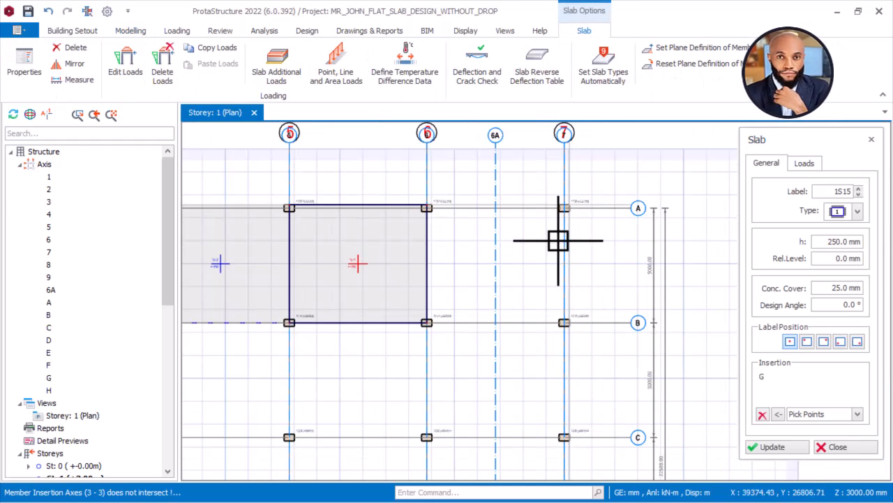
pyautogui.scroll(4, 564, 208)
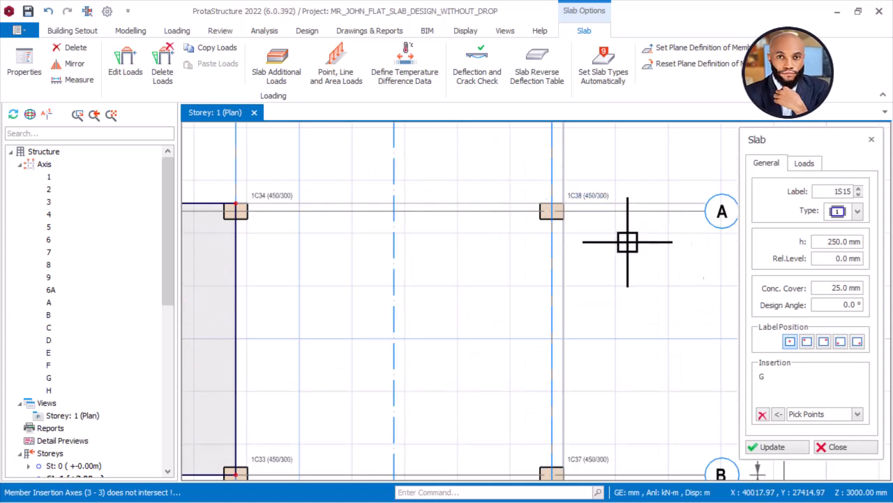
# Clear the insertion axes and insert a 250 mm slab between axis 6 and edge axis 9, bounded by edge axis G and axis B.
pyautogui.click(762, 414)
pyautogui.scroll(2, 235, 210)
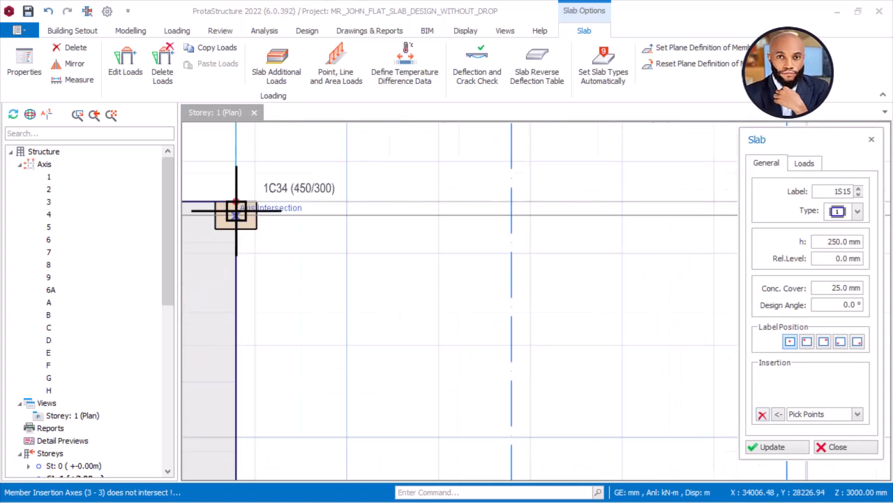
pyautogui.click(252, 233)
pyautogui.scroll(-3, 250, 218)
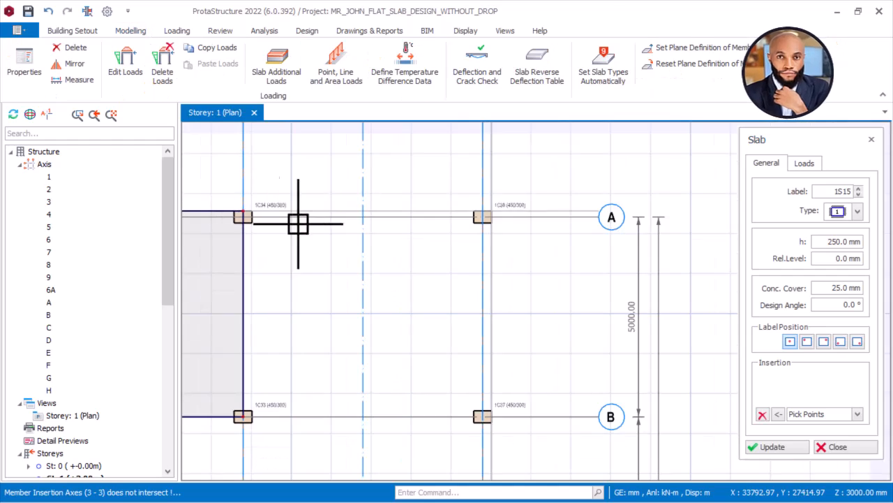
pyautogui.scroll(3, 486, 214)
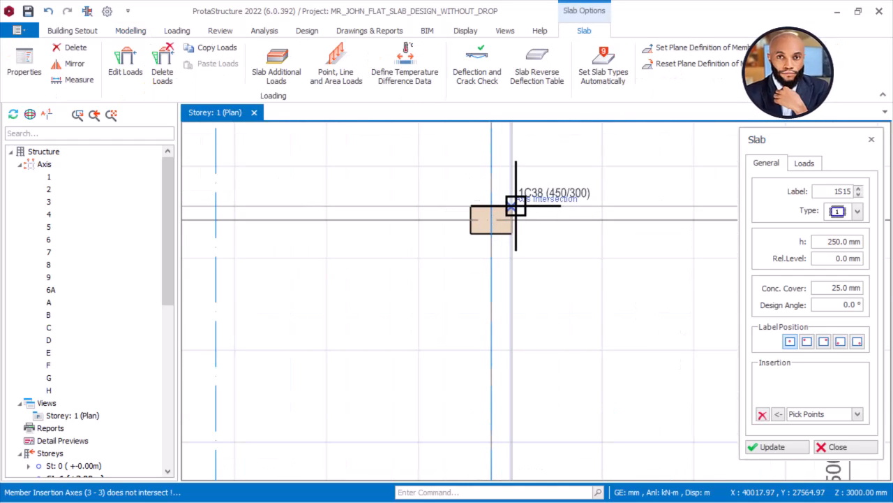
pyautogui.click(516, 206)
pyautogui.scroll(-4, 549, 149)
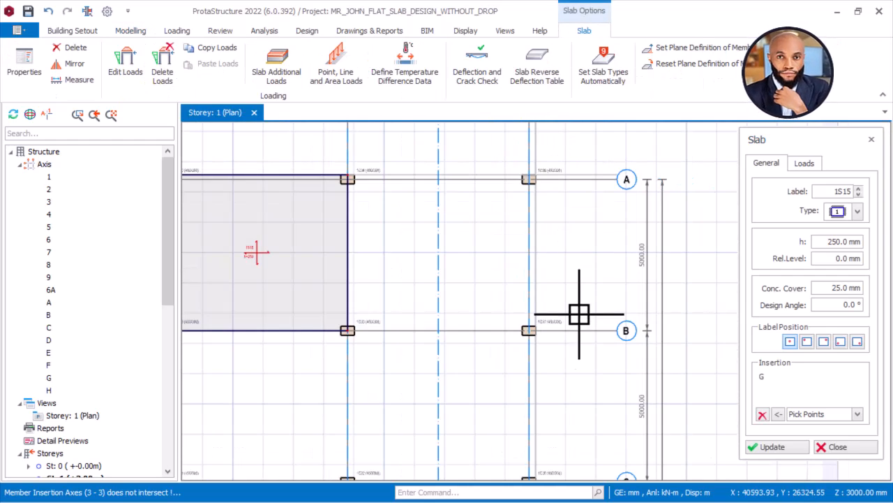
pyautogui.scroll(4, 530, 328)
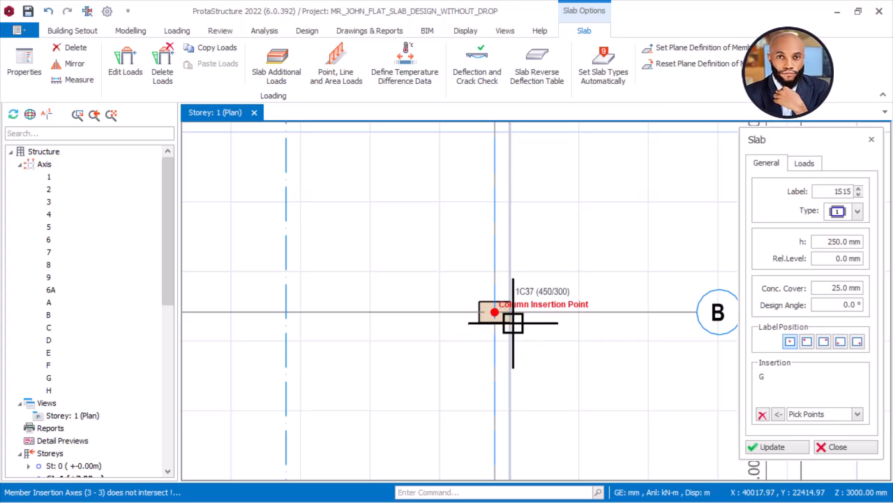
pyautogui.click(558, 294)
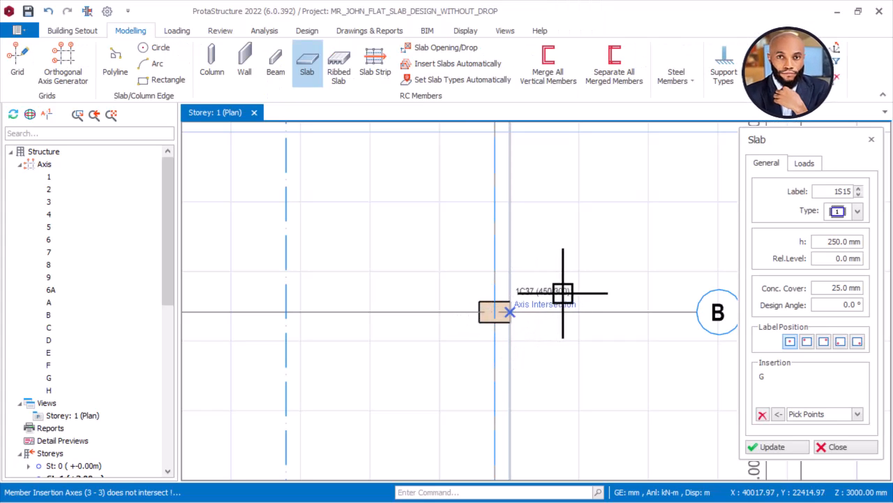
pyautogui.scroll(-3, 589, 294)
pyautogui.scroll(3, 374, 298)
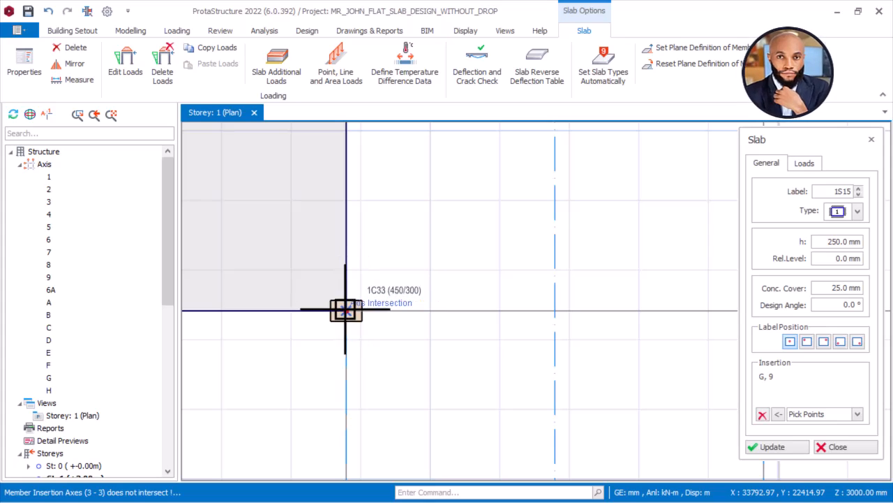
pyautogui.click(360, 279)
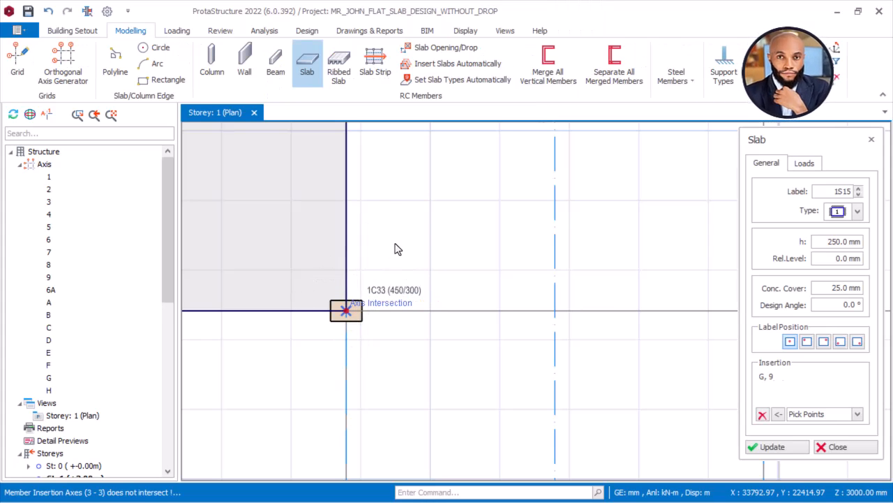
pyautogui.click(394, 245)
pyautogui.scroll(-2, 412, 209)
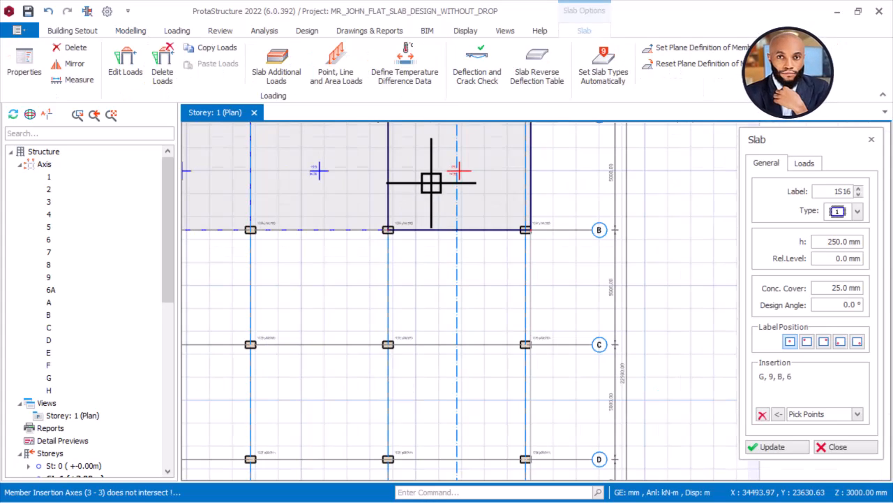
# Clear the insertion axes and insert a 250 mm slab between axes B and C, from axis 6 to edge axis 9.
pyautogui.click(763, 415)
pyautogui.scroll(3, 386, 231)
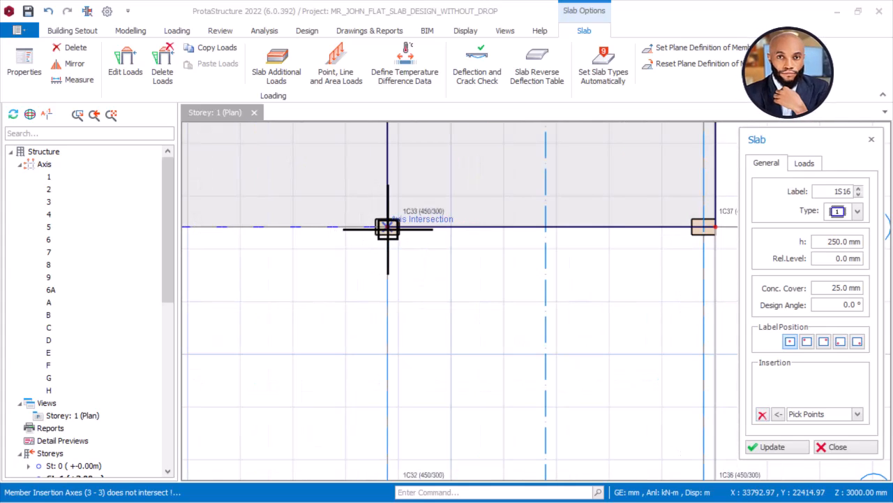
pyautogui.click(347, 262)
pyautogui.scroll(-2, 358, 268)
pyautogui.scroll(3, 559, 256)
pyautogui.click(565, 238)
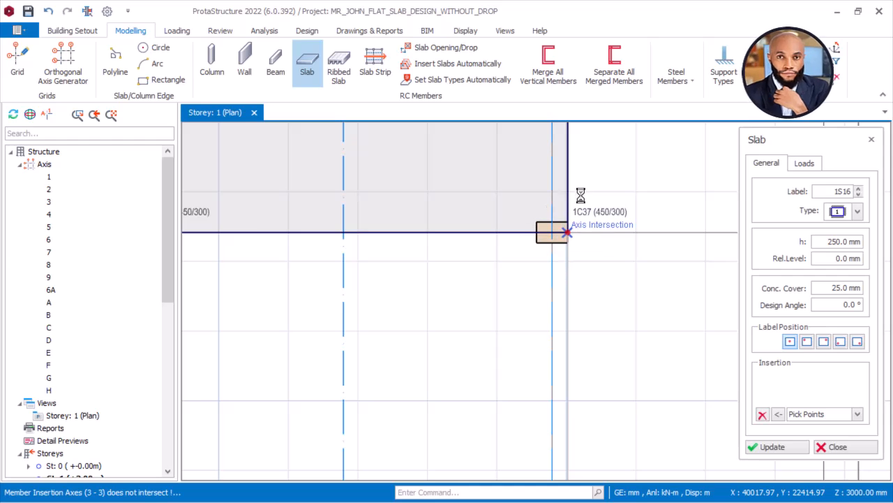
pyautogui.scroll(-2, 590, 319)
pyautogui.scroll(3, 580, 323)
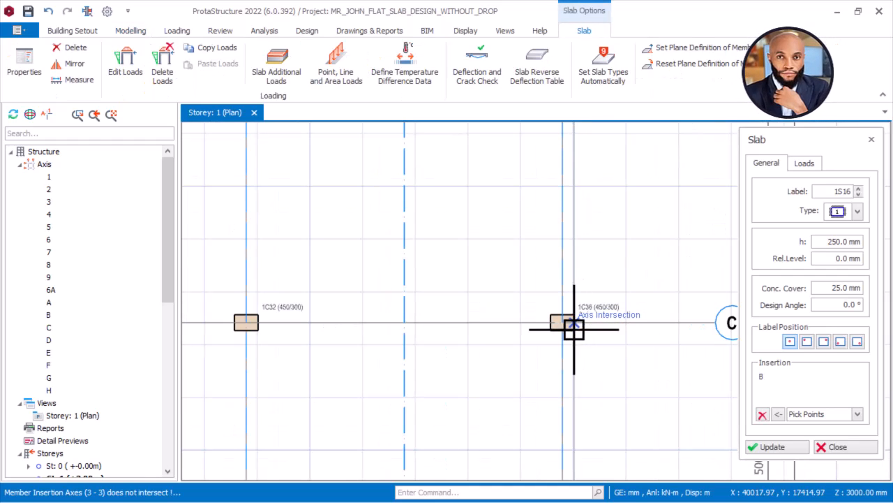
pyautogui.click(577, 328)
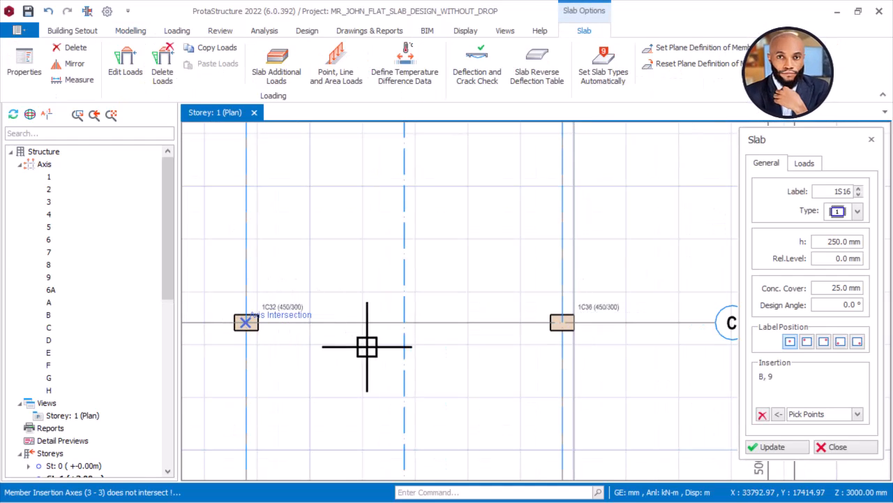
pyautogui.scroll(-4, 550, 263)
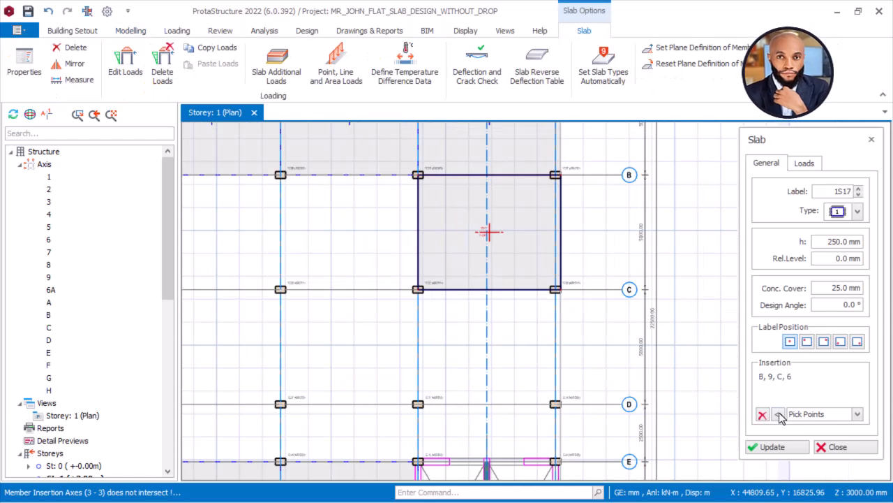
# Clear the insertion axes and insert a 250 mm slab between axes C and D, from axis 6 to edge axis 9.
pyautogui.click(763, 415)
pyautogui.scroll(2, 484, 305)
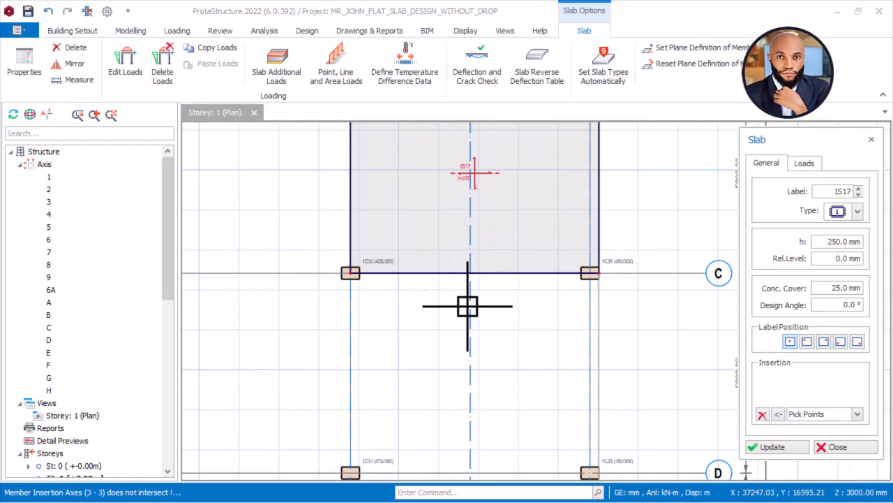
pyautogui.scroll(2, 351, 272)
pyautogui.click(349, 273)
pyautogui.scroll(-2, 384, 281)
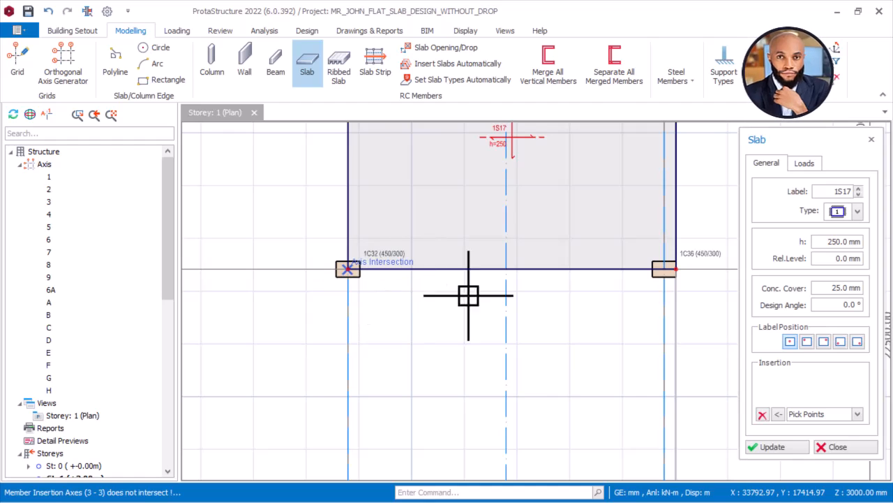
pyautogui.click(613, 282)
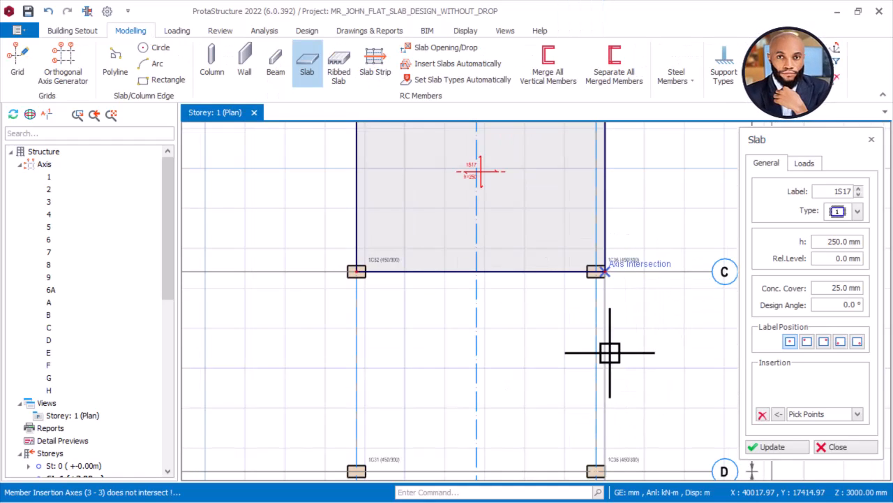
pyautogui.scroll(-2, 615, 283)
pyautogui.scroll(4, 610, 427)
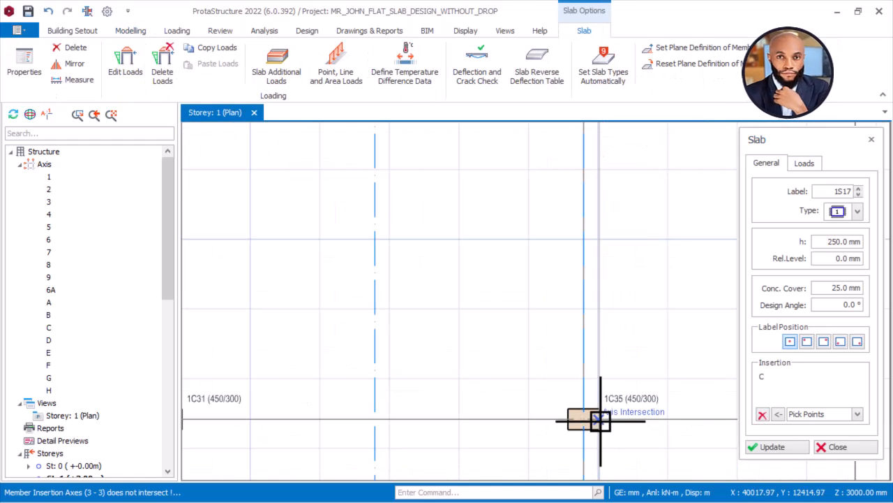
pyautogui.click(617, 374)
pyautogui.scroll(-3, 588, 369)
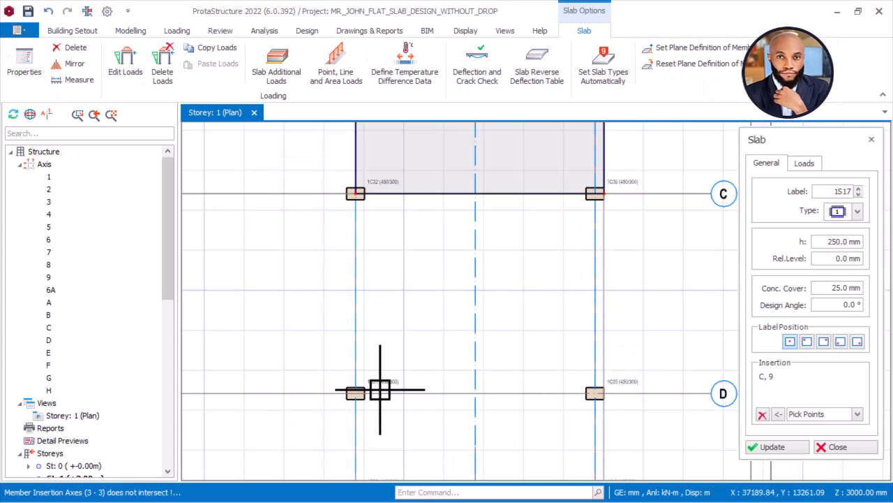
pyautogui.scroll(4, 351, 398)
pyautogui.click(366, 385)
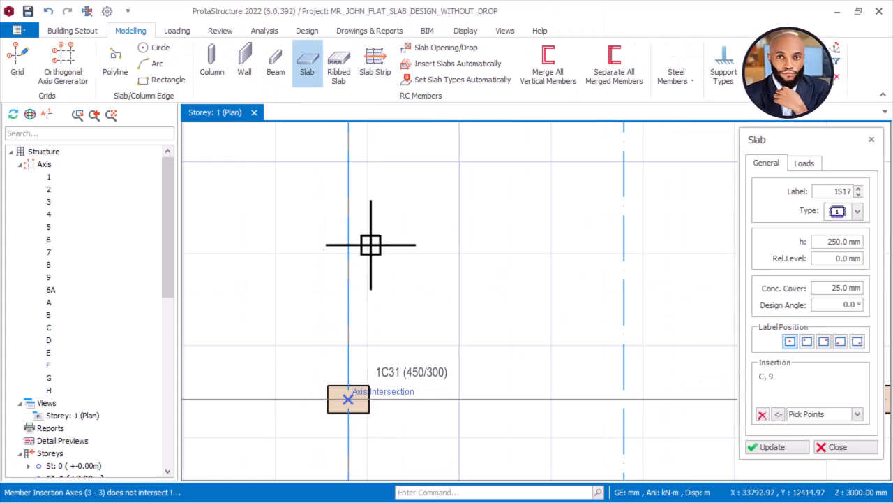
pyautogui.scroll(-3, 335, 252)
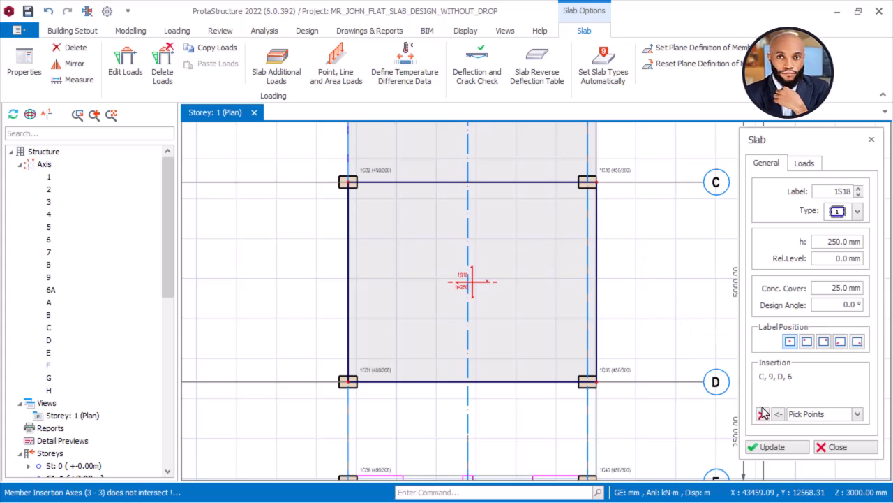
# Clear the insertion axes and insert a 250 mm slab between axes D and E, from axis 6 to edge axis 9.
pyautogui.click(762, 415)
pyautogui.scroll(-3, 492, 245)
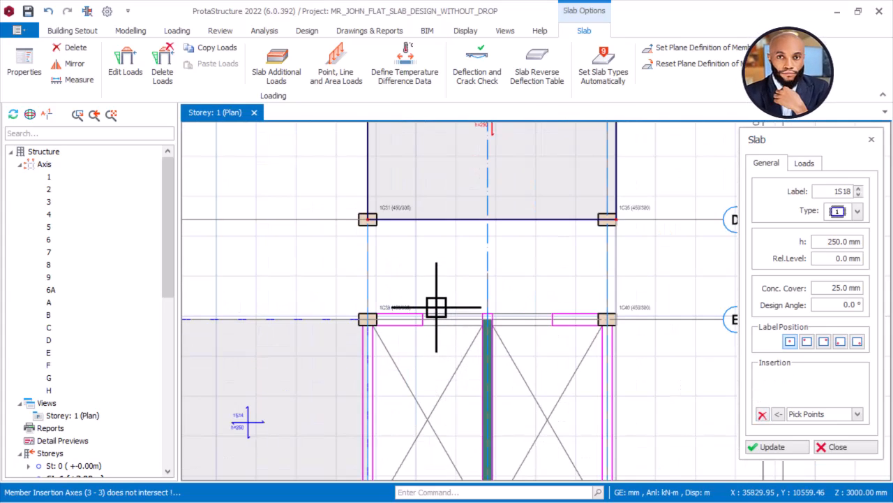
pyautogui.moveTo(476, 311); pyautogui.dragTo(415, 299, button='middle')
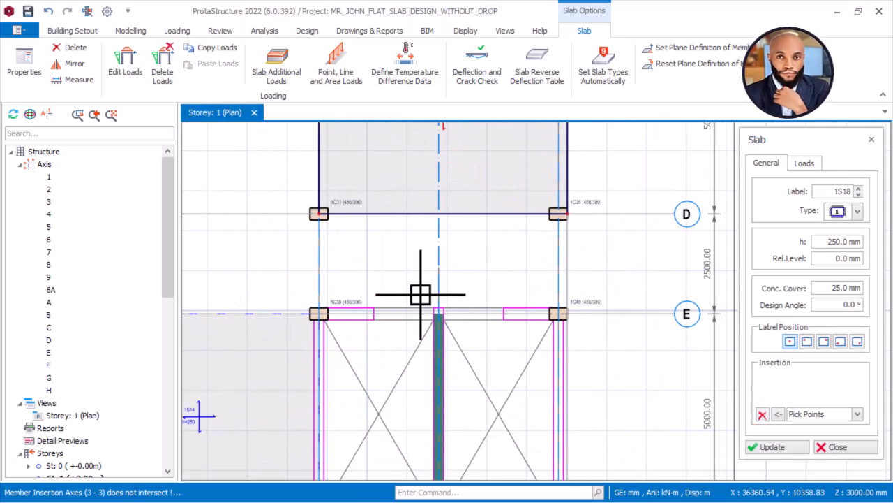
pyautogui.scroll(1, 318, 213)
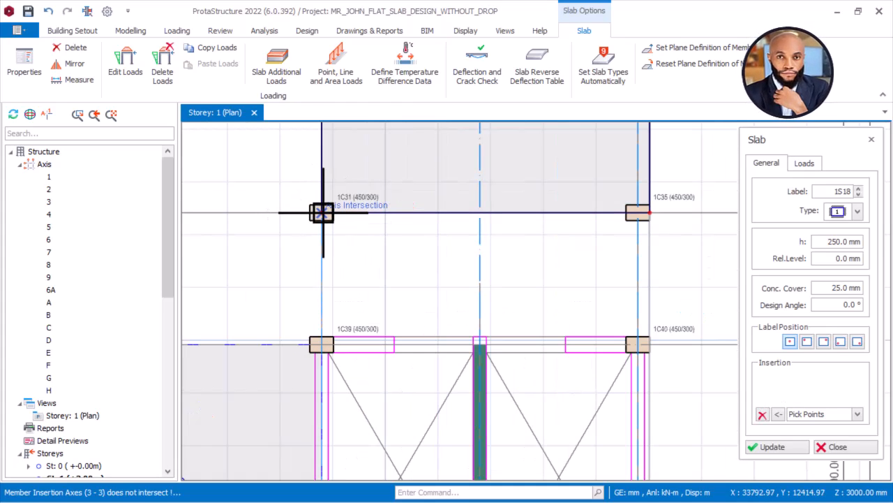
pyautogui.click(322, 344)
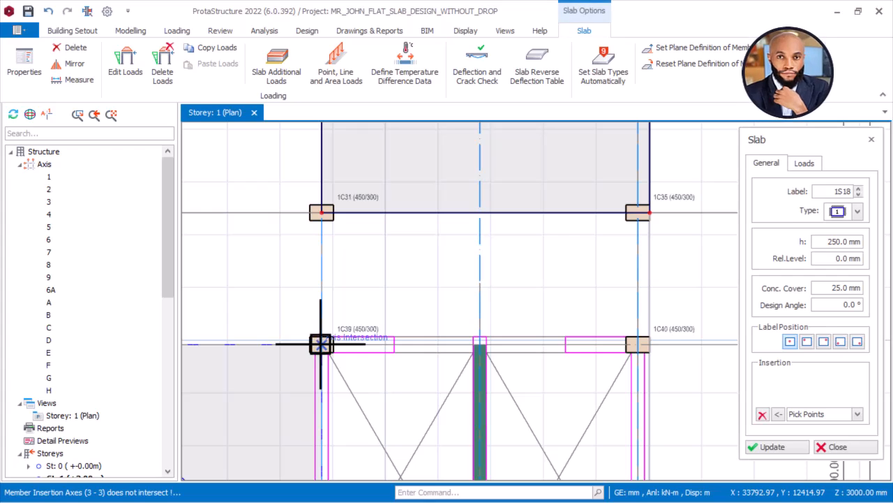
pyautogui.click(641, 346)
pyautogui.scroll(2, 649, 345)
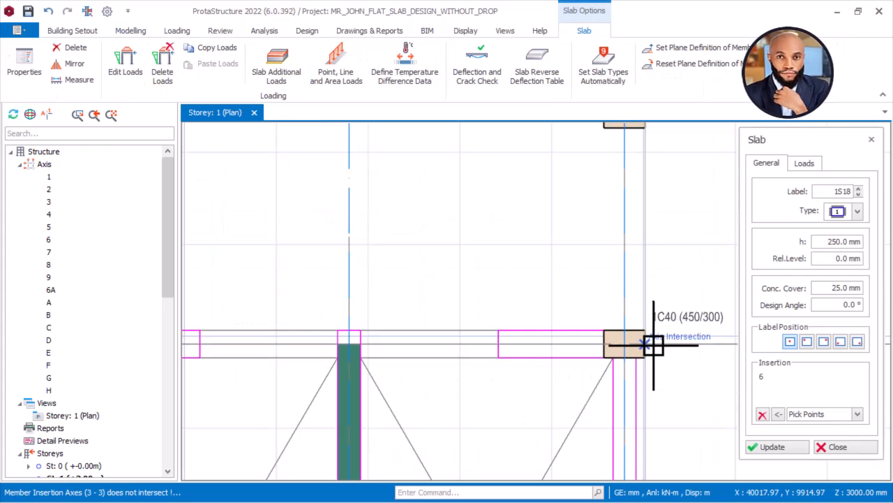
pyautogui.scroll(-4, 621, 377)
pyautogui.click(628, 262)
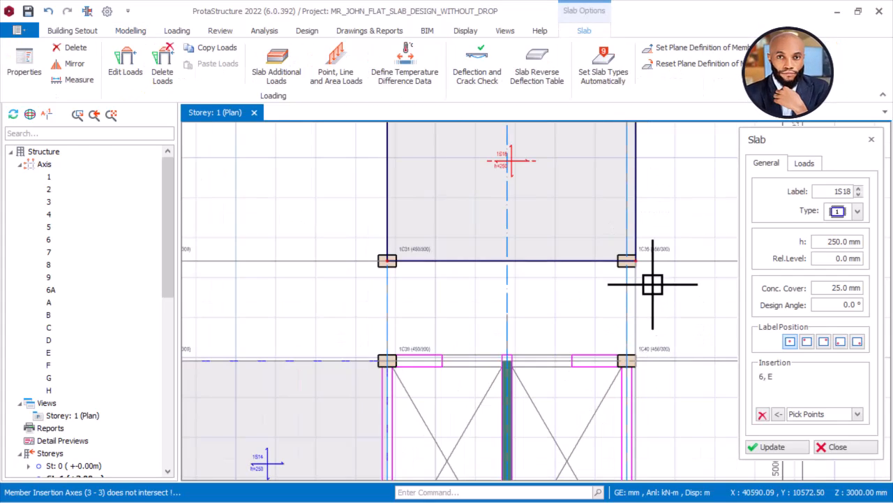
pyautogui.scroll(2, 637, 264)
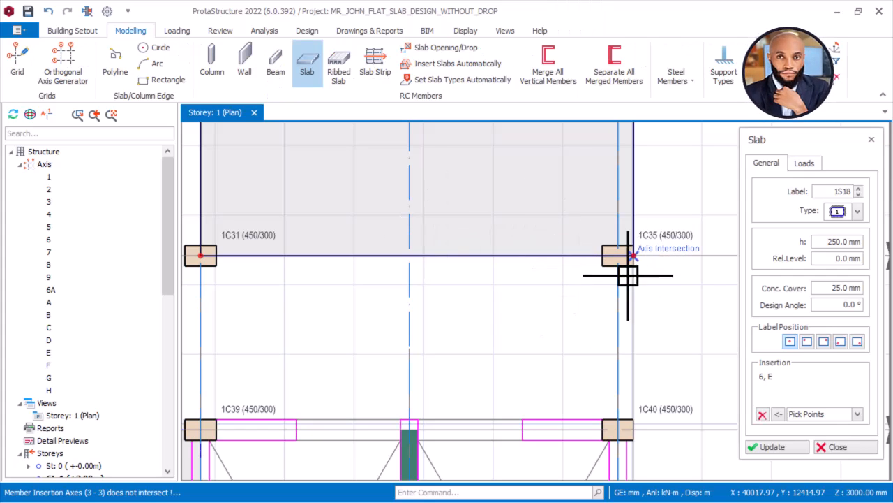
pyautogui.click(617, 260)
pyautogui.scroll(-4, 649, 275)
pyautogui.scroll(-3, 576, 298)
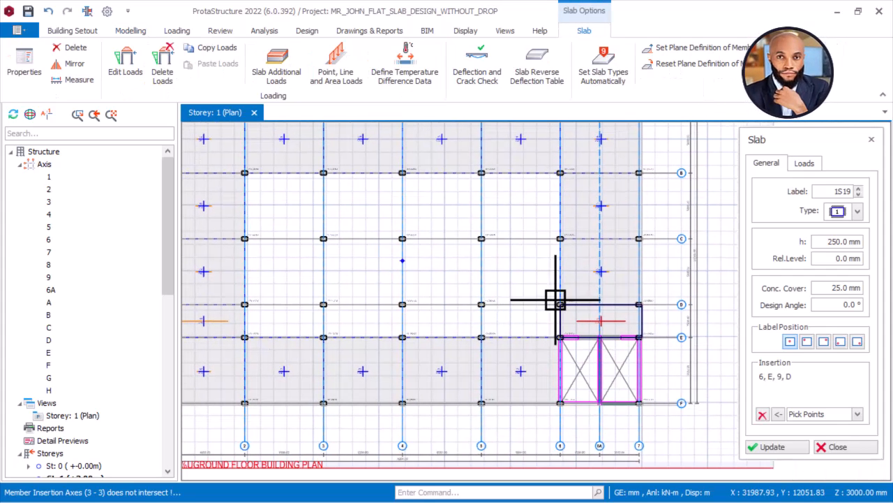
pyautogui.scroll(-2, 623, 260)
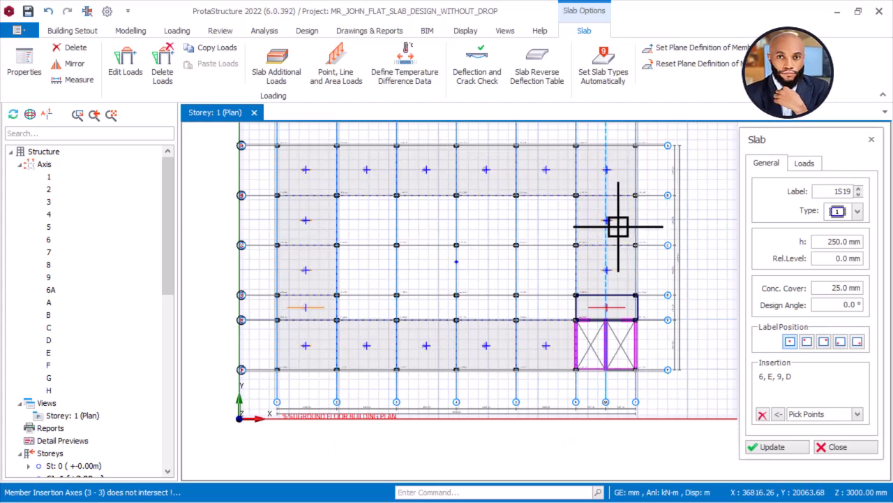
# Clear the slab's insertion axes and change the slab insertion method to Axis Region.
pyautogui.scroll(2, 356, 225)
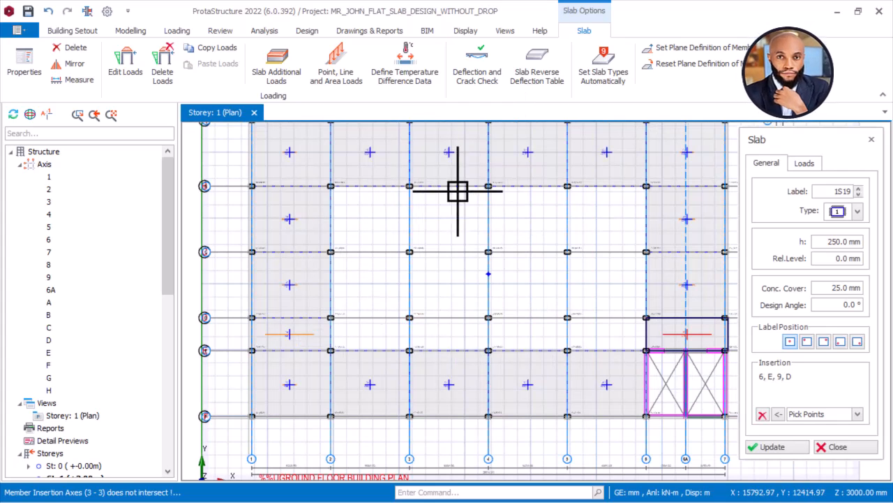
pyautogui.click(857, 415)
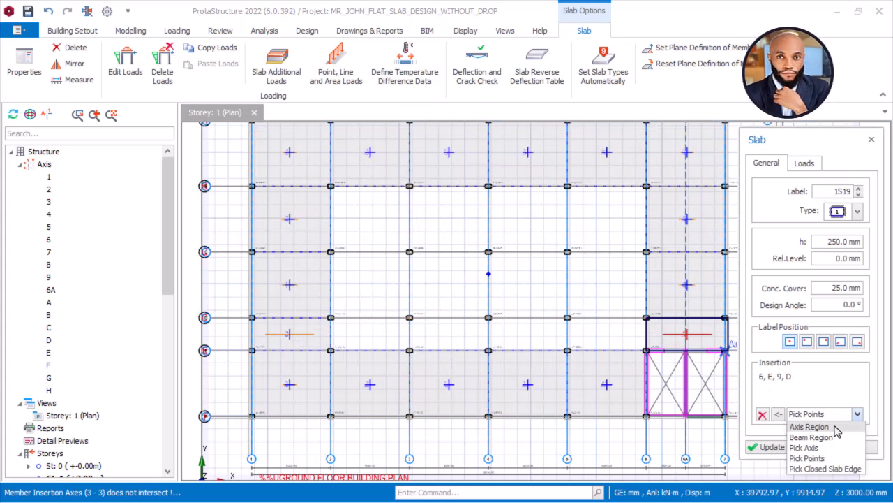
pyautogui.click(762, 415)
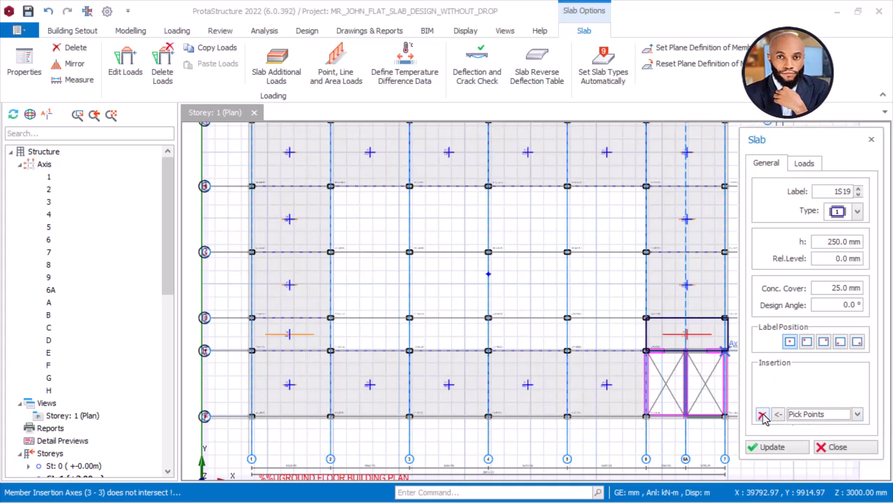
pyautogui.click(857, 414)
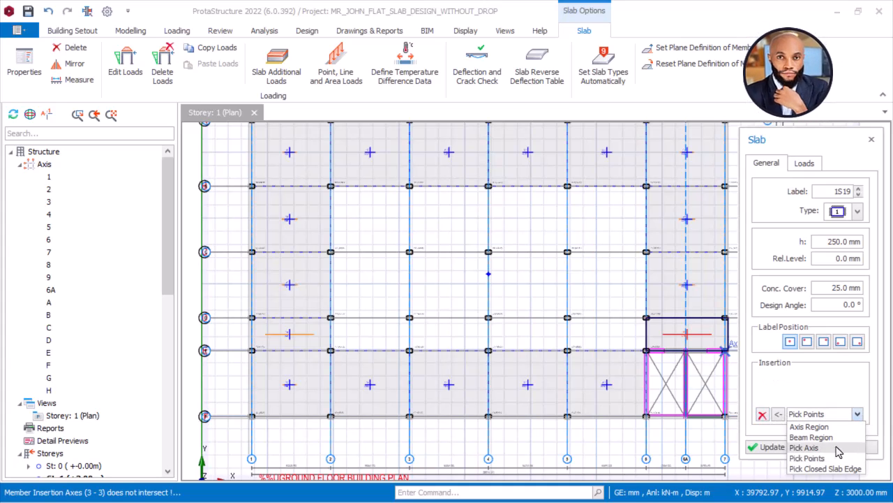
pyautogui.click(810, 427)
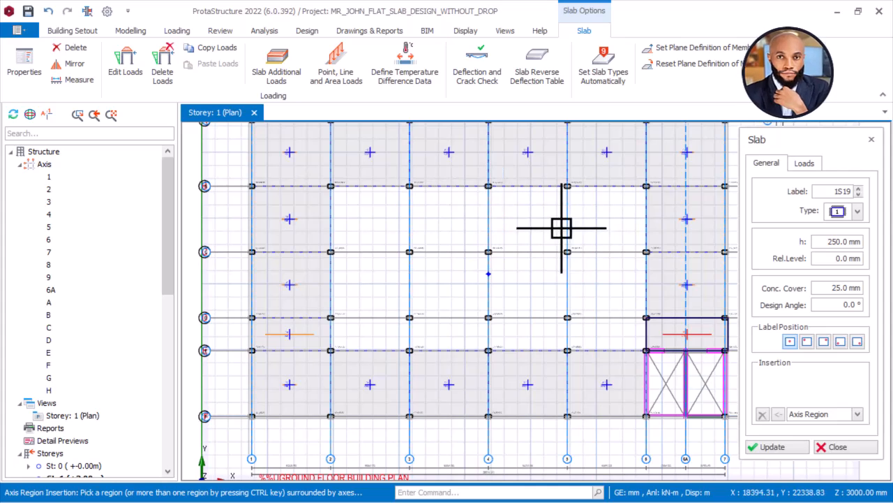
# Insert 250 mm slabs in all empty interior bays between axes 2 and 6, from axis B to axis E, and close the slab settings.
pyautogui.click(452, 214)
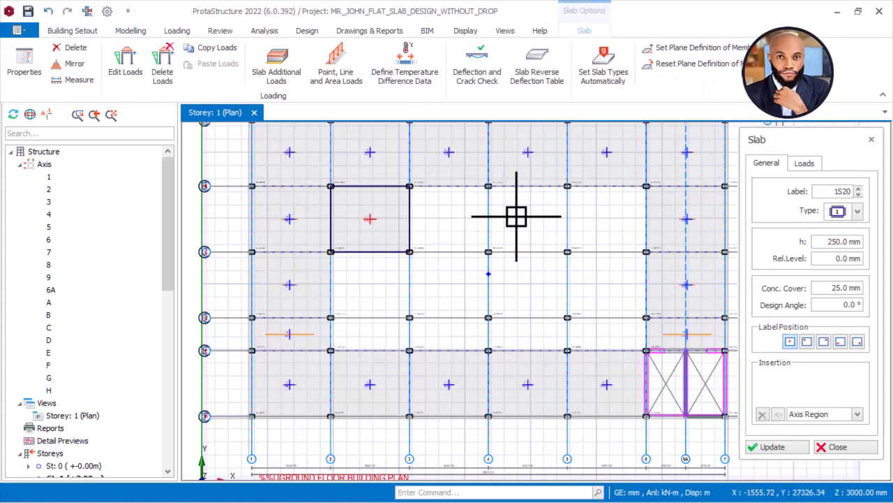
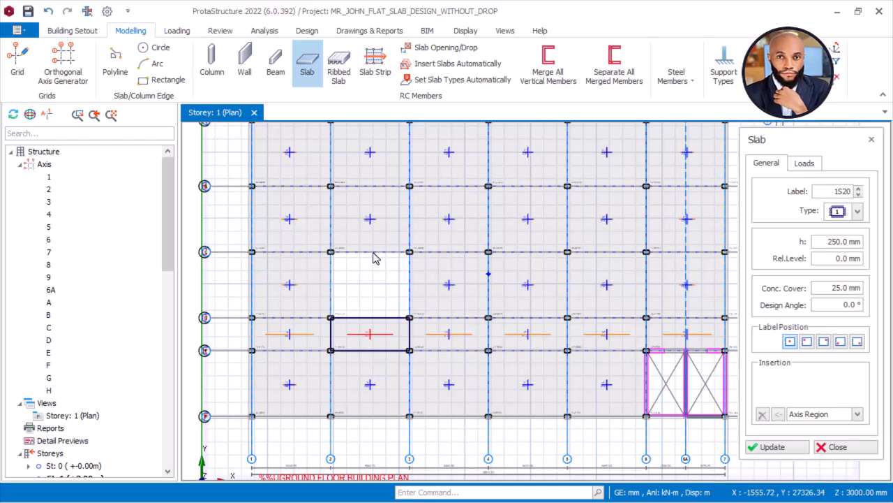
pyautogui.click(376, 258)
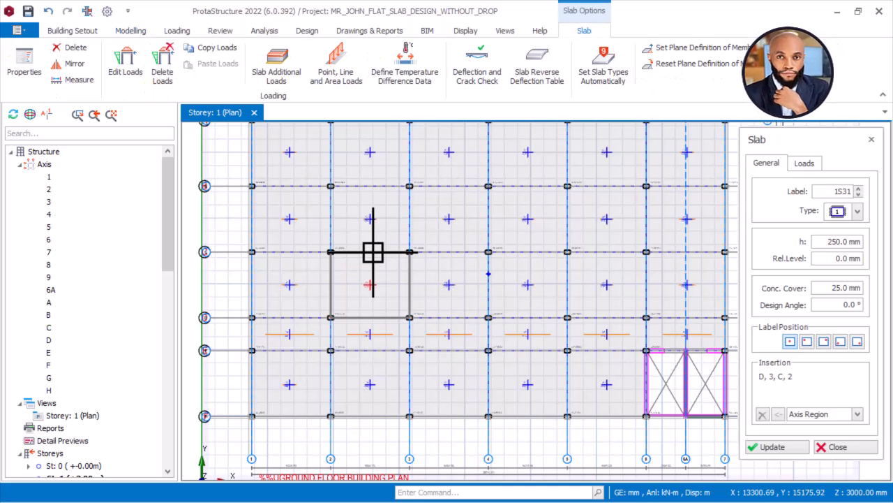
pyautogui.click(837, 447)
# Switch to the flat slab building plan in AutoCAD and add a linear dimension across the thickness of the shaft's left wall.
pyautogui.scroll(5, 745, 384)
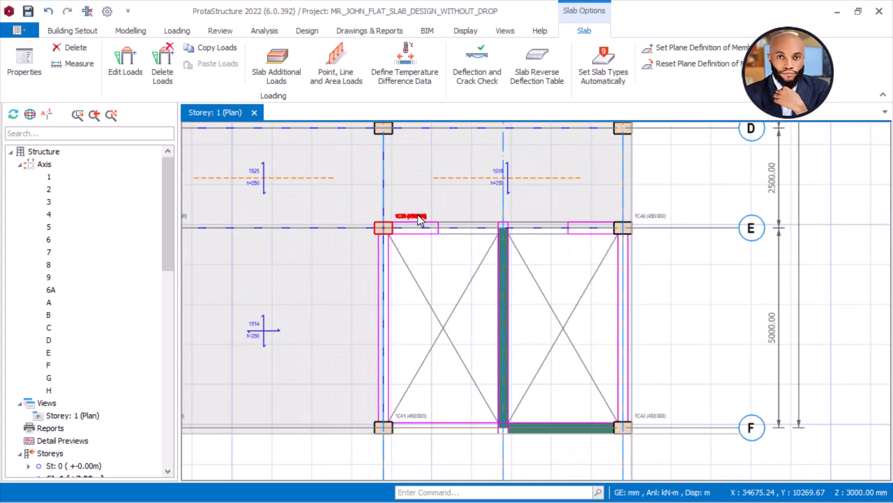
pyautogui.moveTo(409, 253); pyautogui.dragTo(427, 253, button='middle')
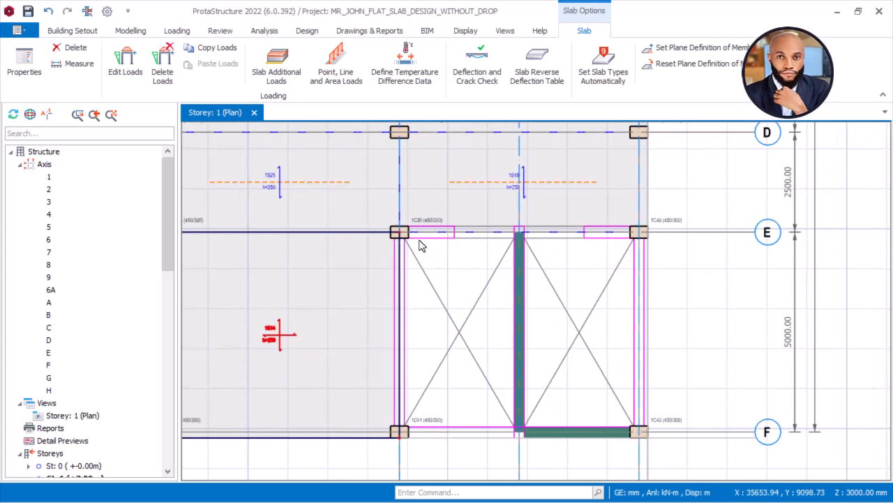
pyautogui.moveTo(356, 197); pyautogui.dragTo(374, 202, button='middle')
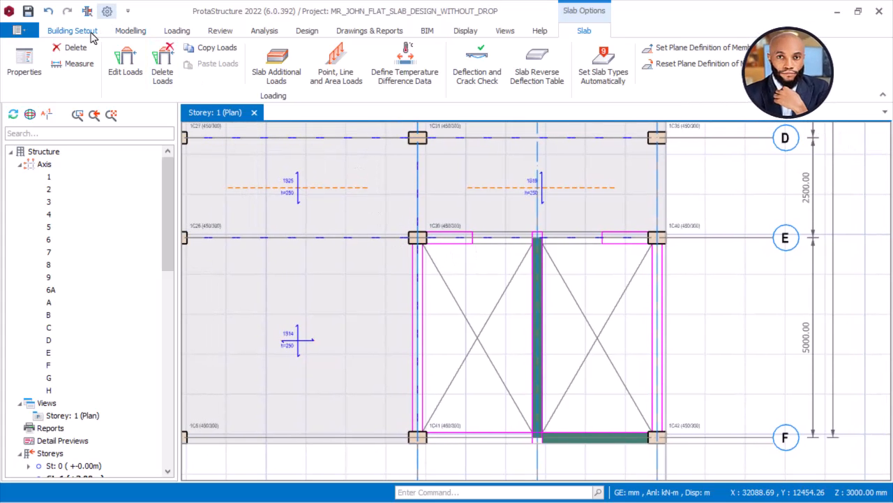
pyautogui.click(132, 31)
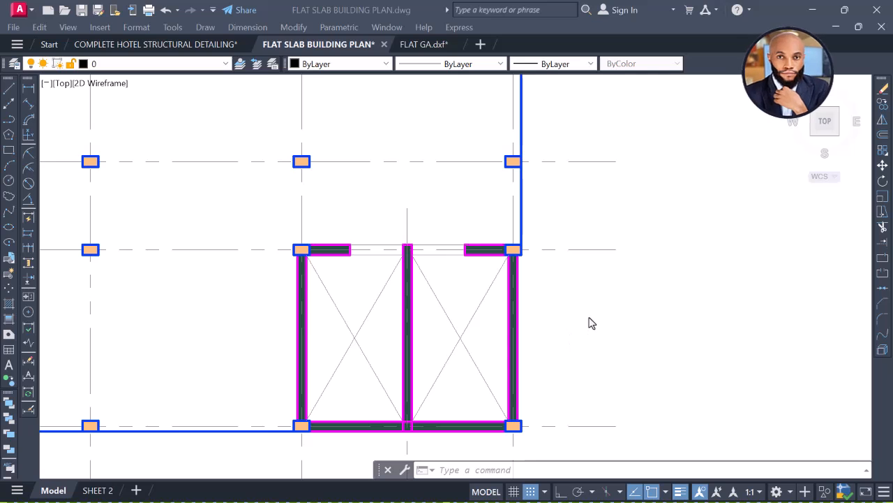
pyautogui.click(28, 88)
pyautogui.scroll(6, 279, 331)
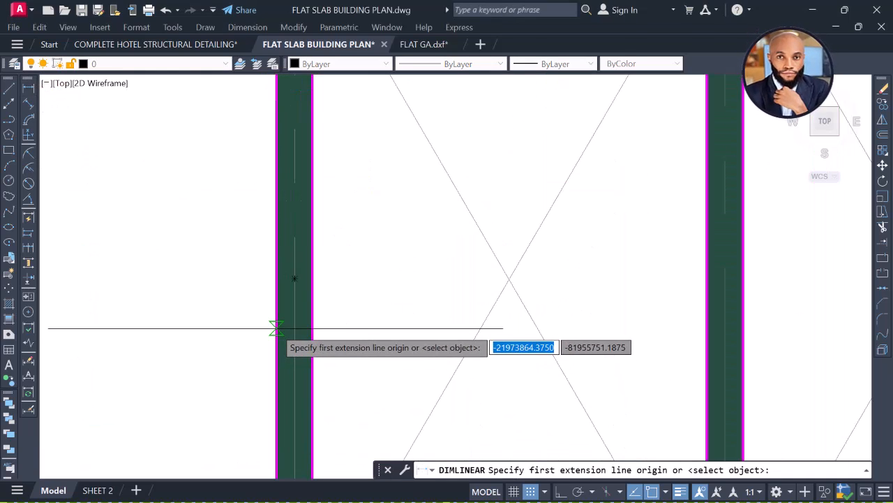
pyautogui.click(276, 328)
pyautogui.click(312, 328)
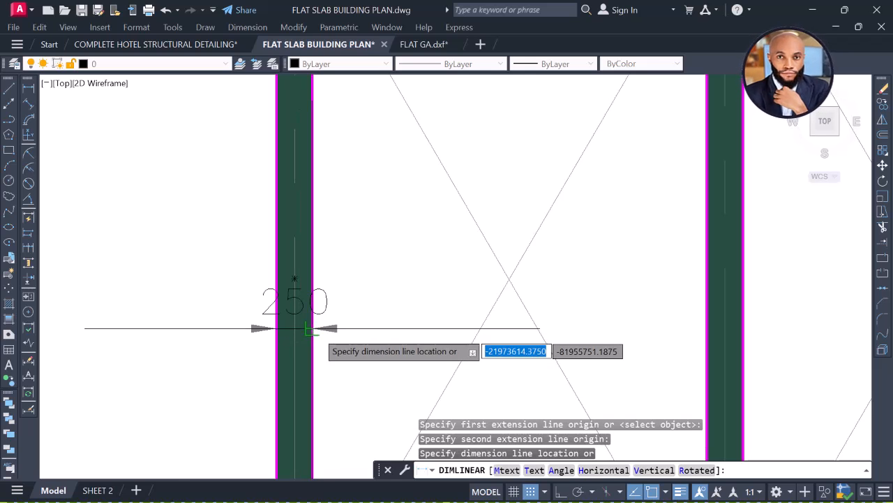
pyautogui.scroll(4, 308, 329)
pyautogui.click(299, 305)
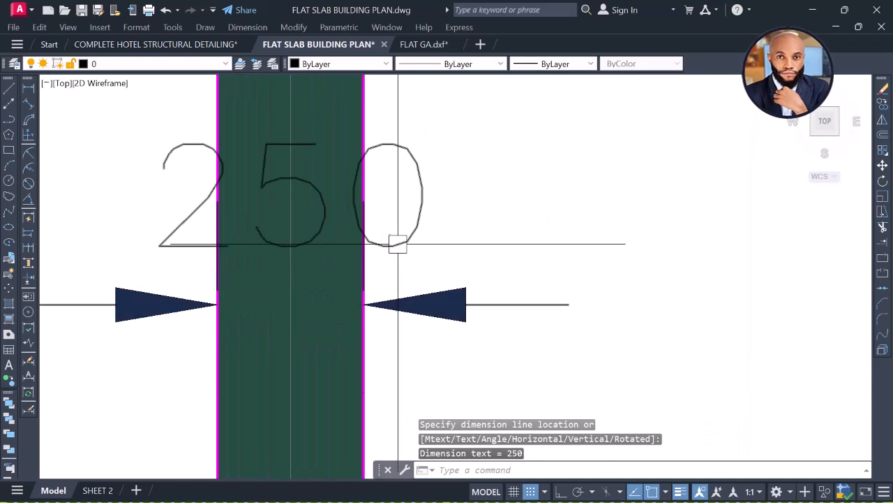
# Move the wall thickness dimension's text clear of the wall and examine the layout of the remaining shaft walls.
pyautogui.click(398, 244)
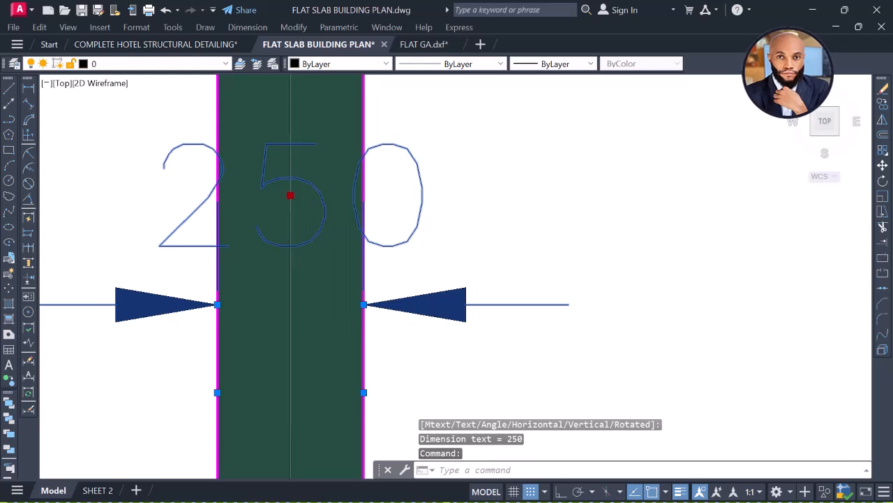
pyautogui.click(290, 196)
pyautogui.scroll(-4, 488, 352)
pyautogui.scroll(-3, 545, 353)
pyautogui.scroll(5, 411, 363)
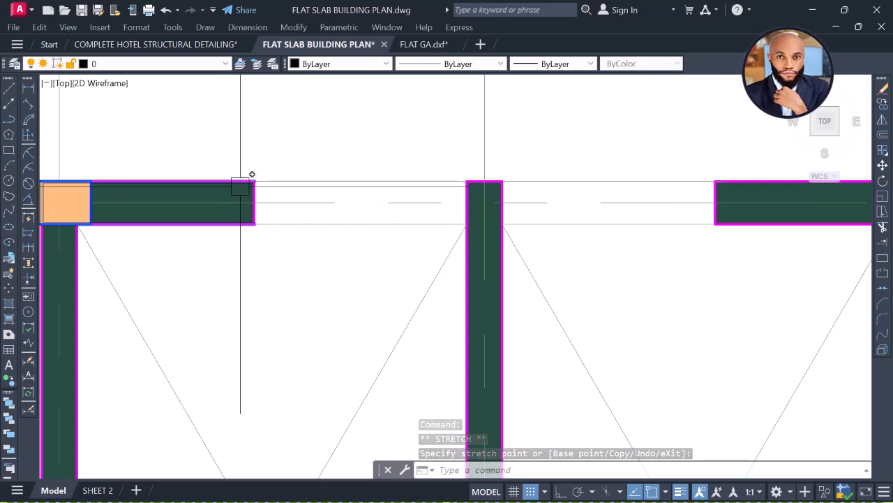
pyautogui.scroll(-6, 395, 150)
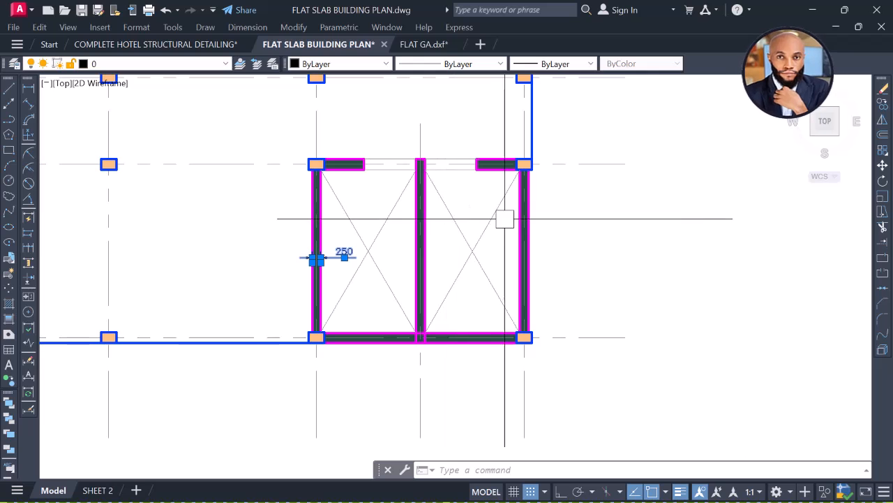
pyautogui.moveTo(325, 82); pyautogui.dragTo(410, 125, button='middle')
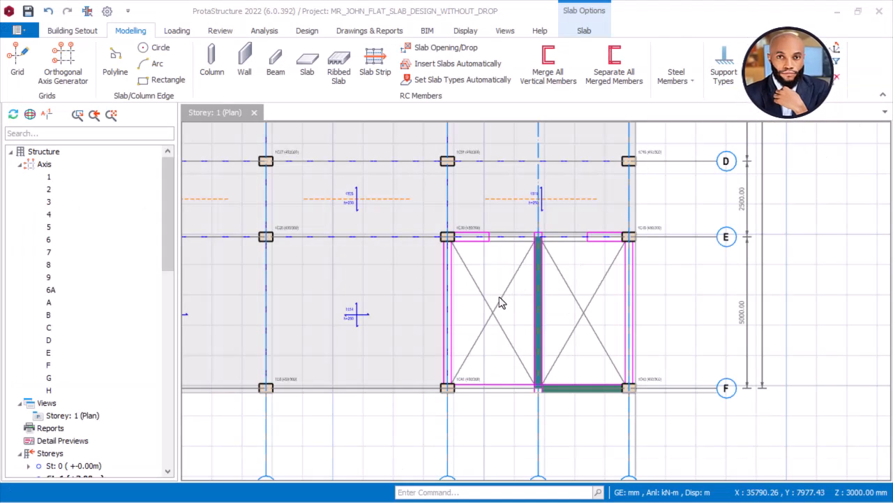
# Return to ProtaStructure and insert a 250 mm thick wall along axis 6 from axis E to axis F.
pyautogui.moveTo(490, 271); pyautogui.dragTo(468, 248, button='middle')
pyautogui.scroll(2, 489, 250)
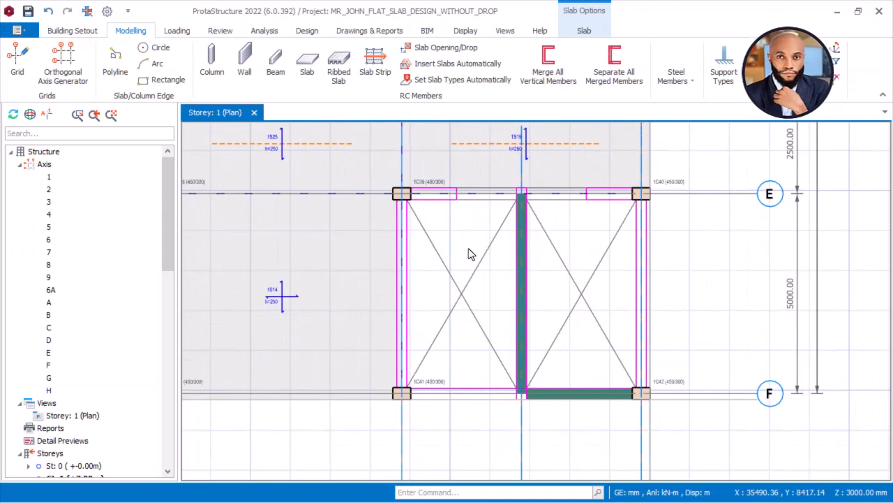
pyautogui.click(245, 61)
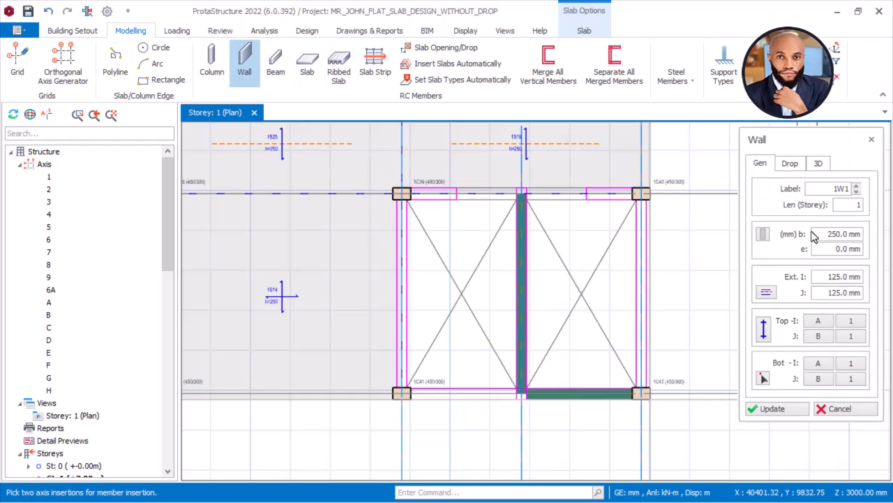
pyautogui.click(825, 234)
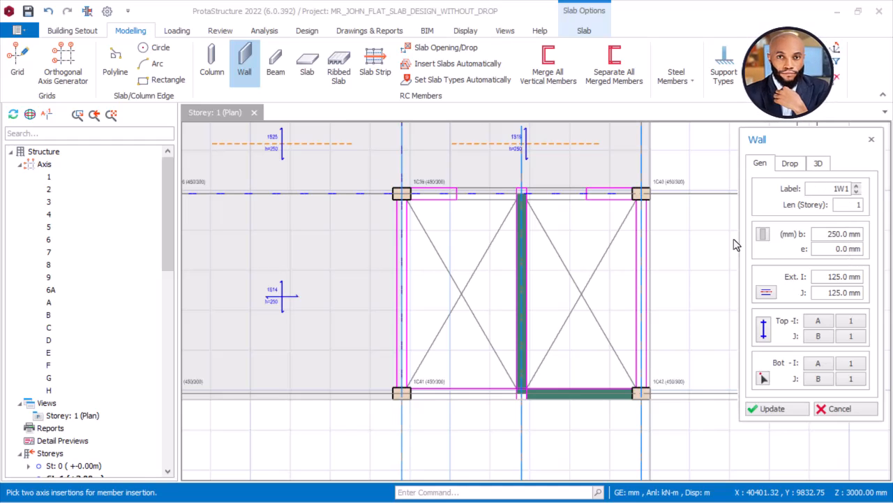
pyautogui.scroll(4, 394, 196)
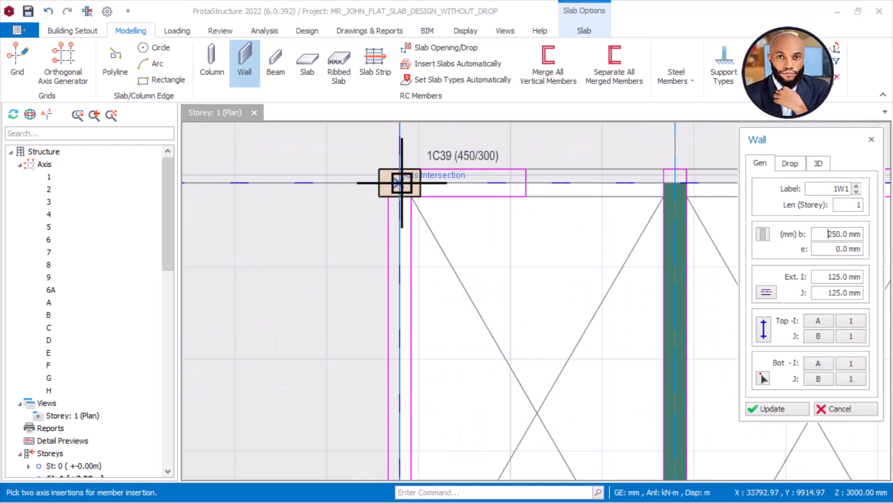
pyautogui.scroll(-4, 394, 187)
pyautogui.scroll(4, 397, 360)
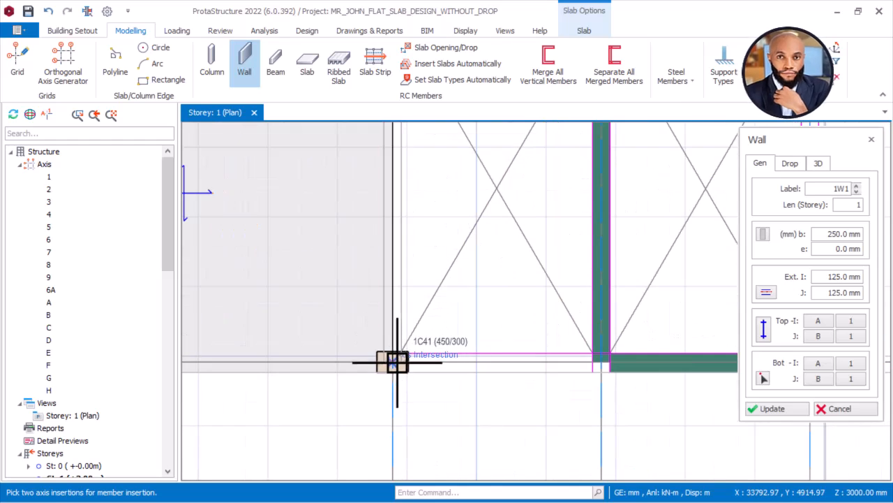
pyautogui.click(391, 357)
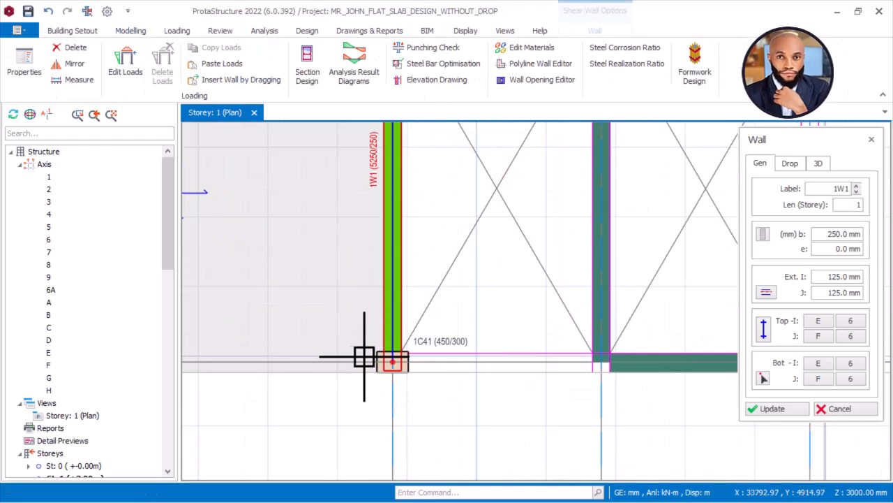
# Insert a 250 mm thick wall along axis F from axis 6 to axis 7.
pyautogui.scroll(-4, 380, 359)
pyautogui.scroll(4, 343, 359)
pyautogui.scroll(-4, 342, 353)
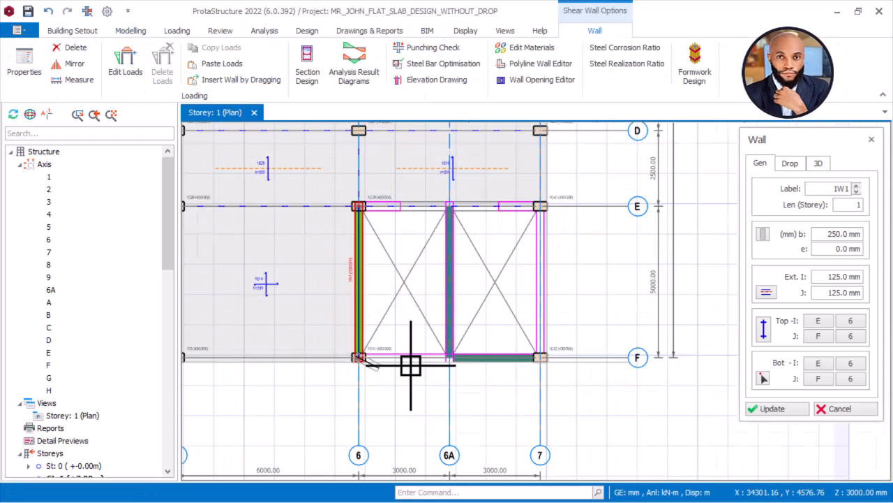
pyautogui.scroll(3, 541, 359)
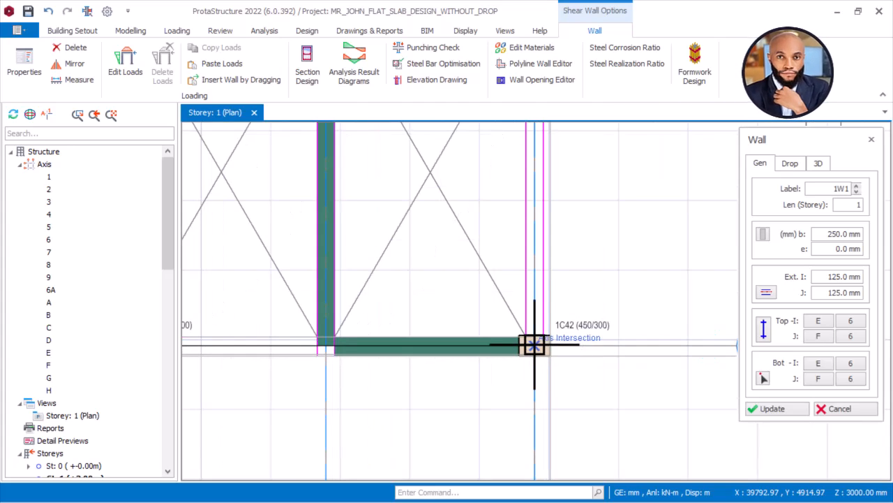
pyautogui.click(534, 344)
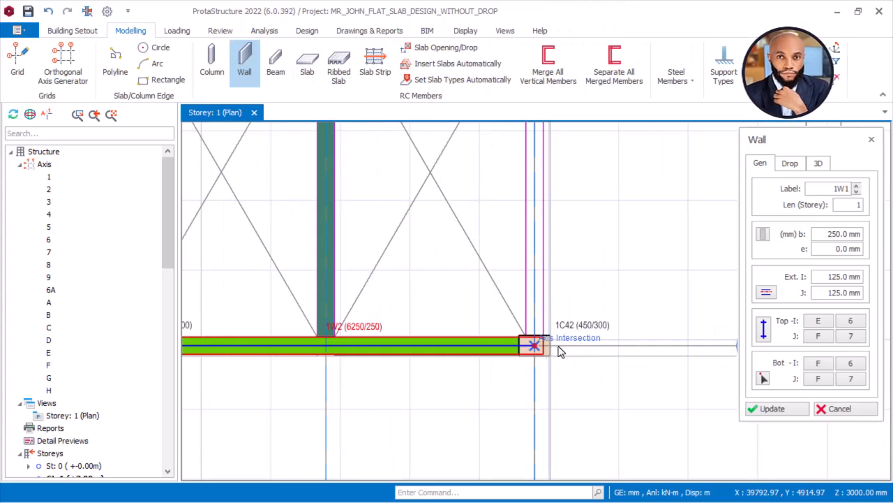
# Insert a 250 mm thick wall along axis 7 from axis F to axis E.
pyautogui.scroll(-2, 548, 377)
pyautogui.scroll(-2, 547, 377)
pyautogui.scroll(2, 538, 359)
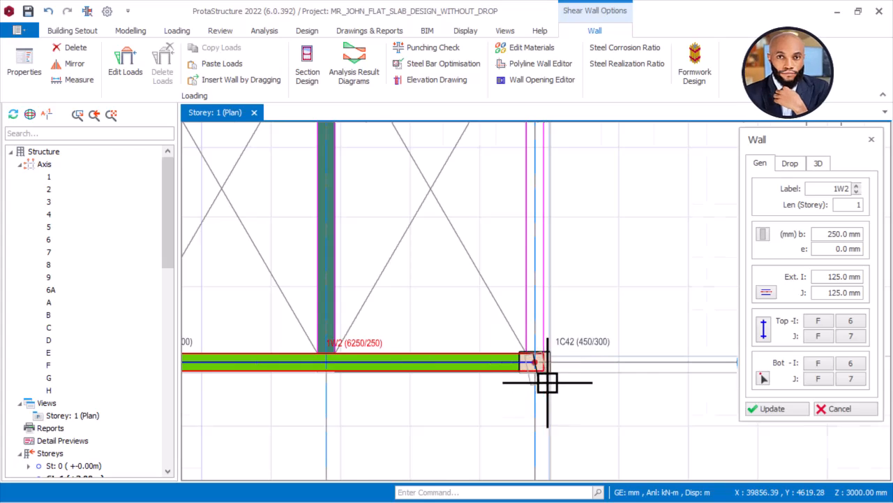
pyautogui.scroll(-3, 545, 379)
pyautogui.scroll(4, 548, 234)
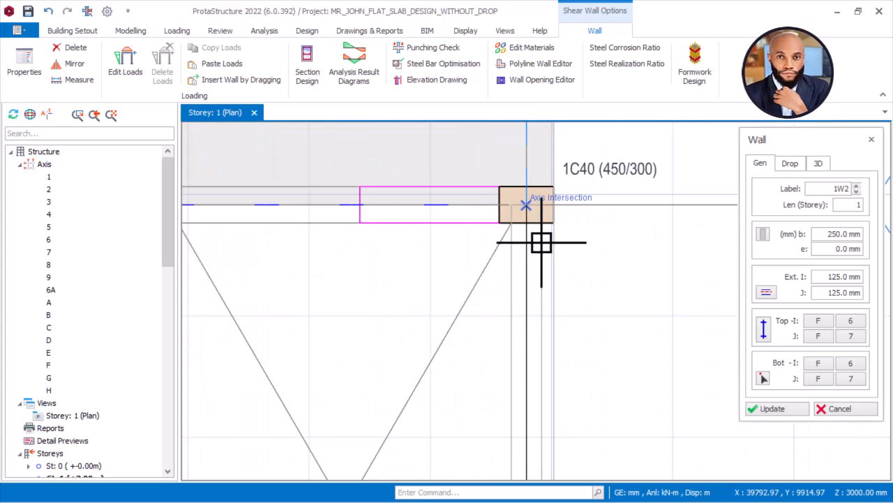
pyautogui.click(580, 270)
pyautogui.scroll(-2, 607, 270)
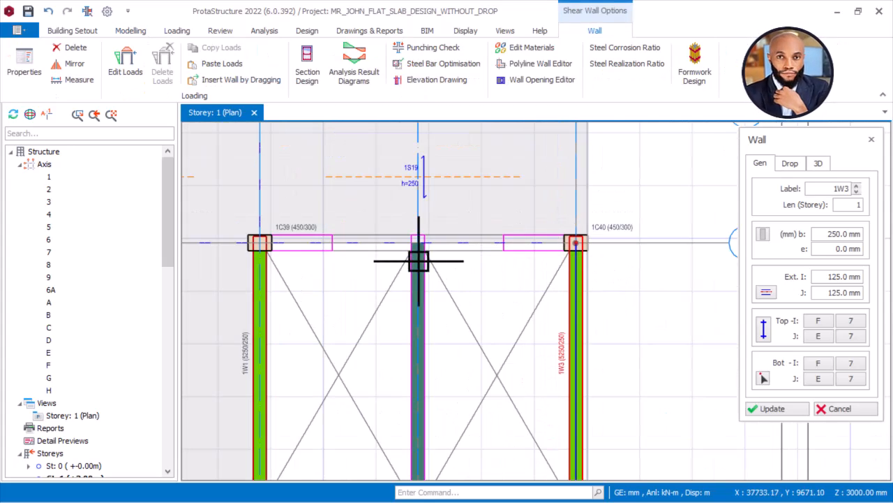
# Insert a 250 mm thick wall along axis E from axis 7 to axis 6A.
pyautogui.scroll(2, 427, 241)
pyautogui.scroll(-2, 432, 241)
pyautogui.scroll(2, 555, 235)
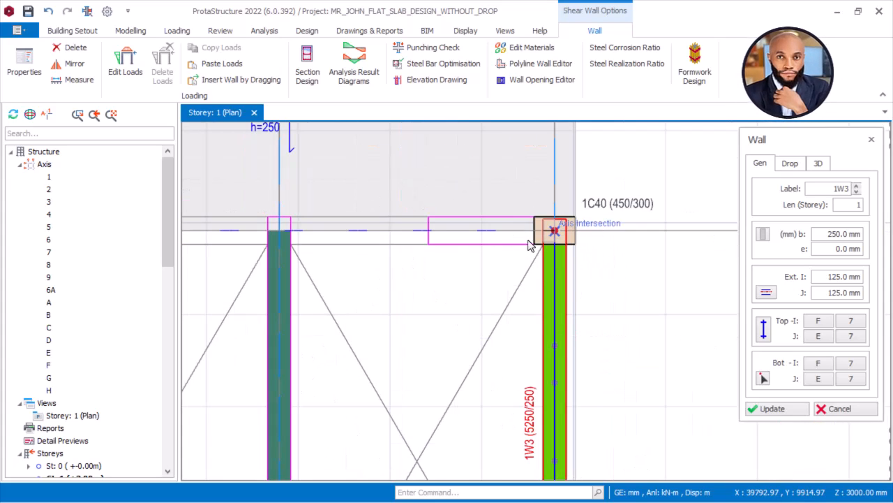
pyautogui.scroll(2, 283, 234)
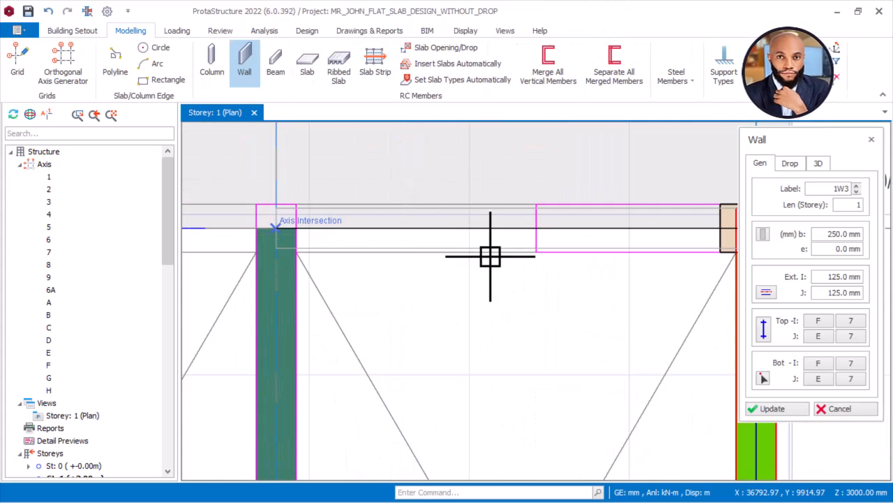
pyautogui.click(649, 273)
# Insert a 250 mm thick wall along axis E from axis 6A to axis 6.
pyautogui.scroll(-2, 509, 273)
pyautogui.scroll(2, 537, 247)
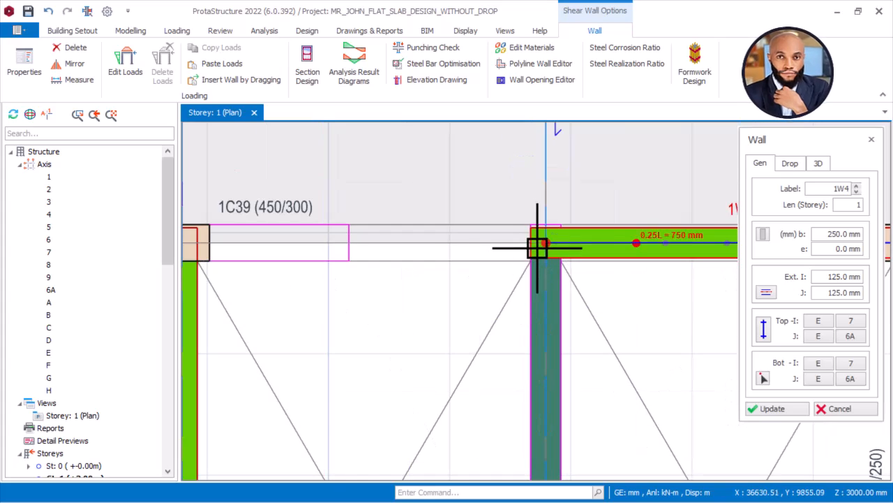
pyautogui.scroll(-2, 397, 272)
pyautogui.scroll(2, 359, 250)
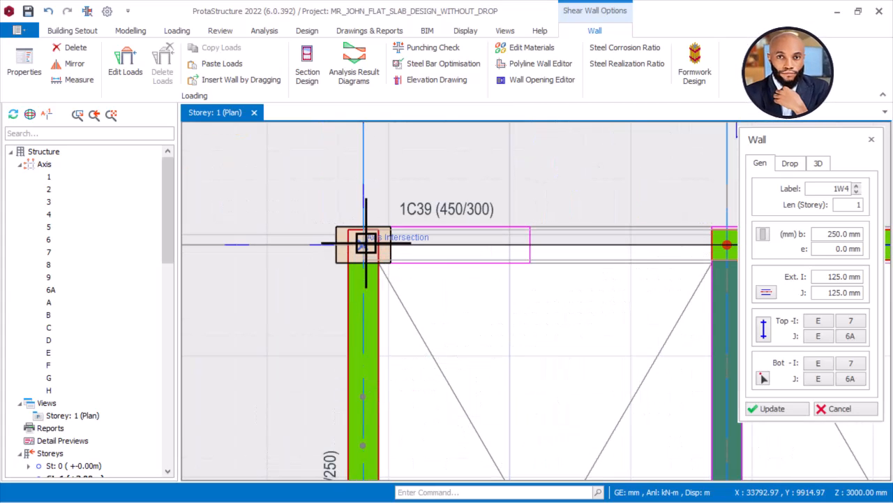
pyautogui.click(379, 273)
pyautogui.scroll(-2, 360, 240)
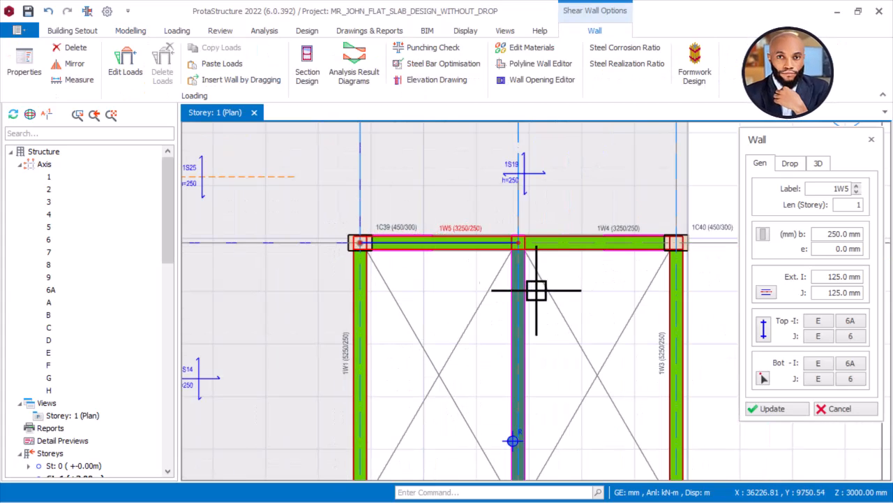
# Insert a 250 mm thick wall along axis 6A from axis E to axis F and finish the wall command.
pyautogui.scroll(2, 517, 233)
pyautogui.click(517, 234)
pyautogui.scroll(-2, 502, 193)
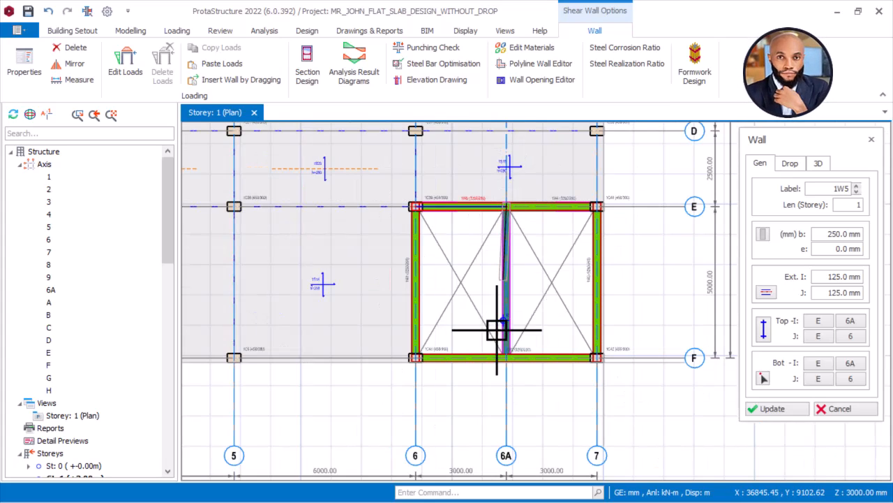
pyautogui.scroll(2, 514, 358)
pyautogui.click(515, 361)
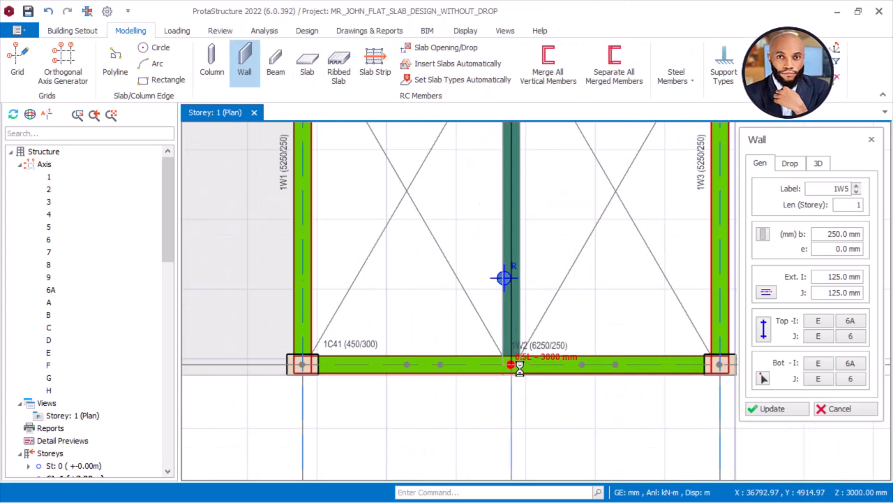
pyautogui.moveTo(548, 289); pyautogui.dragTo(553, 414, button='middle')
pyautogui.press('Escape')
pyautogui.moveTo(466, 194); pyautogui.dragTo(470, 306, button='middle')
pyautogui.scroll(2, 444, 265)
pyautogui.scroll(1, 445, 269)
pyautogui.click(457, 253)
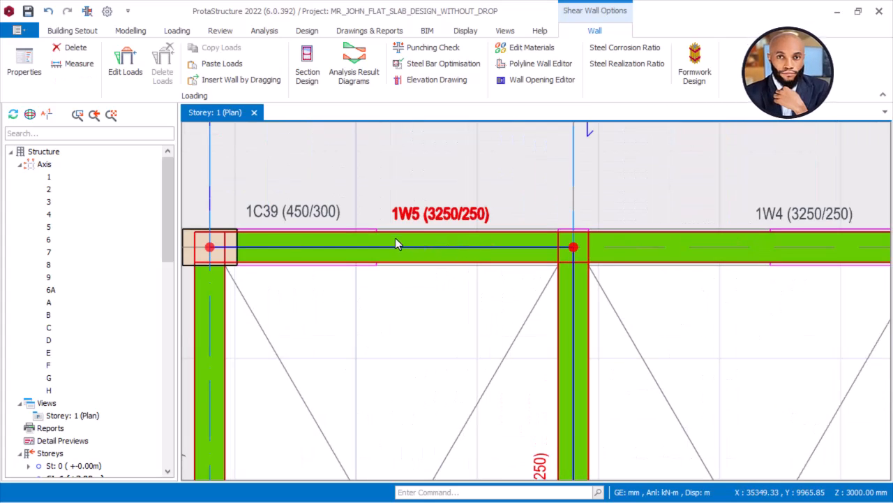
pyautogui.press('Escape')
pyautogui.scroll(3, 396, 243)
pyautogui.moveTo(429, 252); pyautogui.dragTo(414, 278, button='middle')
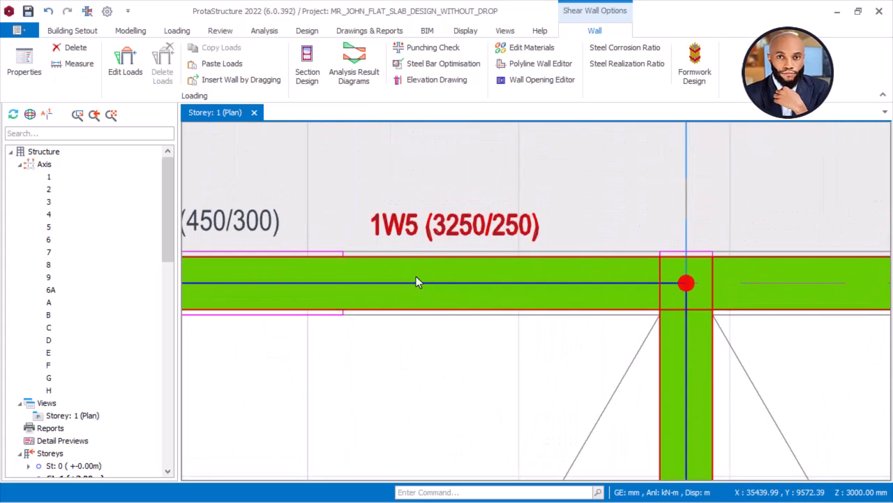
pyautogui.scroll(2, 415, 279)
pyautogui.rightClick(383, 374)
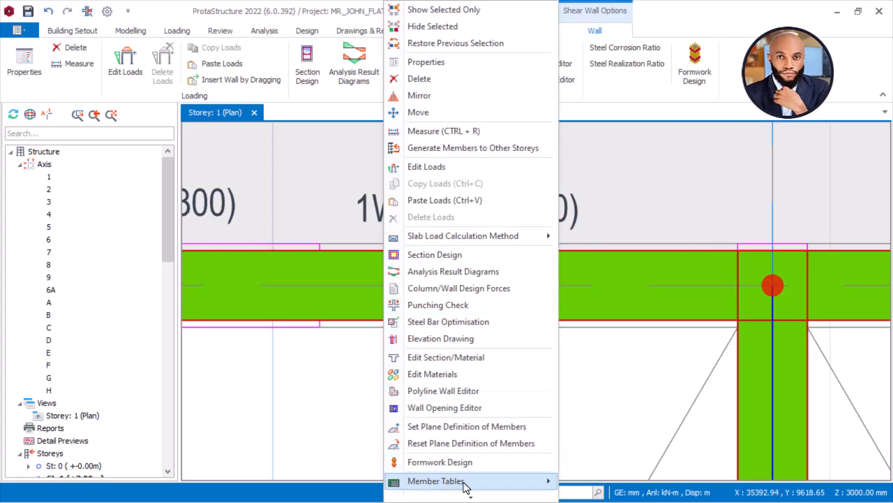
pyautogui.moveTo(469, 497)
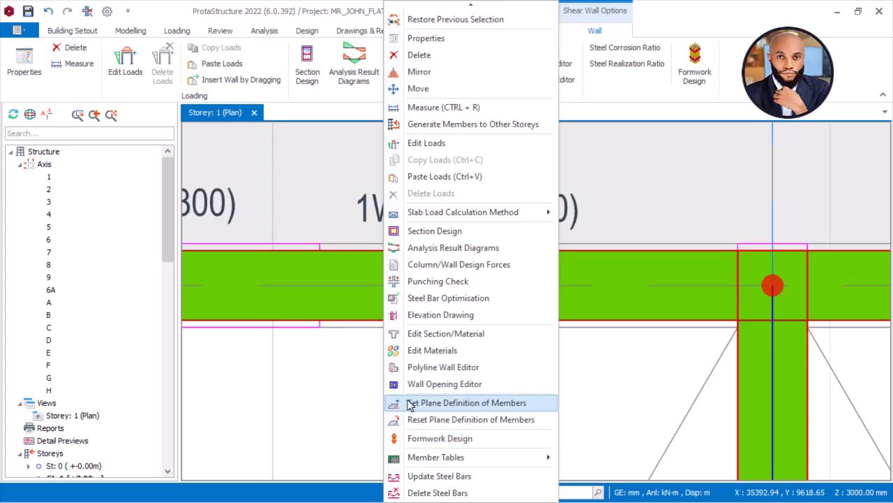
pyautogui.press('Escape')
pyautogui.press('Escape')
pyautogui.scroll(-2, 446, 359)
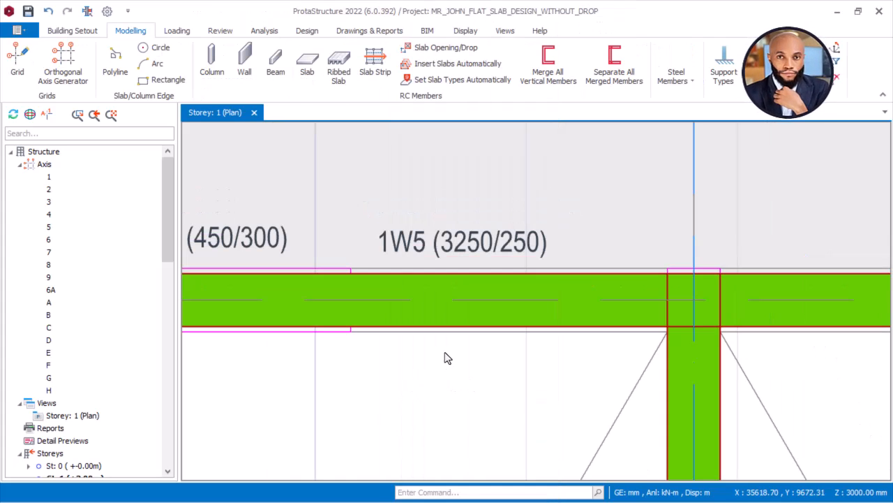
# Measure the distance along axis E from the end of the underlay's pier near axis 6 to the near face of the axis 6A wall.
pyautogui.rightClick(445, 359)
pyautogui.click(486, 382)
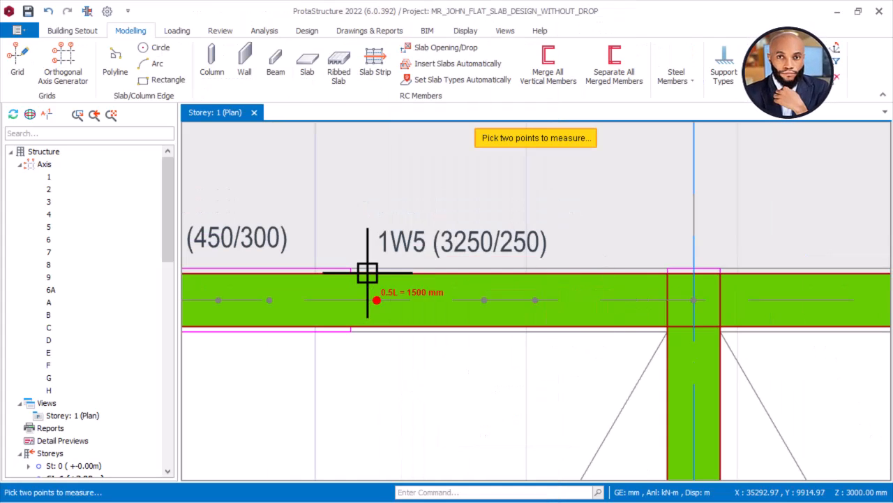
pyautogui.scroll(2, 345, 259)
pyautogui.scroll(-1, 307, 266)
pyautogui.click(295, 269)
pyautogui.scroll(-2, 295, 270)
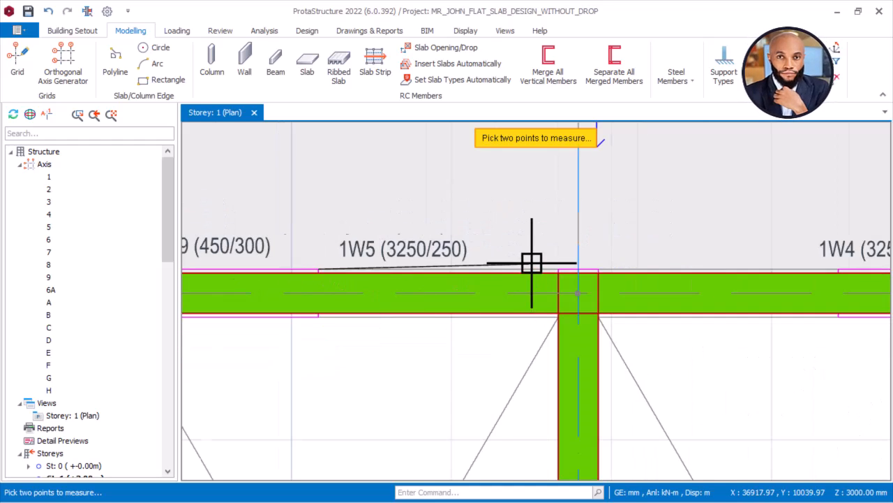
pyautogui.scroll(2, 530, 259)
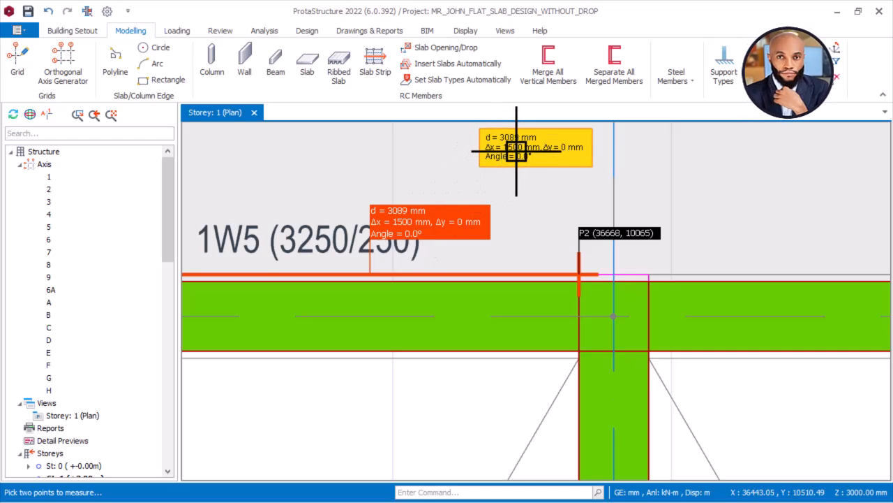
pyautogui.scroll(-4, 519, 351)
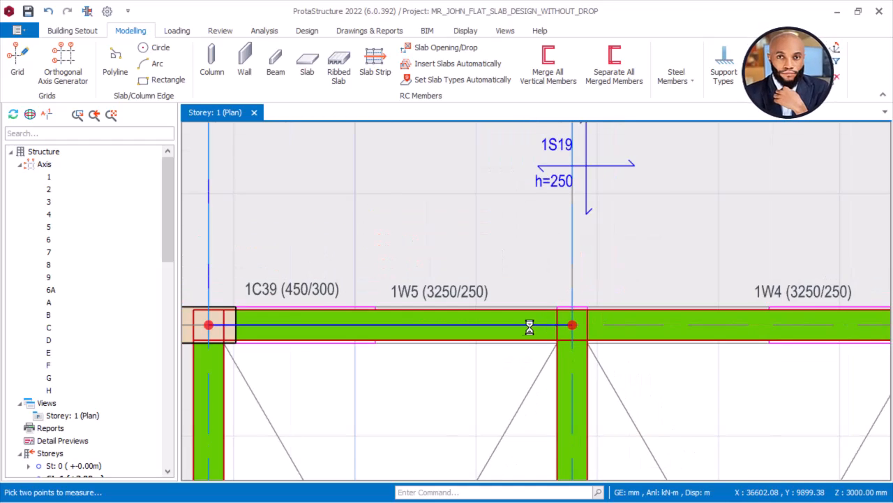
# Open the Wall Opening Editor for the axis E wall between axes 6 and 6A and add an opening.
pyautogui.click(460, 298)
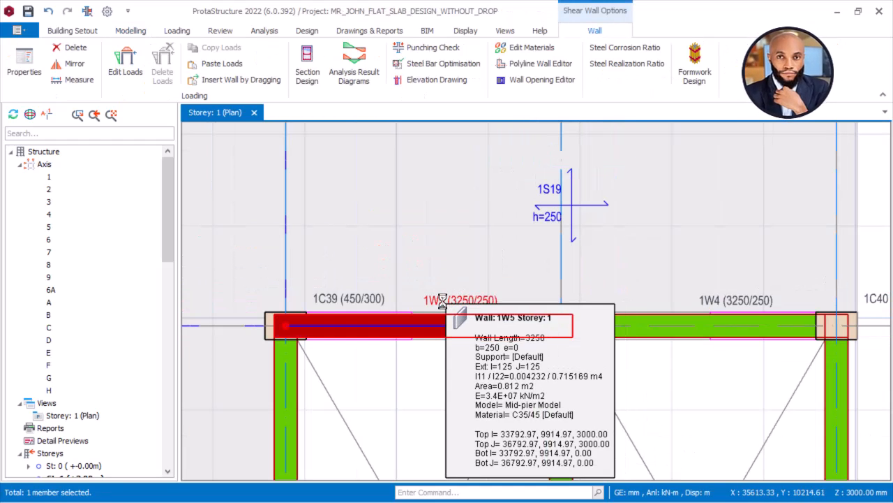
pyautogui.scroll(2, 436, 300)
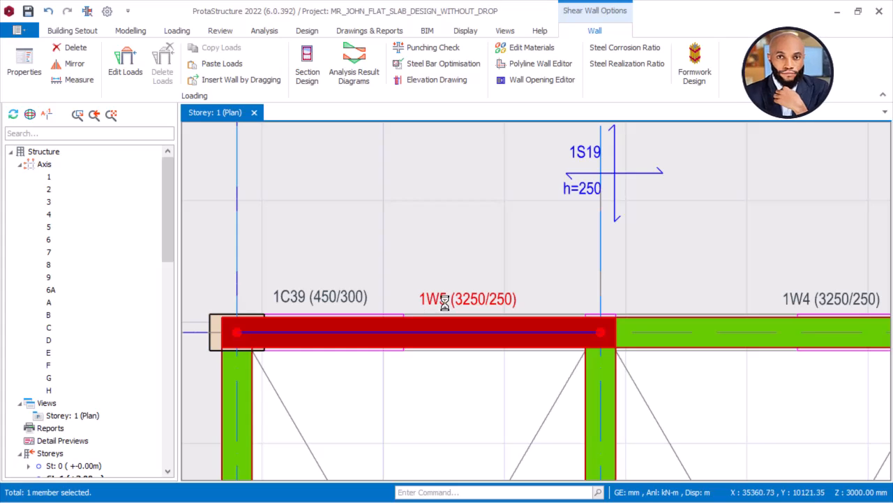
pyautogui.rightClick(445, 301)
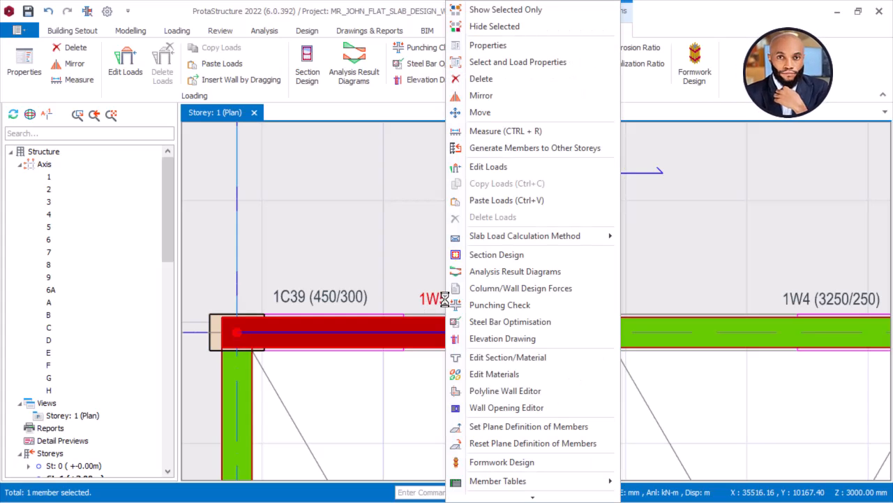
pyautogui.click(508, 407)
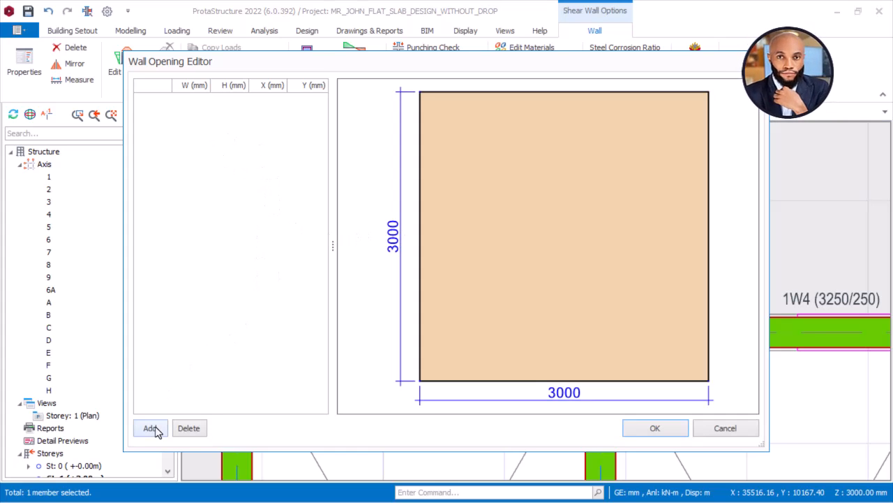
pyautogui.click(156, 426)
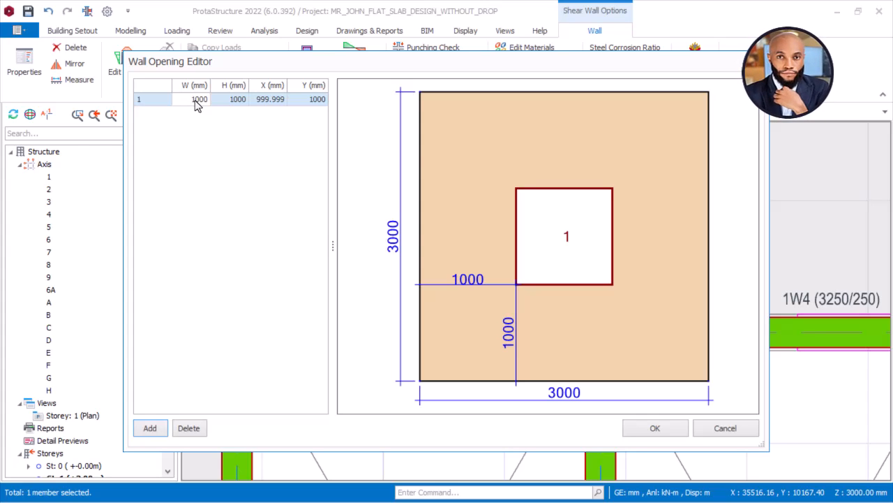
# Set the opening's X offset to 1500 mm and its width to 1500 mm.
pyautogui.click(240, 101)
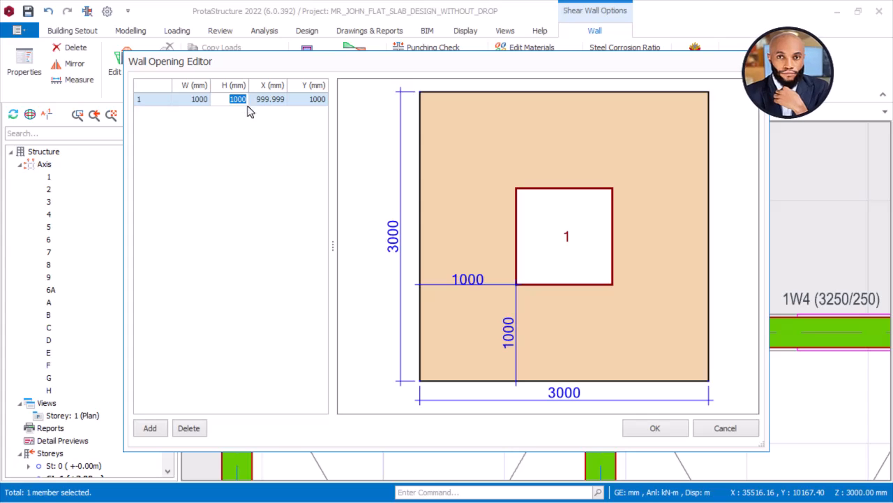
pyautogui.click(261, 101)
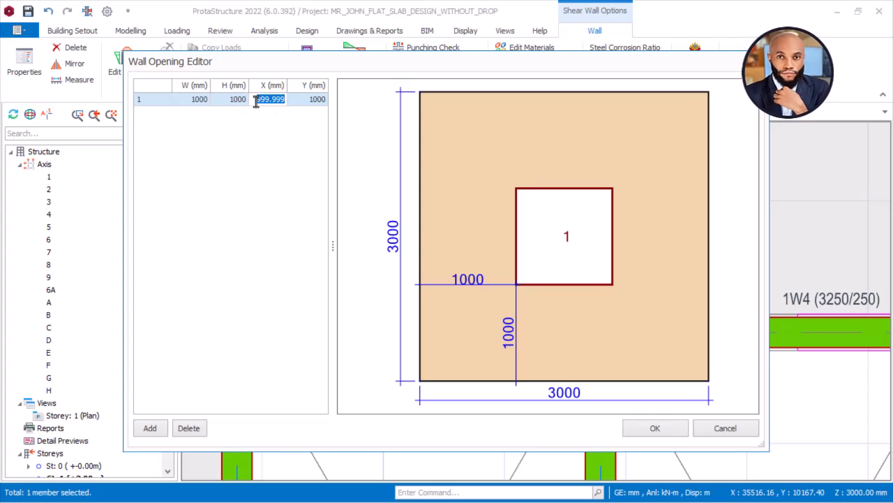
pyautogui.write('1500')
pyautogui.click(312, 102)
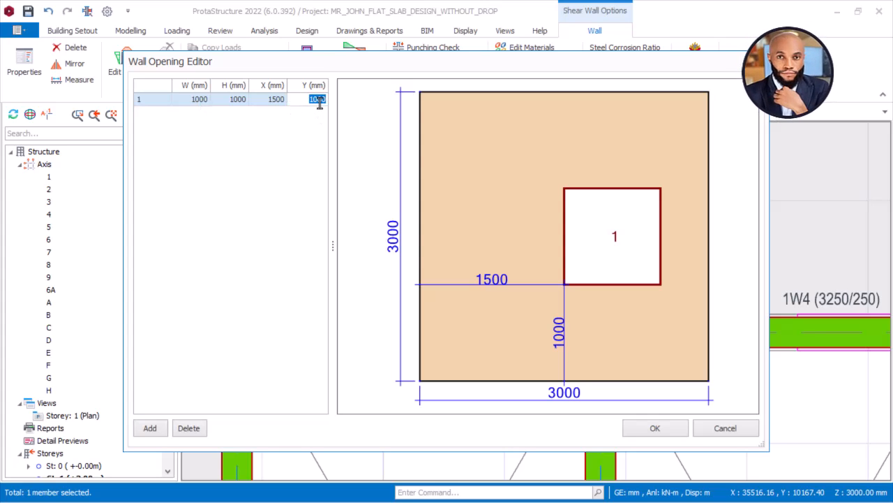
pyautogui.click(202, 101)
pyautogui.write('1500')
pyautogui.click(241, 102)
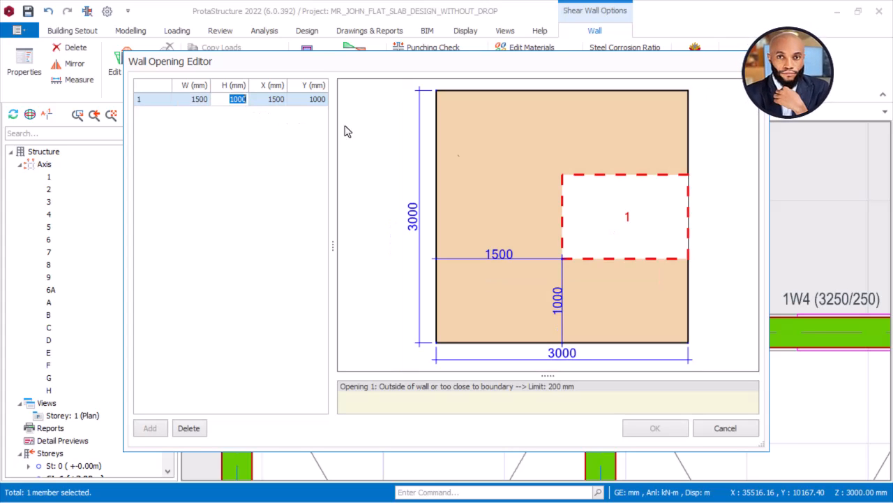
pyautogui.click(279, 102)
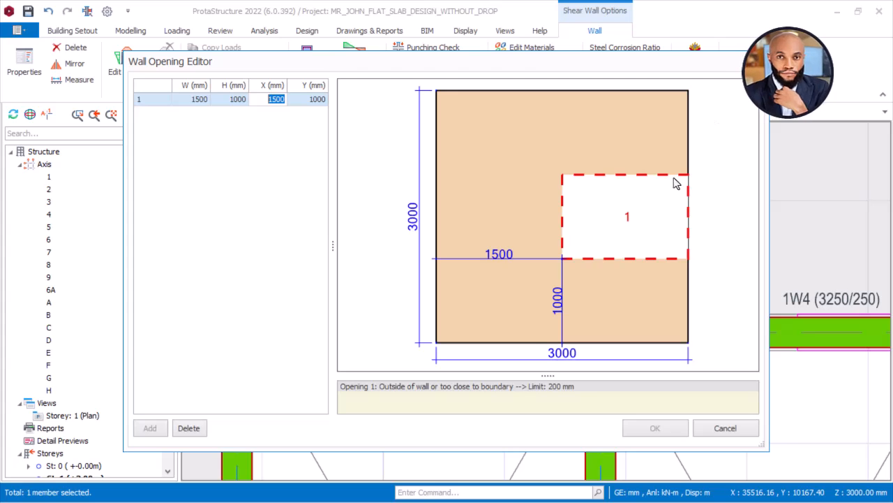
# Switch to the FLAT SLAB BUILDING PLAN drawing in AutoCAD and measure the axis E pier from axis 6 to its free end.
pyautogui.press('super')
pyautogui.moveTo(508, 485)
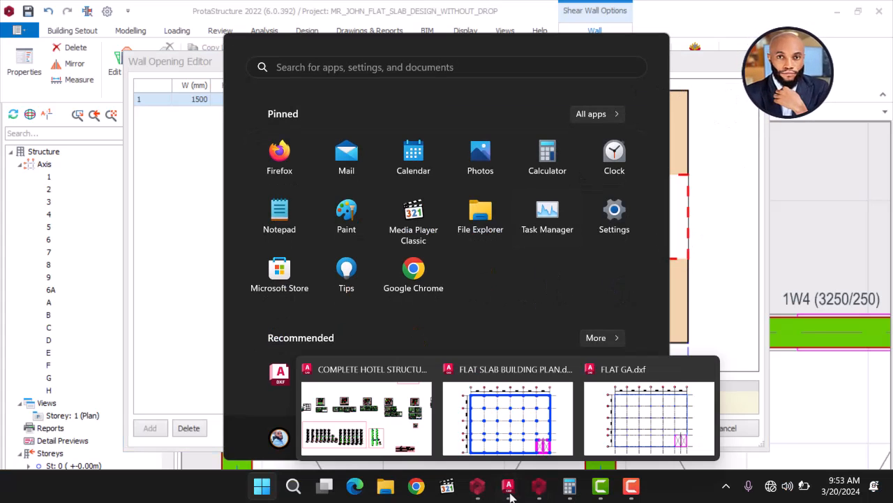
pyautogui.click(495, 391)
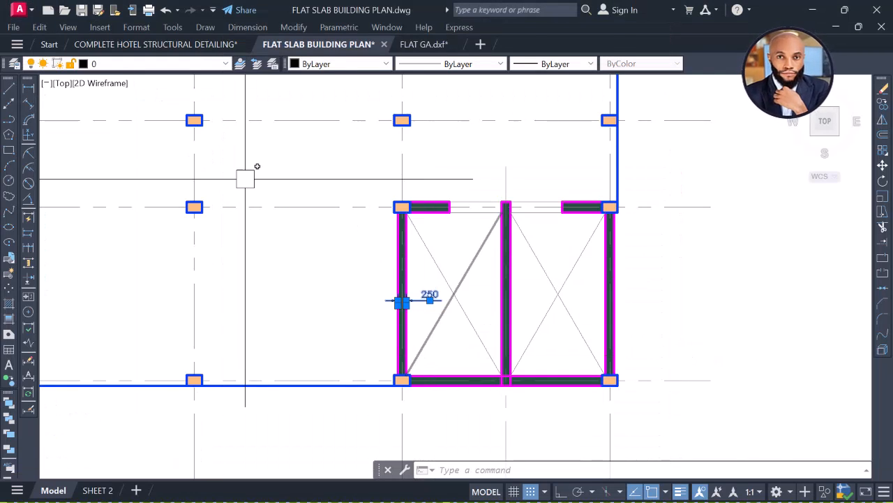
pyautogui.click(28, 87)
pyautogui.scroll(5, 433, 200)
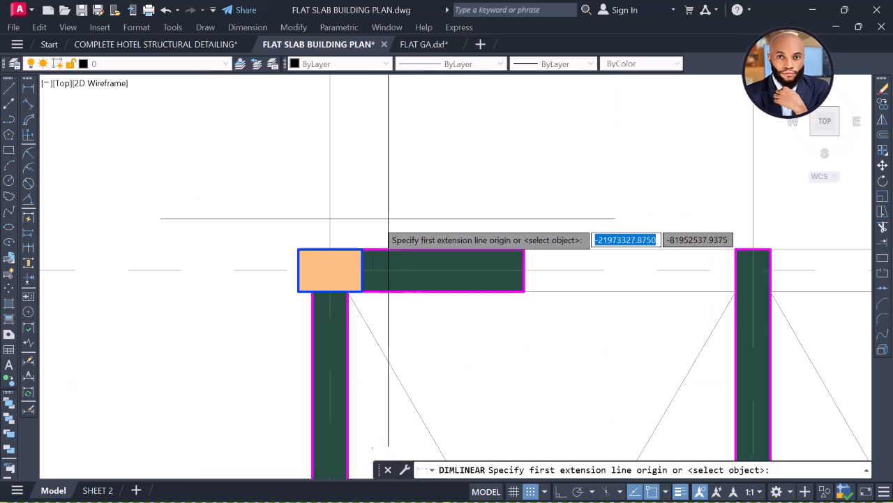
pyautogui.click(330, 249)
pyautogui.click(524, 249)
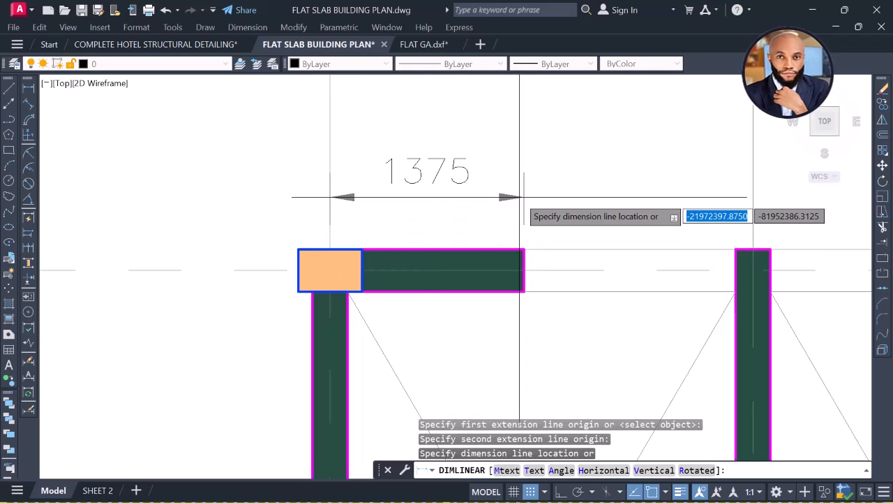
pyautogui.press('Escape')
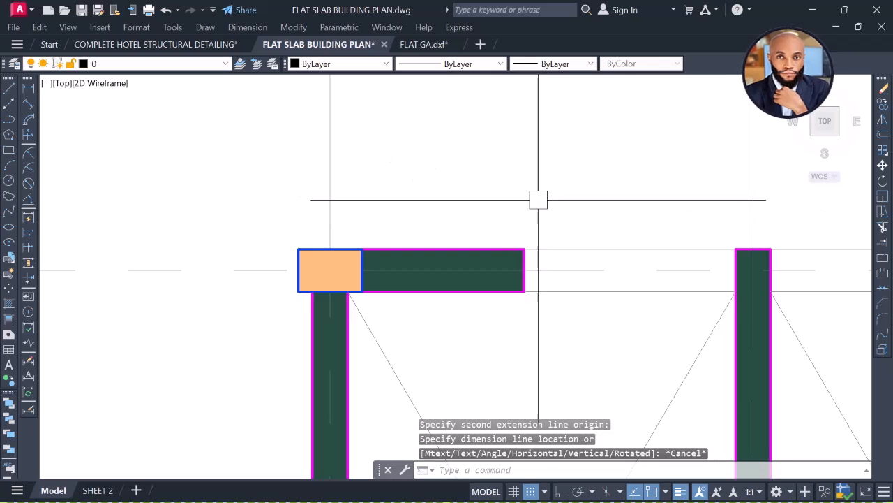
# Measure the other axis E pier from its free end to axis 7.
pyautogui.scroll(-3, 473, 339)
pyautogui.scroll(3, 624, 289)
pyautogui.press('Return')
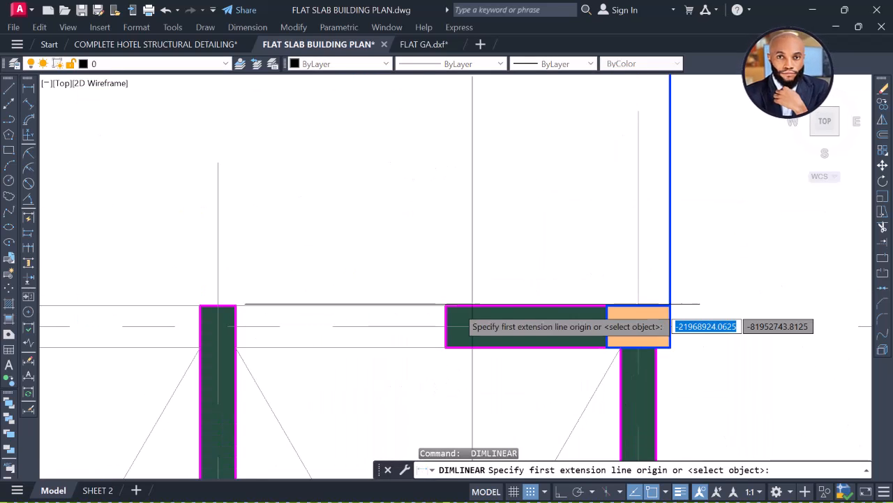
pyautogui.click(446, 306)
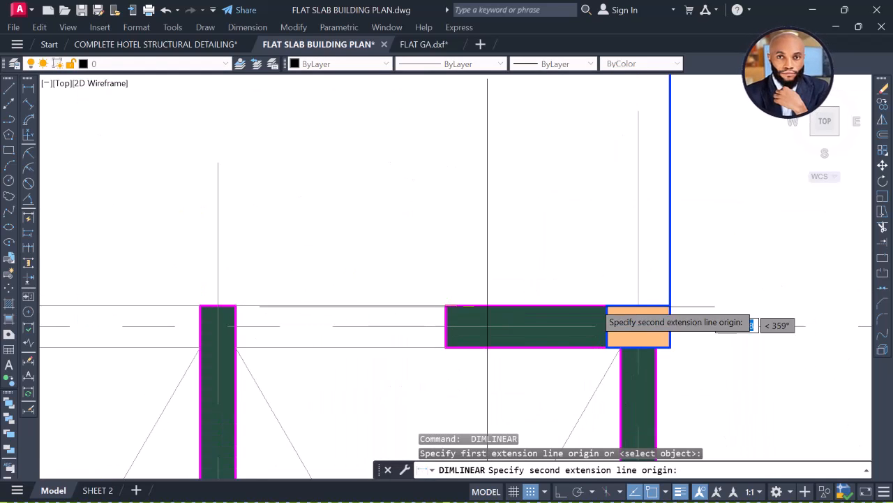
pyautogui.click(638, 305)
pyautogui.press('Escape')
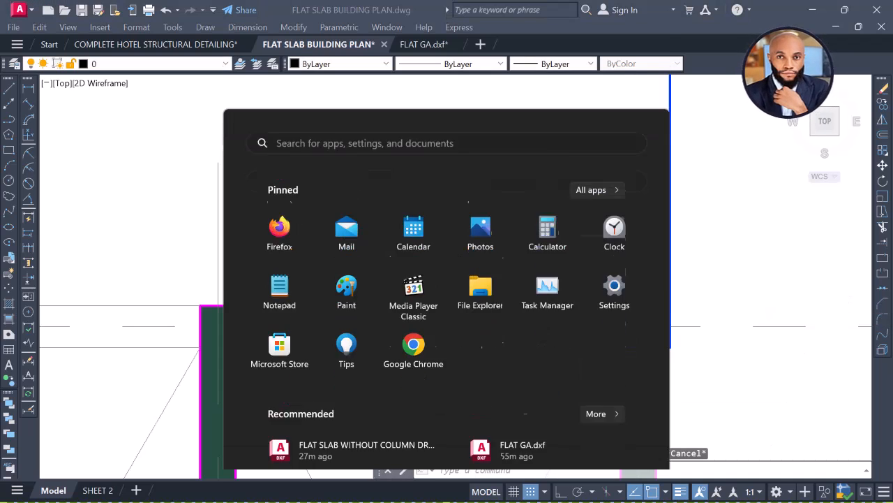
# Return to ProtaStructure and set the opening's X offset to 1375 mm.
pyautogui.press('super')
pyautogui.click(483, 491)
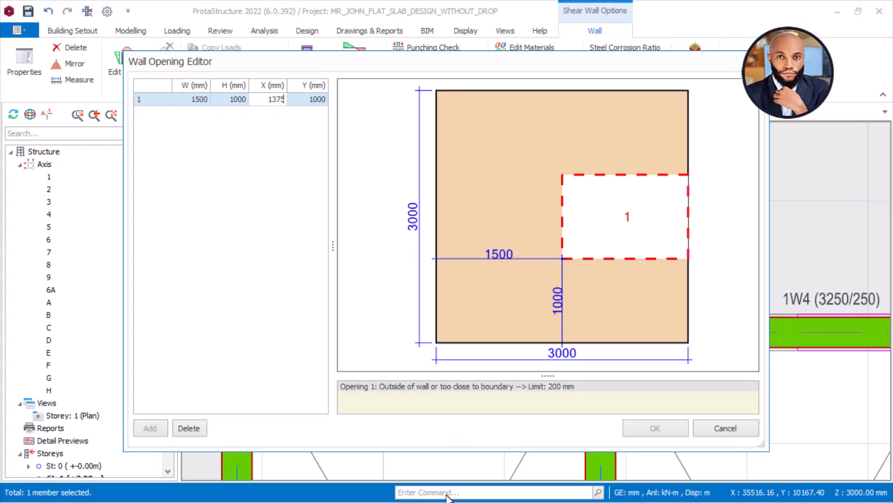
# Switch to the FLAT SLAB BUILDING PLAN drawing in AutoCAD and measure the axis E pier from axis 7 to its free end.
pyautogui.press('super')
pyautogui.moveTo(513, 488)
pyautogui.click(514, 416)
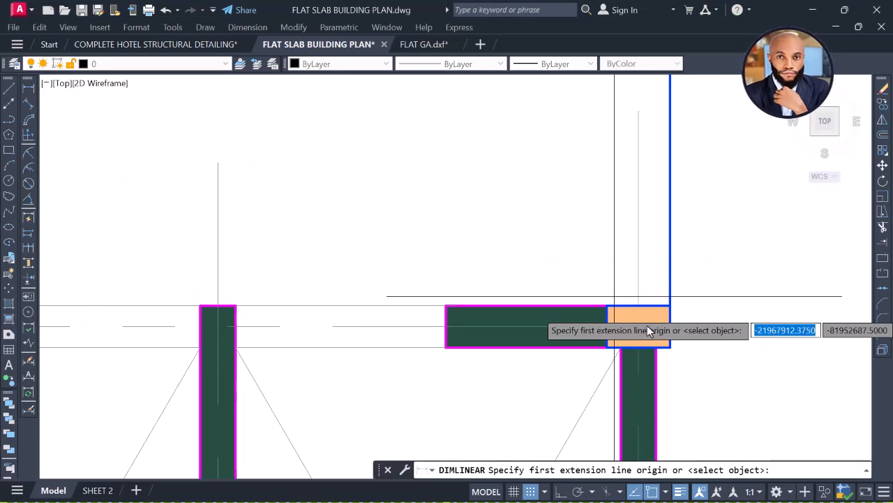
pyautogui.click(638, 305)
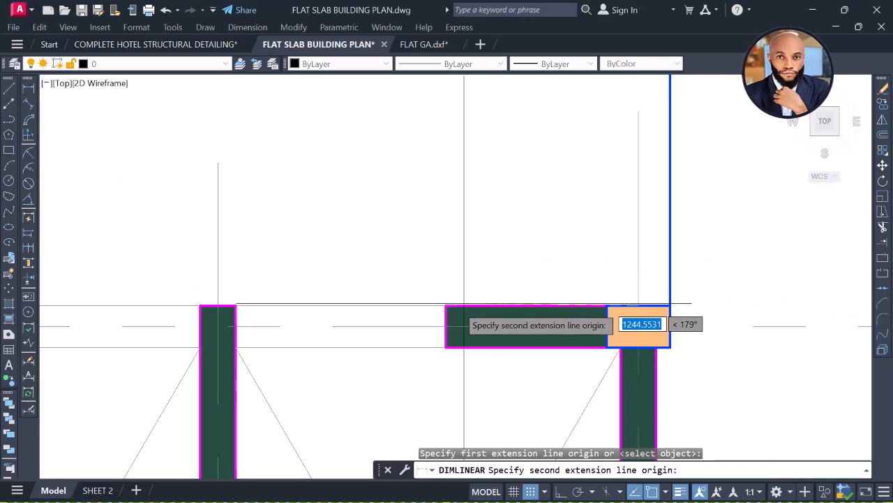
pyautogui.click(446, 305)
pyautogui.press('Escape')
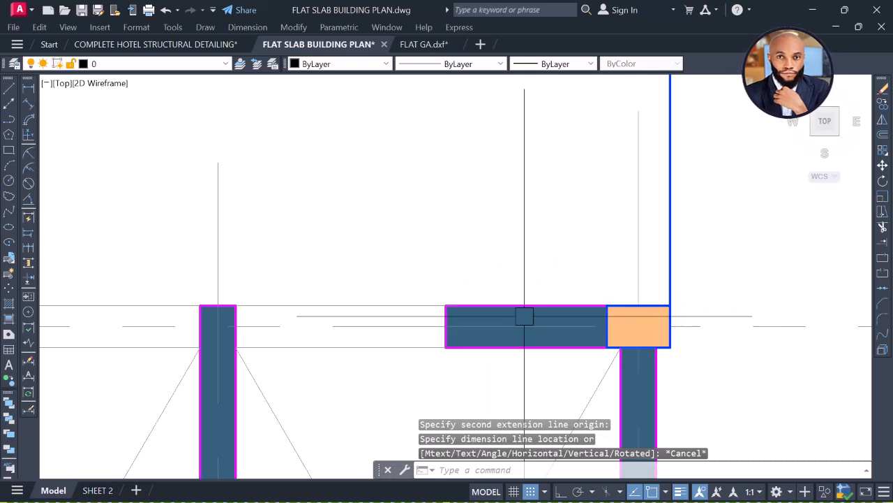
# Return to ProtaStructure and set the opening's height to 2100 mm and its Y offset to 150 mm.
pyautogui.press('super')
pyautogui.click(480, 495)
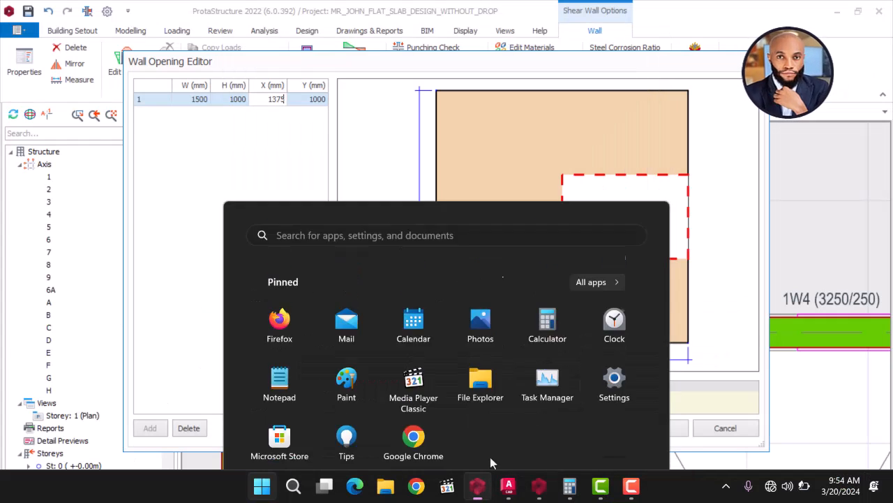
pyautogui.click(236, 100)
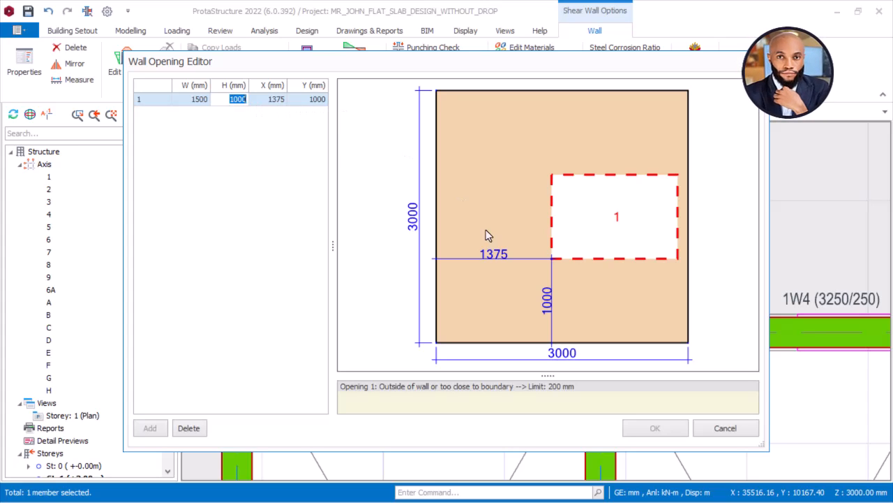
pyautogui.click(314, 100)
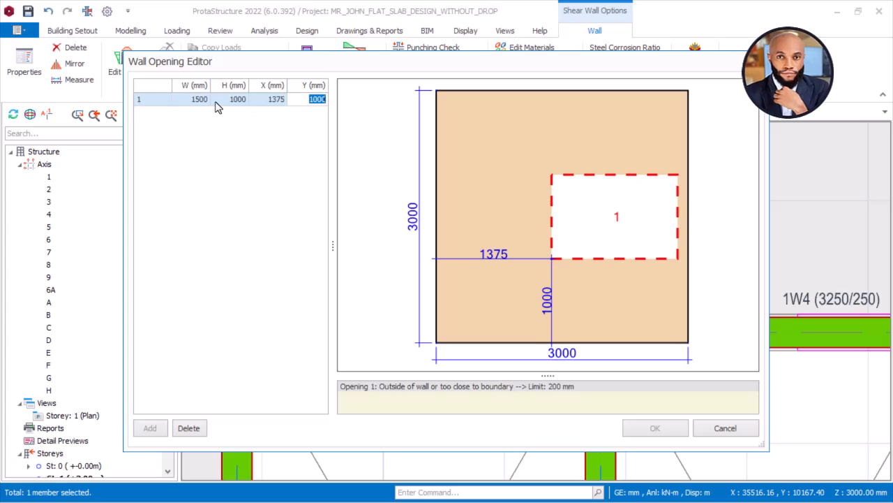
pyautogui.click(235, 100)
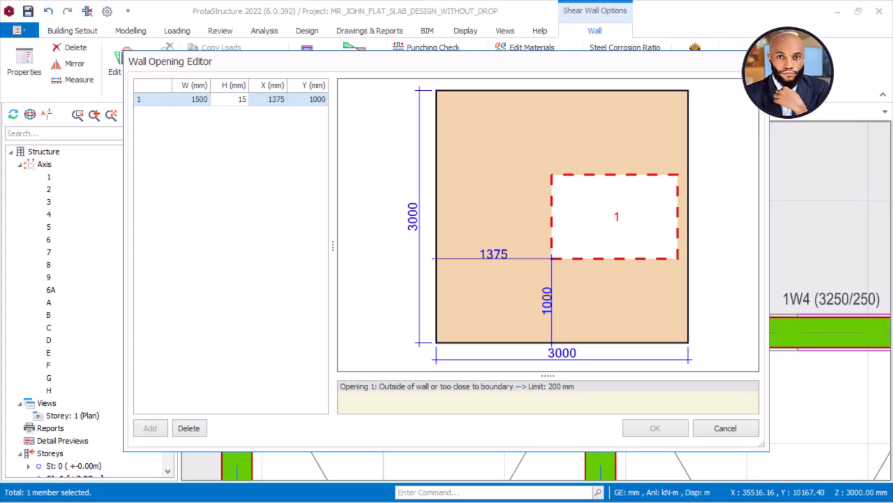
pyautogui.click(270, 101)
pyautogui.click(236, 100)
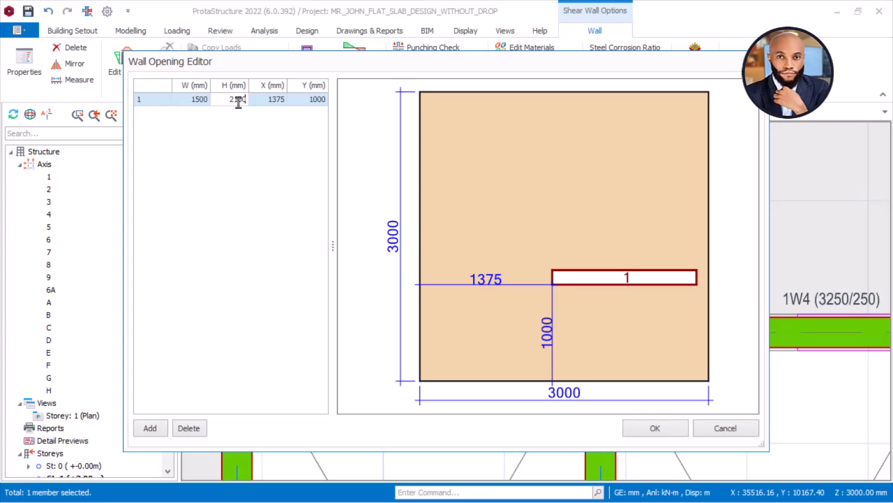
pyautogui.click(312, 102)
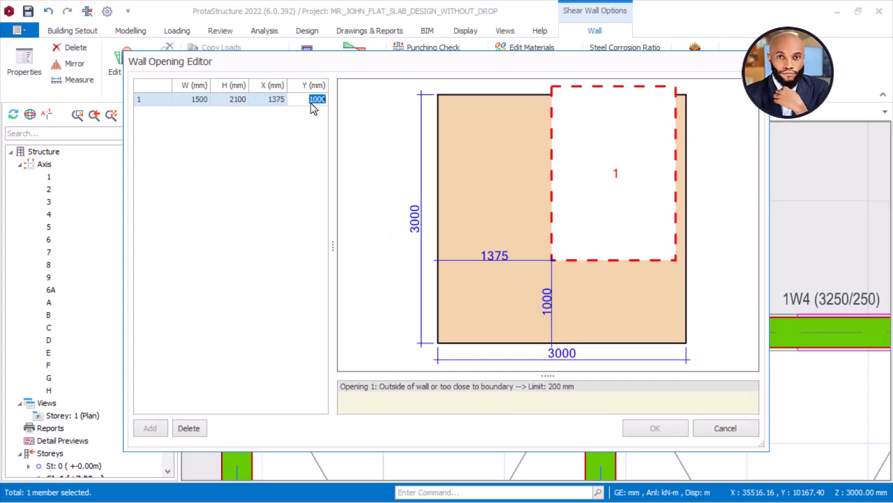
pyautogui.click(275, 101)
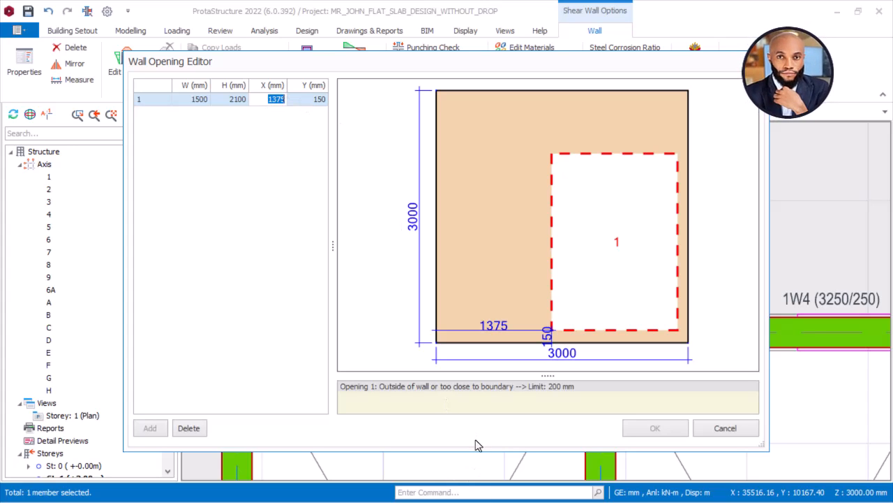
# Switch to the AutoCAD plan and measure the thickness of the middle shaft wall at axis E.
pyautogui.press('super')
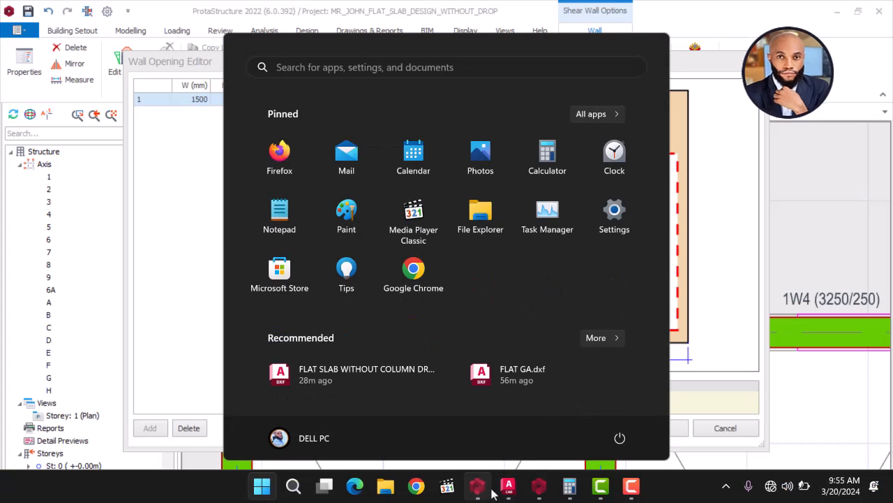
pyautogui.click(487, 491)
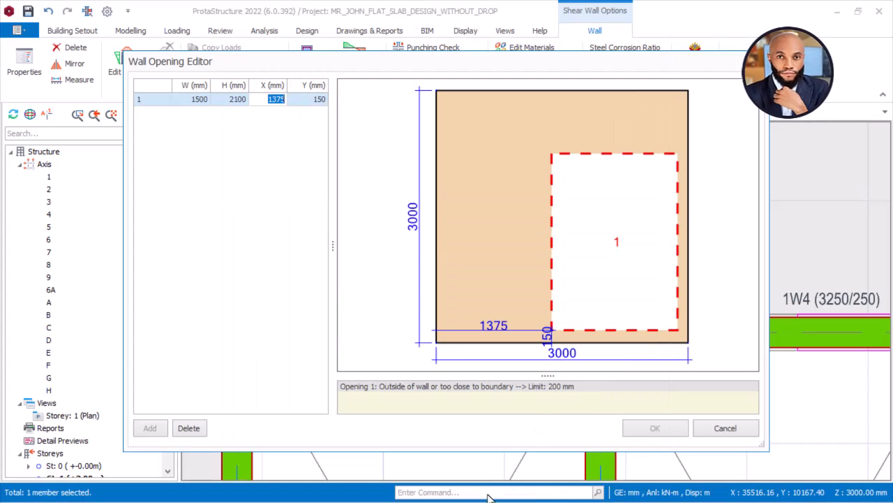
pyautogui.press('super')
pyautogui.moveTo(508, 485)
pyautogui.click(517, 419)
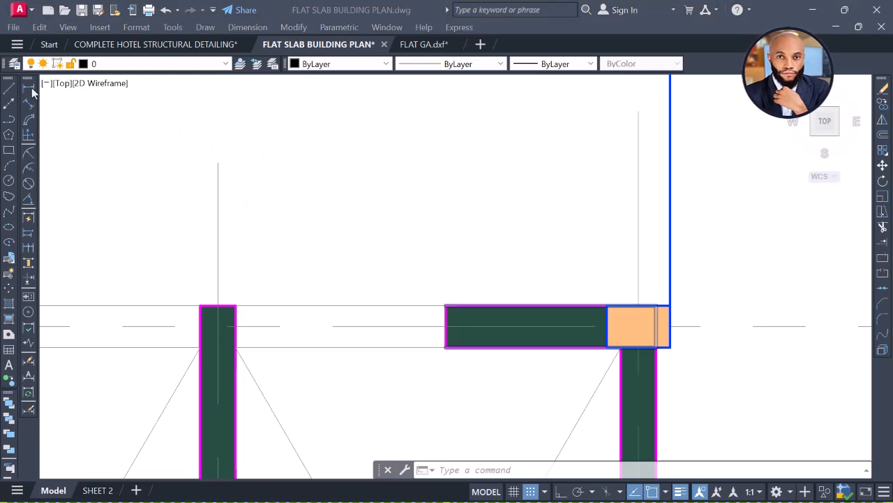
pyautogui.scroll(-4, 387, 216)
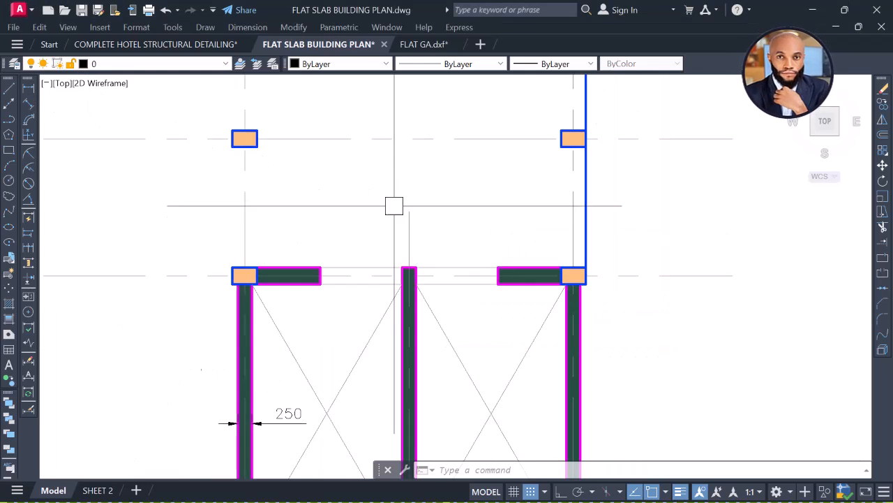
pyautogui.click(28, 91)
pyautogui.moveTo(342, 263); pyautogui.dragTo(533, 261, button='middle')
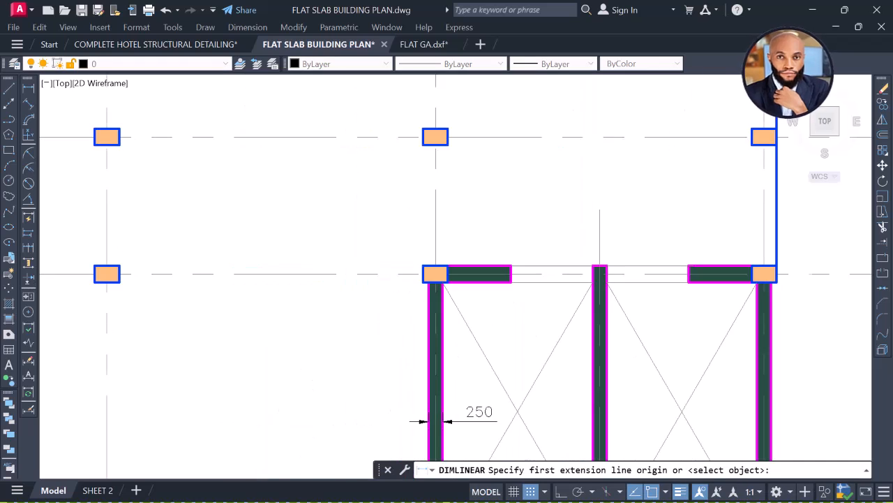
pyautogui.scroll(6, 545, 263)
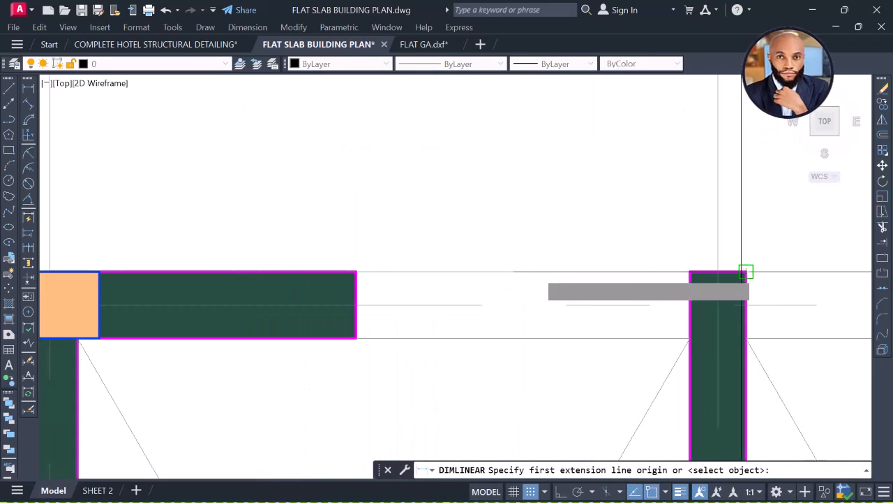
pyautogui.click(745, 271)
pyautogui.click(690, 271)
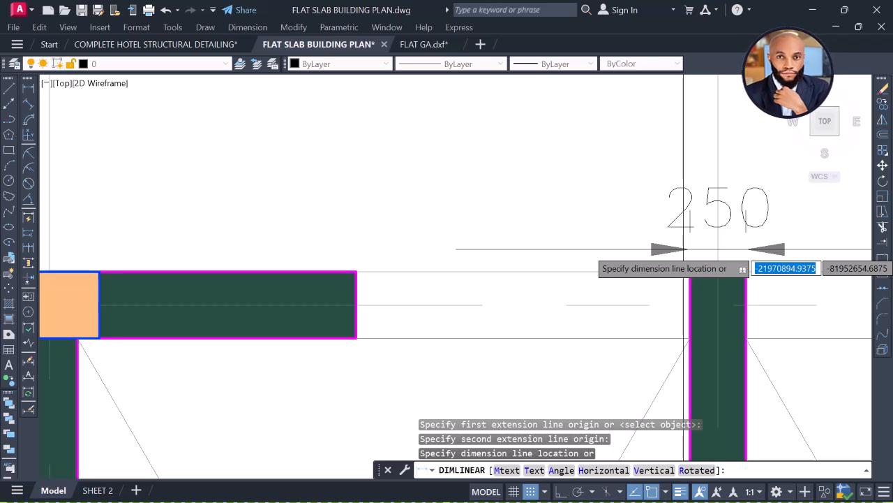
pyautogui.press('Escape')
# Calculate 1375-250 with QuickCalc and close the calculator.
pyautogui.write('q')
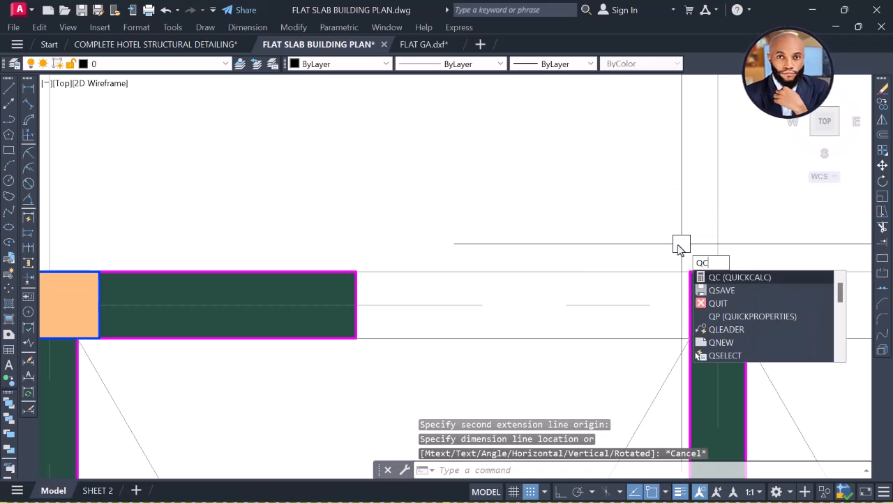
pyautogui.press('Return')
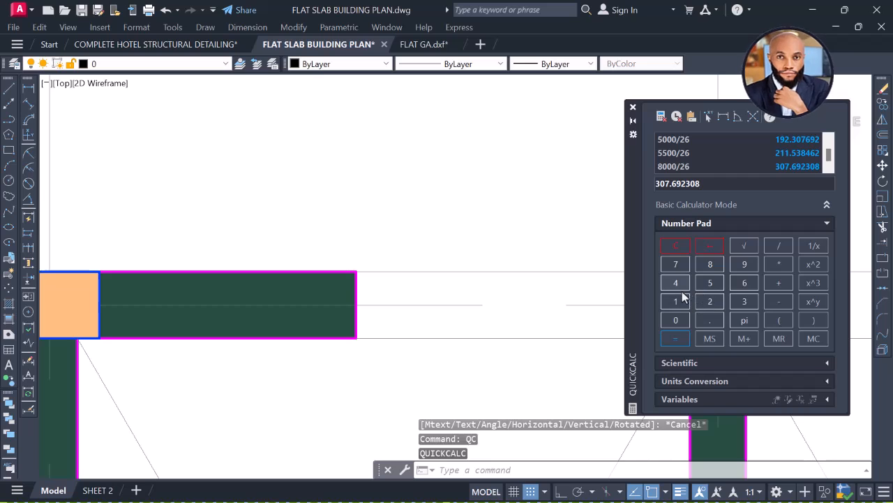
pyautogui.click(676, 265)
pyautogui.click(710, 282)
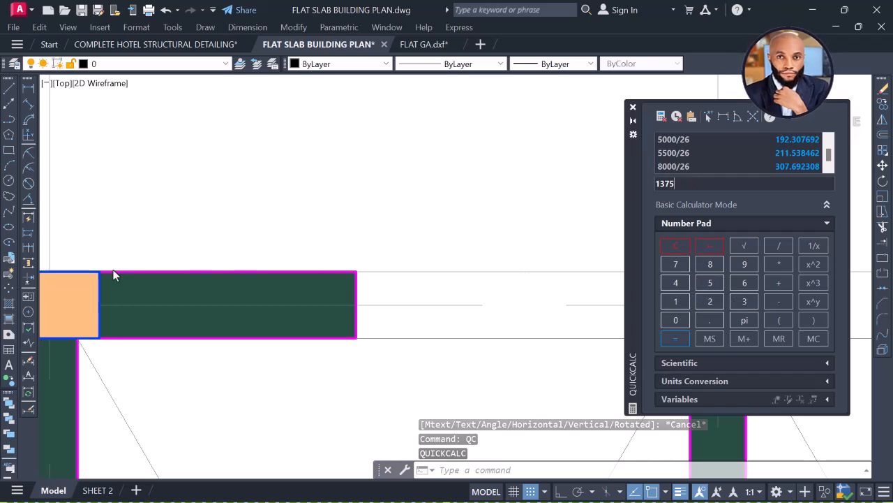
pyautogui.click(710, 300)
pyautogui.click(710, 282)
pyautogui.click(676, 319)
pyautogui.click(670, 337)
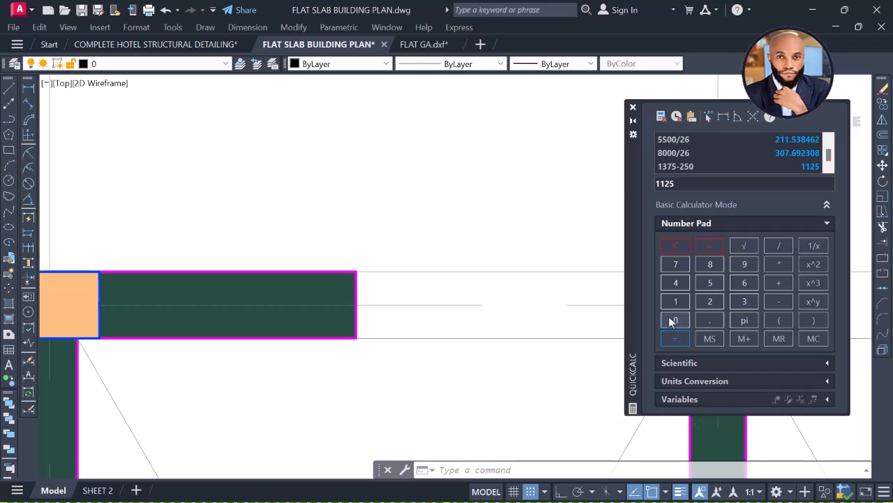
pyautogui.click(633, 110)
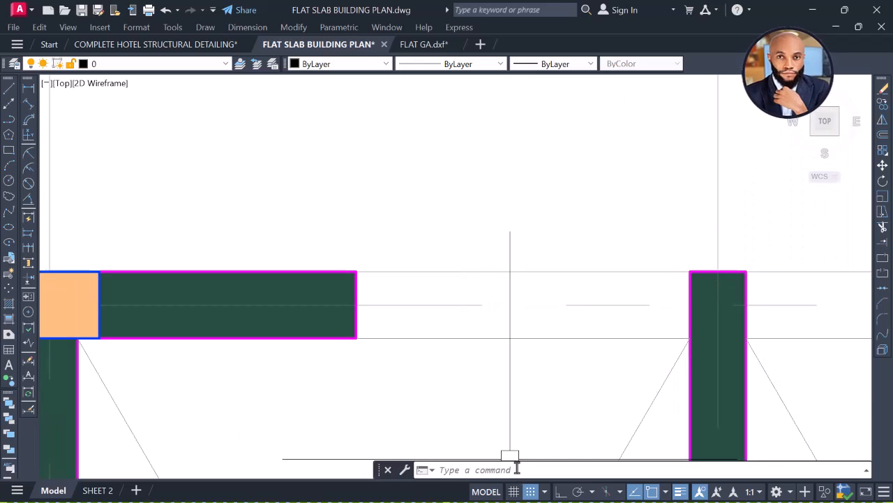
# Return to ProtaStructure, set the opening's X offset to 1125 mm and accept the opening for wall 1W5.
pyautogui.press('super')
pyautogui.click(477, 485)
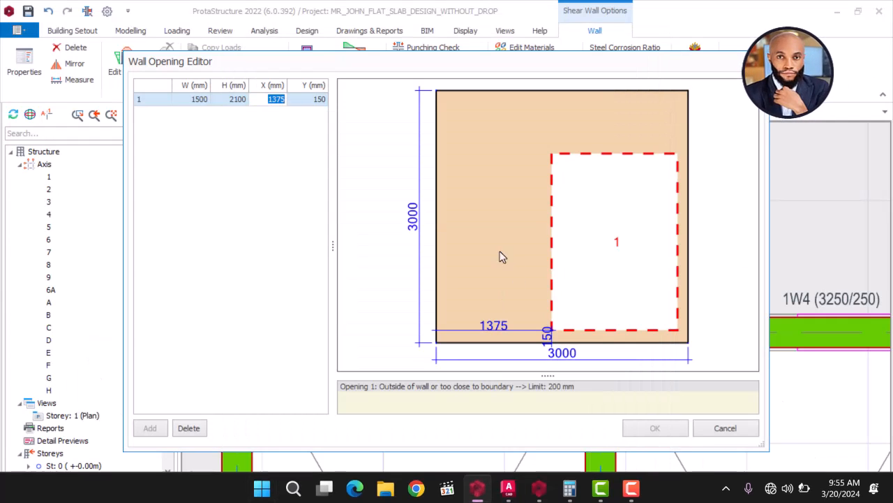
pyautogui.click(238, 100)
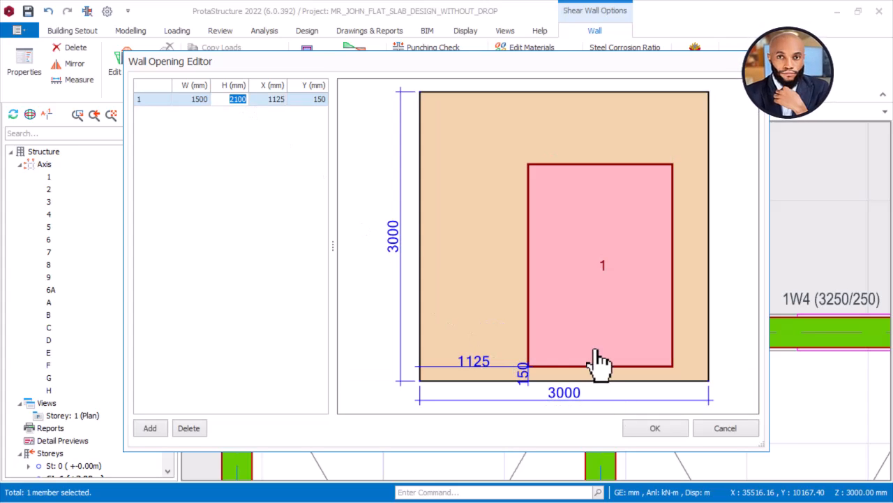
pyautogui.click(651, 428)
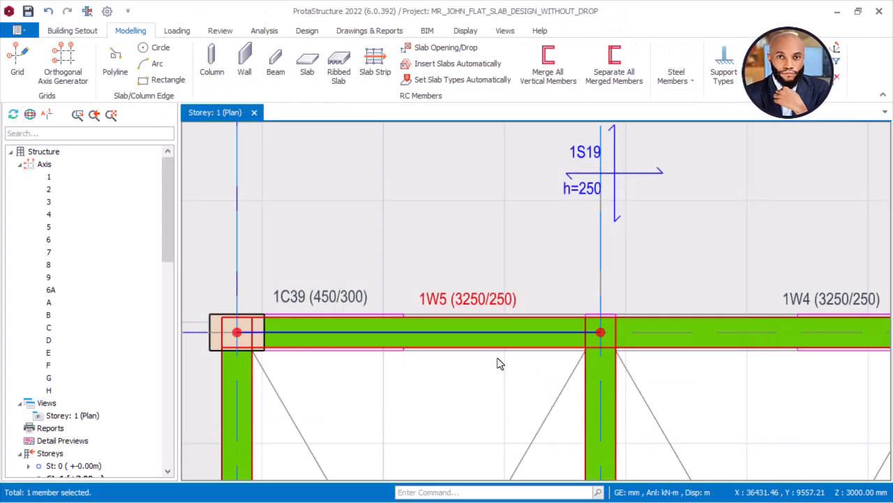
# Open a 3D physical model view of storey 1 and examine the door opening in the axis E wall between axes 6 and 6A.
pyautogui.scroll(2, 528, 333)
pyautogui.scroll(-2, 420, 294)
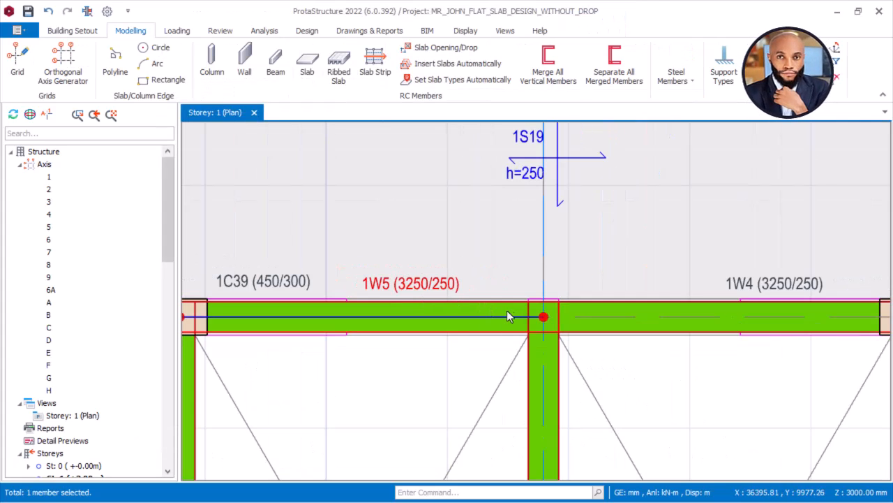
pyautogui.scroll(2, 461, 300)
pyautogui.scroll(-1, 480, 318)
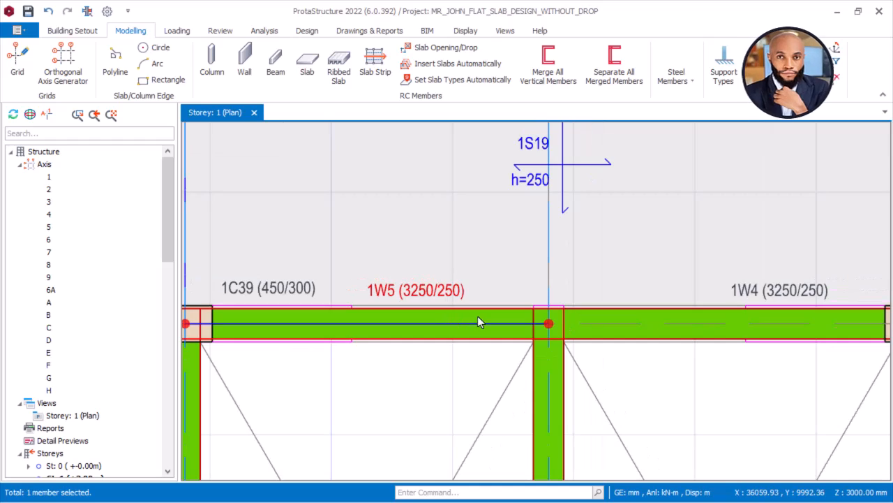
pyautogui.rightClick(57, 409)
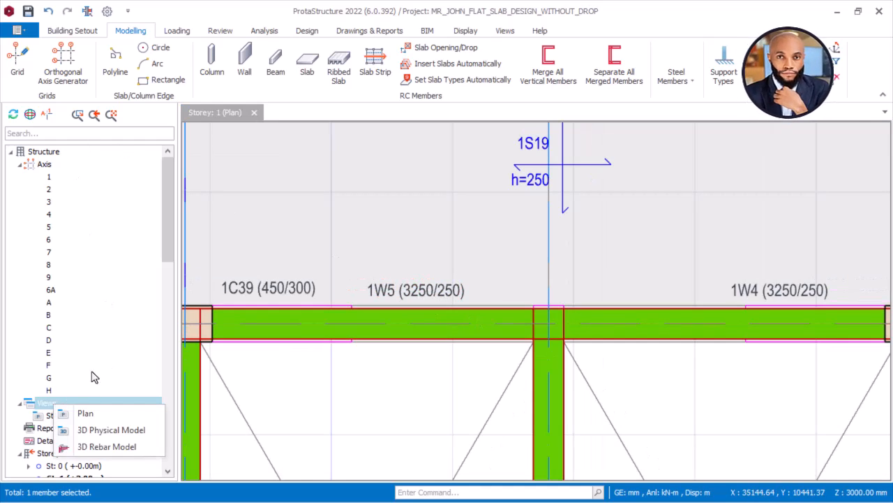
pyautogui.click(97, 429)
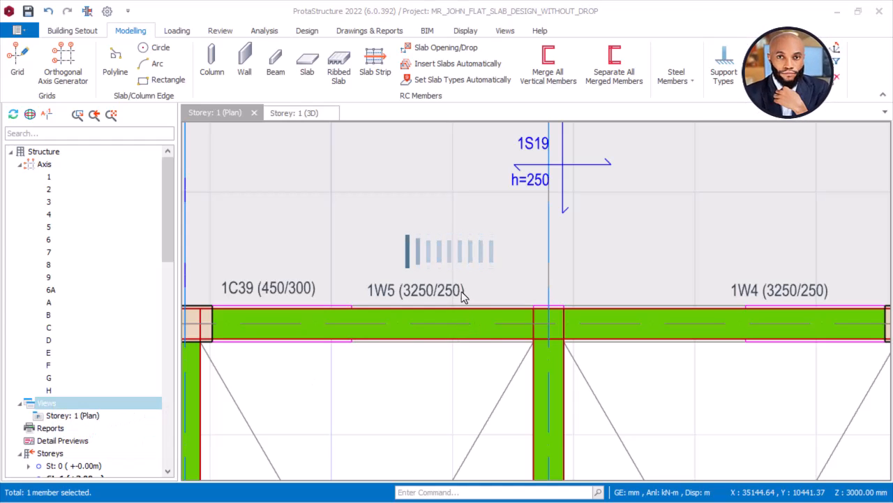
pyautogui.scroll(-2, 505, 253)
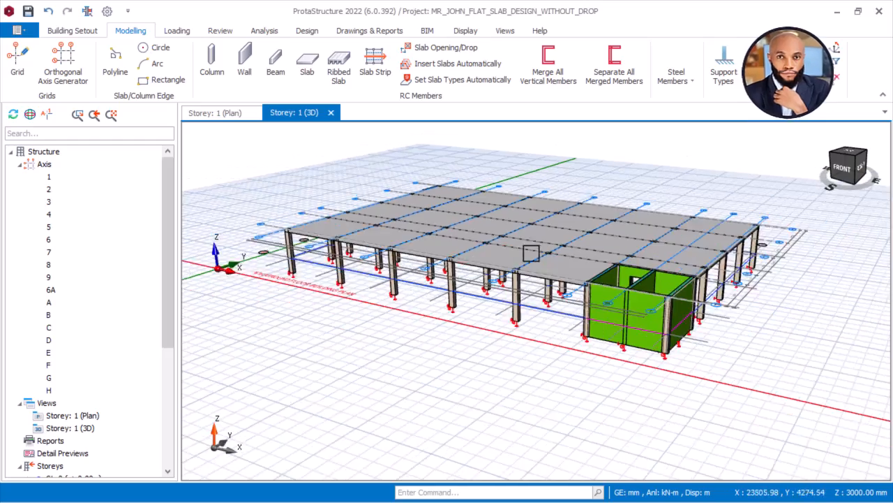
pyautogui.scroll(1, 656, 279)
pyautogui.moveTo(622, 267); pyautogui.dragTo(651, 291, button='middle')
pyautogui.scroll(6, 653, 294)
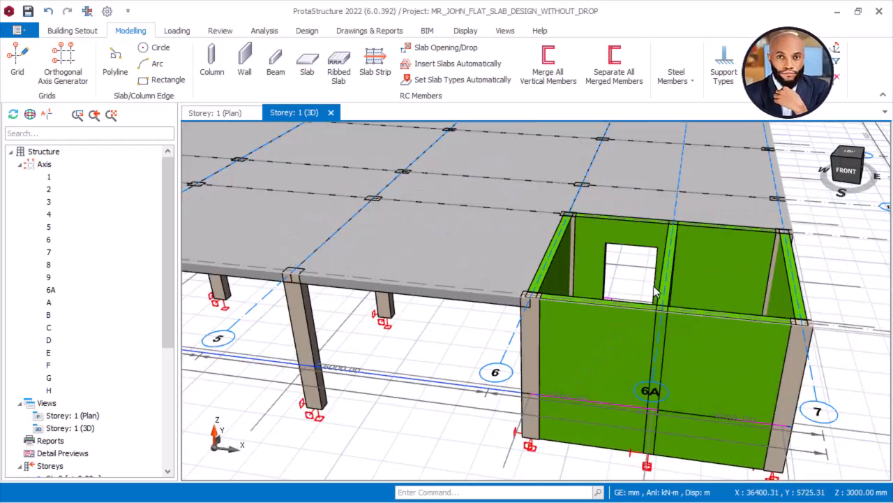
pyautogui.scroll(-5, 619, 289)
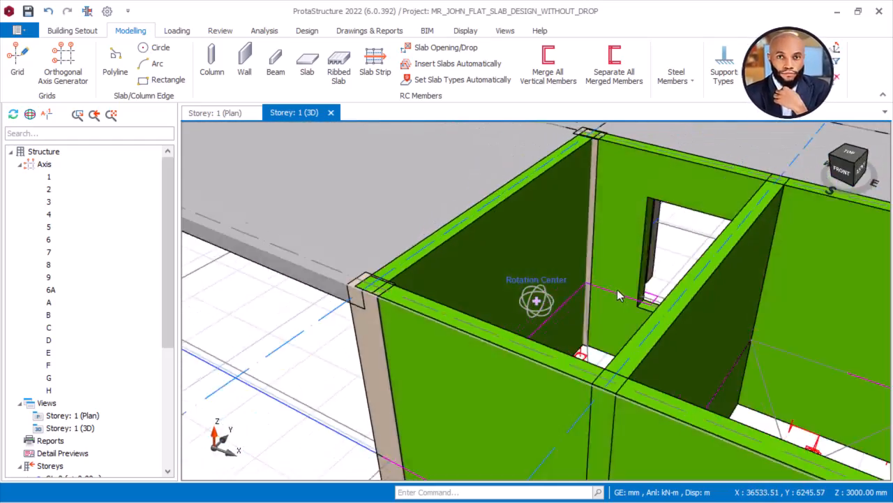
pyautogui.scroll(5, 541, 278)
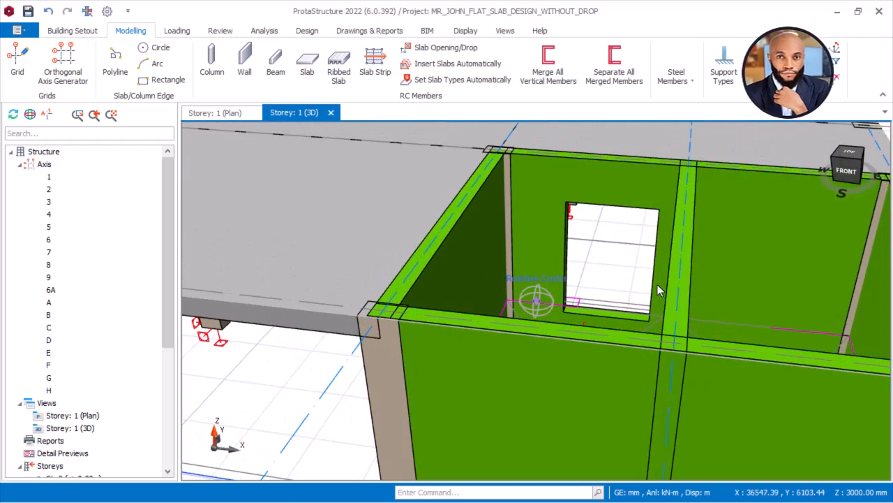
pyautogui.rightClick(658, 284)
# Return to the storey 1 plan, open the Wall Opening Editor for wall 1W4 and add an opening 1500 mm wide.
pyautogui.click(228, 116)
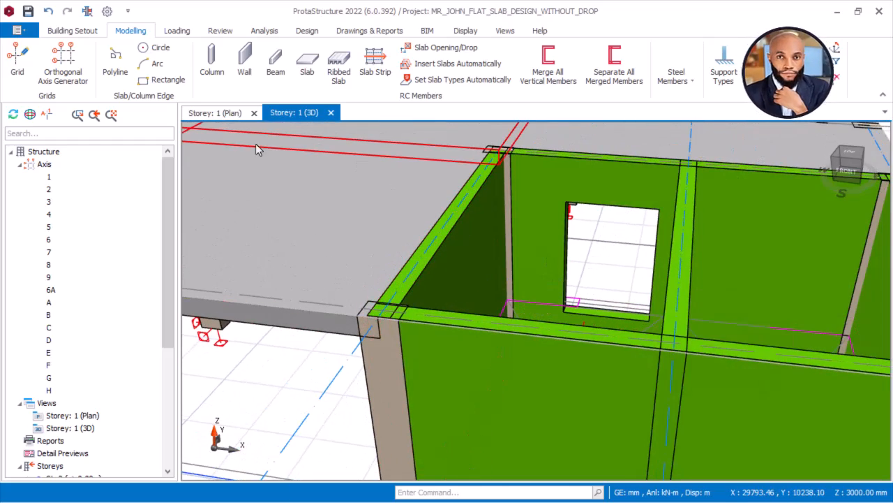
pyautogui.click(227, 116)
pyautogui.scroll(-3, 541, 265)
pyautogui.scroll(2, 629, 268)
pyautogui.scroll(1, 656, 273)
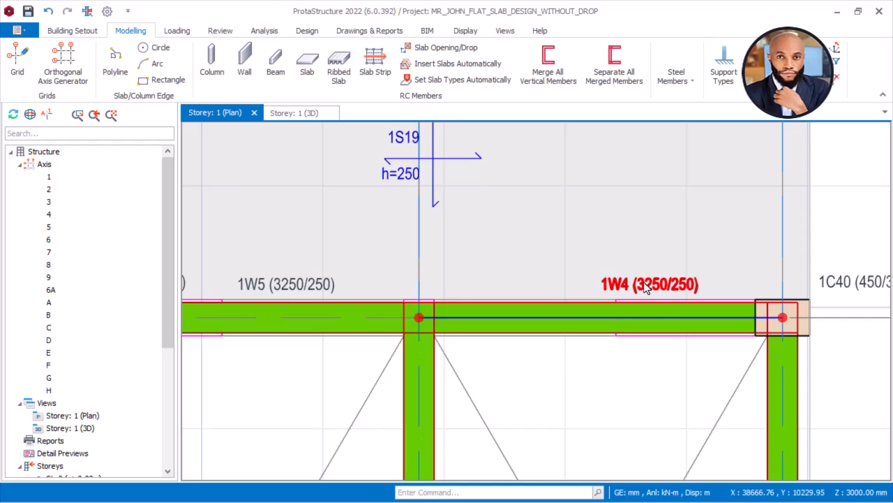
pyautogui.click(648, 283)
pyautogui.rightClick(647, 287)
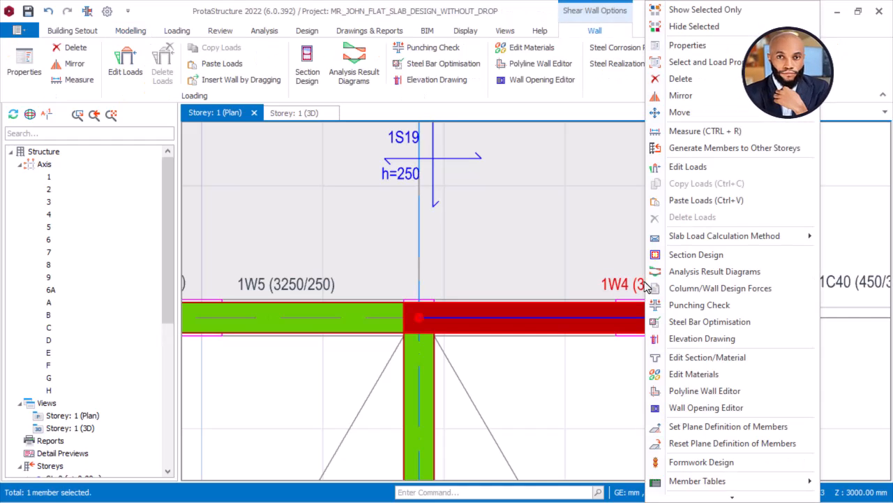
pyautogui.click(712, 409)
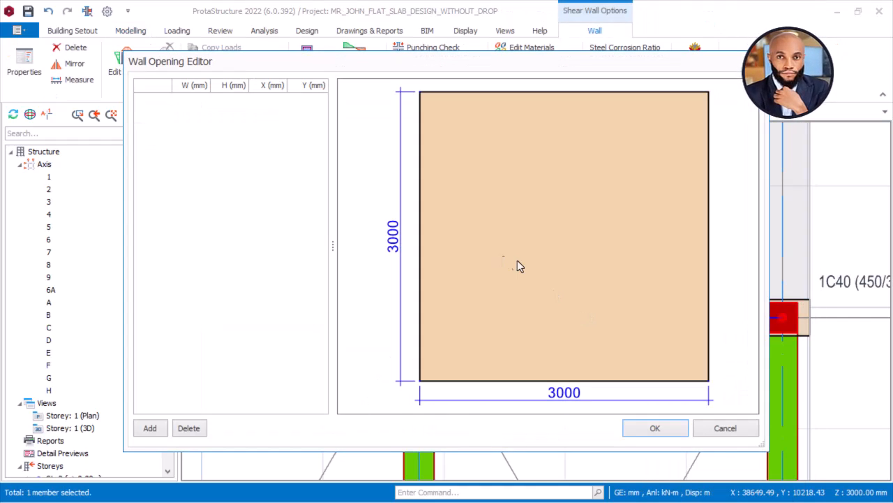
pyautogui.click(151, 428)
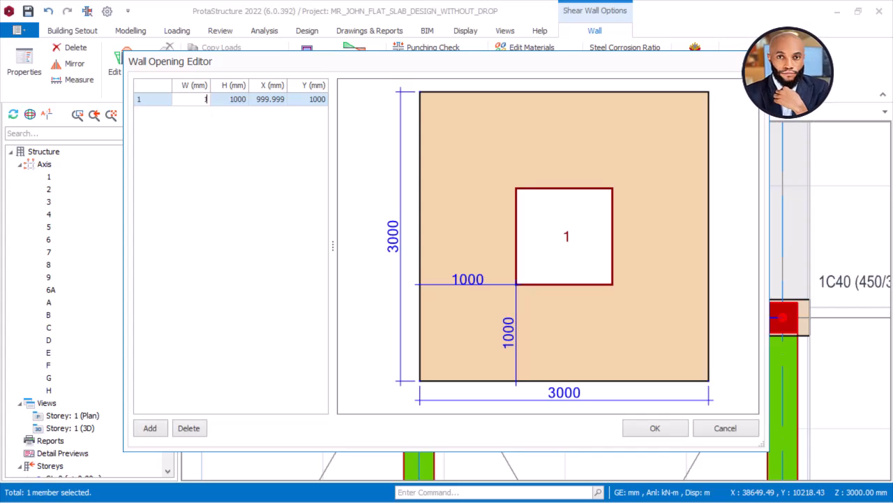
# Set the 1W4 opening's height to 2100 mm, X offset to 250 mm and Y offset to 150 mm, and accept it.
pyautogui.click(233, 102)
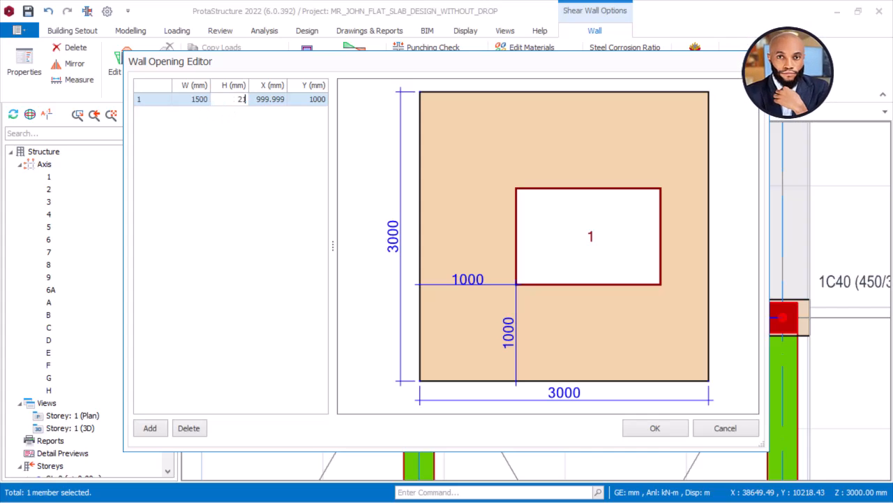
pyautogui.click(276, 101)
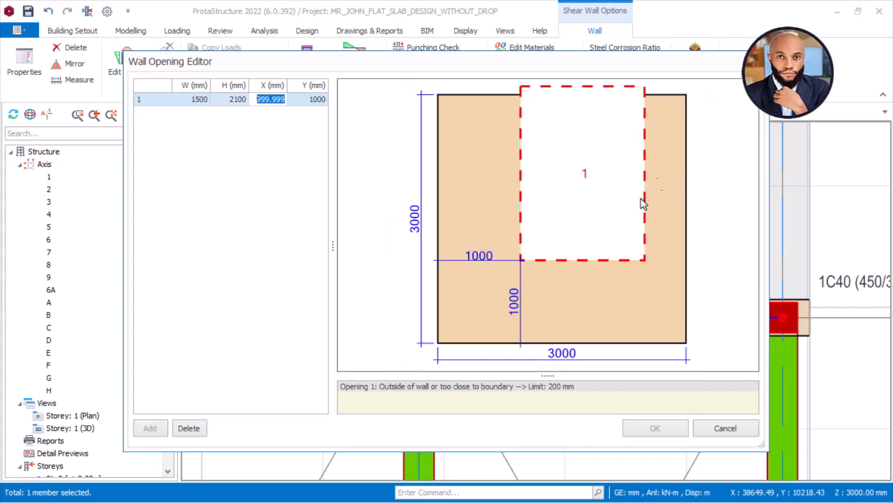
pyautogui.click(311, 101)
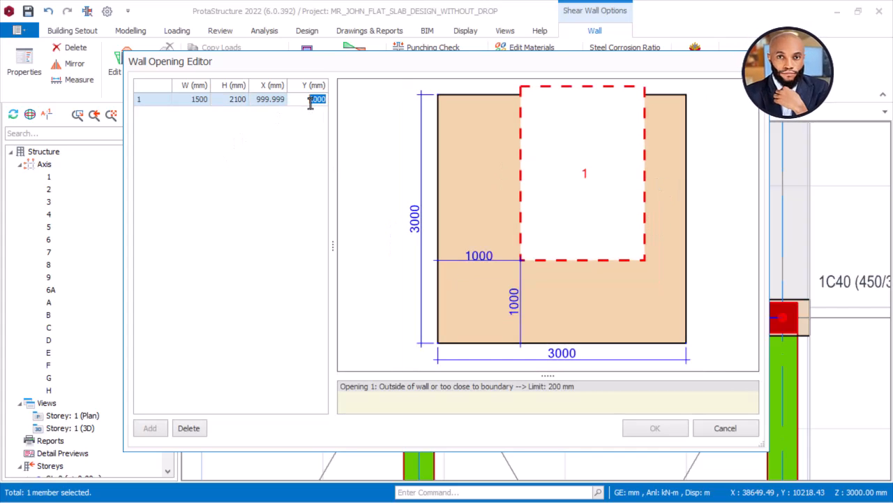
pyautogui.click(273, 101)
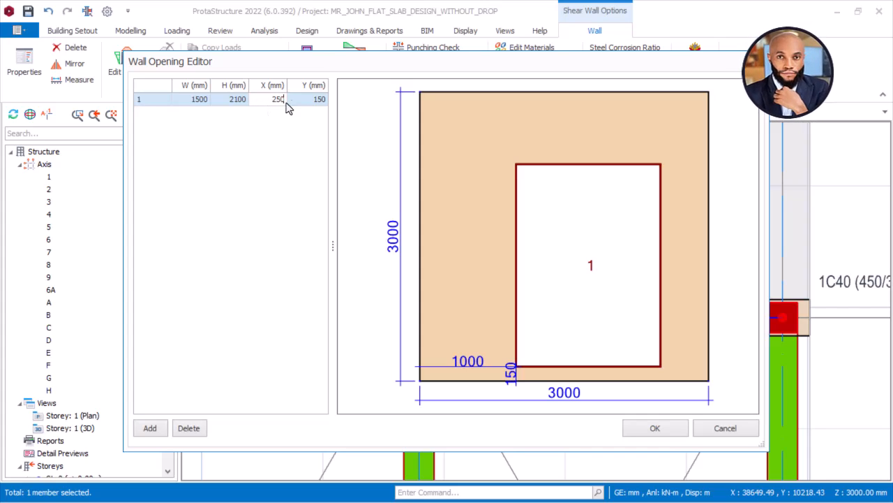
pyautogui.click(301, 103)
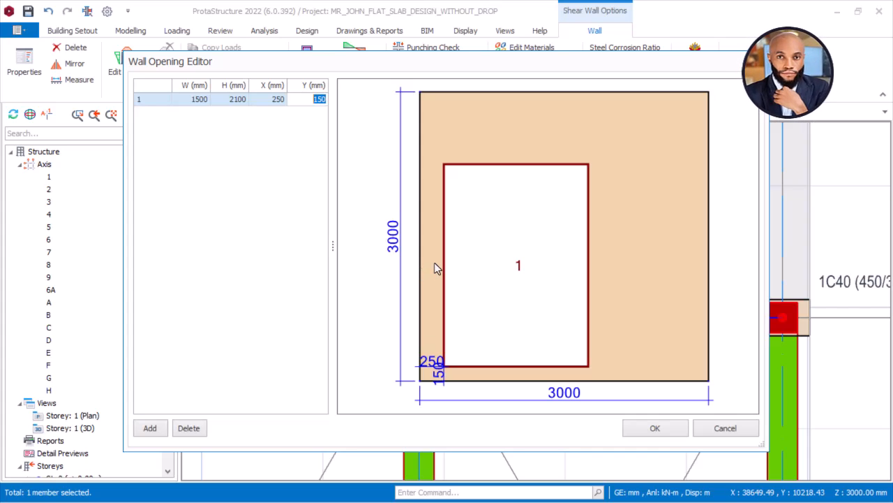
pyautogui.click(652, 428)
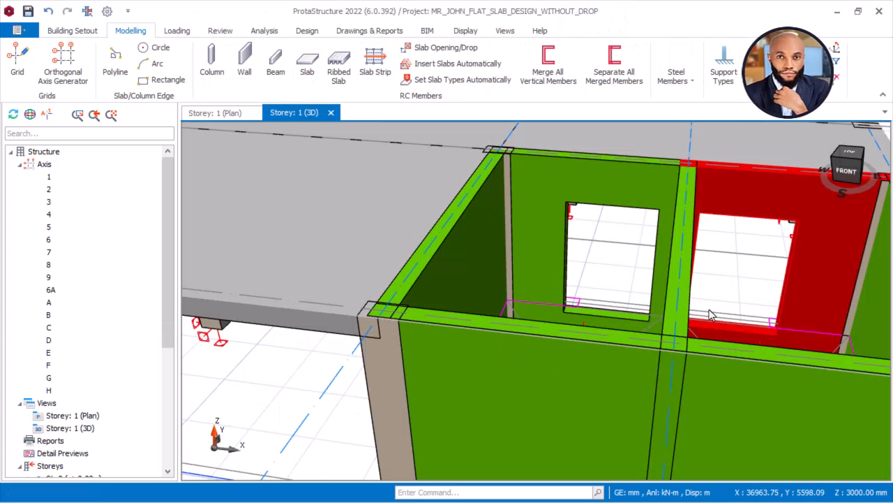
# Examine both axis E door openings, the shaft walls and the whole storey 1 structure from several sides in the 3D view.
pyautogui.moveTo(701, 299)
pyautogui.mouseDown(button='middle')
pyautogui.moveTo(675, 284)
pyautogui.moveTo(716, 302)
pyautogui.moveTo(693, 293)
pyautogui.mouseUp(button='middle')
pyautogui.scroll(-8, 675, 296)
pyautogui.moveTo(760, 306)
pyautogui.mouseDown(button='middle')
pyautogui.moveTo(633, 306)
pyautogui.moveTo(441, 377)
pyautogui.mouseUp(button='middle')
pyautogui.scroll(10, 464, 361)
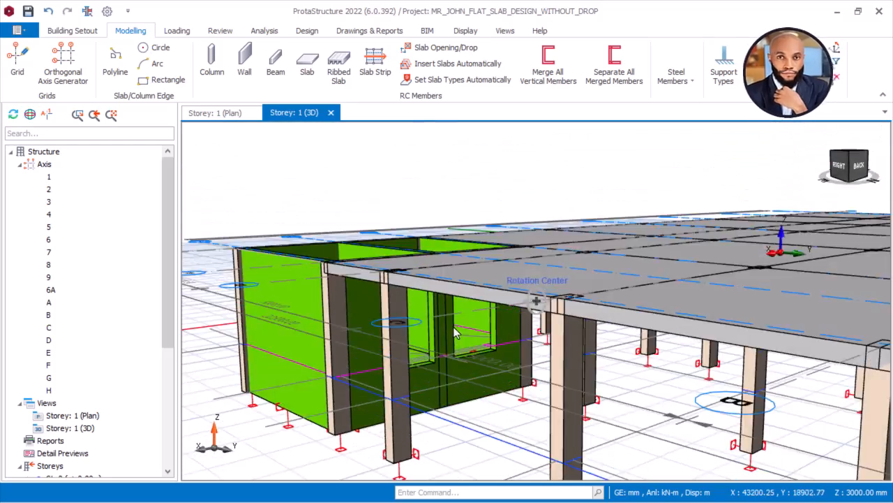
pyautogui.moveTo(454, 335); pyautogui.dragTo(501, 391, button='middle')
pyautogui.scroll(-8, 501, 391)
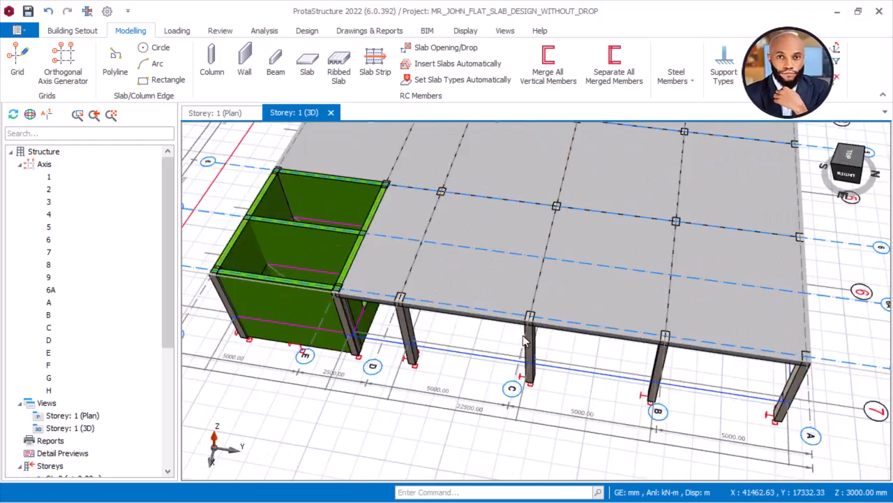
pyautogui.moveTo(583, 327)
pyautogui.mouseDown(button='middle')
pyautogui.moveTo(561, 379)
pyautogui.moveTo(381, 342)
pyautogui.mouseUp(button='middle')
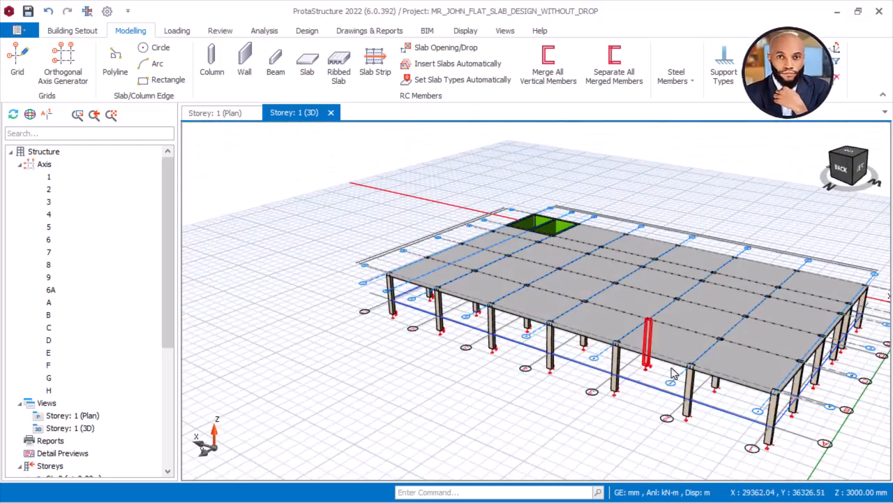
pyautogui.moveTo(672, 373); pyautogui.dragTo(534, 380, button='middle')
pyautogui.scroll(4, 611, 364)
pyautogui.moveTo(628, 361)
pyautogui.mouseDown(button='middle')
pyautogui.moveTo(513, 364)
pyautogui.moveTo(457, 348)
pyautogui.moveTo(516, 341)
pyautogui.mouseUp(button='middle')
pyautogui.scroll(-2, 473, 342)
pyautogui.scroll(-3, 473, 347)
pyautogui.moveTo(605, 381); pyautogui.dragTo(505, 383, button='middle')
pyautogui.scroll(6, 491, 351)
pyautogui.scroll(-4, 491, 351)
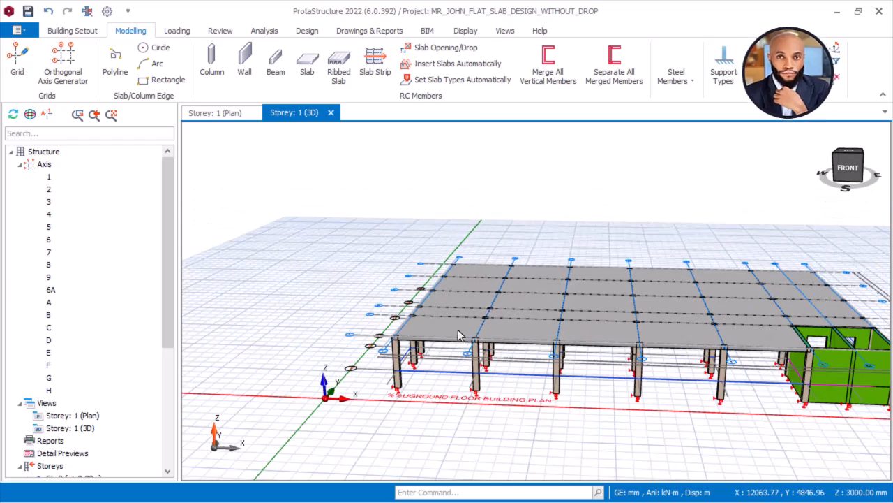
# Switch to the FLAT SLAB BUILDING PLAN drawing in AutoCAD and compare the ground, first and second floor building plans.
pyautogui.press('super')
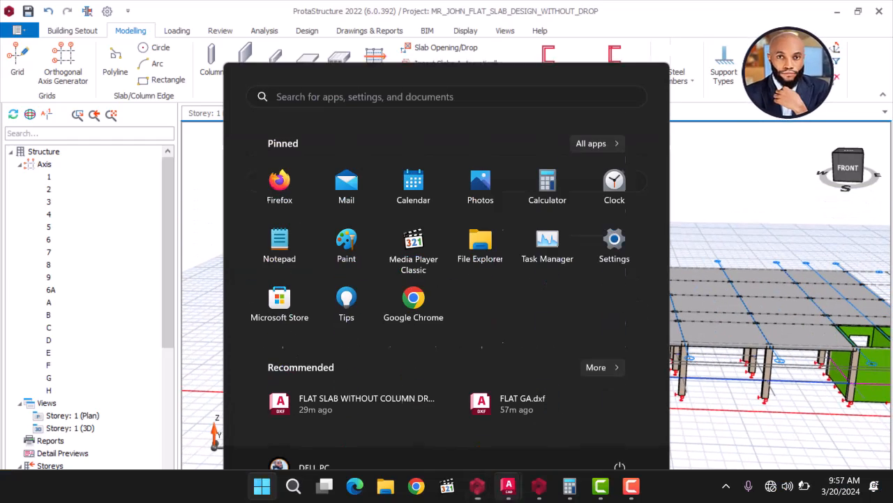
pyautogui.moveTo(505, 490)
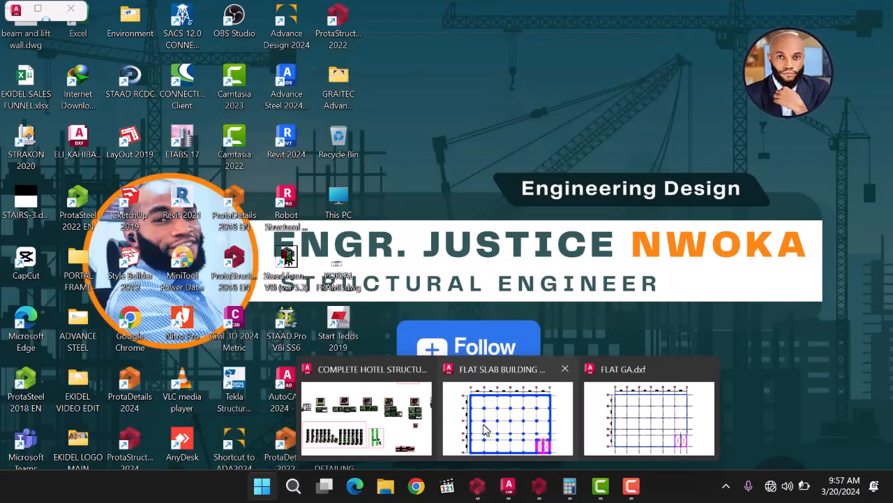
pyautogui.click(472, 370)
pyautogui.scroll(-10, 472, 370)
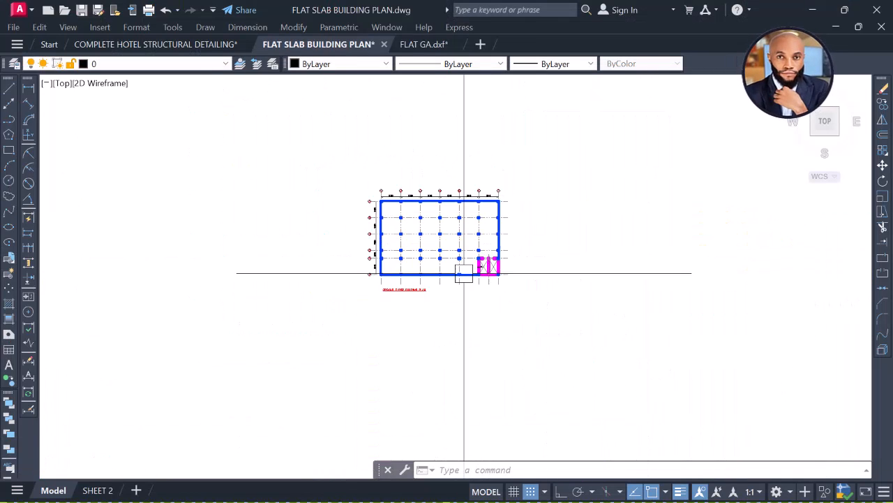
pyautogui.scroll(10, 502, 267)
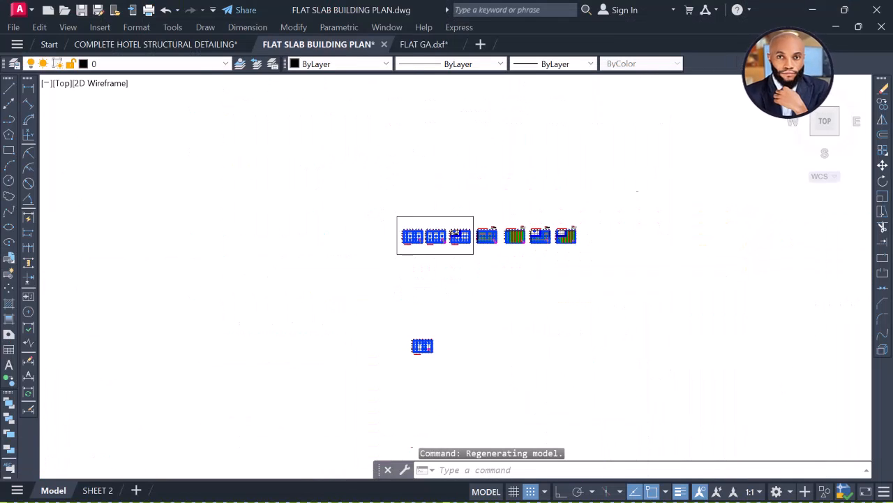
pyautogui.moveTo(465, 286); pyautogui.dragTo(402, 268, button='middle')
pyautogui.moveTo(523, 365); pyautogui.dragTo(253, 335, button='middle')
pyautogui.scroll(5, 445, 321)
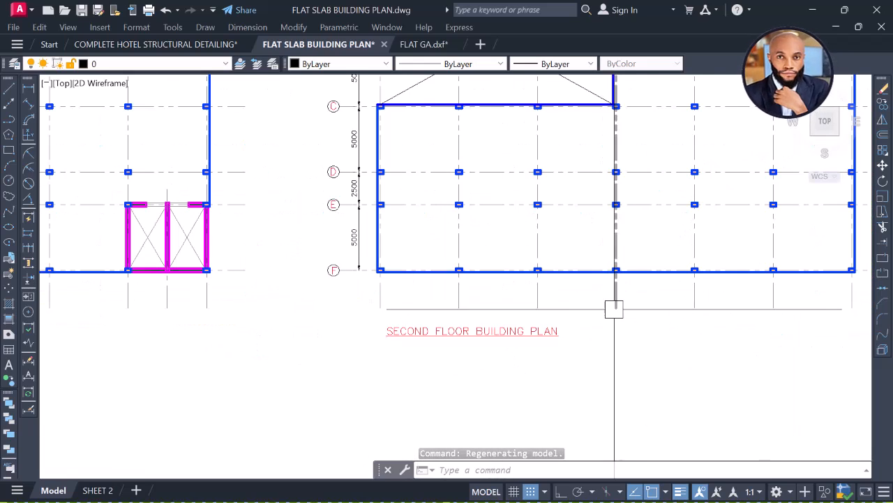
pyautogui.scroll(-5, 528, 268)
pyautogui.scroll(3, 529, 268)
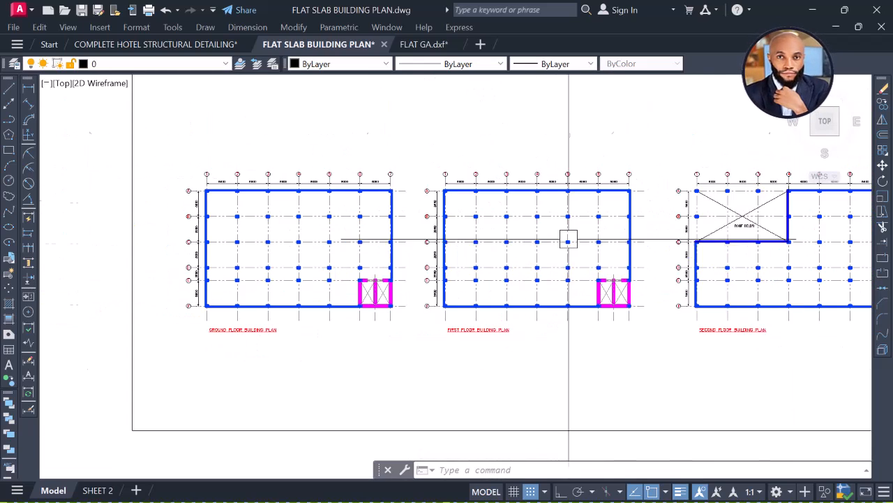
pyautogui.scroll(2, 423, 193)
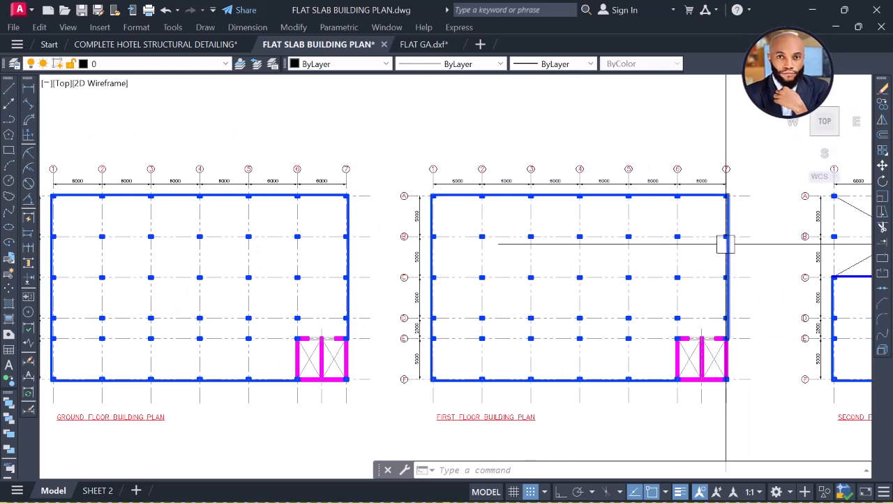
pyautogui.scroll(-2, 430, 224)
pyautogui.moveTo(423, 265); pyautogui.dragTo(359, 264, button='middle')
pyautogui.click(338, 160)
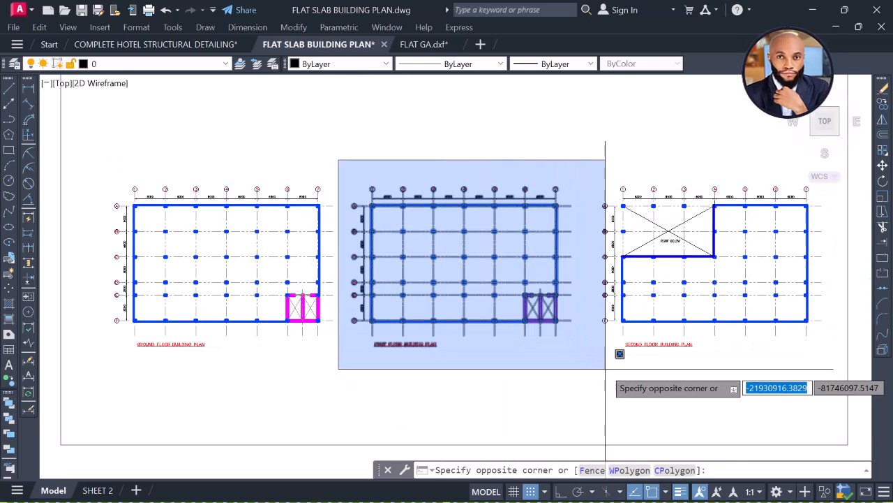
pyautogui.press('Escape')
pyautogui.moveTo(593, 346); pyautogui.dragTo(426, 335, button='middle')
pyautogui.scroll(2, 437, 255)
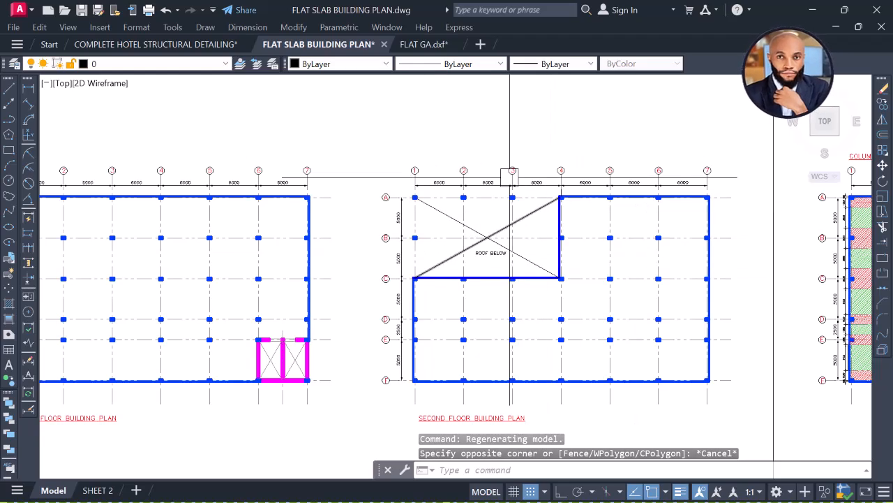
# Examine the column strip and middle strip layout along Ly, including the strip widths and the shaft area.
pyautogui.scroll(-3, 551, 199)
pyautogui.moveTo(580, 215); pyautogui.dragTo(434, 219, button='middle')
pyautogui.scroll(4, 435, 219)
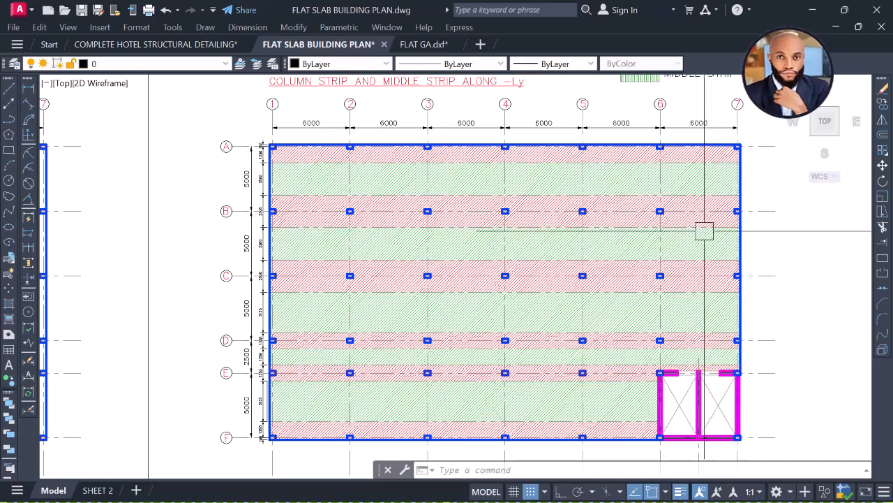
pyautogui.scroll(2, 339, 300)
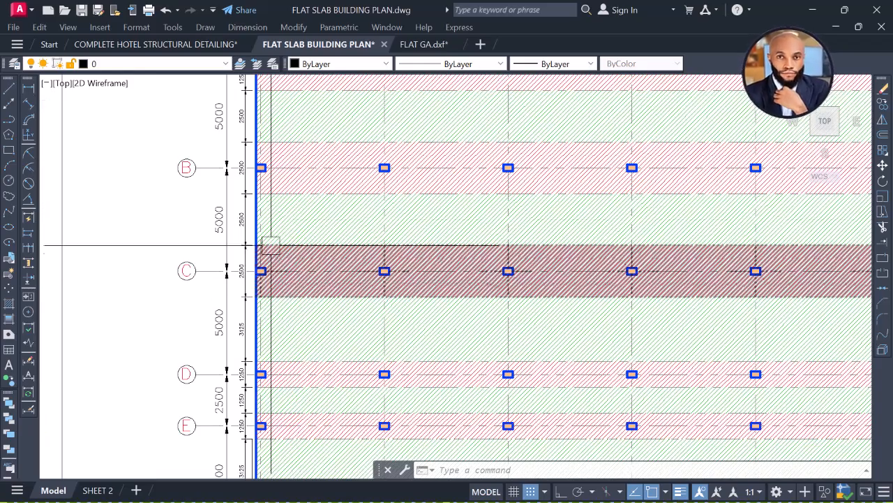
pyautogui.scroll(-4, 272, 255)
pyautogui.scroll(2, 332, 342)
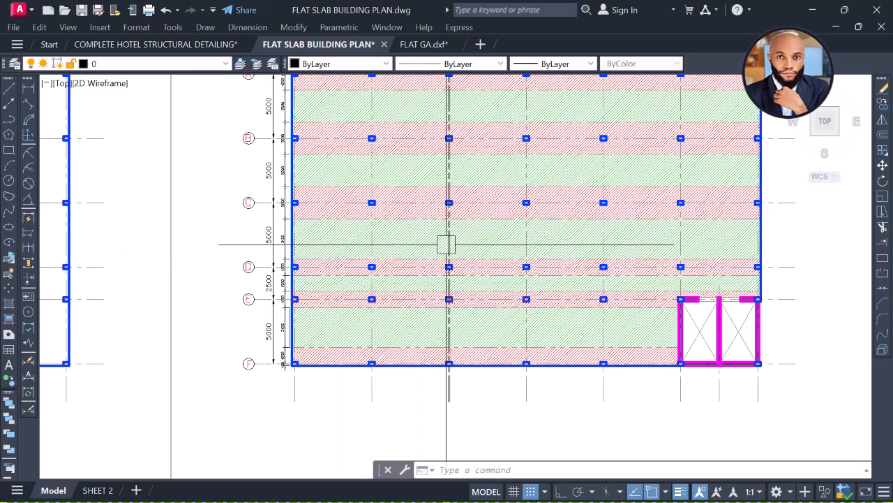
# Return to ProtaStructure and review the storey 1 plan, covering the axes, columns, slabs and shaft walls.
pyautogui.press('super')
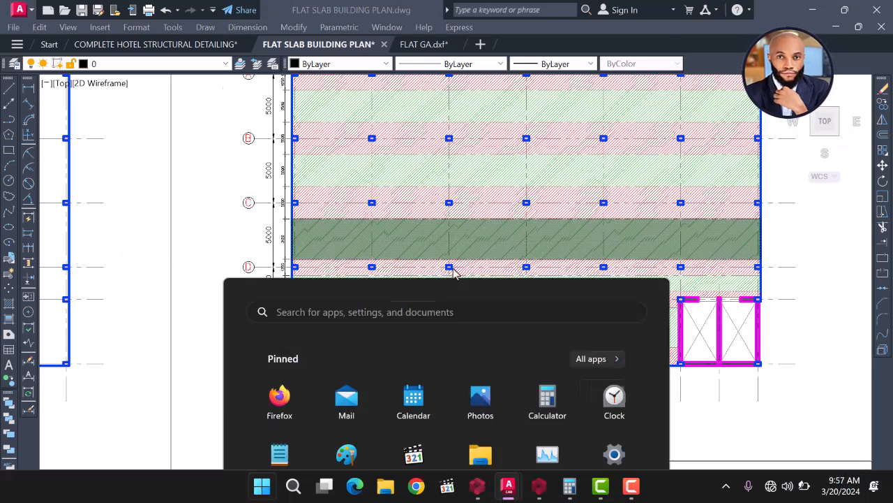
pyautogui.moveTo(487, 486)
pyautogui.click(503, 426)
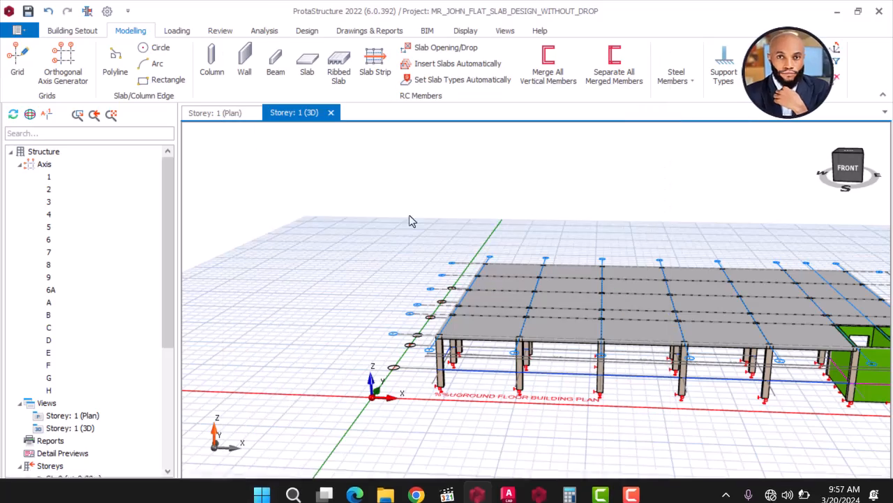
pyautogui.moveTo(546, 262); pyautogui.dragTo(491, 249, button='middle')
pyautogui.click(218, 116)
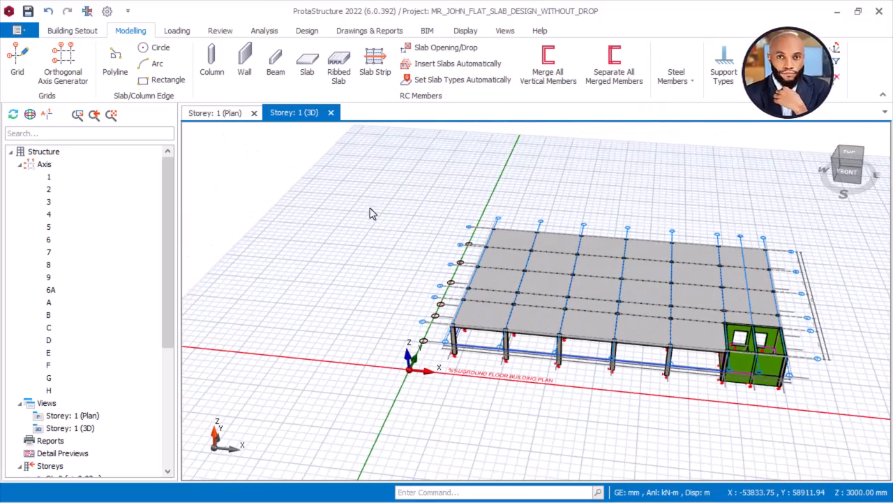
pyautogui.scroll(-4, 447, 257)
pyautogui.moveTo(412, 273); pyautogui.dragTo(536, 282, button='middle')
pyautogui.scroll(-2, 537, 287)
pyautogui.moveTo(410, 296); pyautogui.dragTo(435, 339, button='middle')
pyautogui.scroll(-2, 459, 284)
pyautogui.moveTo(445, 251); pyautogui.dragTo(458, 280, button='middle')
pyautogui.moveTo(460, 262); pyautogui.dragTo(471, 295, button='middle')
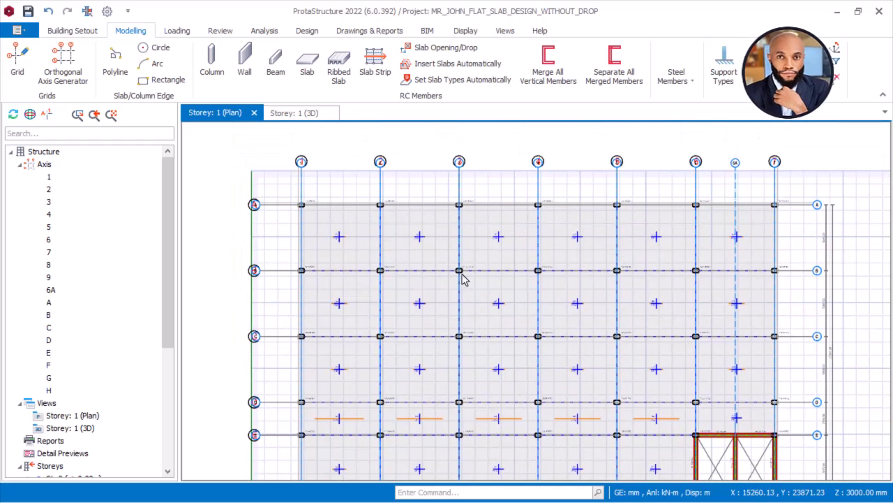
pyautogui.scroll(1, 427, 202)
pyautogui.scroll(-2, 420, 175)
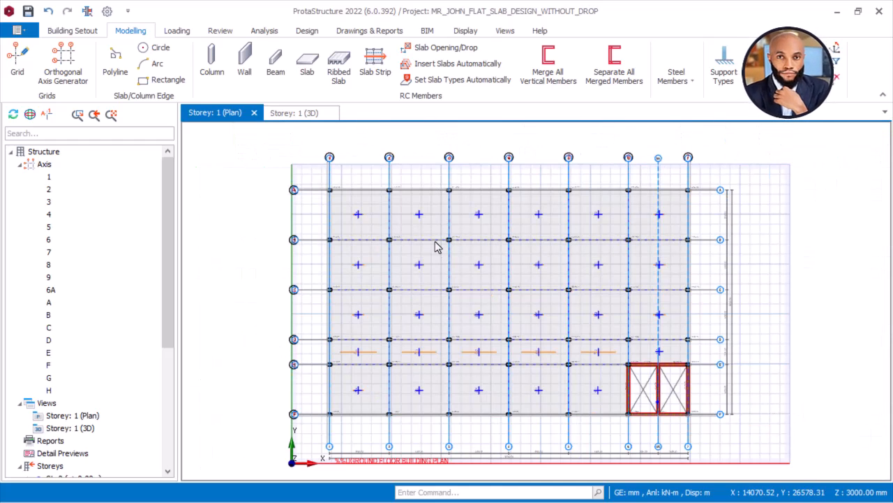
pyautogui.scroll(1, 450, 342)
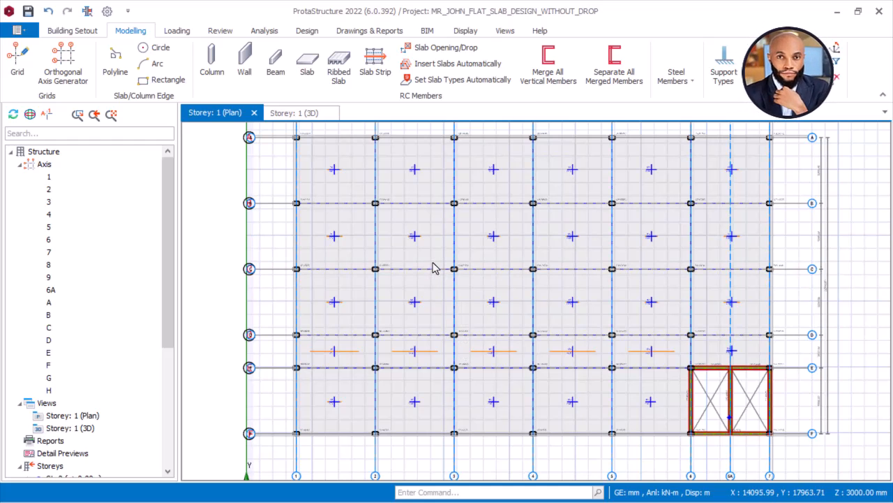
pyautogui.moveTo(455, 247); pyautogui.dragTo(441, 272, button='middle')
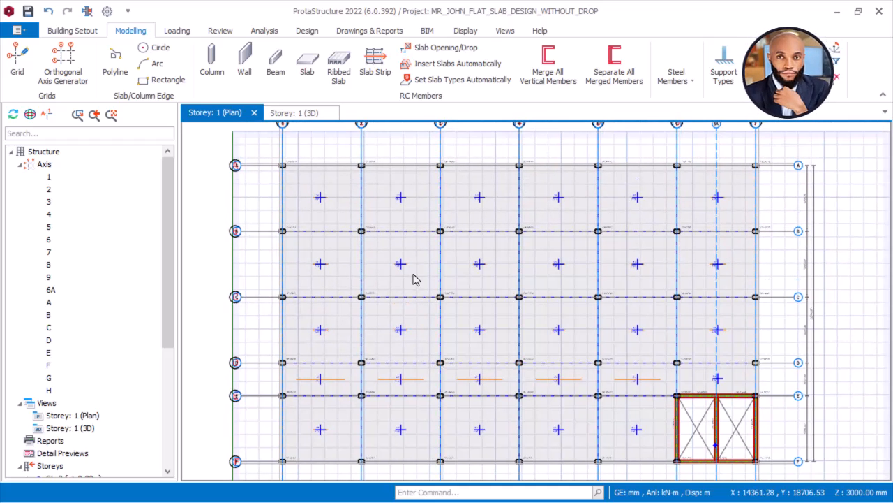
pyautogui.moveTo(353, 160); pyautogui.dragTo(387, 255, button='middle')
pyautogui.scroll(8, 393, 207)
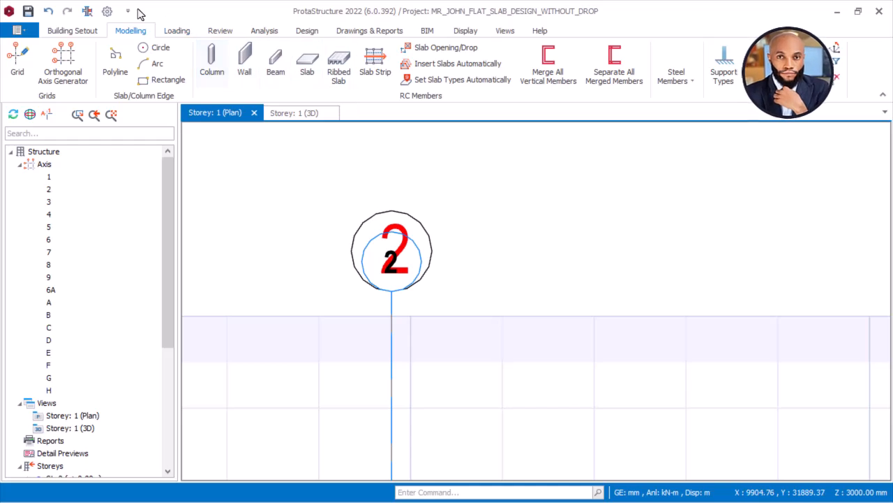
# Deactivate the storey 1 external reference drawing so only the structural model shows in the plan.
pyautogui.click(98, 32)
pyautogui.click(559, 67)
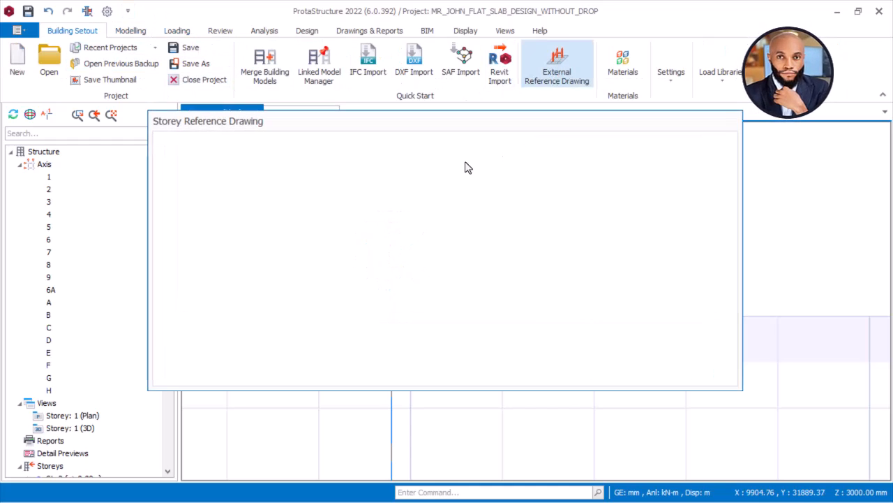
pyautogui.click(164, 155)
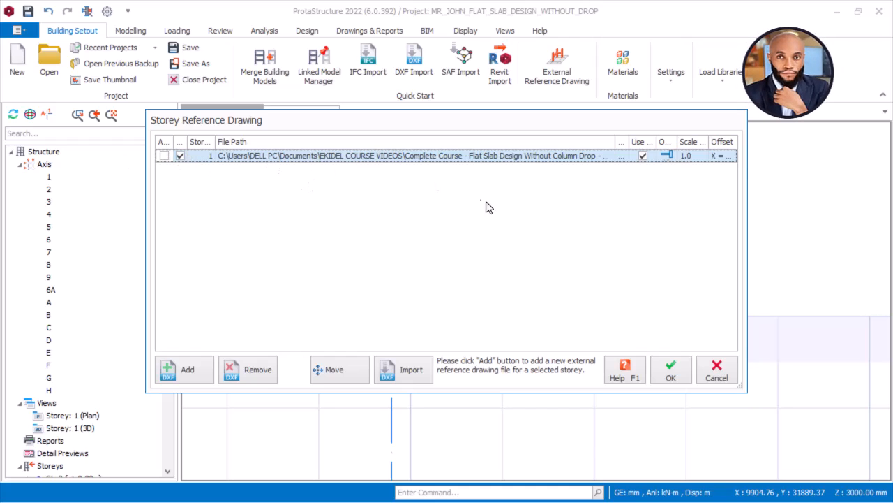
pyautogui.click(671, 370)
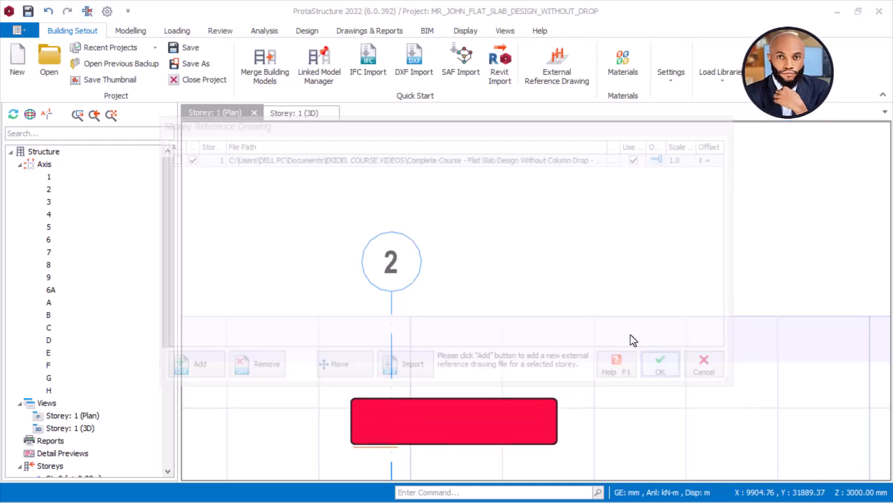
# Examine the storey 1 plan without the reference drawing, covering the axes, columns, slab panels and shaft walls.
pyautogui.scroll(-5, 533, 202)
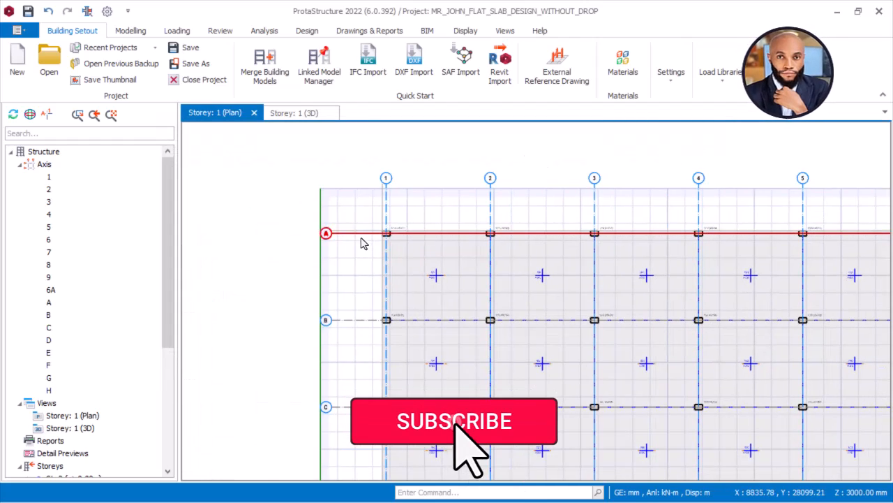
pyautogui.scroll(5, 363, 239)
pyautogui.scroll(-6, 369, 219)
pyautogui.moveTo(546, 253); pyautogui.dragTo(474, 190, button='middle')
pyautogui.moveTo(612, 256); pyautogui.dragTo(577, 246, button='middle')
pyautogui.moveTo(707, 384); pyautogui.dragTo(706, 352, button='middle')
pyautogui.scroll(4, 705, 351)
pyautogui.scroll(-4, 705, 341)
pyautogui.moveTo(581, 337); pyautogui.dragTo(576, 381, button='middle')
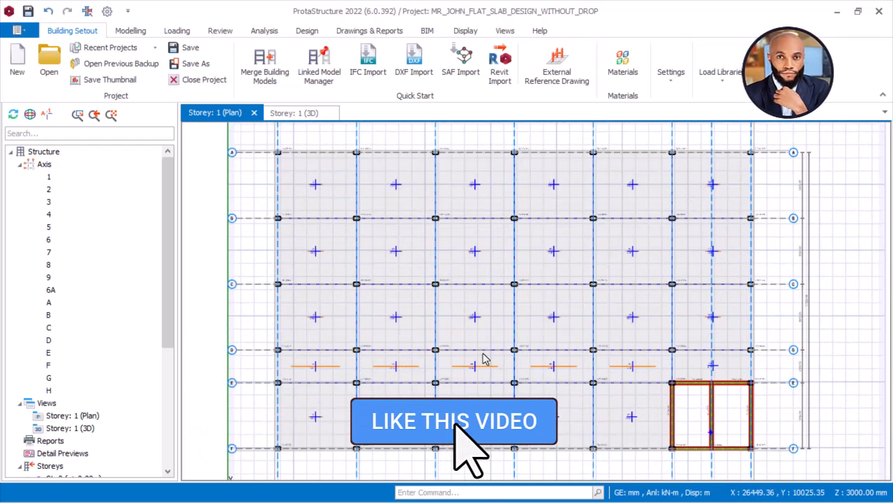
pyautogui.scroll(2, 413, 259)
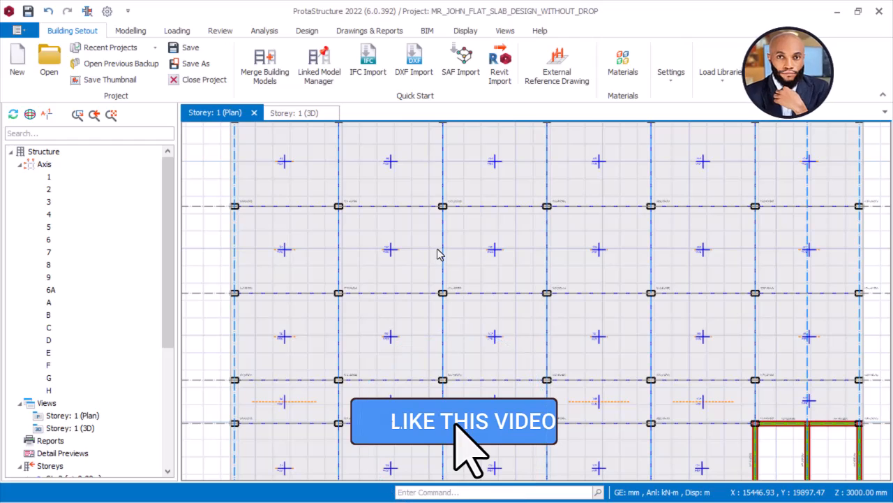
pyautogui.moveTo(441, 253)
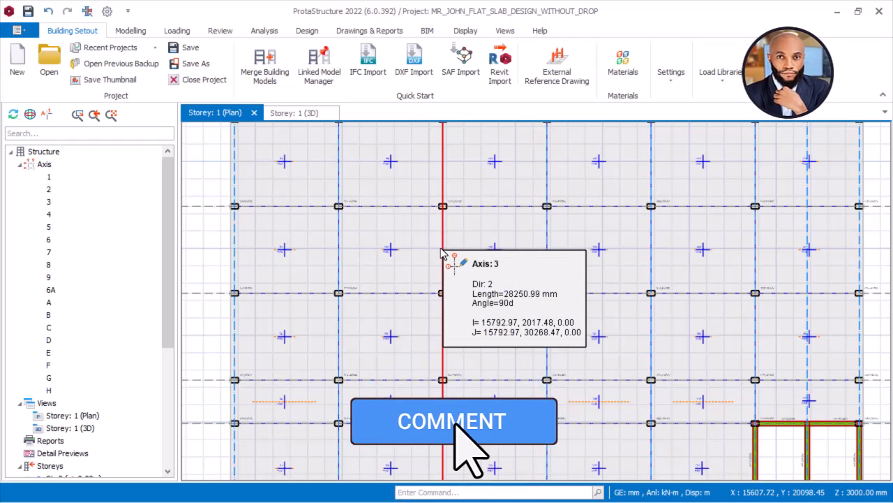
pyautogui.scroll(-2, 442, 254)
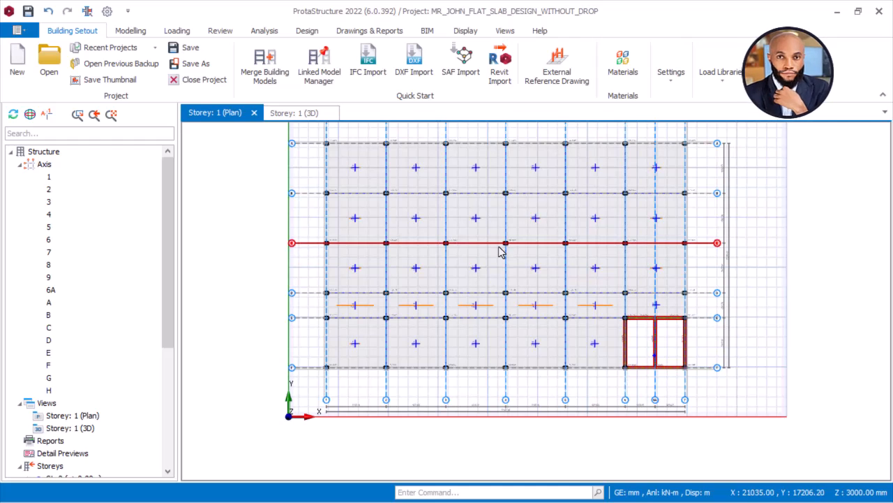
pyautogui.scroll(3, 400, 319)
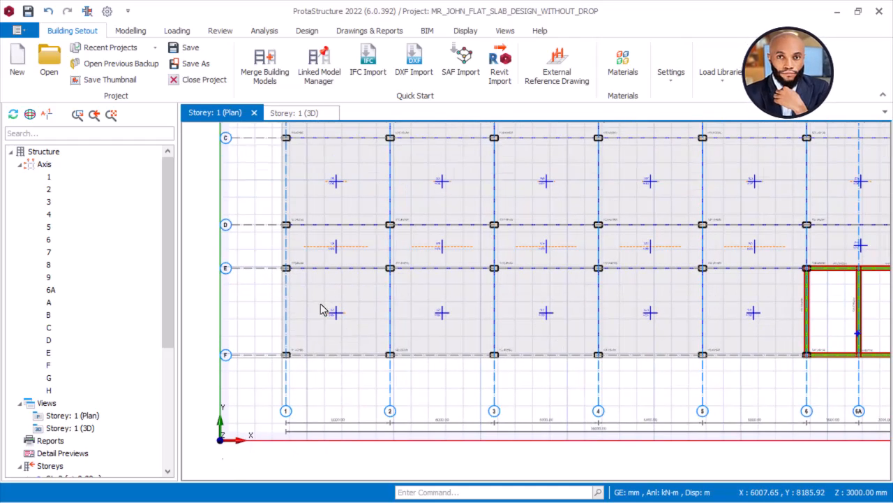
pyautogui.moveTo(768, 331); pyautogui.dragTo(710, 361, button='middle')
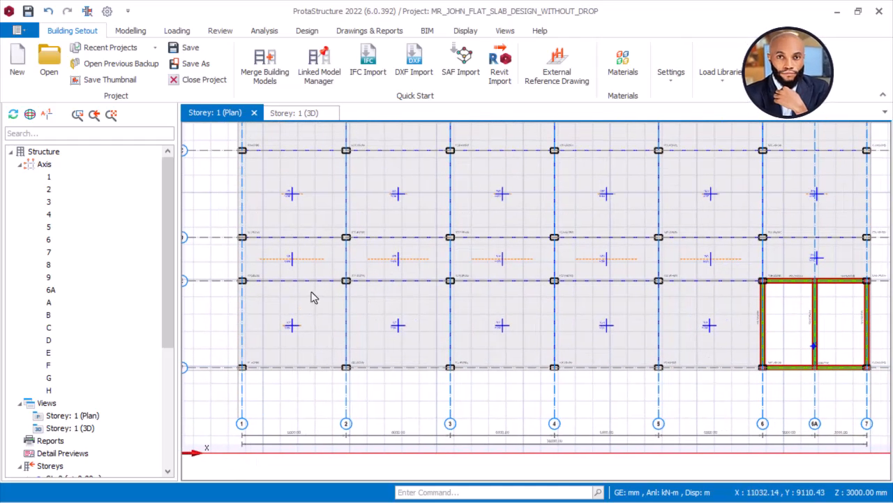
pyautogui.moveTo(464, 281); pyautogui.dragTo(465, 314, button='middle')
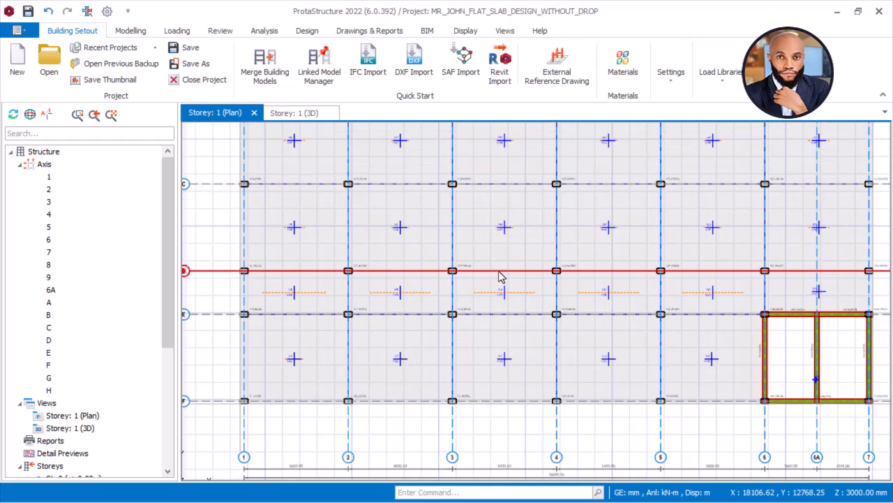
pyautogui.moveTo(520, 280); pyautogui.dragTo(509, 326, button='middle')
pyautogui.scroll(-2, 505, 312)
pyautogui.moveTo(515, 287); pyautogui.dragTo(473, 279, button='middle')
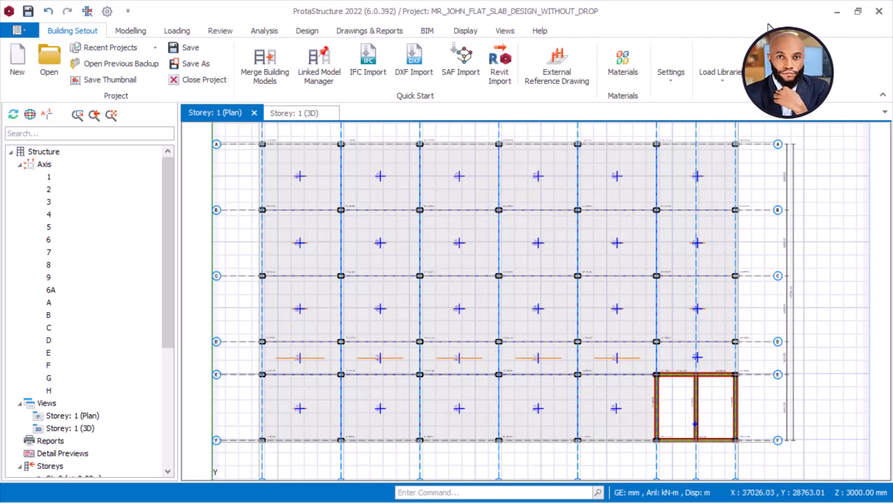
pyautogui.moveTo(403, 243); pyautogui.dragTo(426, 243, button='middle')
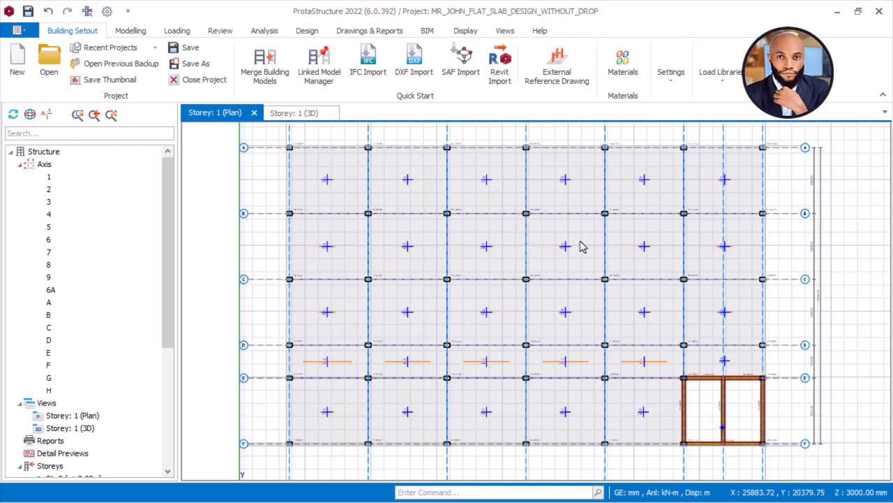
pyautogui.moveTo(473, 174); pyautogui.dragTo(454, 192, button='middle')
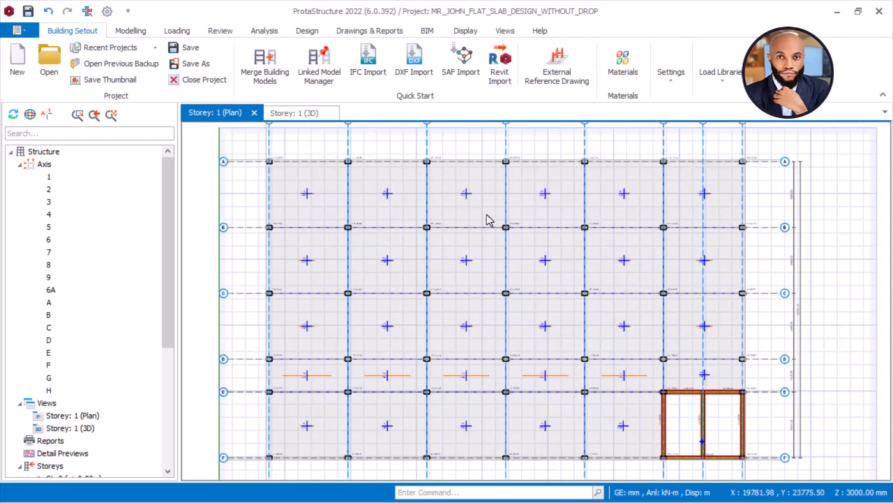
pyautogui.moveTo(642, 211); pyautogui.dragTo(620, 199, button='middle')
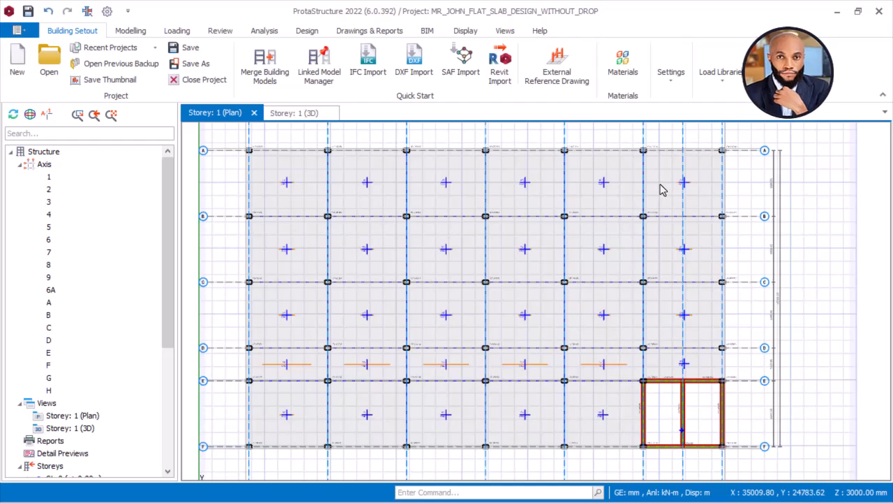
pyautogui.moveTo(527, 190)
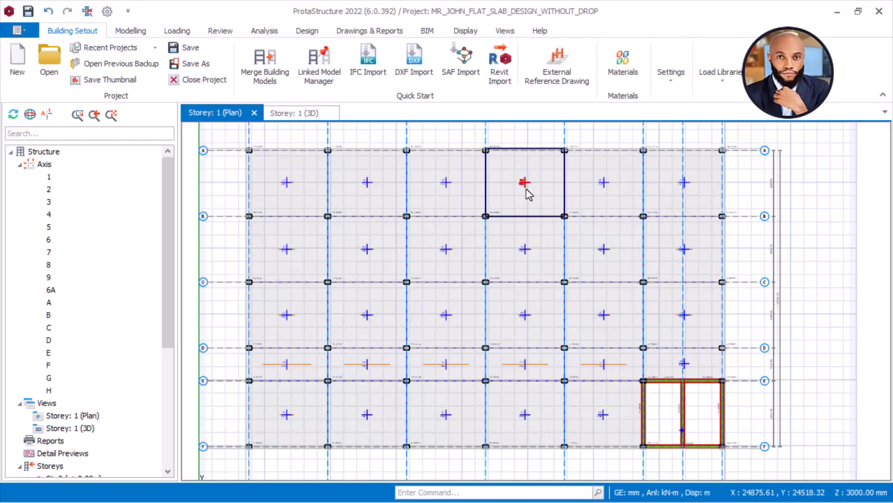
pyautogui.scroll(-1, 530, 187)
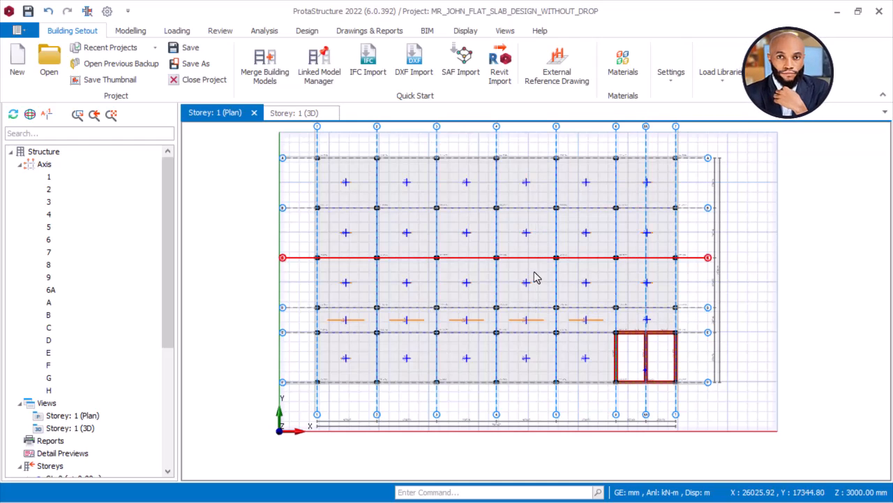
pyautogui.scroll(1, 519, 271)
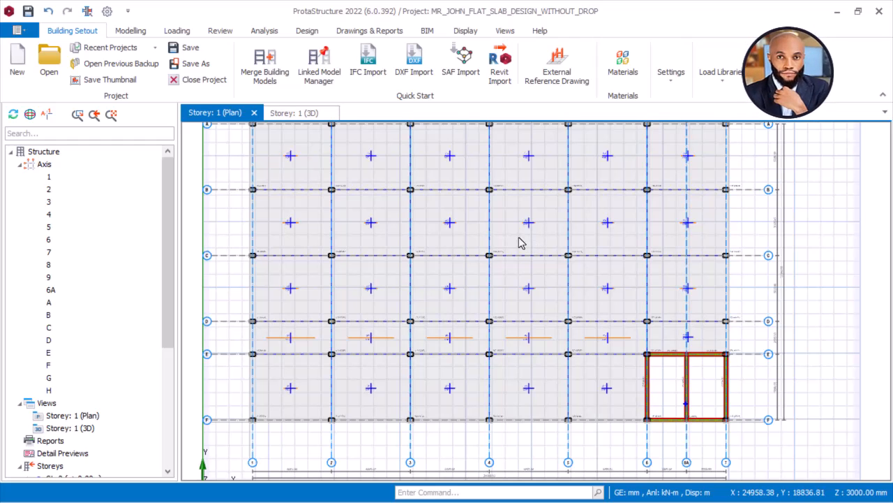
pyautogui.scroll(-2, 494, 249)
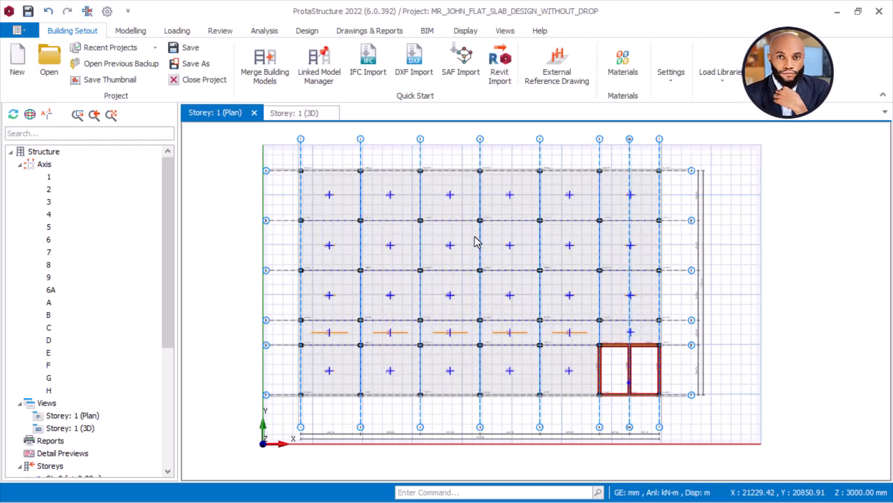
pyautogui.click(475, 241)
pyautogui.scroll(1, 473, 242)
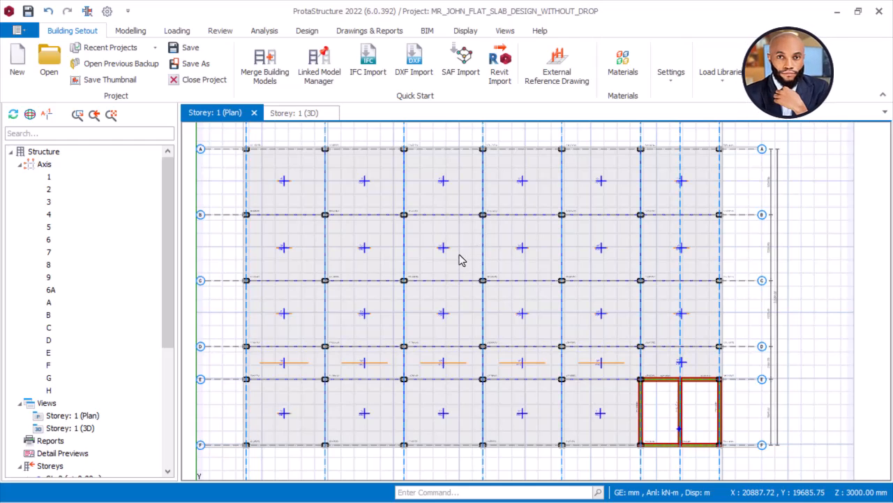
pyautogui.moveTo(459, 259); pyautogui.dragTo(462, 244, button='middle')
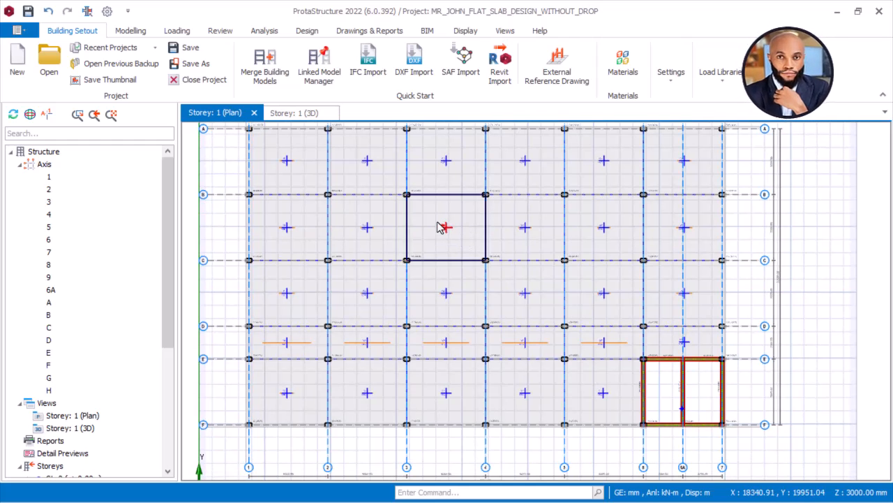
pyautogui.scroll(1, 443, 227)
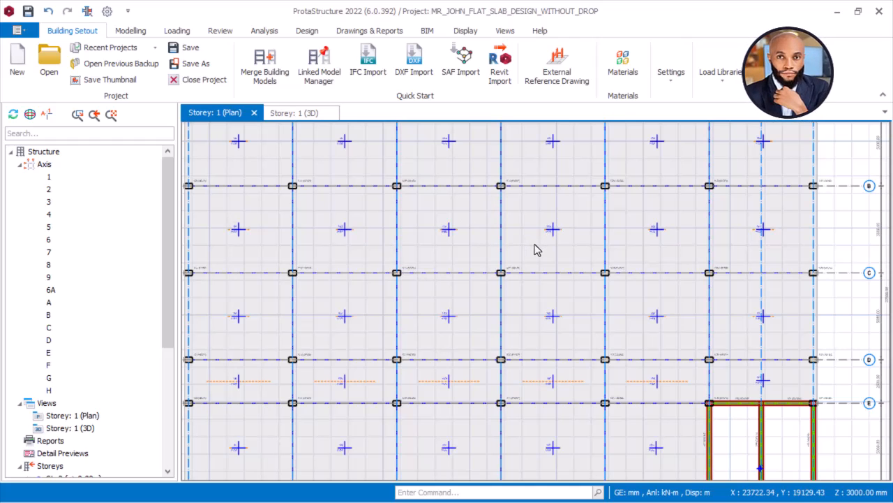
pyautogui.scroll(-1, 520, 243)
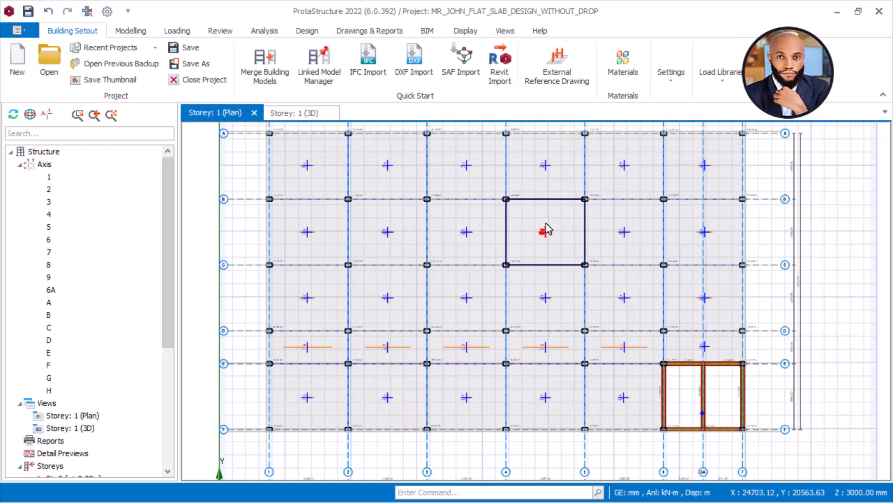